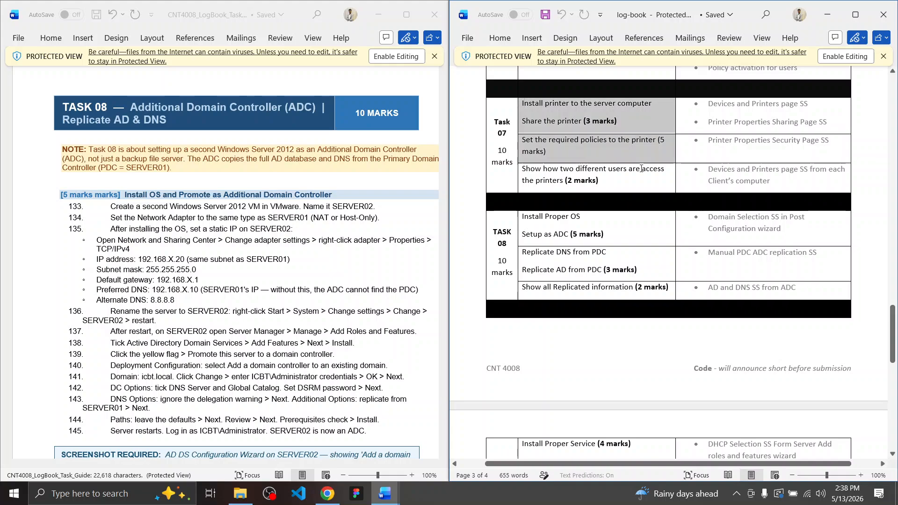
Scroll up and down through the on-screen document to review it
scroll(637, 170, "down", 3)
scroll(637, 169, "down", 1)
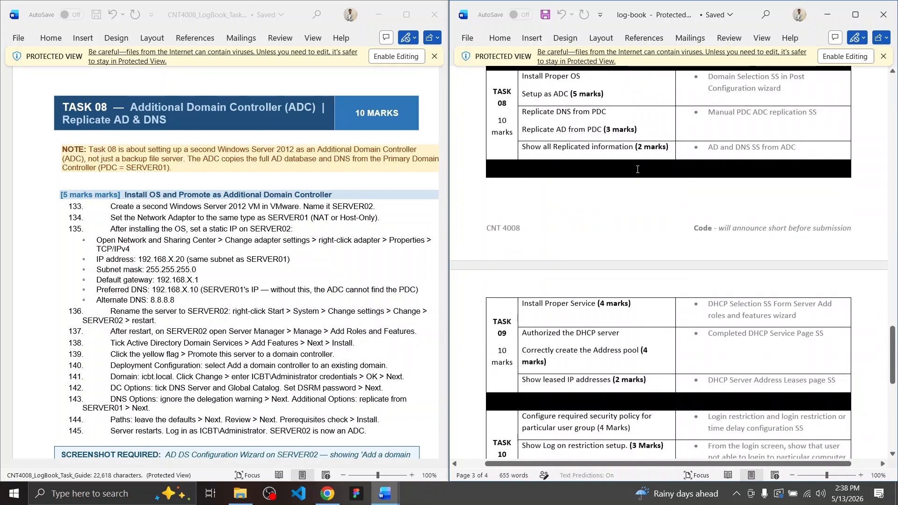
scroll(637, 169, "down", 8)
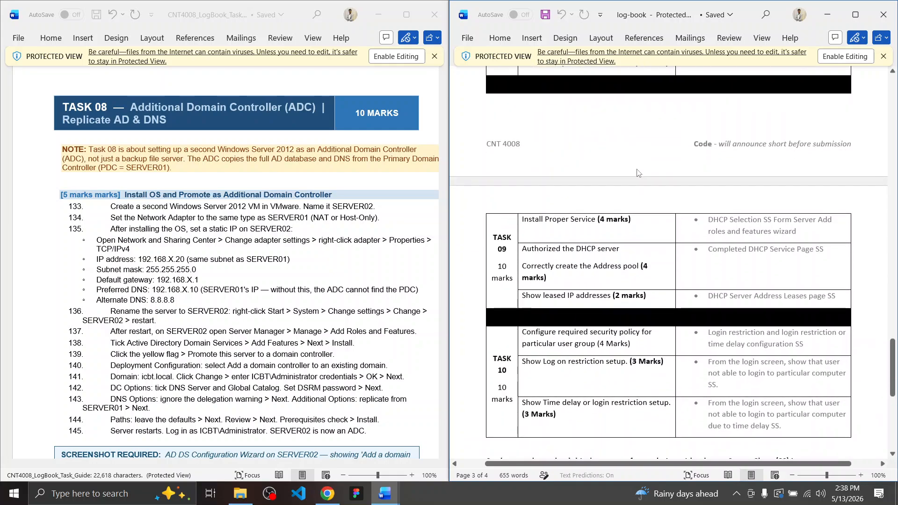
scroll(637, 169, "up", 7)
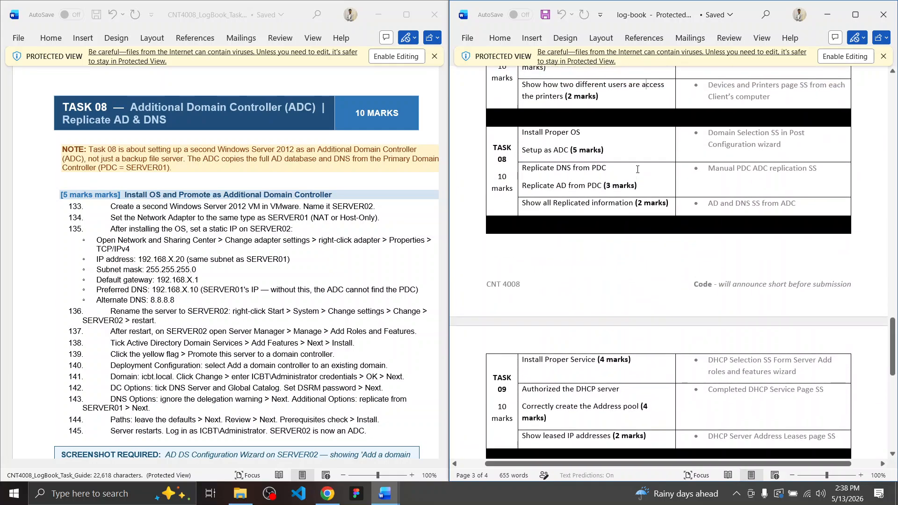
scroll(637, 169, "down", 5)
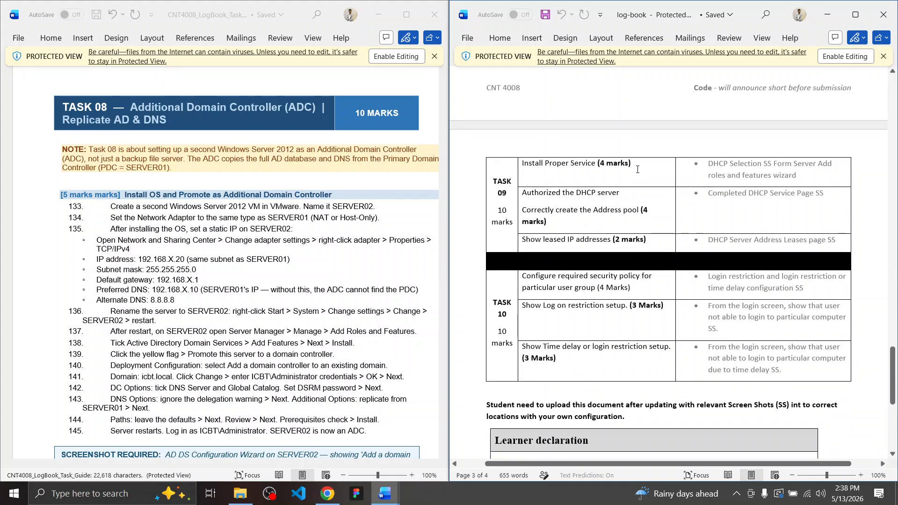
scroll(637, 169, "up", 5)
scroll(638, 169, "up", 6)
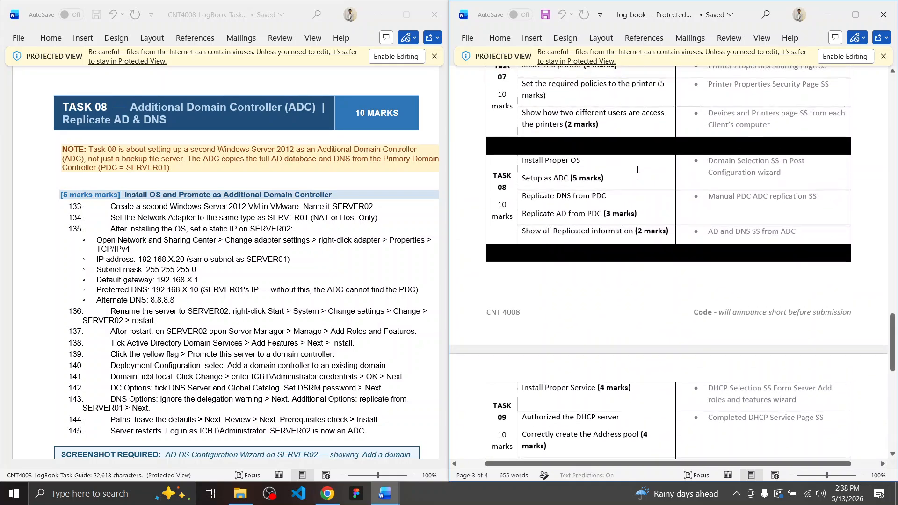
scroll(637, 169, "down", 5)
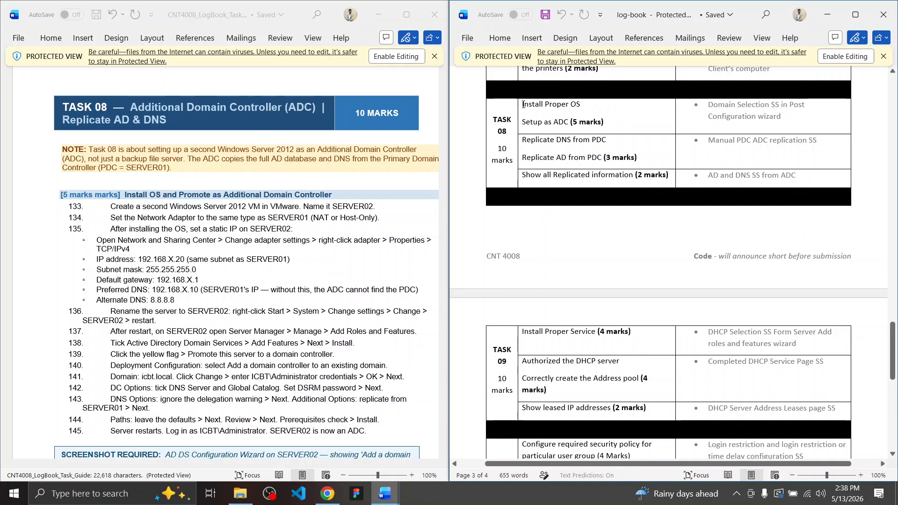
scroll(543, 132, "down", 8)
scroll(606, 223, "up", 8)
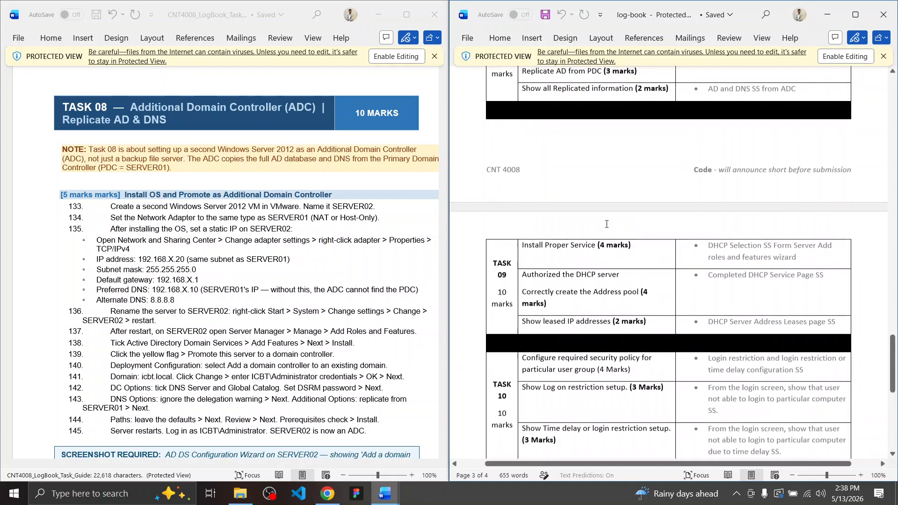
scroll(606, 224, "up", 3)
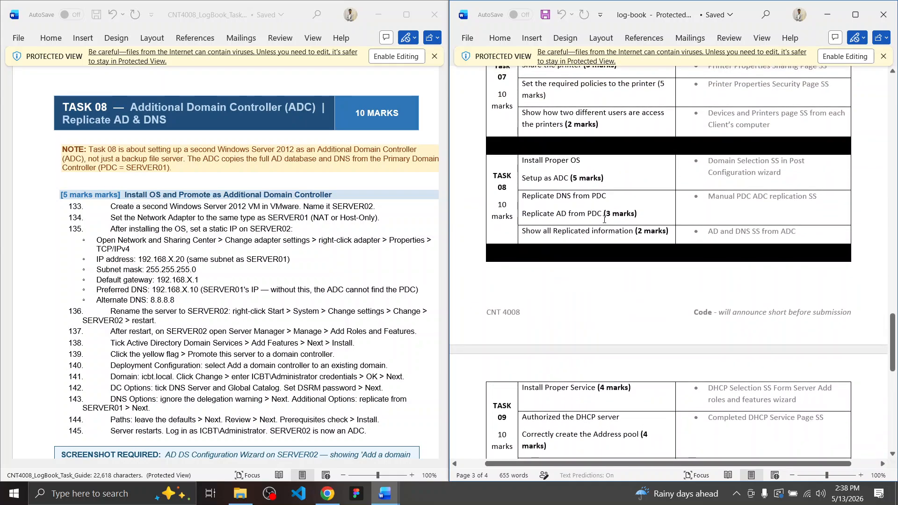
scroll(604, 220, "down", 3)
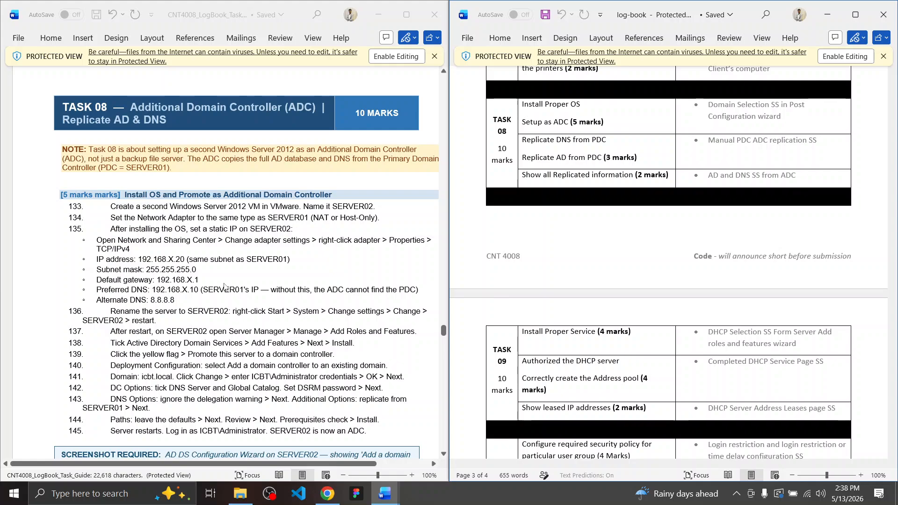
scroll(241, 284, "down", 1, "ctrl")
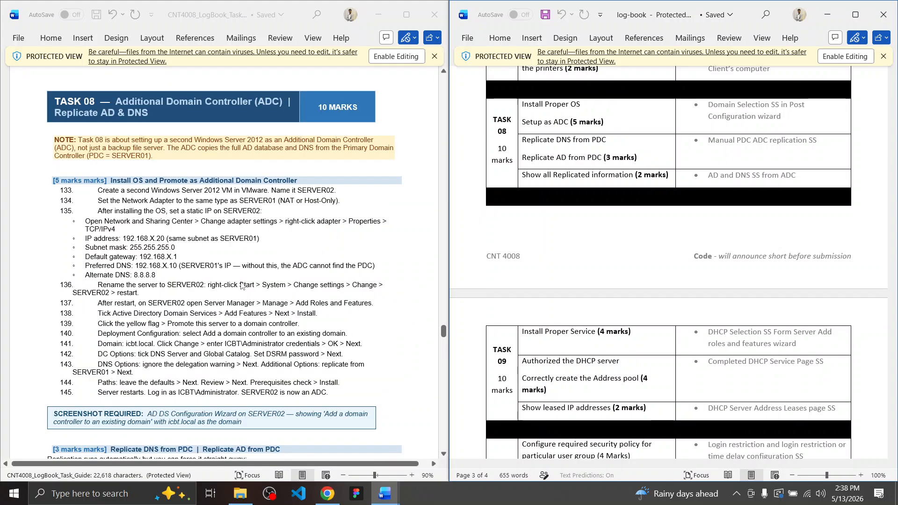
scroll(241, 286, "down", 5)
scroll(241, 286, "down", 7)
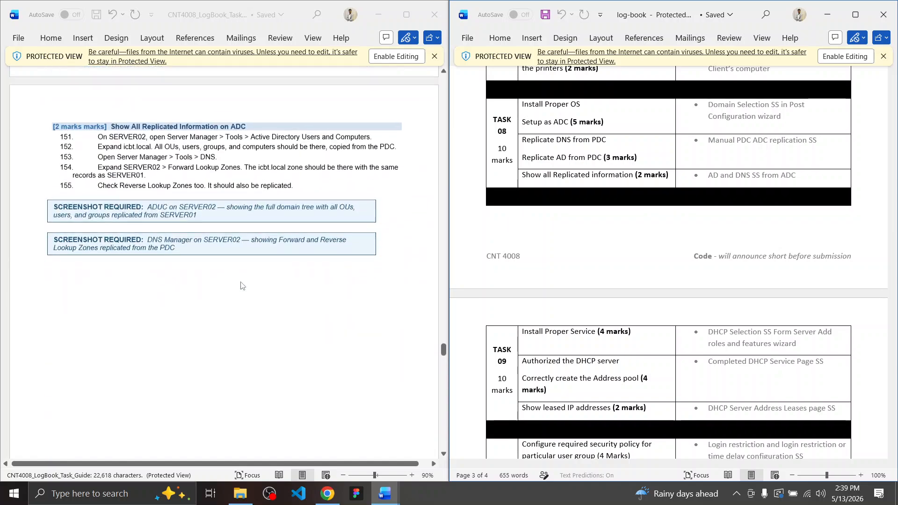
scroll(241, 285, "down", 10)
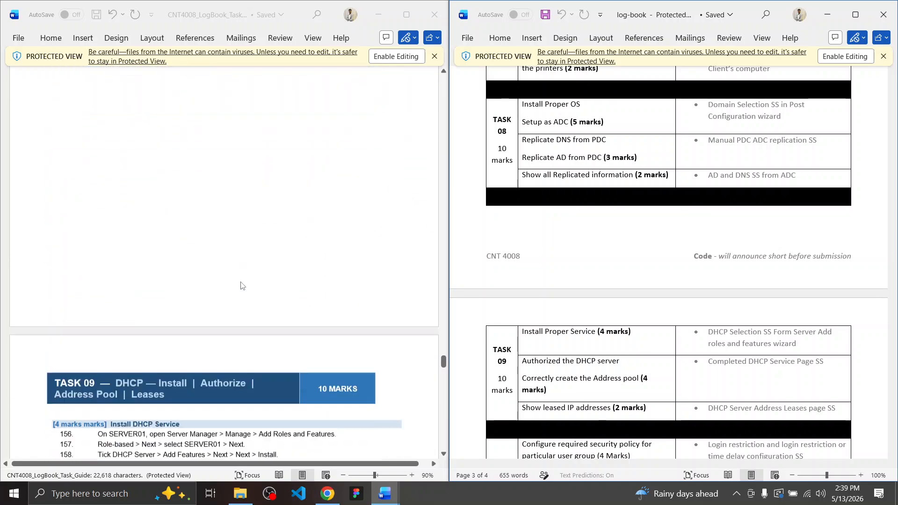
scroll(241, 283, "down", 12)
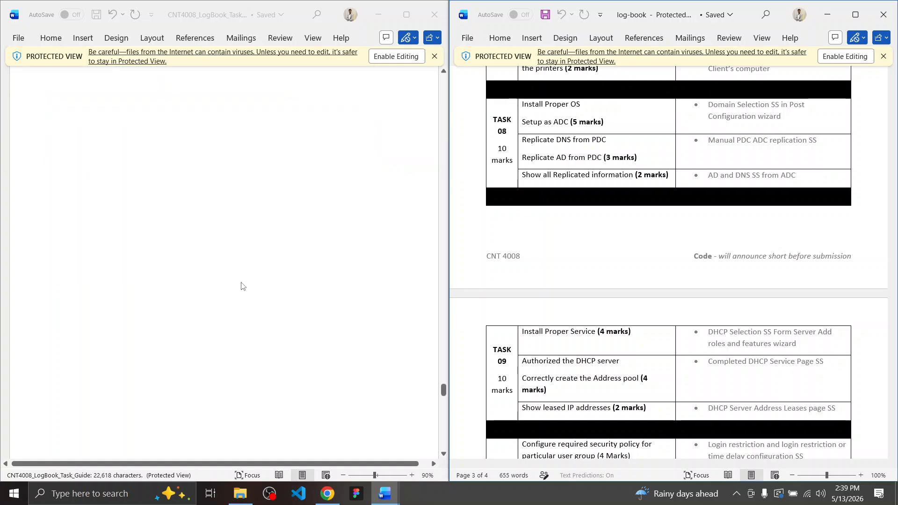
scroll(241, 285, "down", 6)
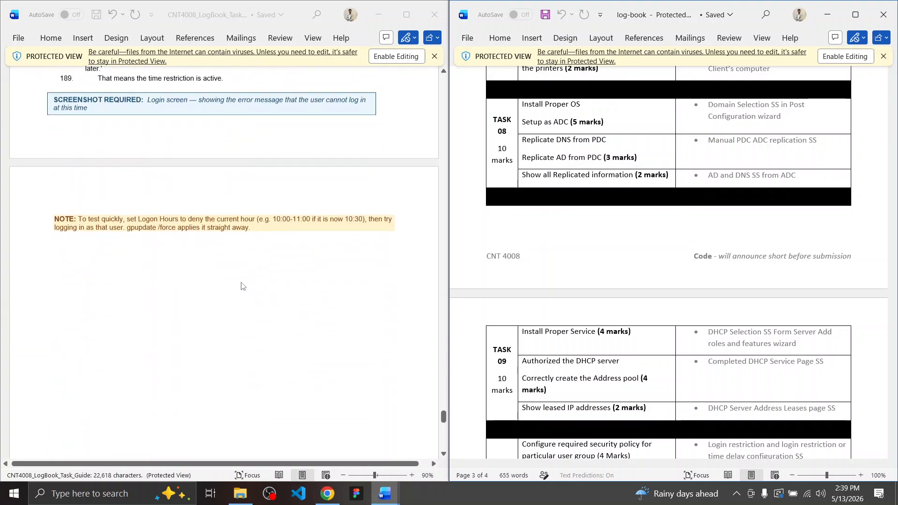
scroll(242, 285, "up", 12)
scroll(242, 283, "up", 12)
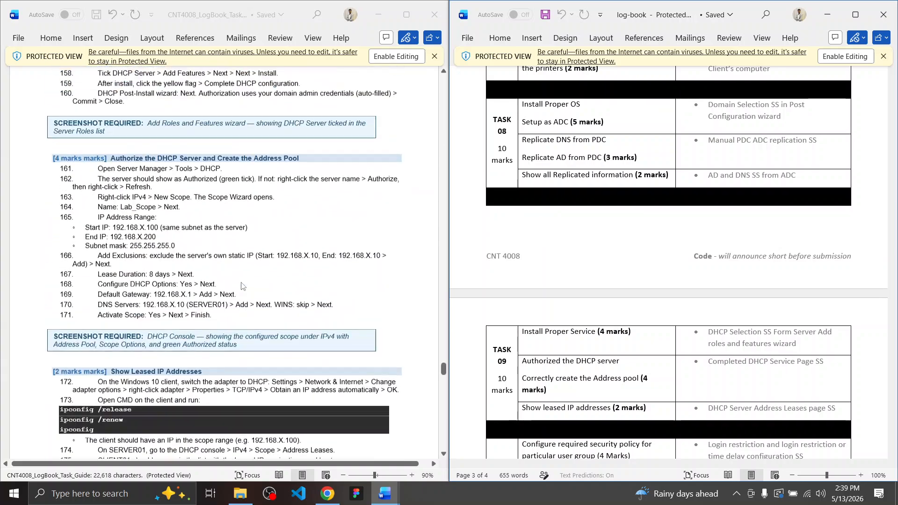
scroll(241, 286, "up", 12)
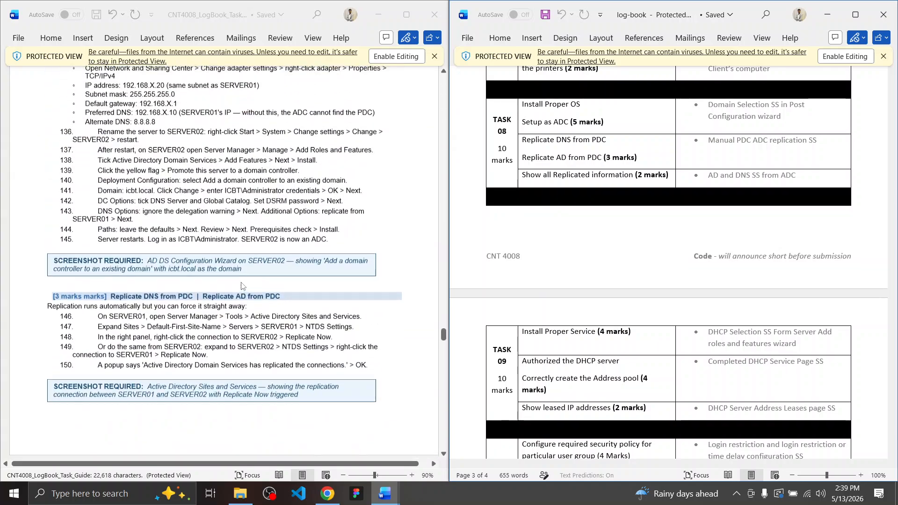
scroll(241, 286, "up", 2, "ctrl")
scroll(241, 286, "down", 1, "ctrl")
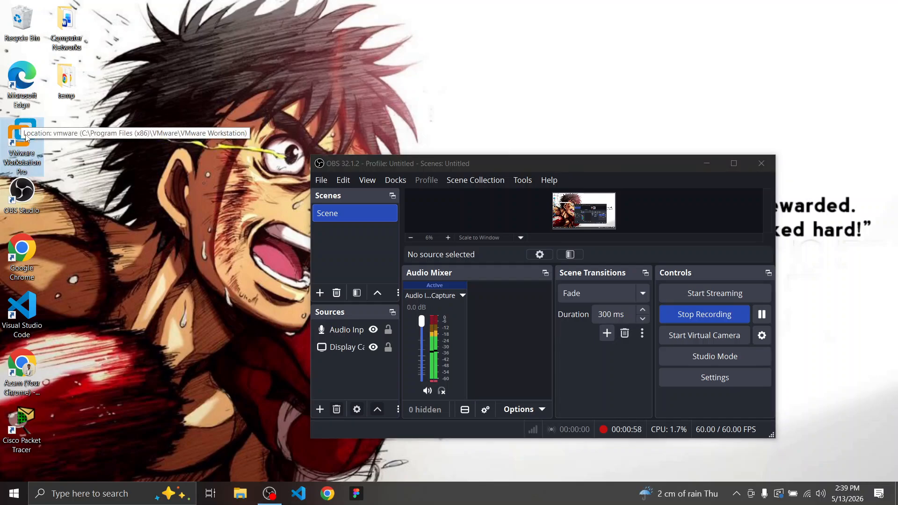
Launch VMware Workstation and select Windows Server 2019, keeping it in the library at the in-use prompt
double_click(25, 135)
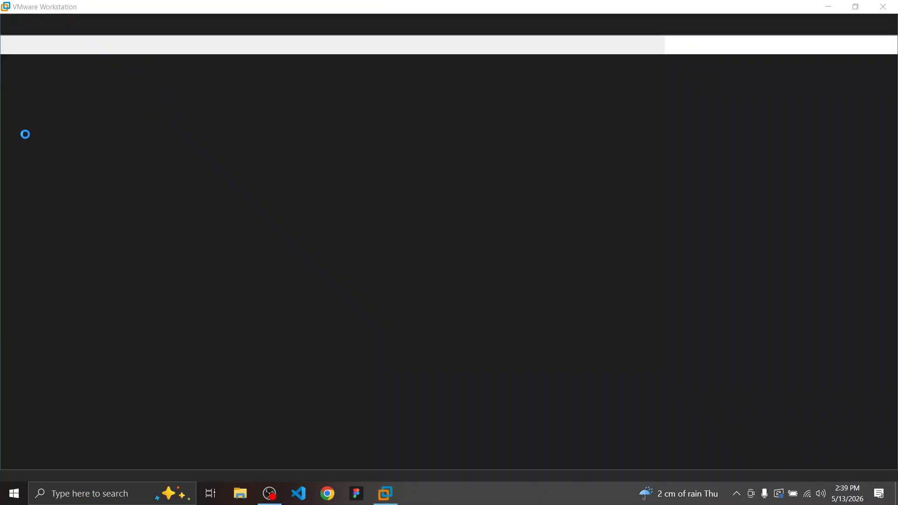
left_click(54, 83)
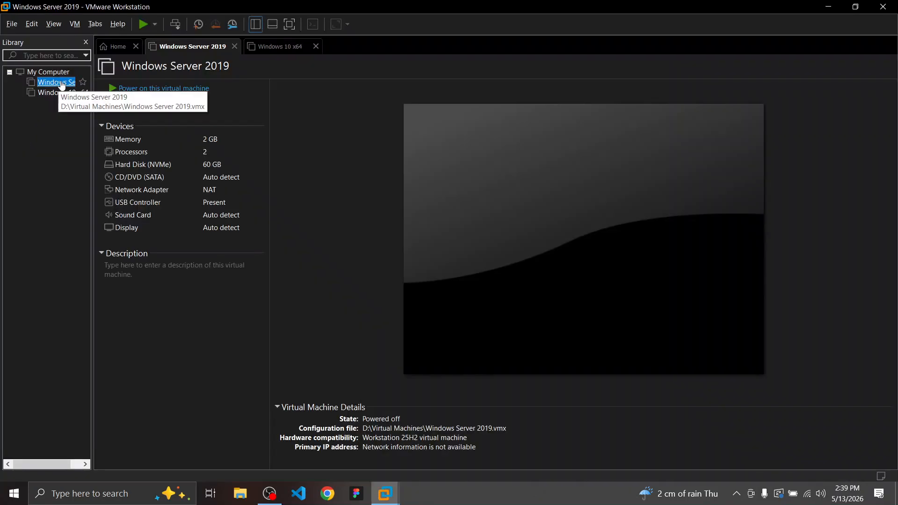
left_click(181, 87)
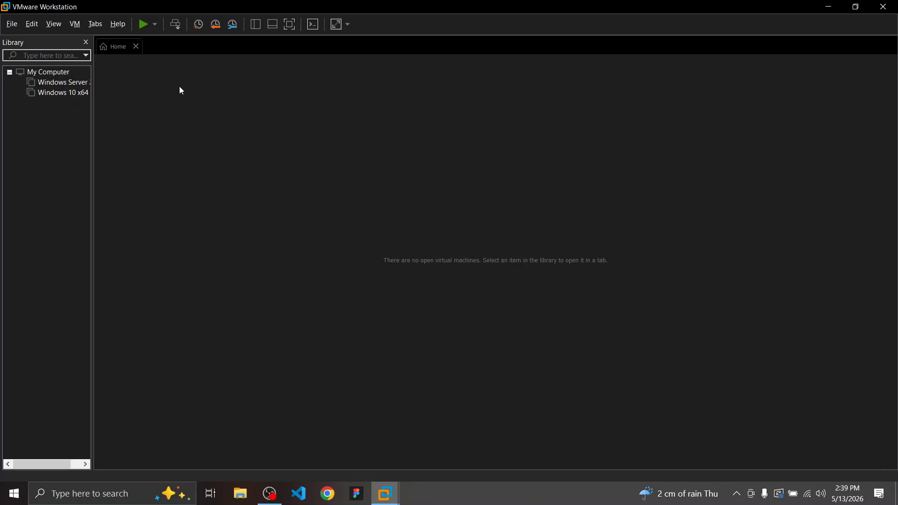
left_click(56, 83)
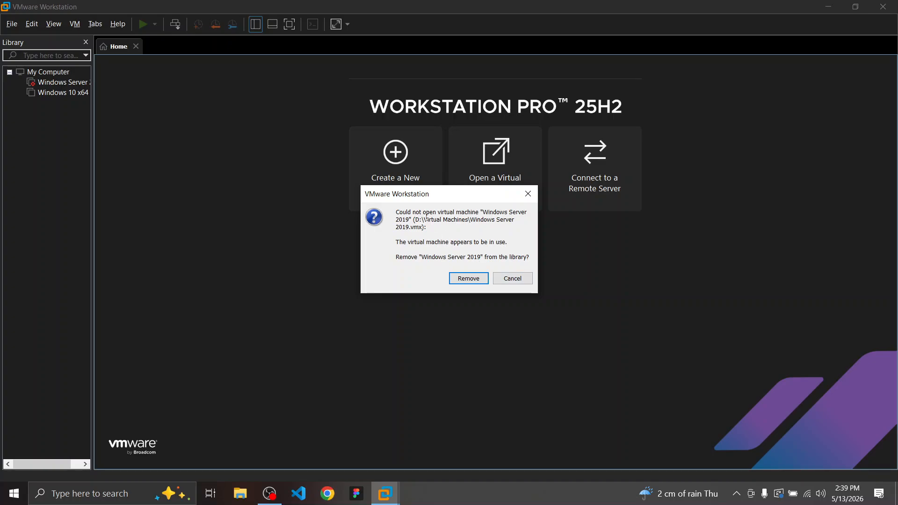
left_click(526, 278)
left_click(54, 83)
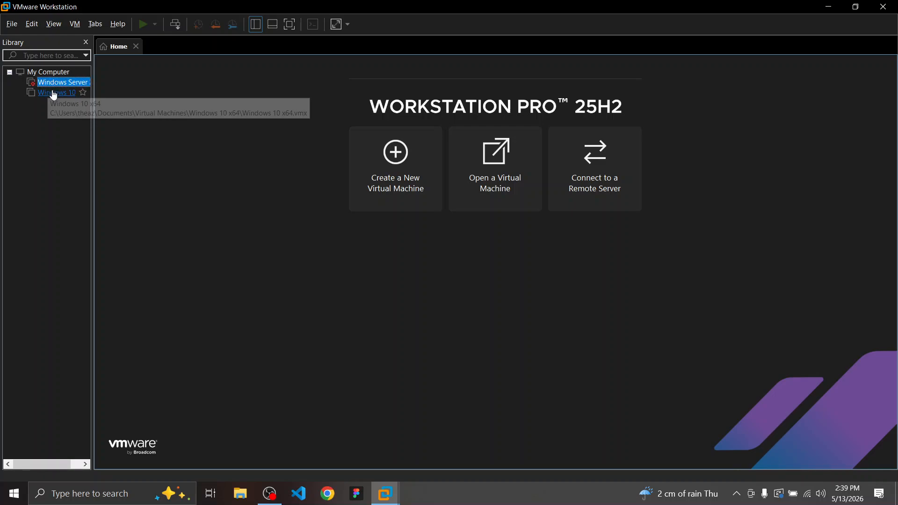
Dismiss Windows 10 x64's in-use and Take Ownership prompts without taking ownership, then reselect Windows Server 2019
left_click(55, 93)
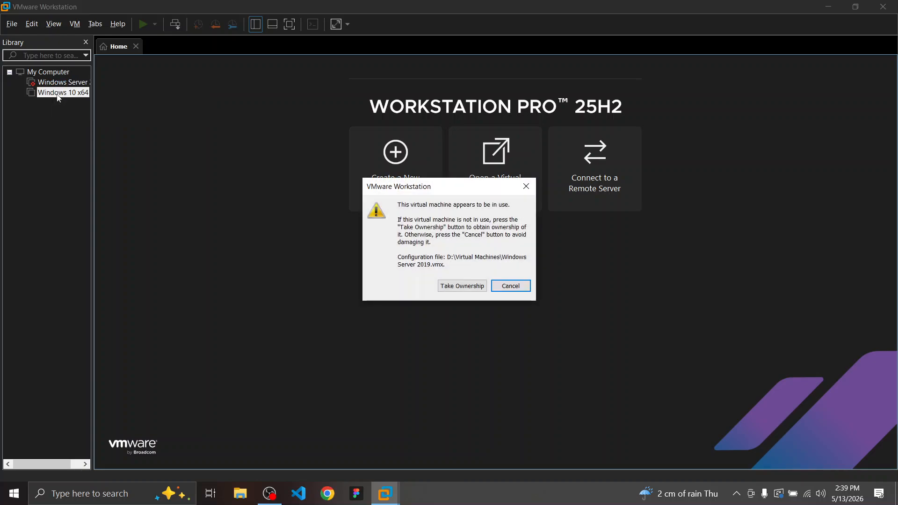
left_click(473, 282)
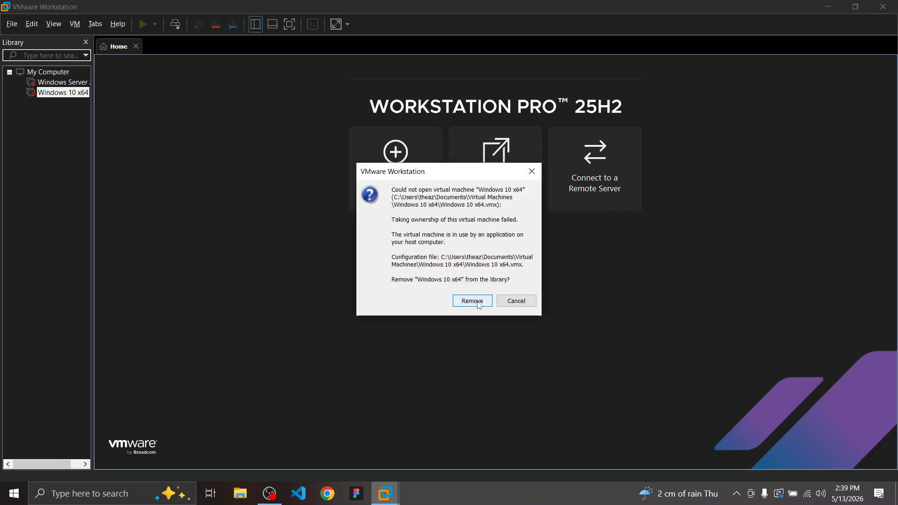
left_click(517, 302)
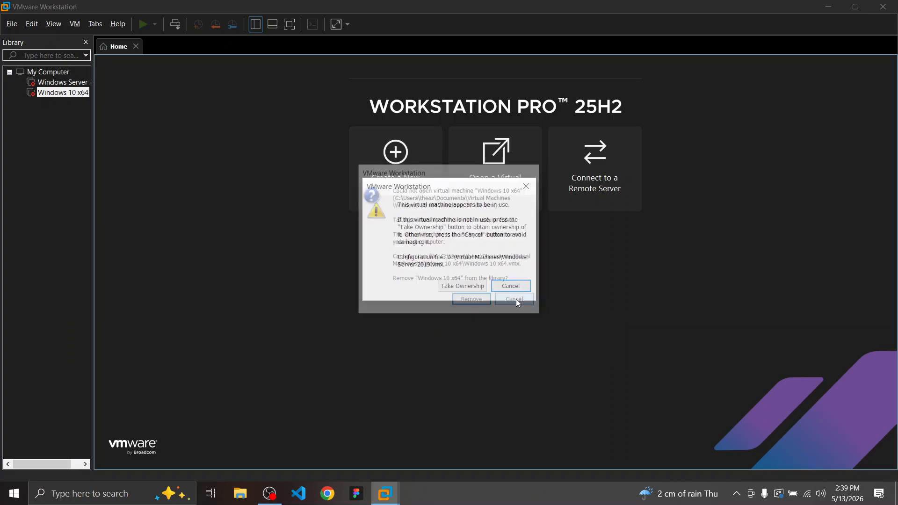
left_click(509, 291)
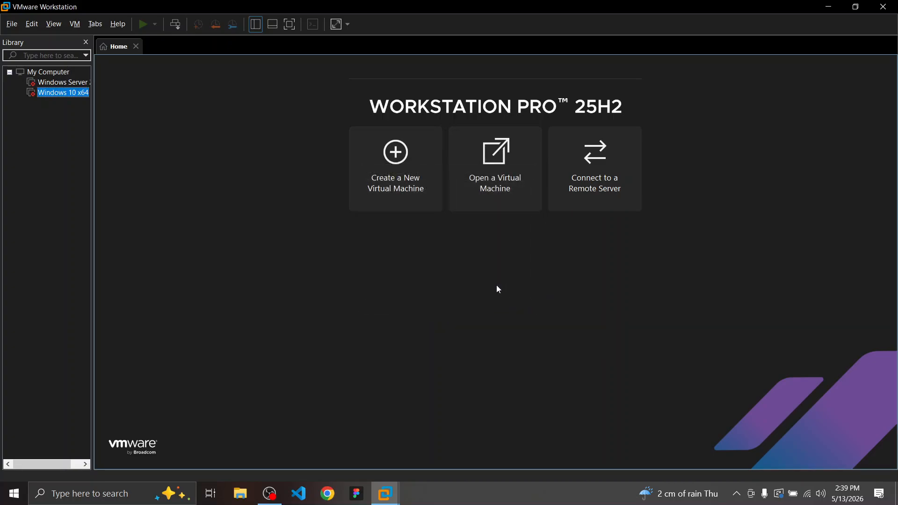
left_click(48, 82)
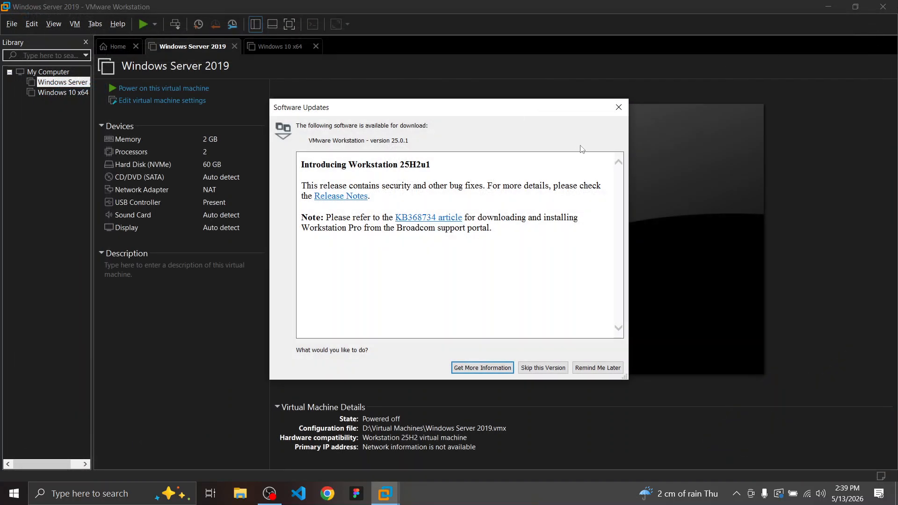
Dismiss the software update notice and power on Windows Server 2019
left_click(619, 110)
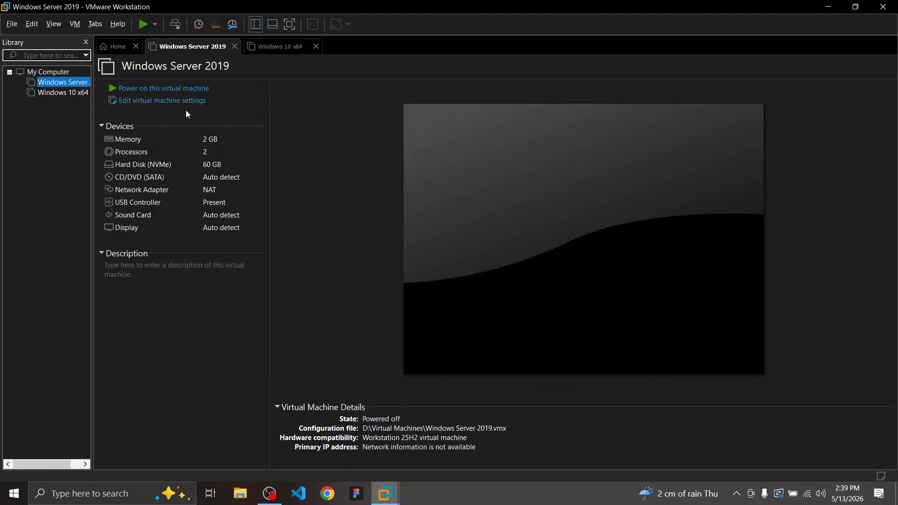
left_click(155, 90)
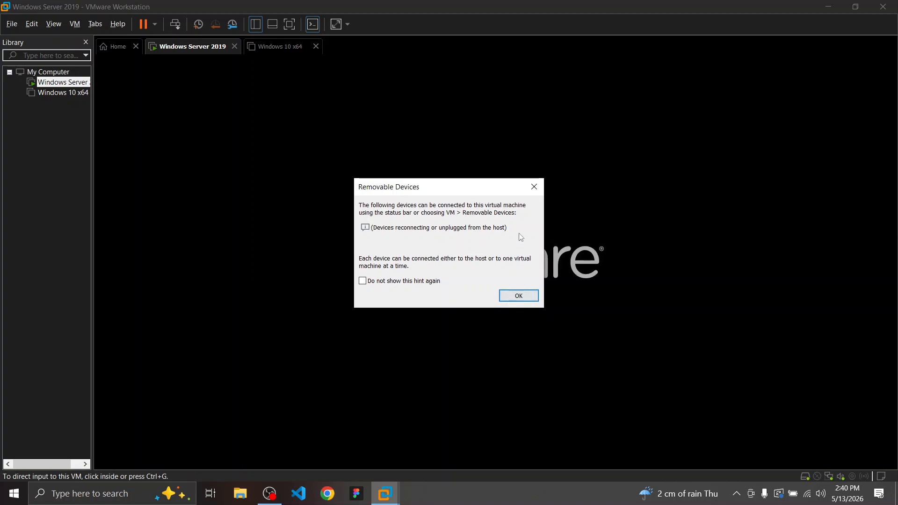
left_click(534, 182)
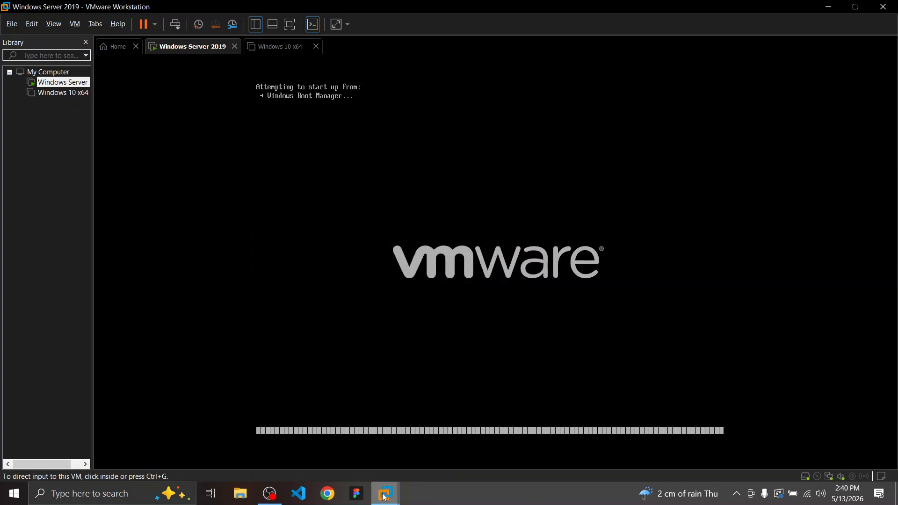
Power on Windows 10 x64, then return to the Windows Server 2019 tab
mouse_move(384, 497)
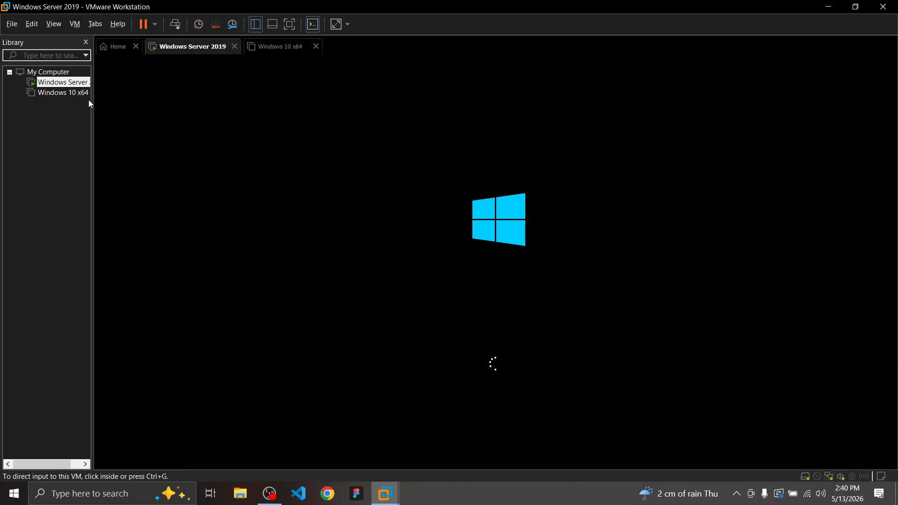
left_click(277, 53)
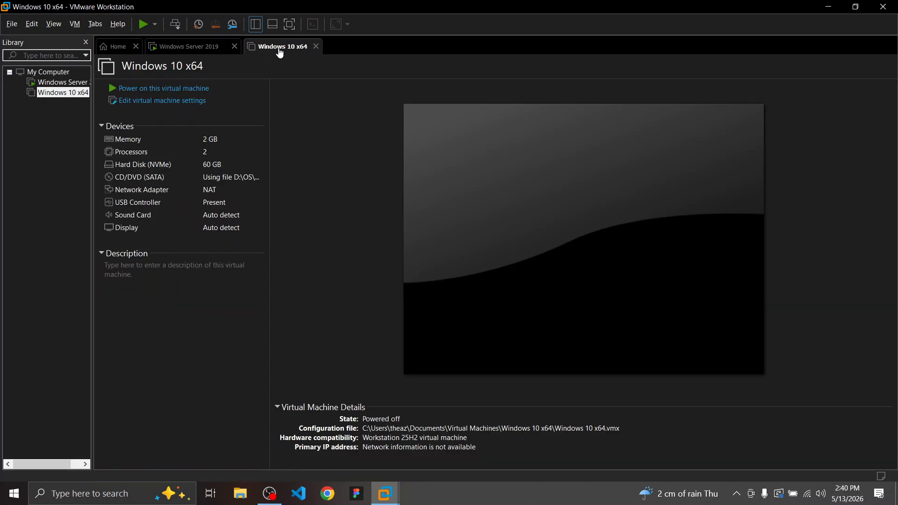
left_click(140, 89)
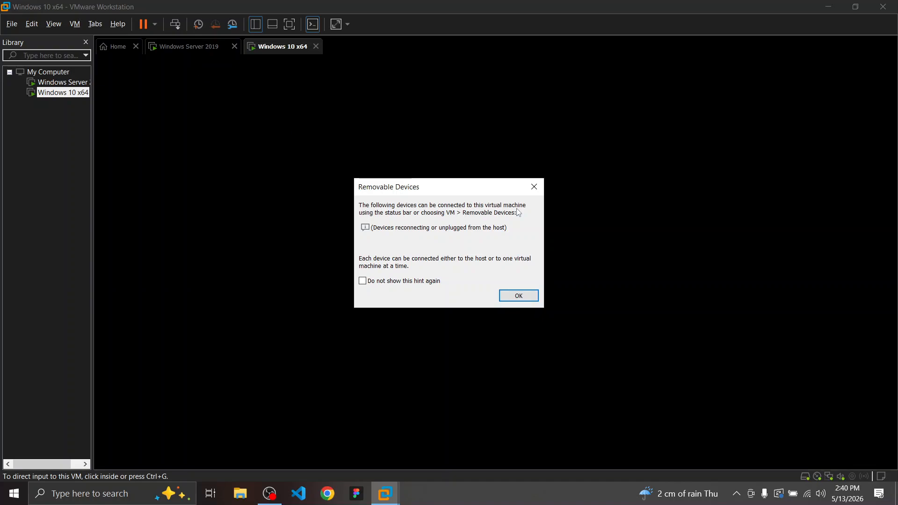
left_click(534, 187)
left_click(186, 49)
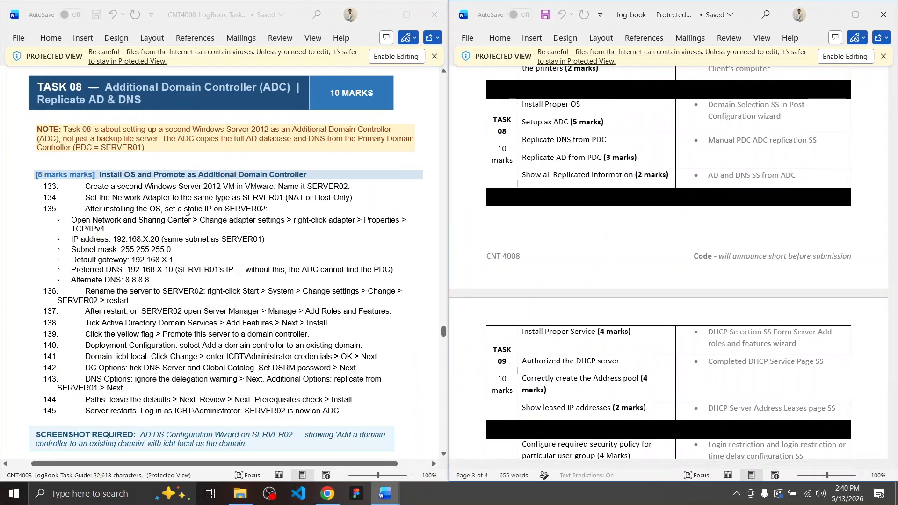
Dim the screen brightness while reading Task 08 in Word
key("XF86MonBrightnessDown")
key("XF86MonBrightnessDown")
key("XF86MonBrightnessDown")
key("XF86MonBrightnessDown")
key("XF86MonBrightnessDown")
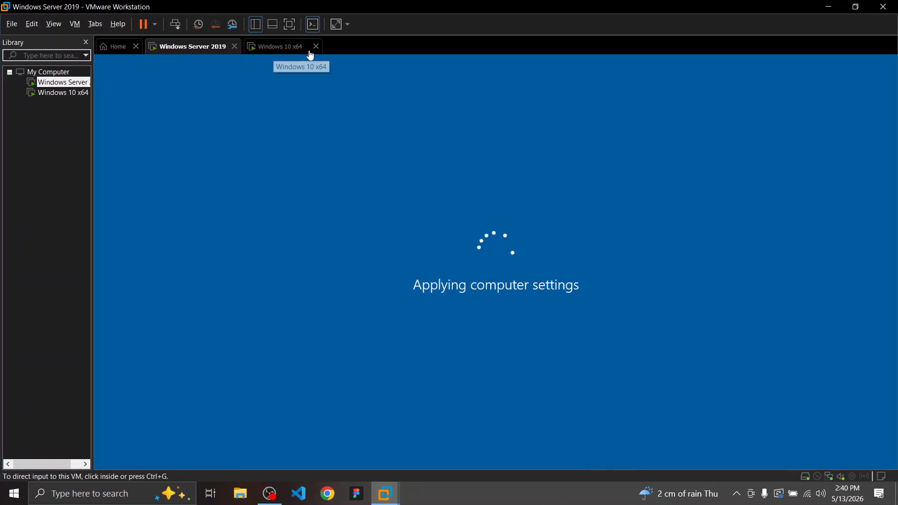
Start a new Typical virtual machine from the File menu
left_click(7, 25)
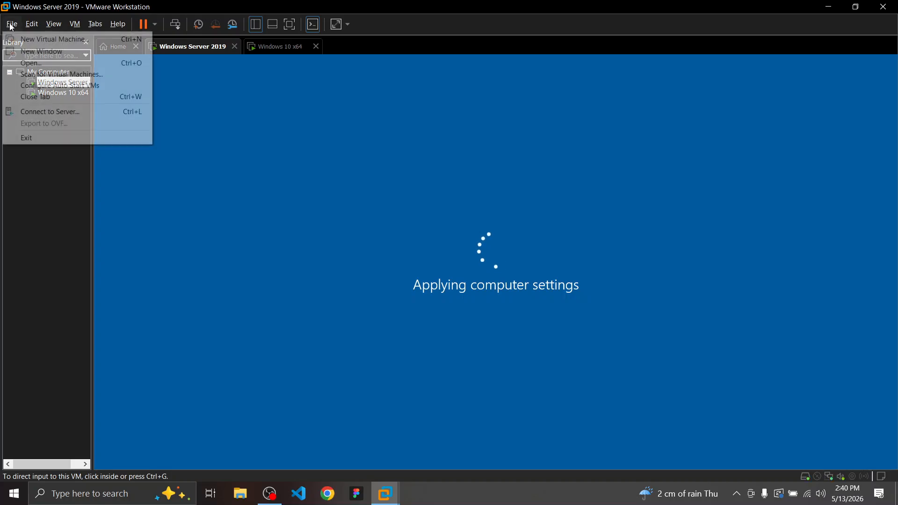
left_click(20, 35)
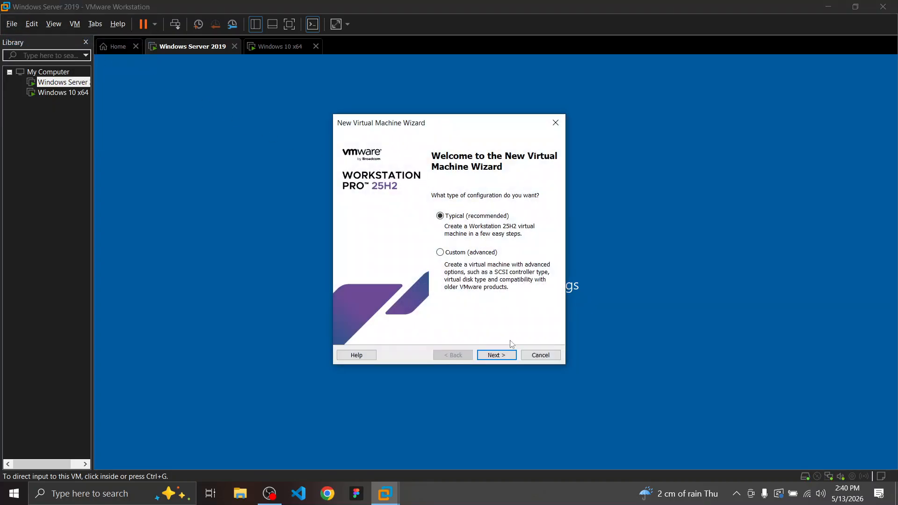
left_click(496, 355)
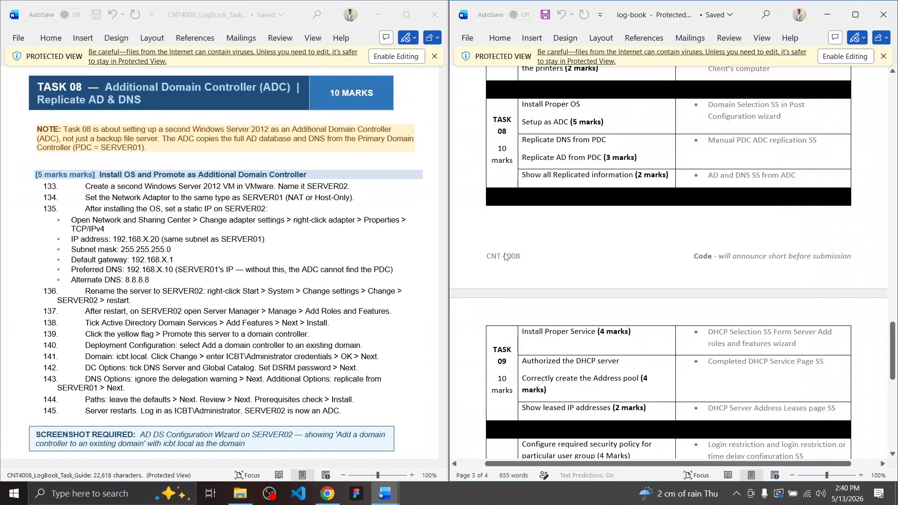
Check the Server 2012 wording in step 133 of the task guide
left_click(200, 188)
left_click_drag(221, 187, 179, 188)
left_click(190, 187)
Choose the Windows Server 2019 ISO as the installer disc image and continue past Easy Install
key("ctrl+super+Left")
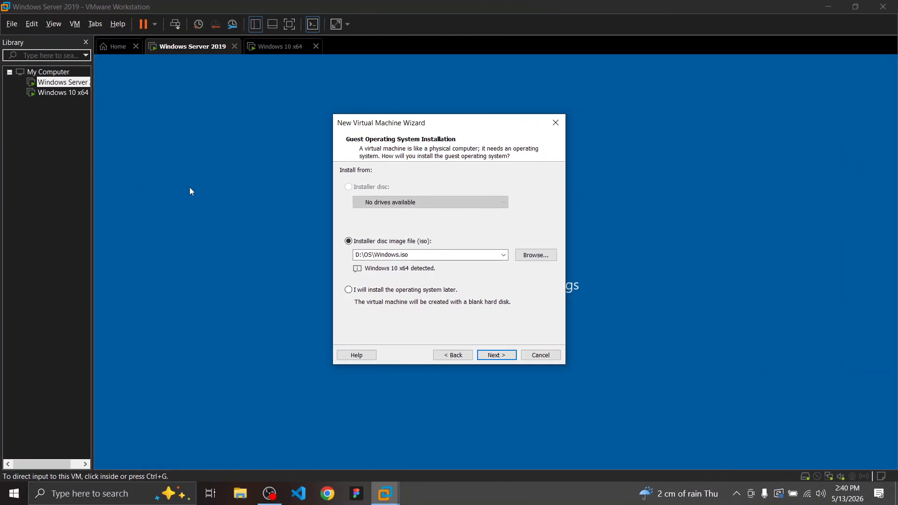
left_click(503, 254)
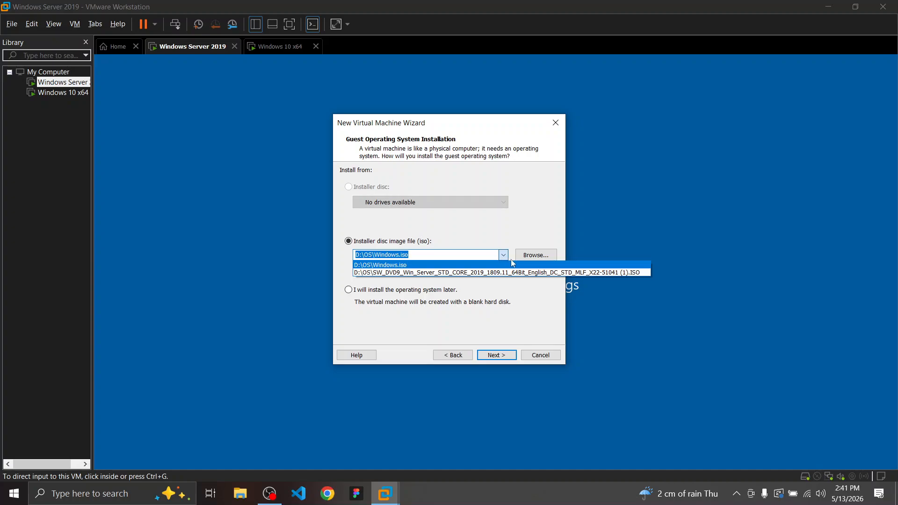
left_click(504, 255)
left_click(536, 255)
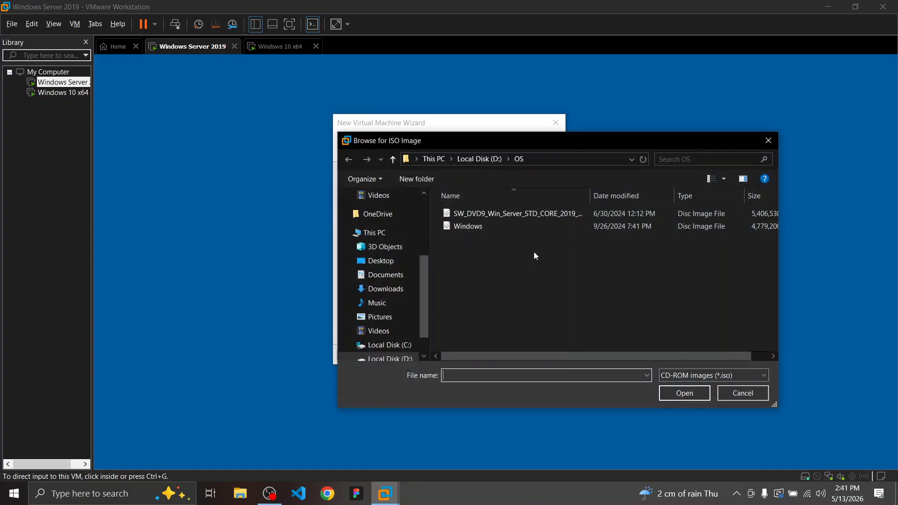
left_click(501, 214)
left_click(687, 393)
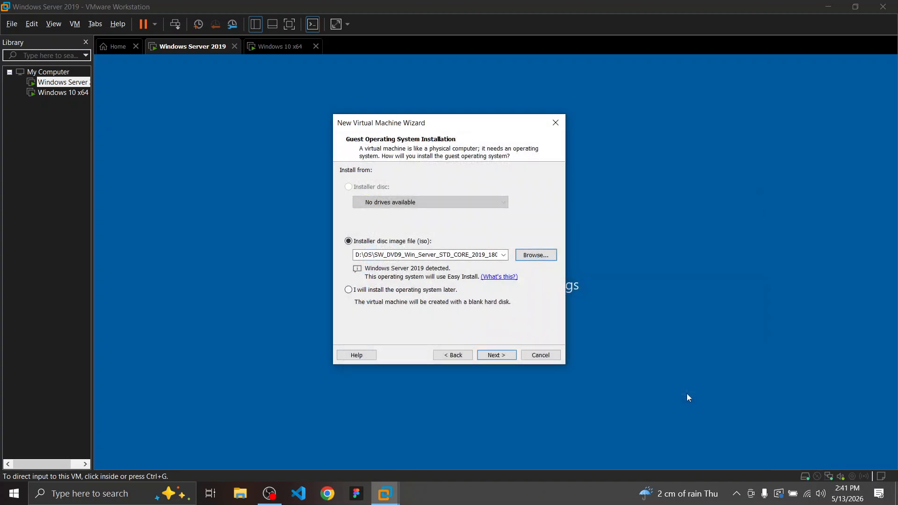
left_click(495, 356)
left_click(495, 355)
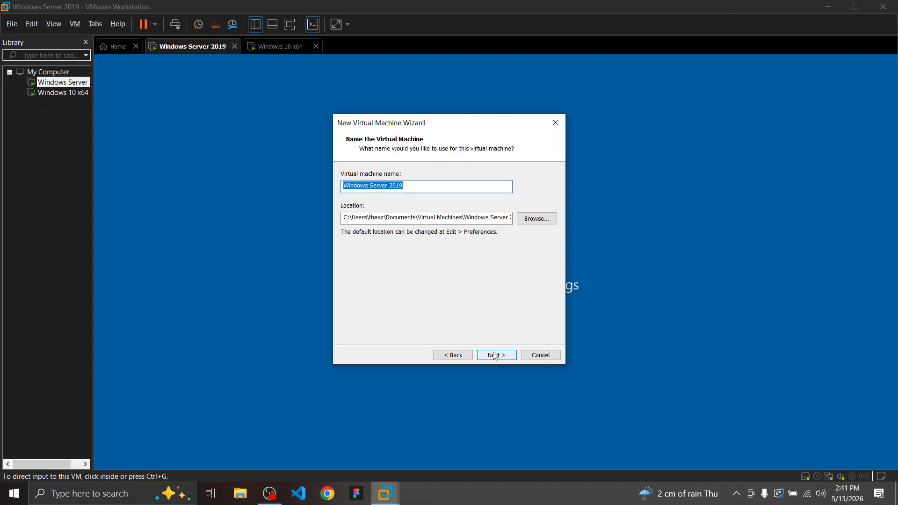
Name the VM 'Backup Windows Server 2019', keep the 60 GB disk, and finish
left_click(408, 189)
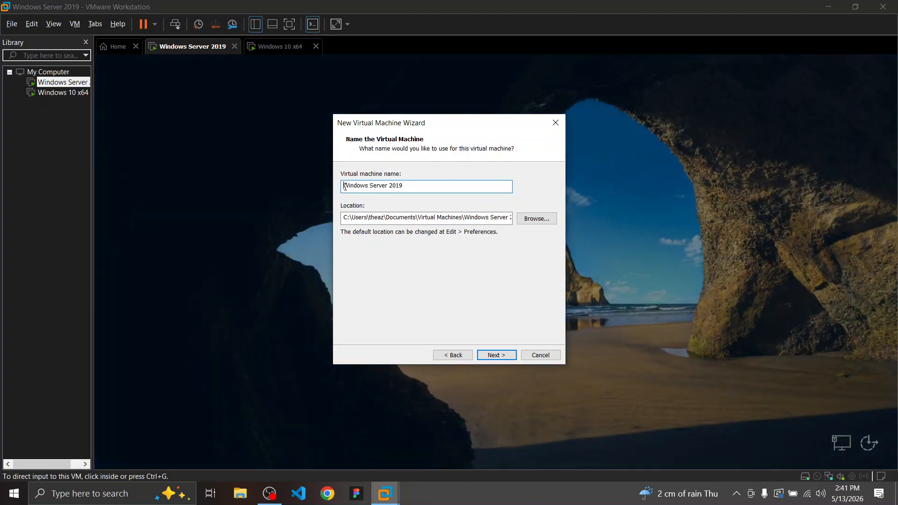
left_click(342, 186)
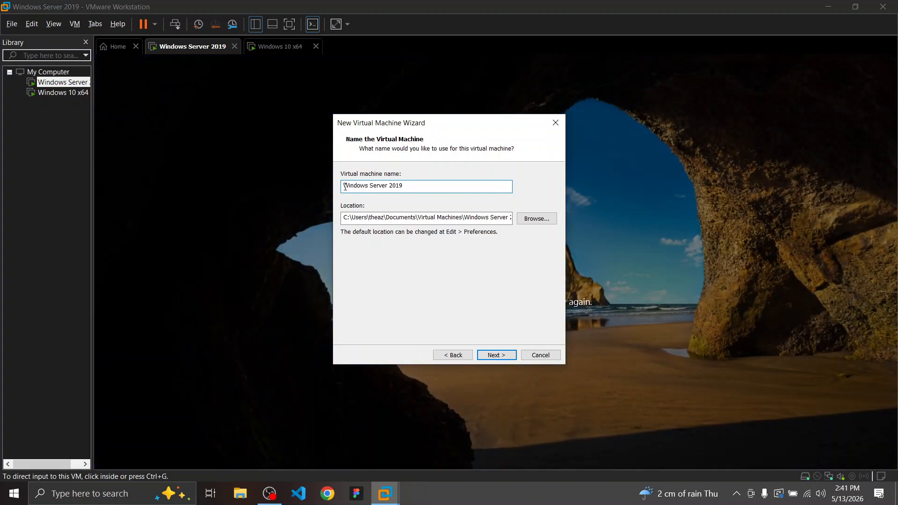
type("Backup")
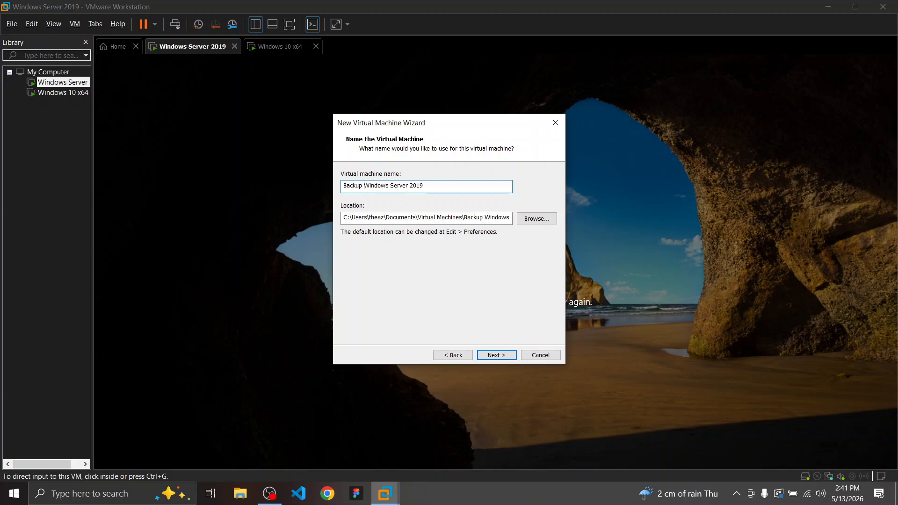
left_click(497, 355)
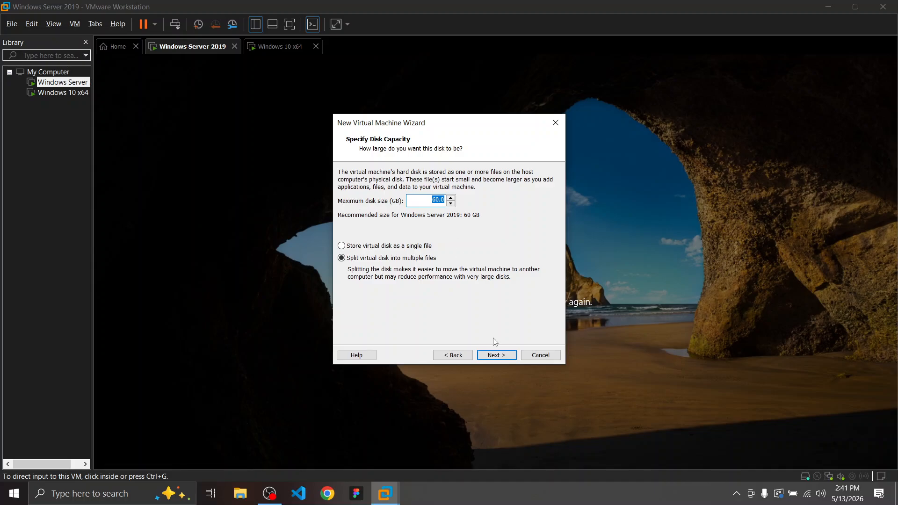
left_click(497, 355)
left_click(502, 360)
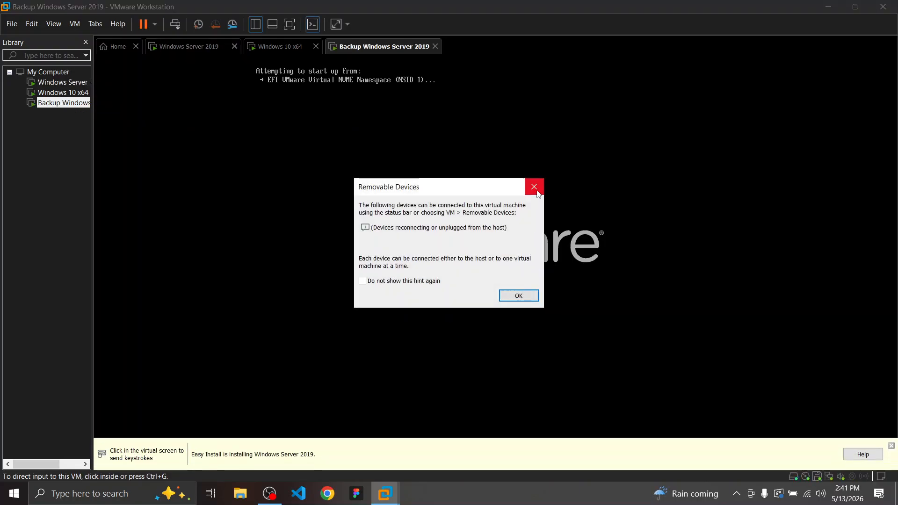
left_click(536, 191)
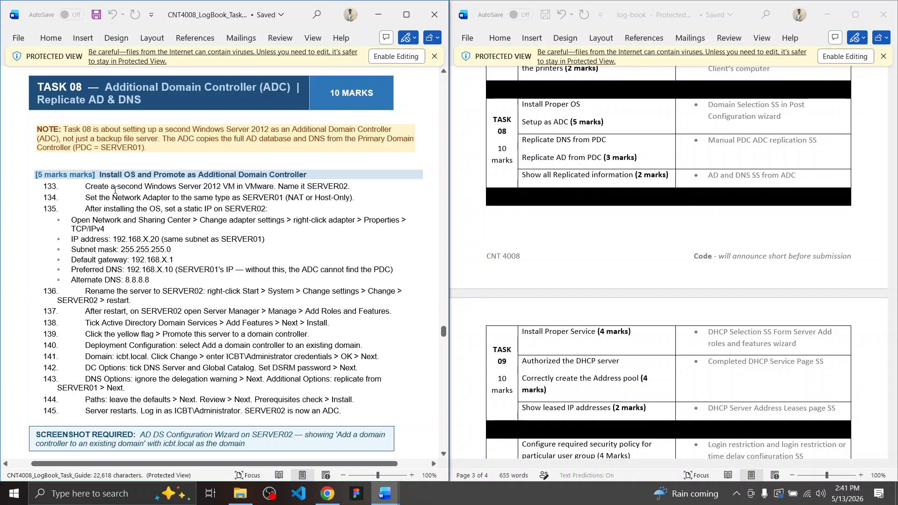
Highlight the server name SERVER02 in step 133 of Task 08
left_click_drag(309, 187, 344, 187)
left_click(351, 187)
double_click(340, 188)
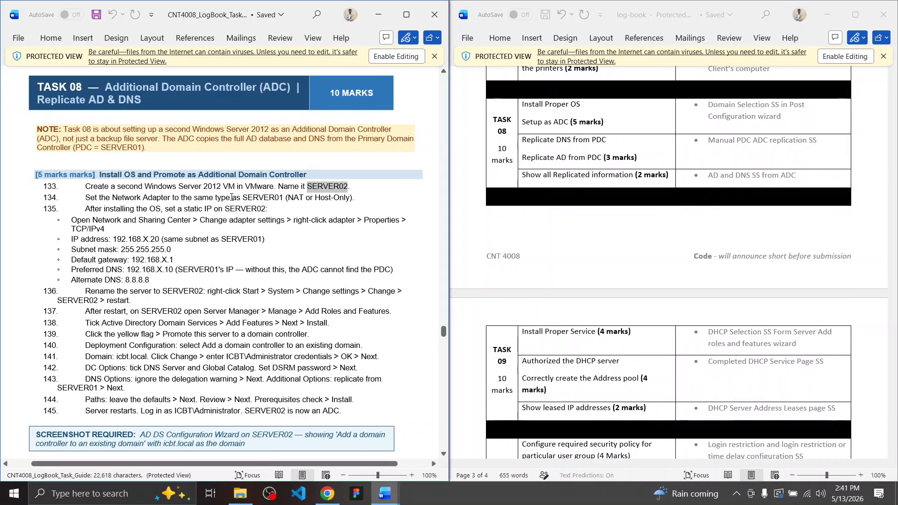
left_click(263, 198)
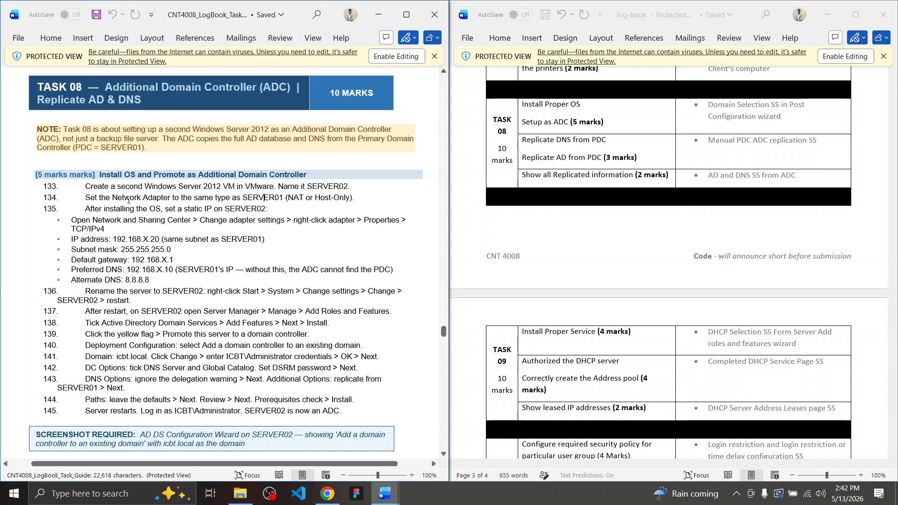
Review step 134's network adapter, static IP and Alternate DNS settings, then scroll down
left_click_drag(114, 197, 177, 199)
left_click(177, 199)
left_click_drag(128, 241, 149, 243)
left_click(137, 251)
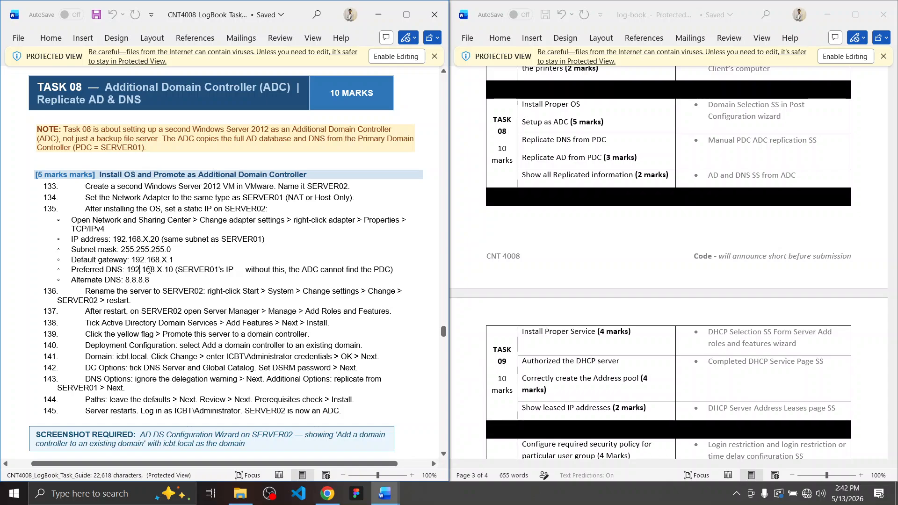
left_click(122, 279)
scroll(151, 278, "down", 2)
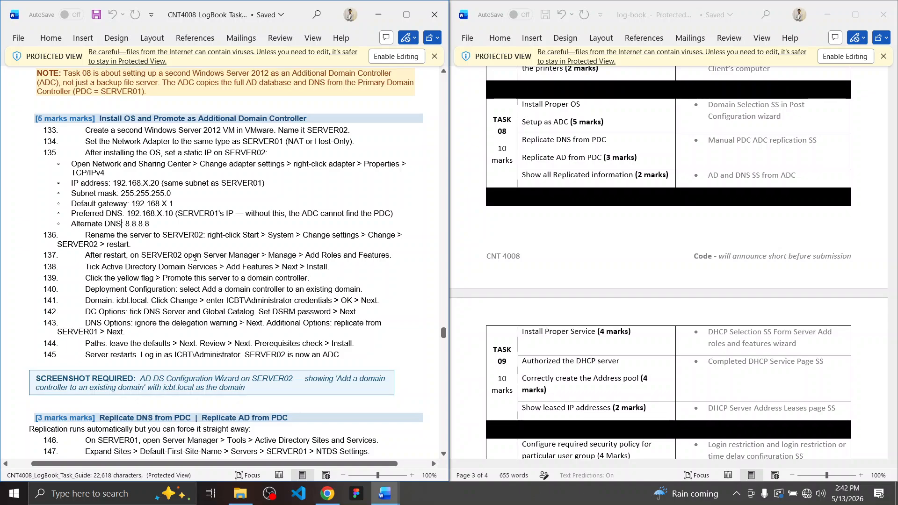
Install Windows Server 2019 Standard (Desktop Experience) on the backup VM
key("alt+Tab")
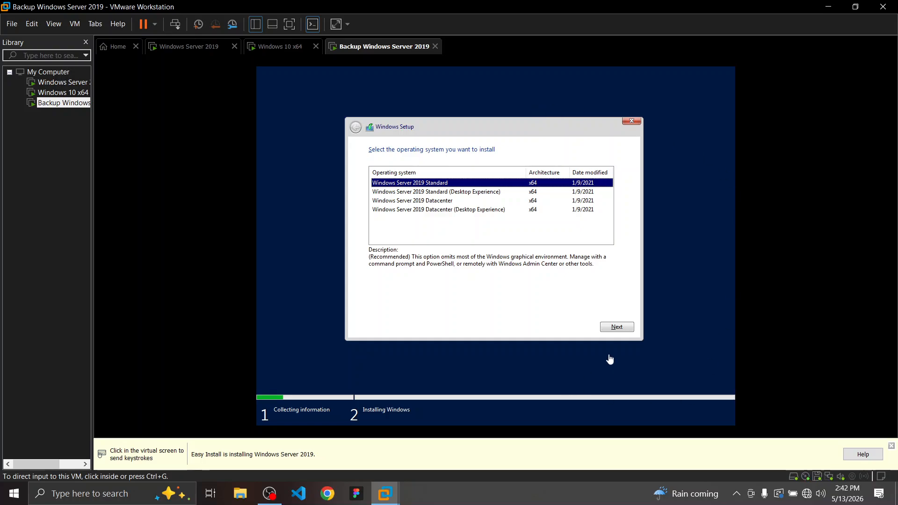
left_click(424, 191)
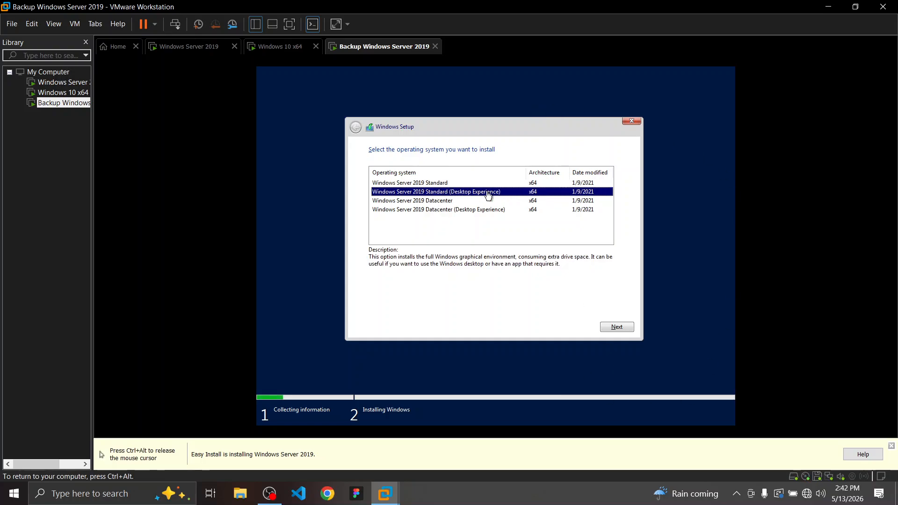
key("ctrl+alt")
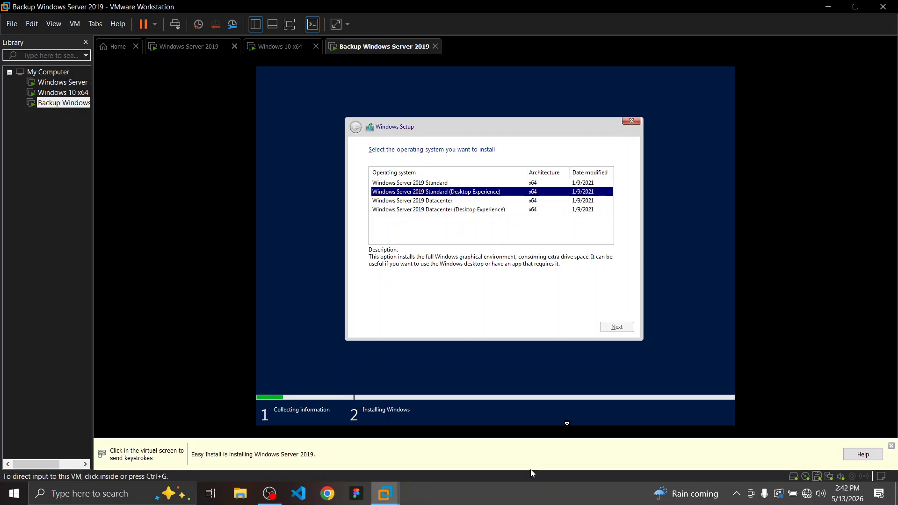
left_click(484, 418)
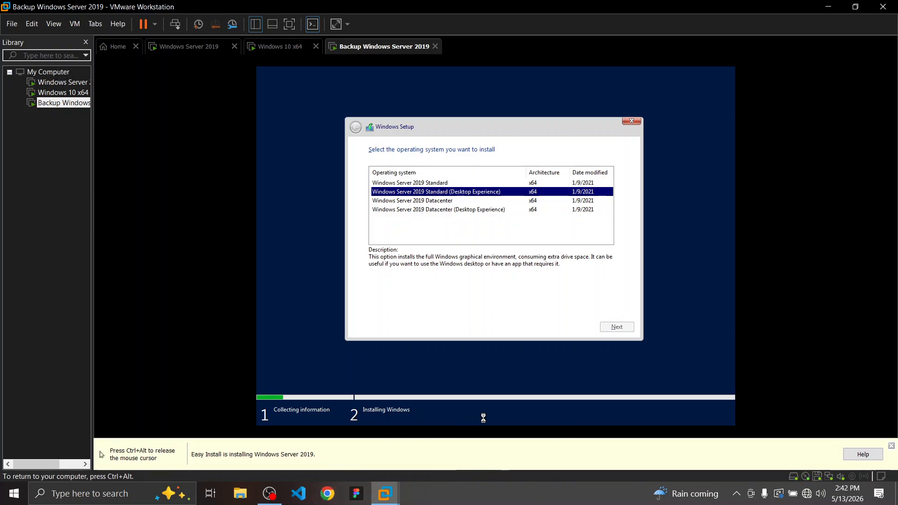
key("Return")
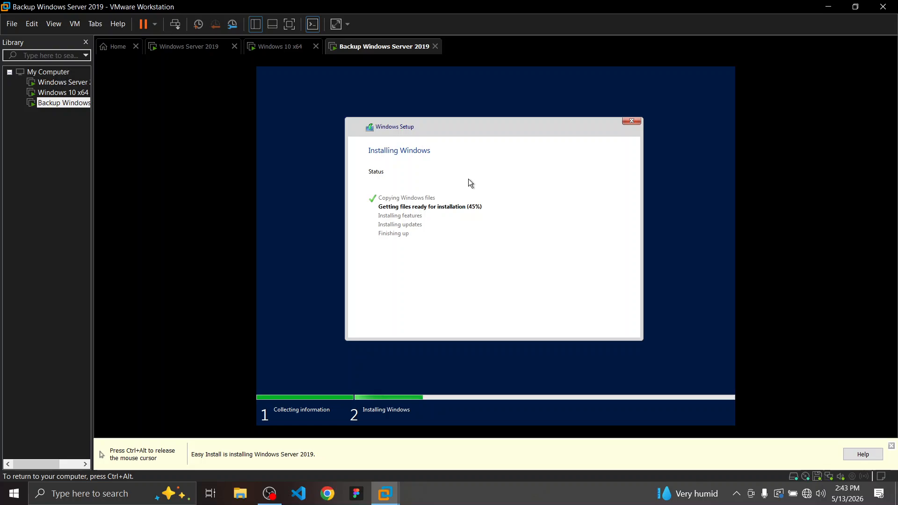
key("ctrl+alt")
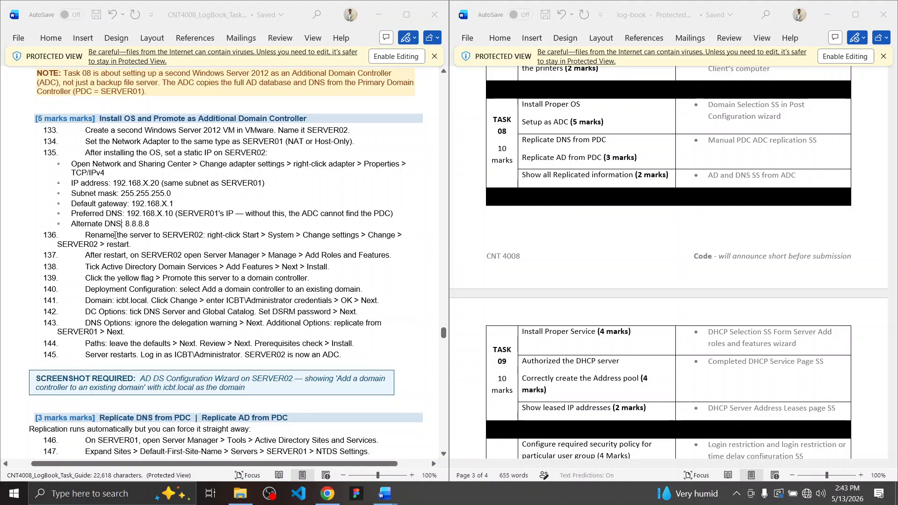
Read steps 136–138: rename the server and add Active Directory Domain Services via Roles and Features
left_click_drag(115, 235, 331, 244)
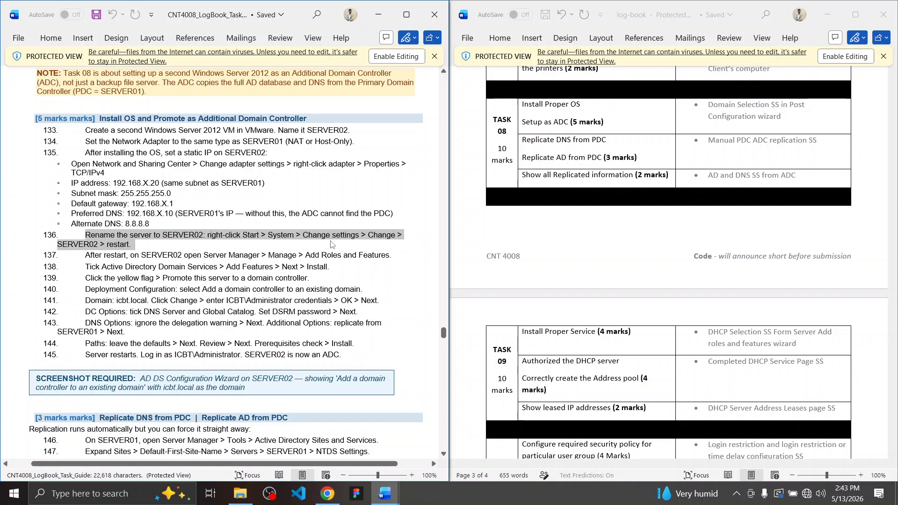
left_click(203, 249)
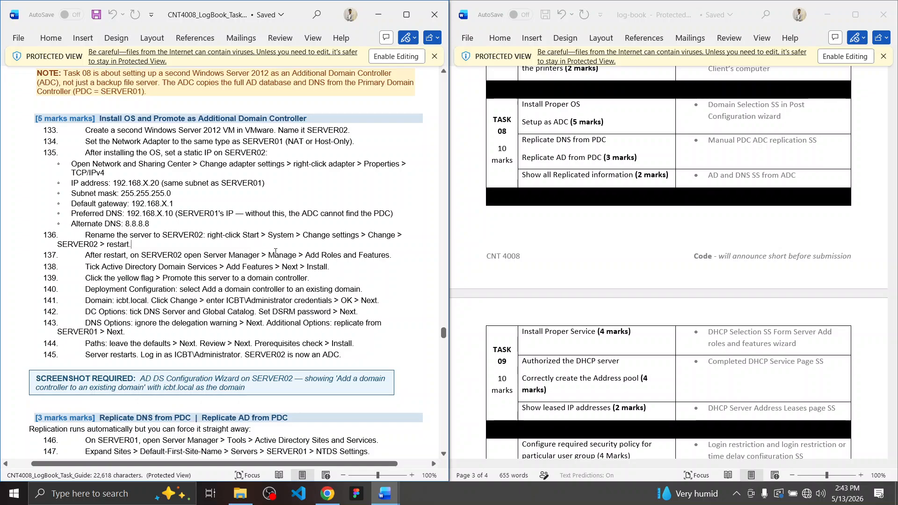
left_click_drag(331, 257, 389, 257)
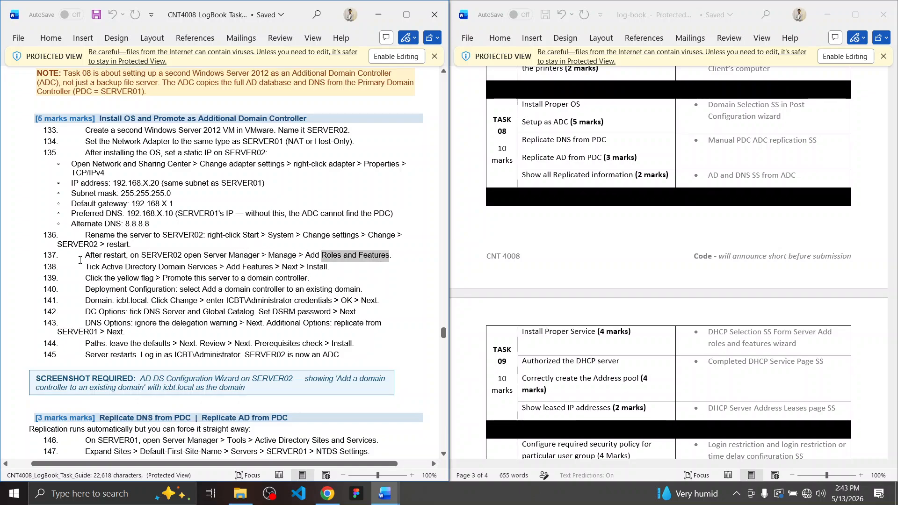
left_click_drag(143, 270, 214, 270)
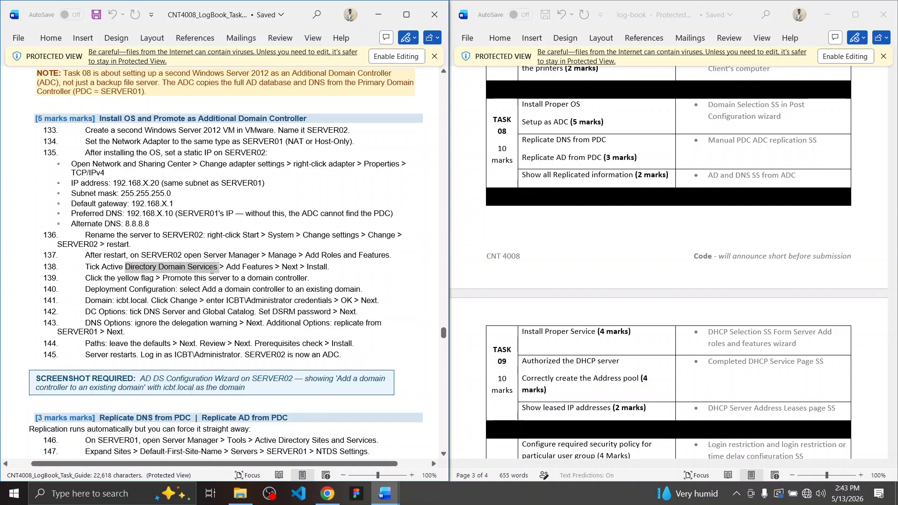
left_click(213, 271)
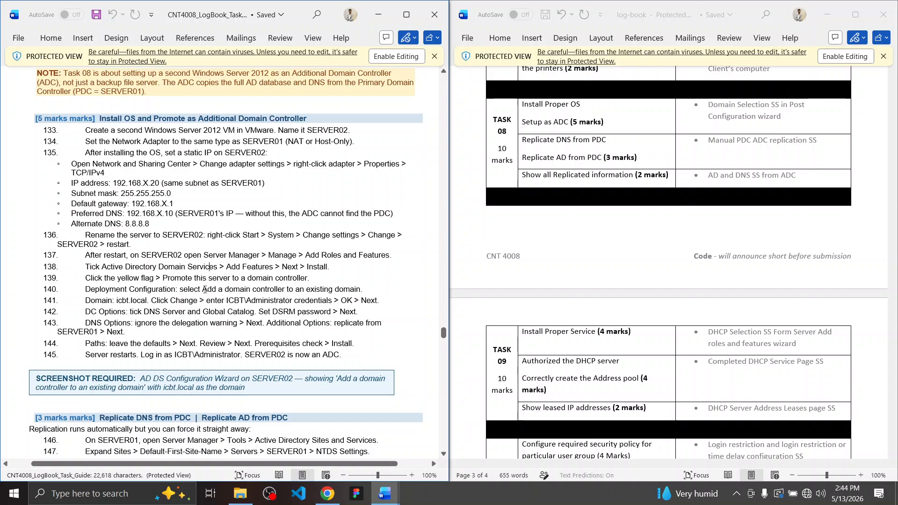
Review the add-a-domain-controller deployment configuration steps, then scroll to steps 146–150
left_click_drag(203, 290, 335, 291)
left_click(315, 290)
left_click_drag(93, 288, 339, 355)
left_click(341, 356)
scroll(265, 305, "down", 4)
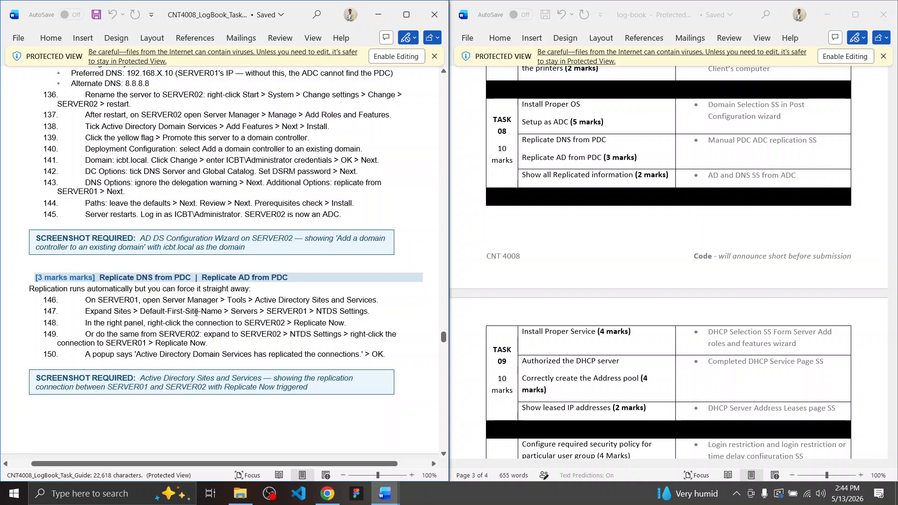
scroll(348, 313, "down", 8)
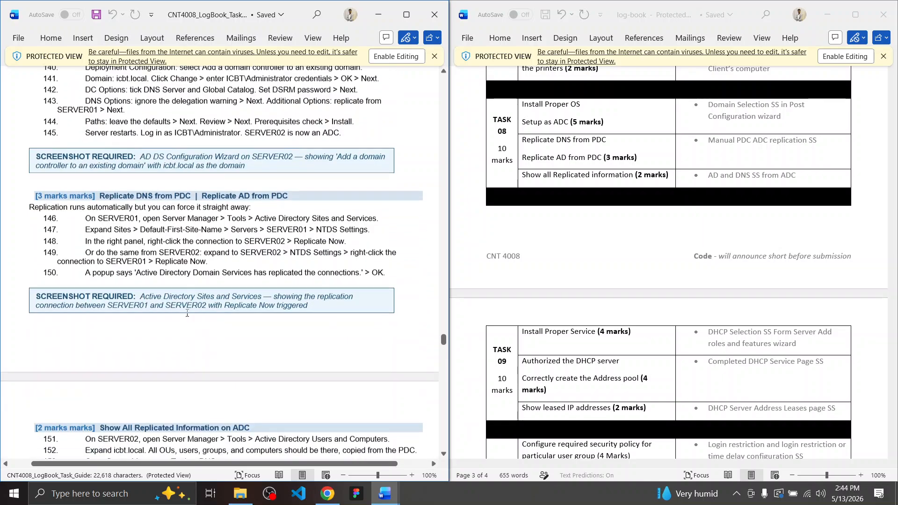
scroll(187, 312, "up", 15)
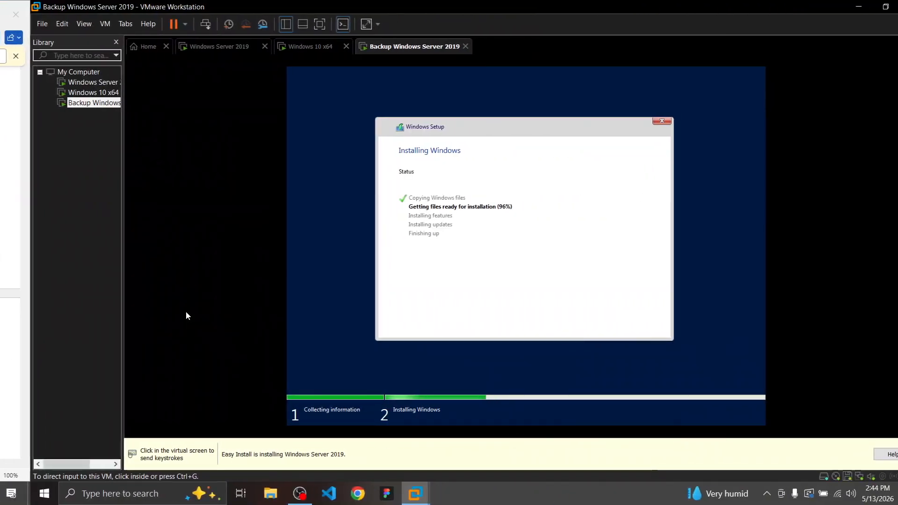
Check the Windows Server 2019 and Windows 10 x64 VMs, then return to the Backup Windows Server 2019 install
left_click(515, 233)
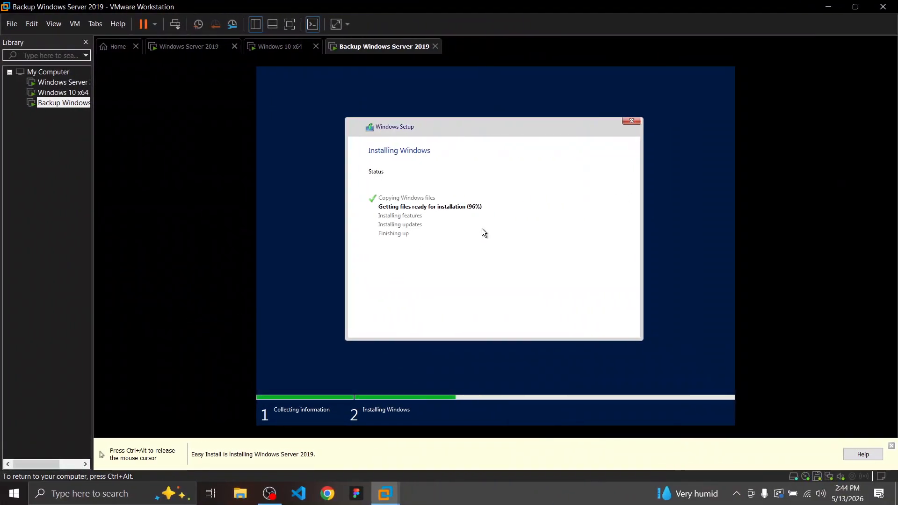
key("ctrl+alt")
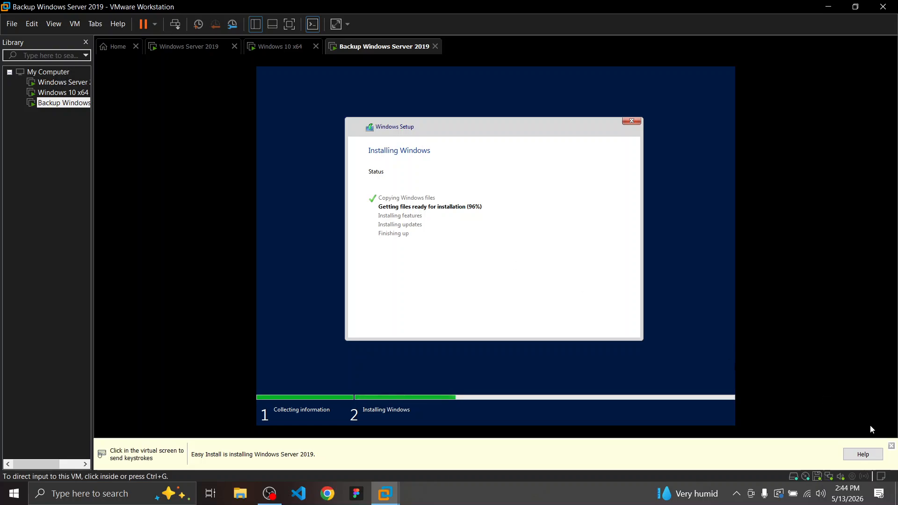
left_click(892, 446)
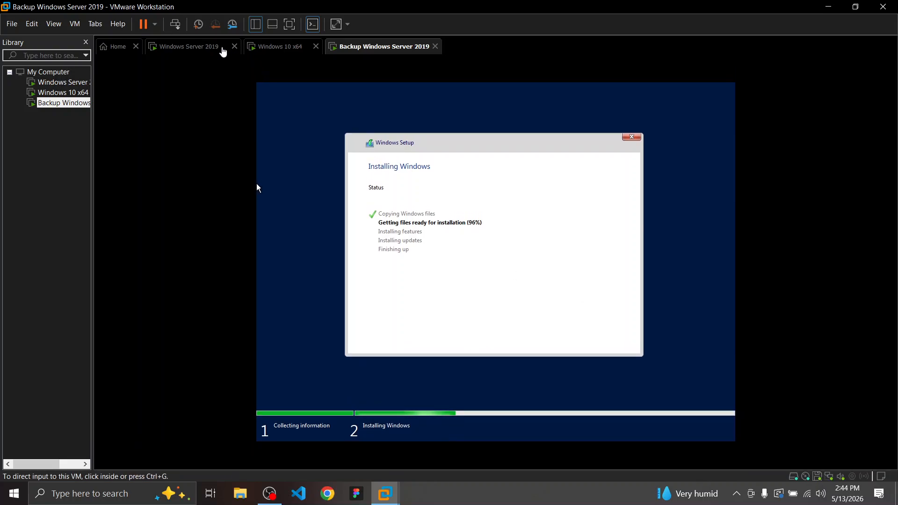
left_click(202, 49)
left_click(371, 49)
left_click(279, 50)
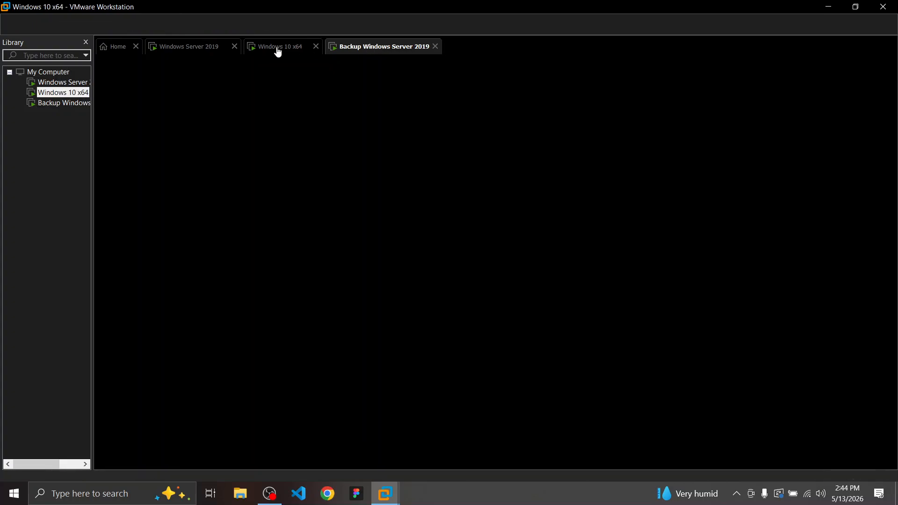
left_click(393, 47)
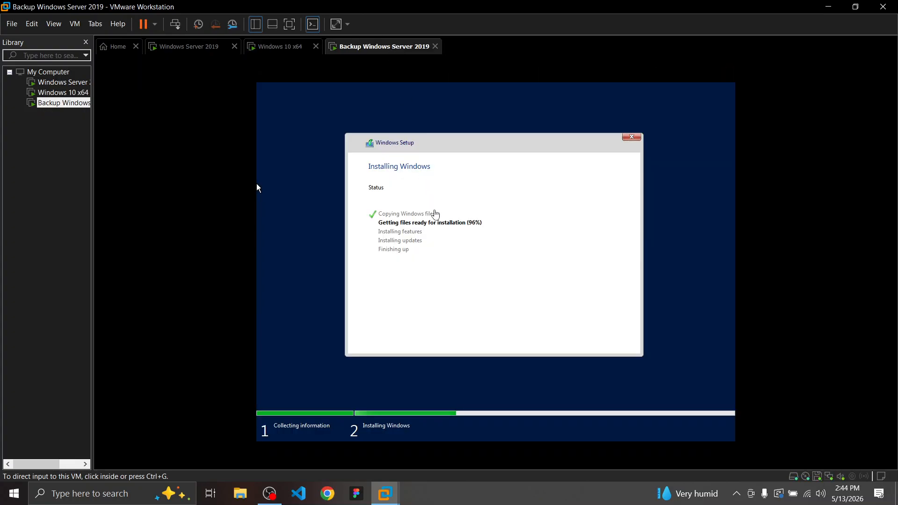
left_click(258, 188)
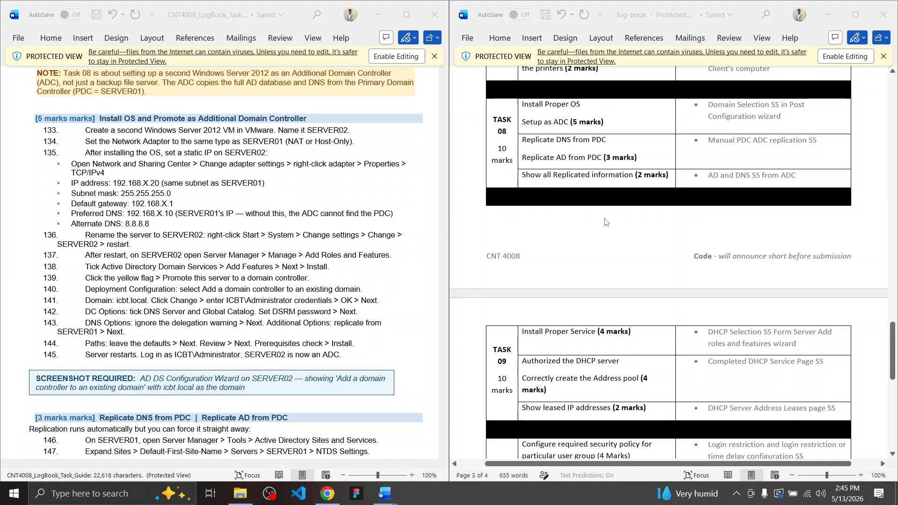
Scroll the log-book to the Task 09 and Task 10 rows and back, then raise brightness
scroll(604, 222, "down", 3)
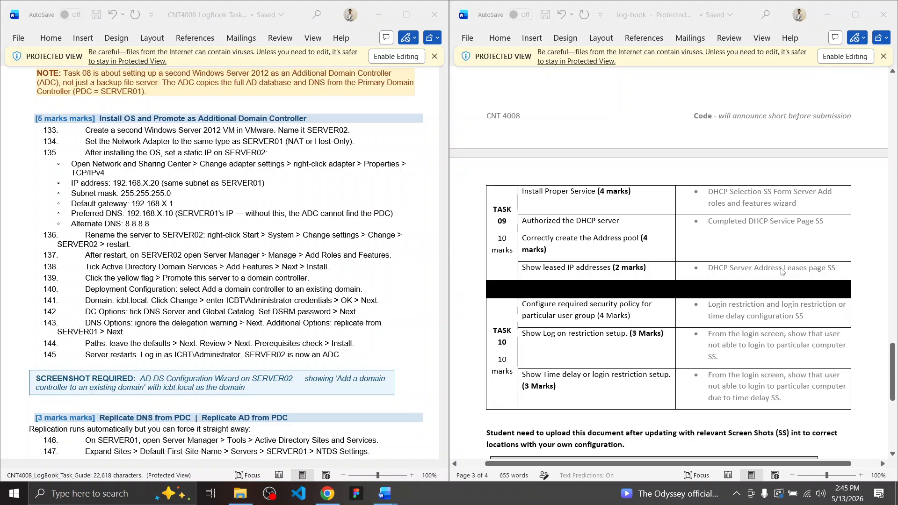
scroll(782, 271, "up", 8)
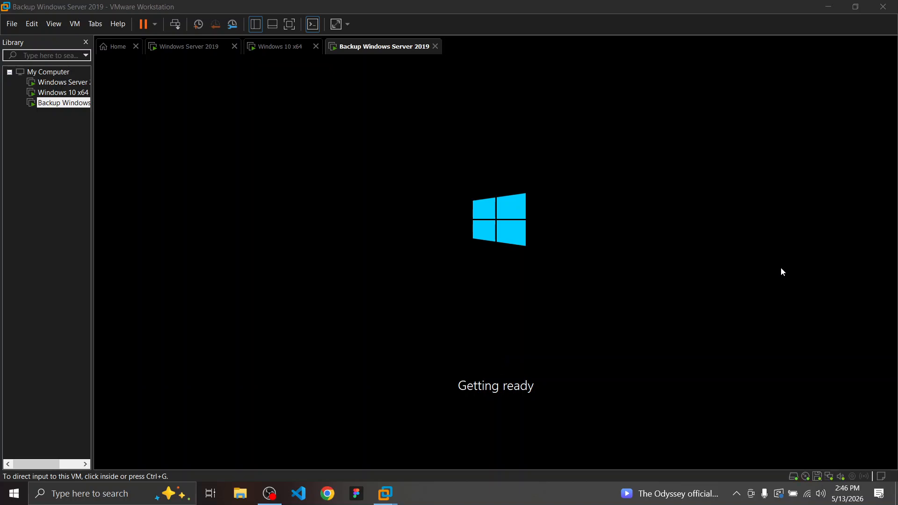
key("XF86MonBrightnessUp")
key("XF86MonBrightnessUp")
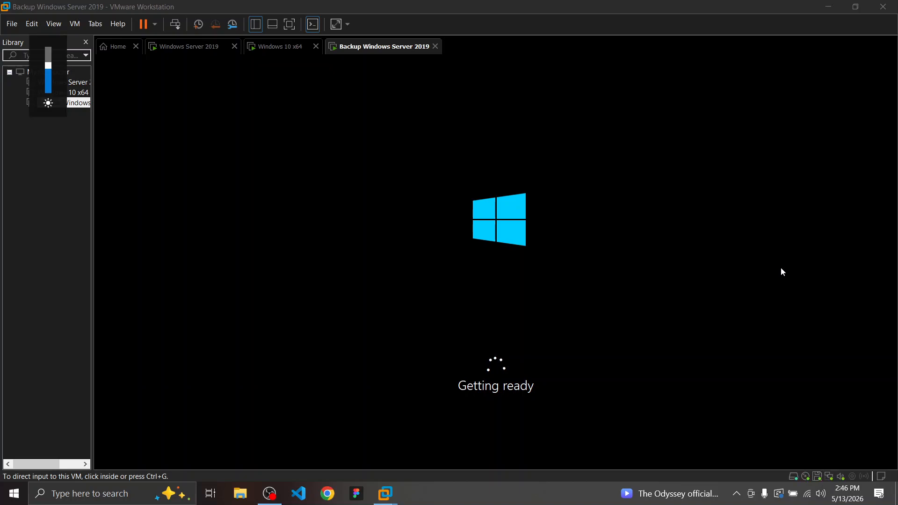
Raise brightness, highlight step 134 about the network adapter, and return to VMware
key("XF86MonBrightnessUp")
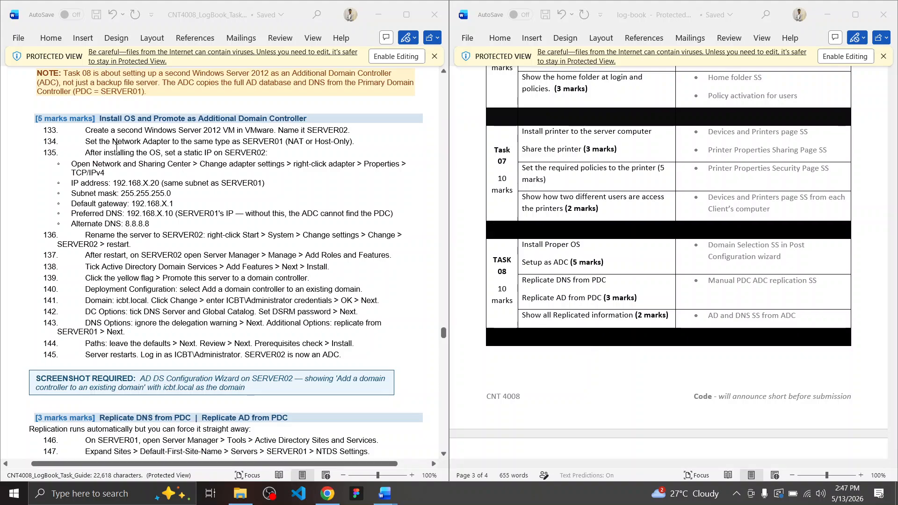
left_click(104, 141)
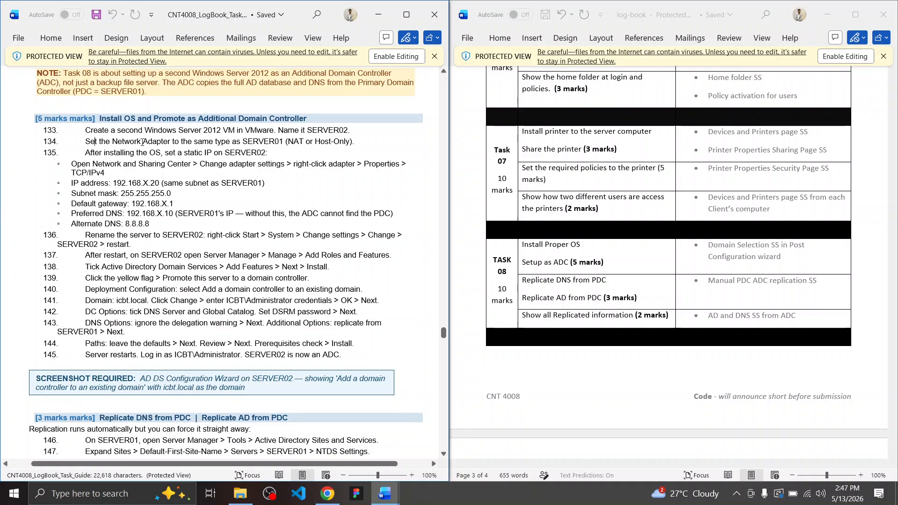
left_click_drag(86, 142, 356, 145)
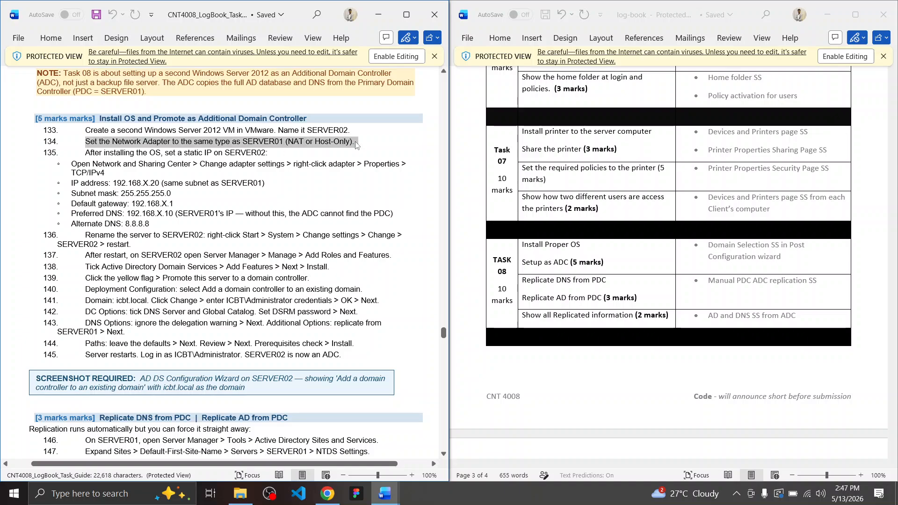
key("alt+Tab")
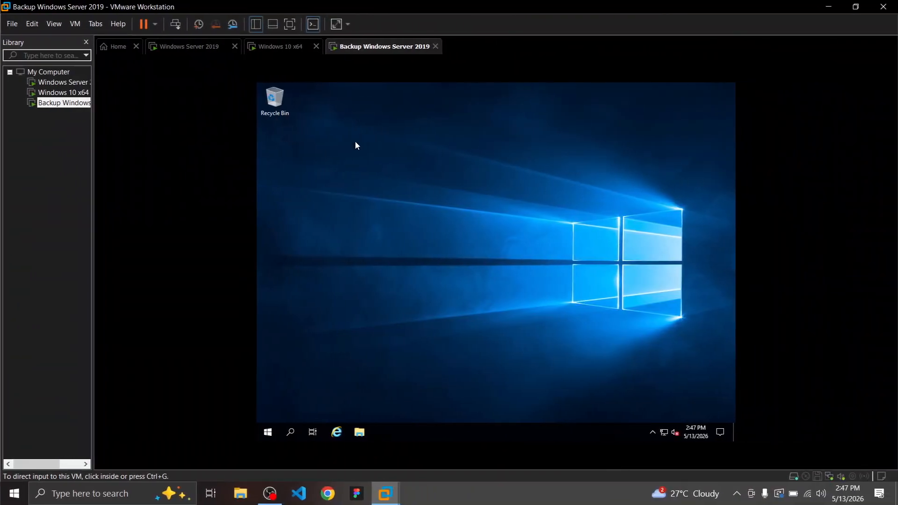
Finish the VMware Tools setup on the backup guest and accept restarting it
left_click(272, 435)
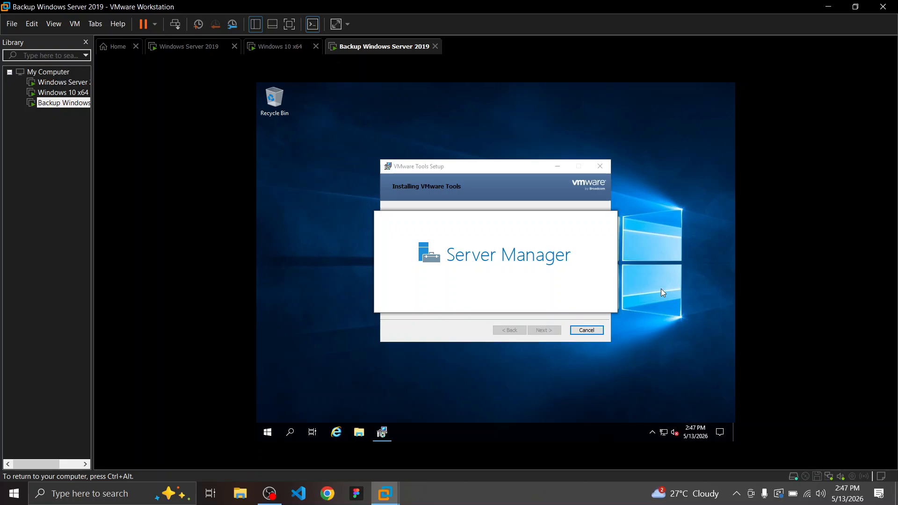
key("ctrl+alt")
right_click(268, 433)
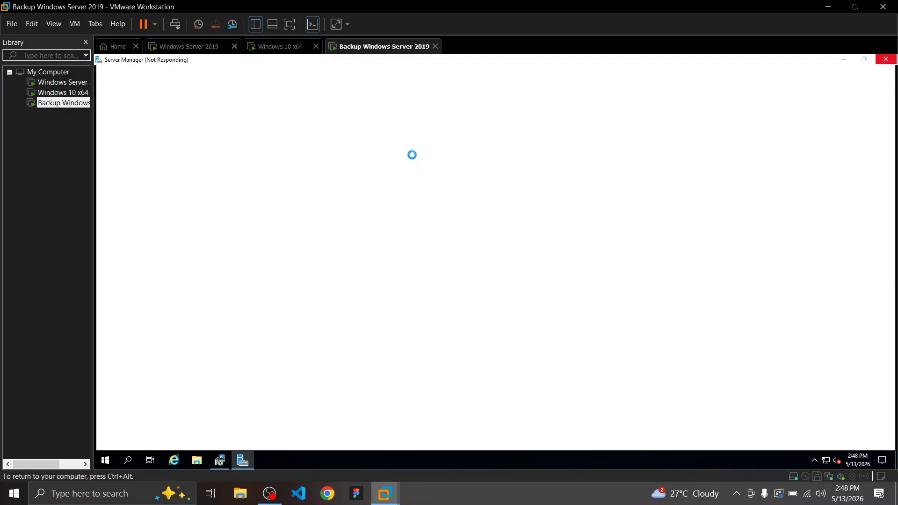
left_click(225, 463)
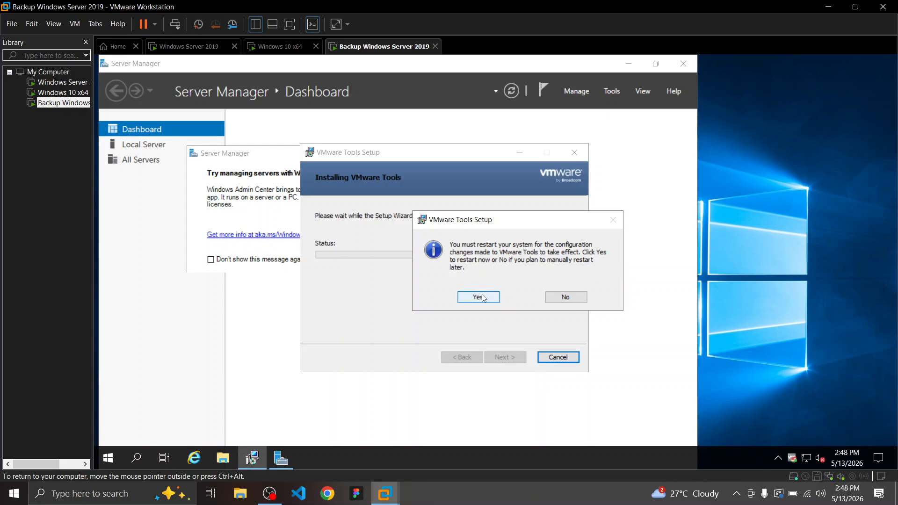
left_click(478, 297)
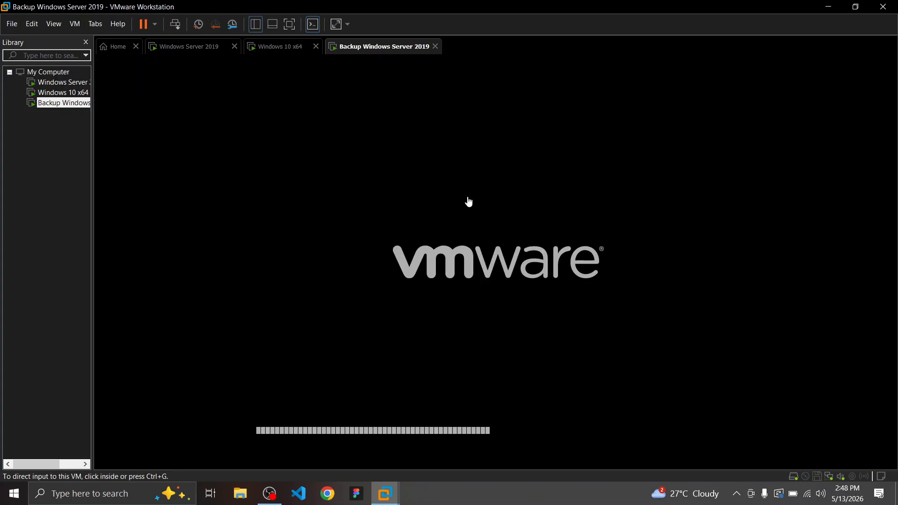
Check the hidden tray icons and the OBS recorder while the rebooted VM loads Server Manager
left_click(738, 494)
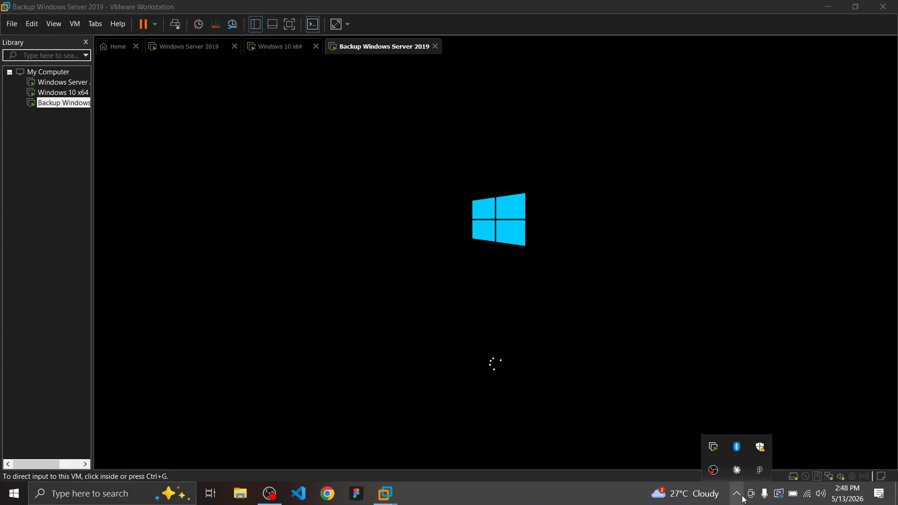
left_click(742, 499)
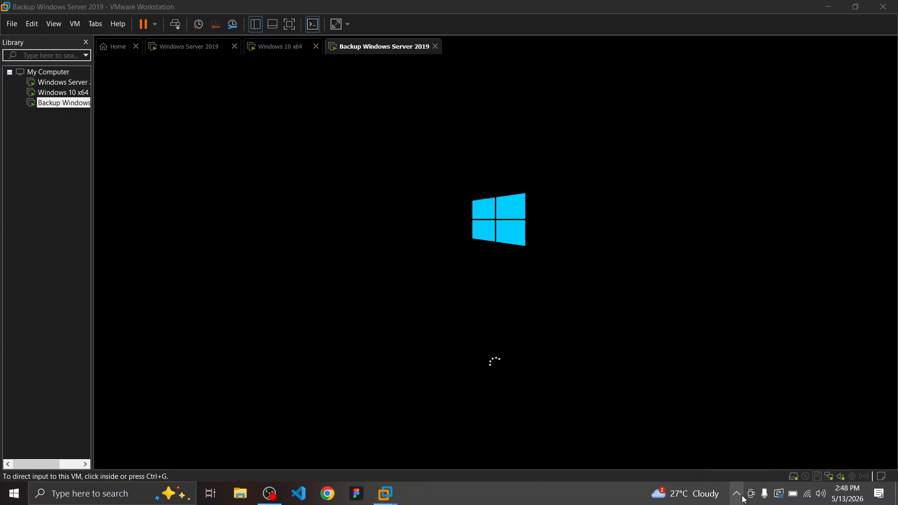
left_click(269, 497)
left_click(269, 497)
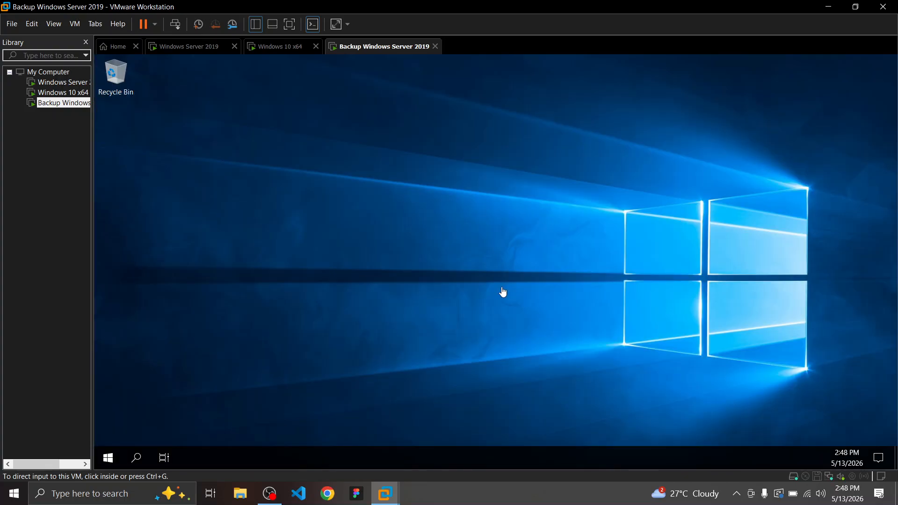
Review the adapter's network properties, then close them and dismiss the Windows Admin Center prompt
right_click(109, 460)
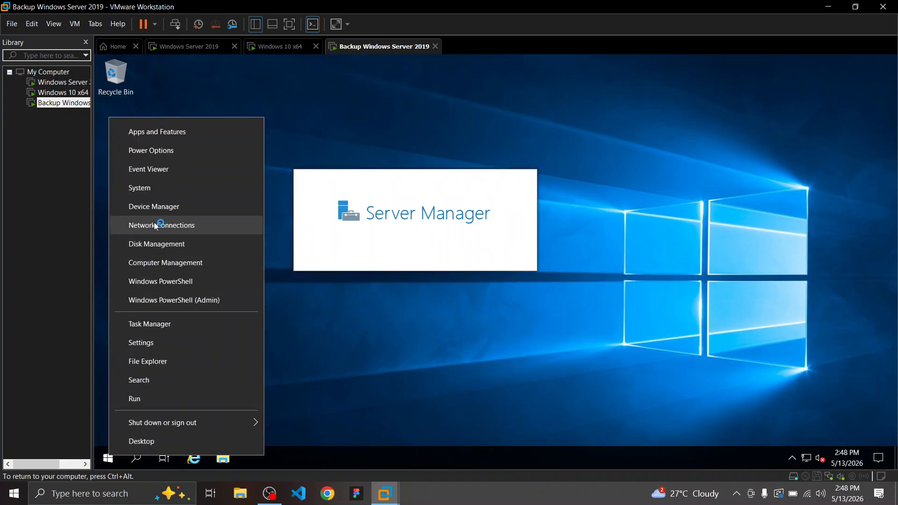
left_click(155, 224)
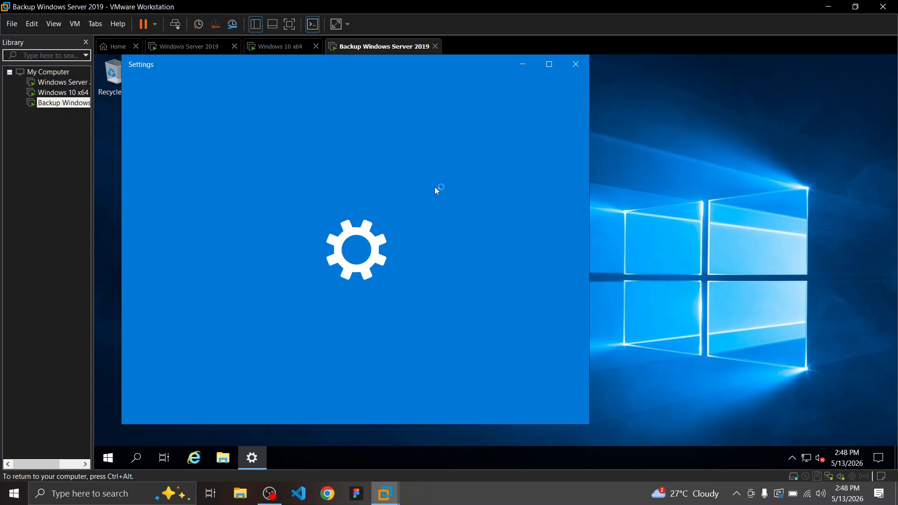
scroll(416, 217, "down", 3)
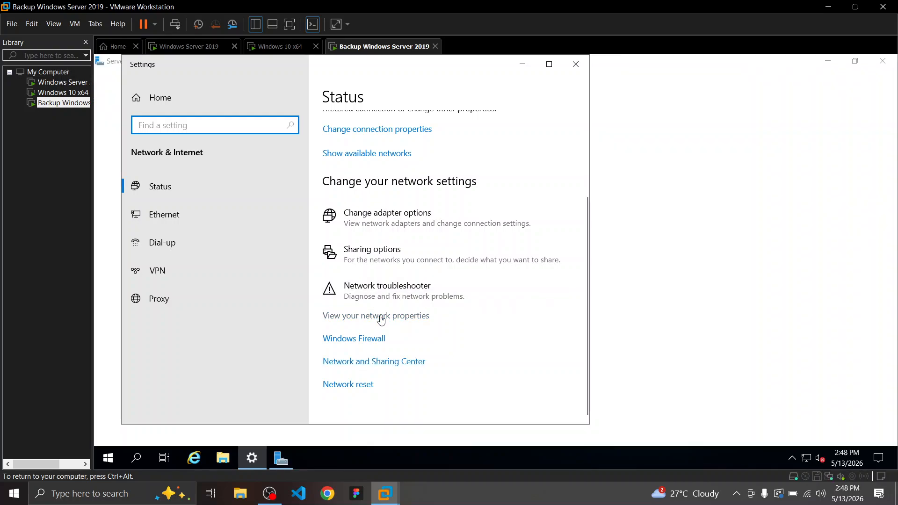
left_click(381, 317)
scroll(382, 316, "down", 3)
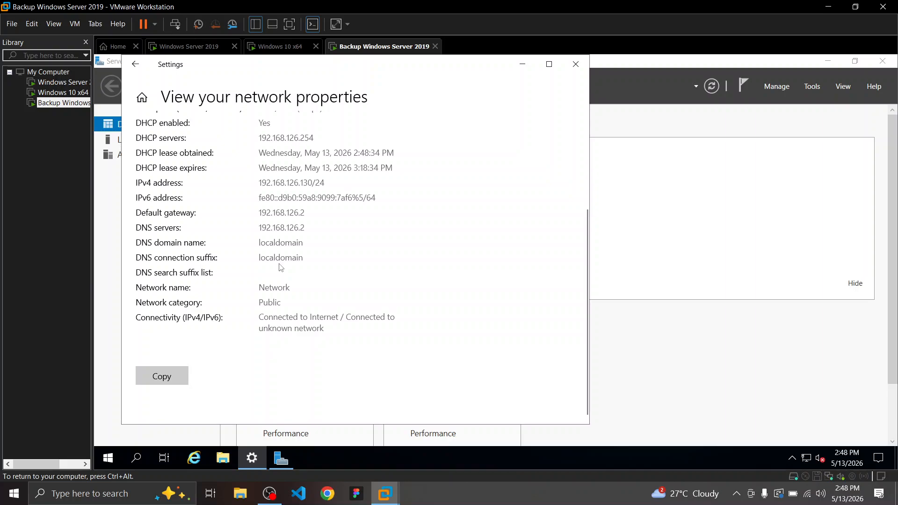
scroll(281, 267, "up", 2)
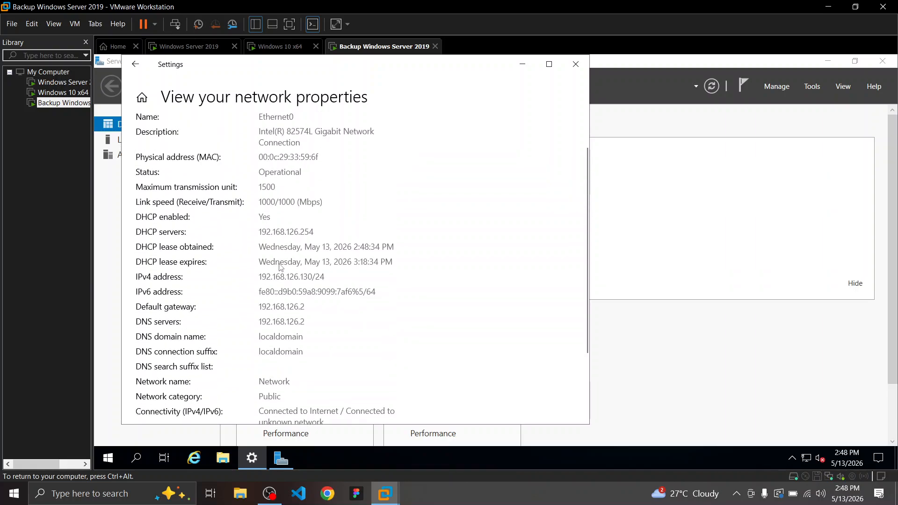
scroll(281, 267, "down", 2)
scroll(281, 266, "up", 3)
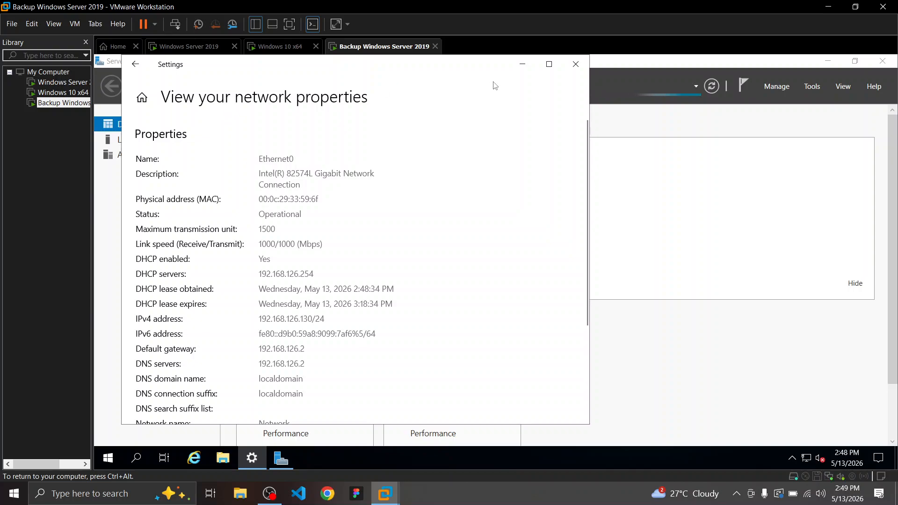
left_click(576, 64)
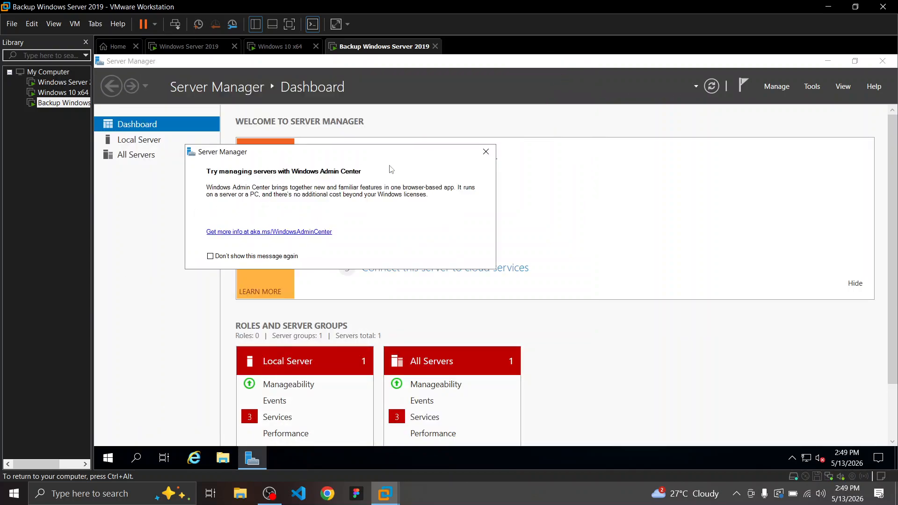
left_click(486, 152)
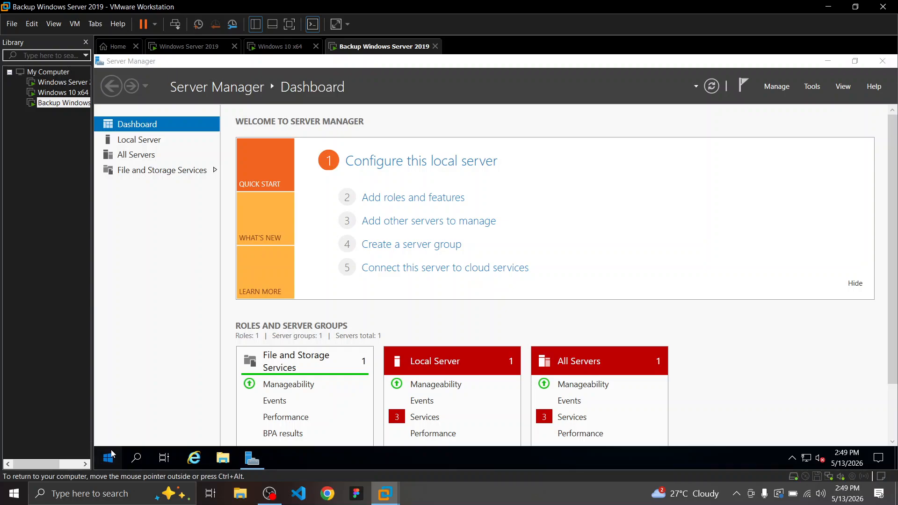
Reopen Network Connections settings and show the adapter list with Ethernet0
left_click(110, 456)
right_click(111, 456)
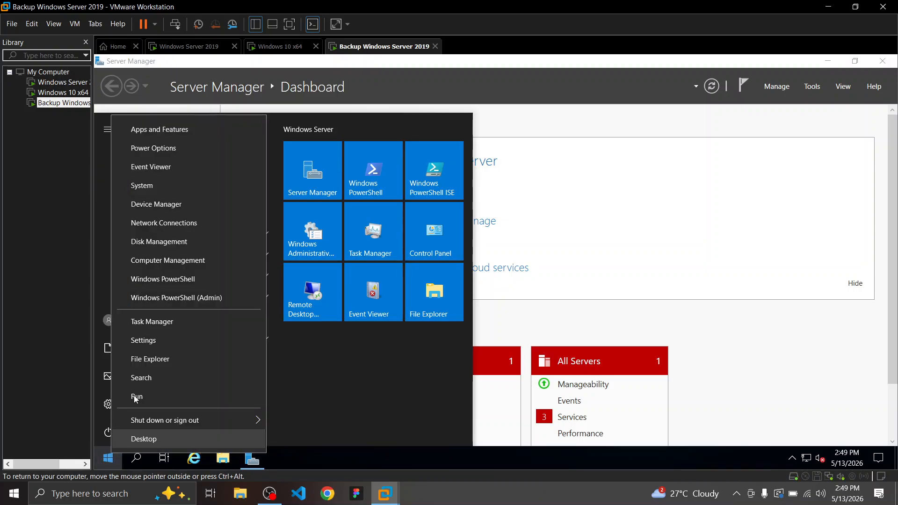
left_click(157, 223)
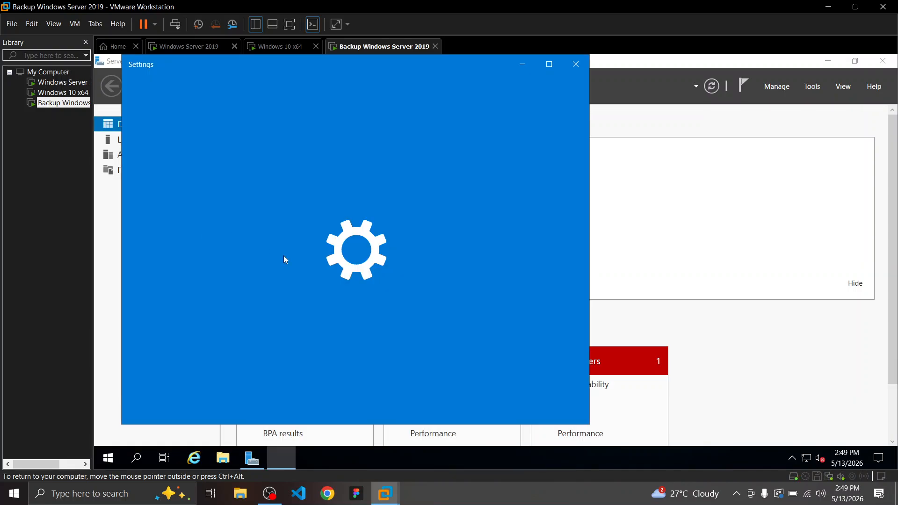
scroll(414, 291, "down", 2)
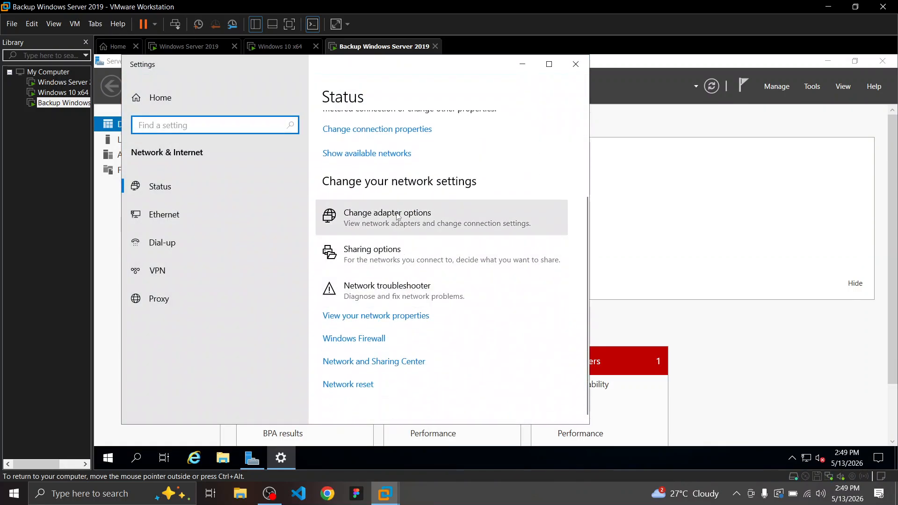
left_click(417, 220)
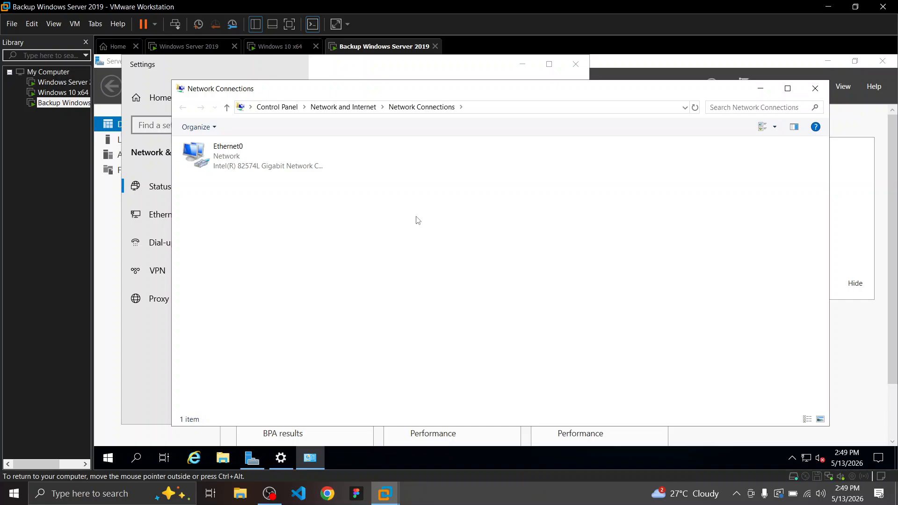
Open Ethernet0's status and Properties, close them, then reopen Ethernet0 Properties
left_click(282, 168)
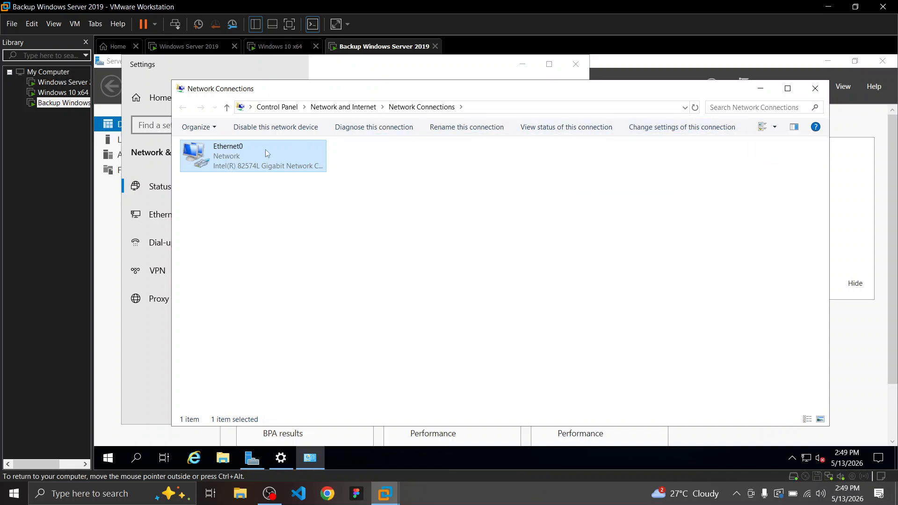
double_click(240, 160)
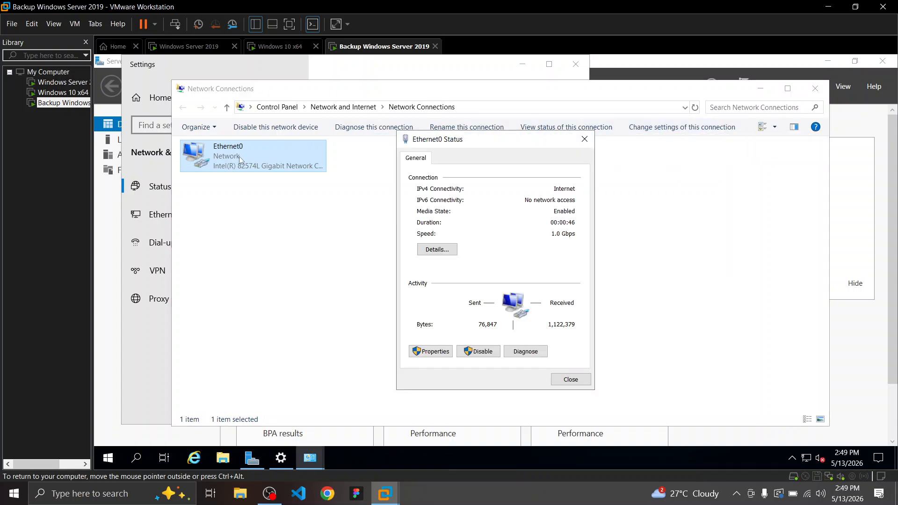
left_click(435, 354)
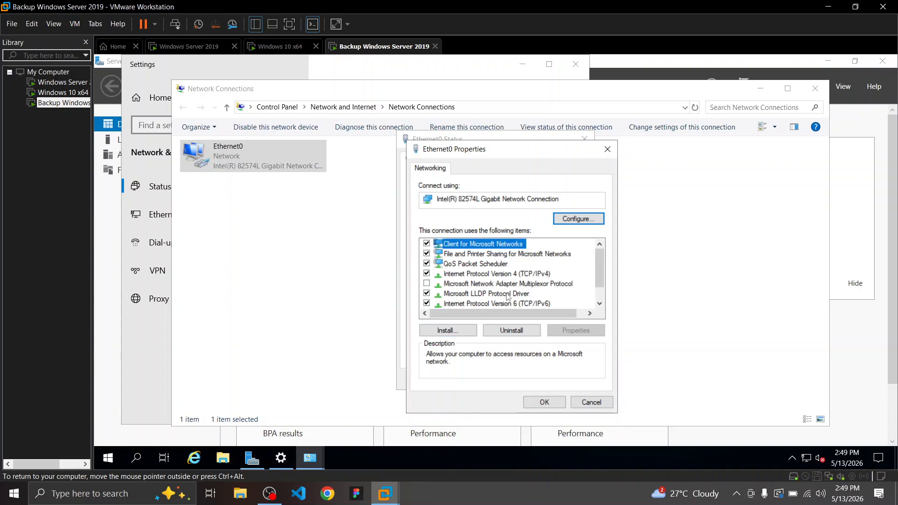
scroll(508, 299, "down", 1)
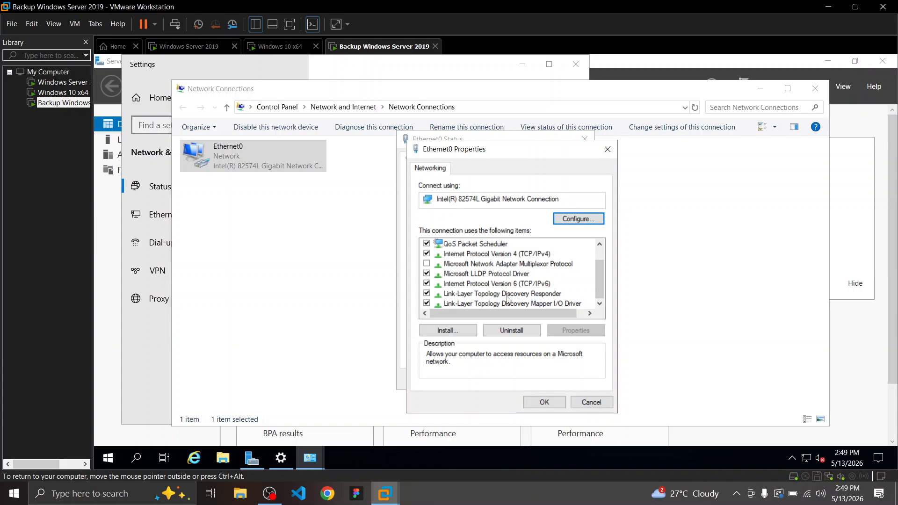
scroll(508, 300, "up", 1)
left_click(608, 149)
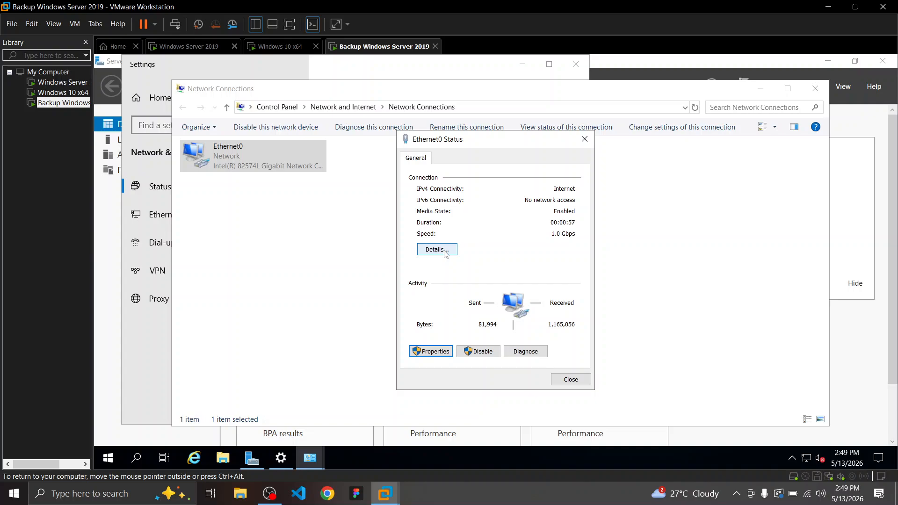
left_click(421, 352)
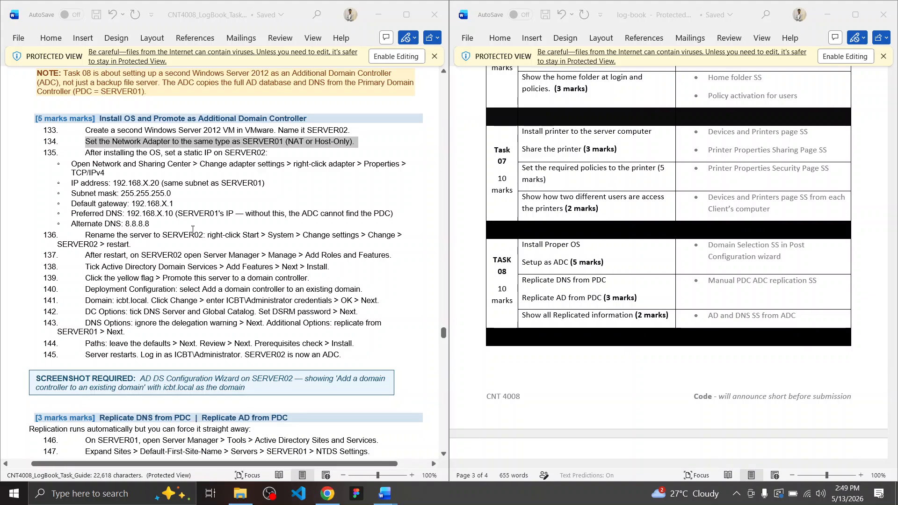
Read steps 134–135 and the static IP bullets in the Word lab guide
left_click(129, 142)
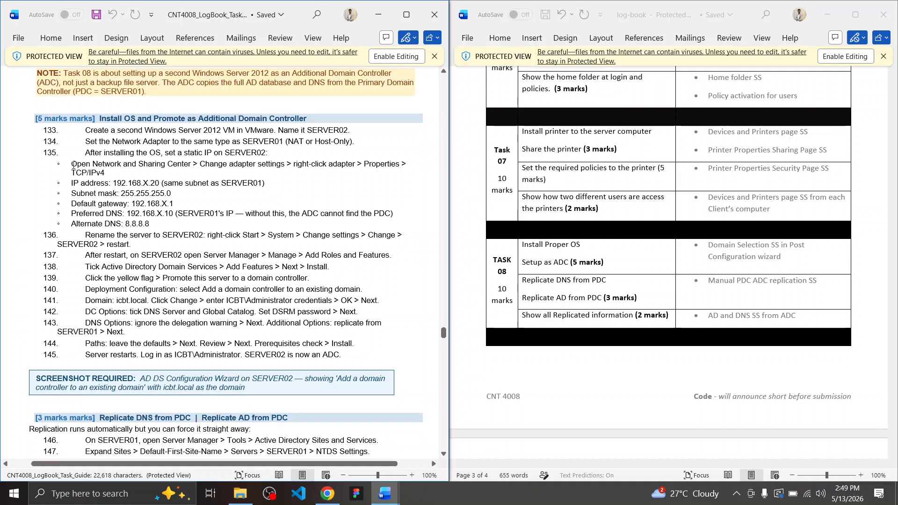
left_click_drag(72, 164, 205, 223)
left_click(206, 223)
left_click_drag(251, 142, 316, 141)
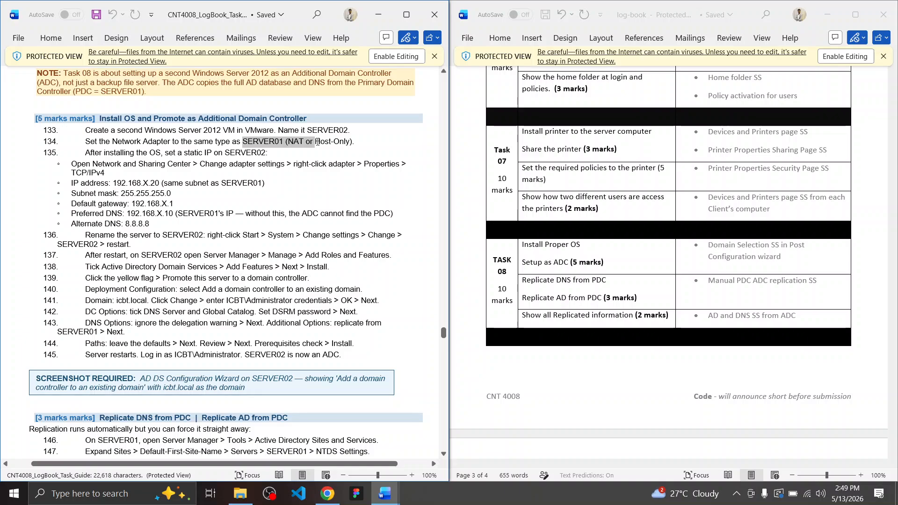
left_click(314, 141)
left_click_drag(86, 149, 179, 224)
left_click(179, 225)
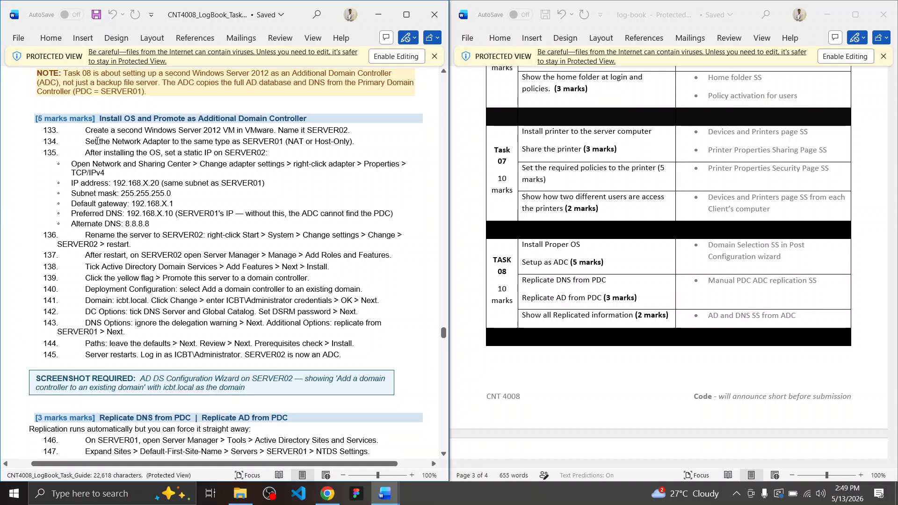
left_click_drag(85, 141, 359, 141)
left_click(356, 141)
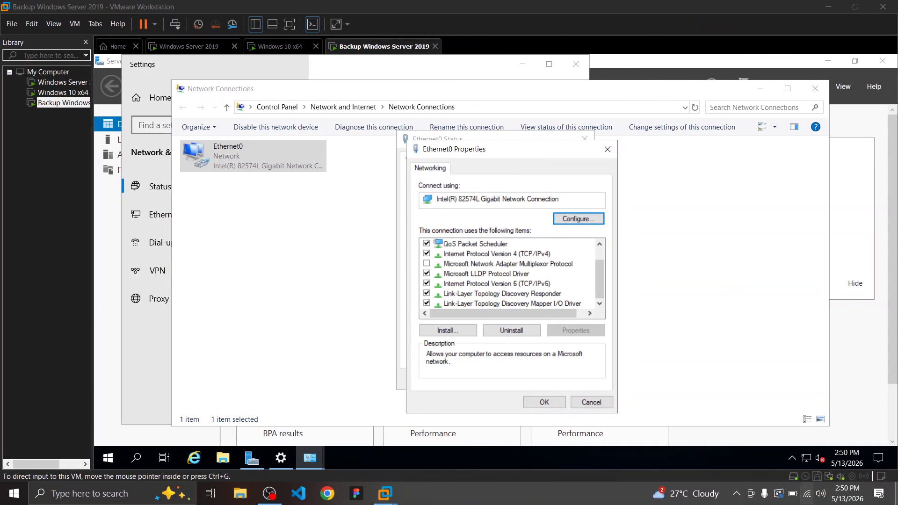
Open Ethernet0's IPv4 settings and switch to a manually assigned IP address
double_click(503, 254)
left_click(478, 267)
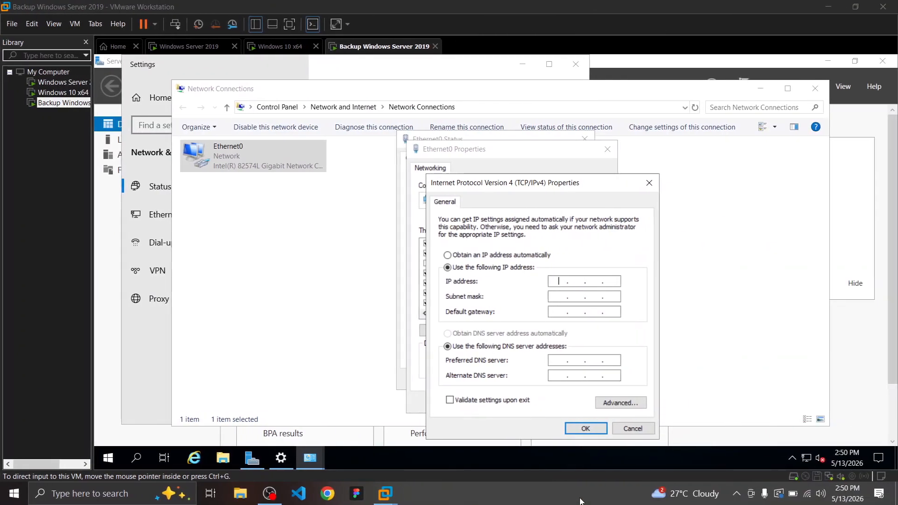
left_click(559, 283)
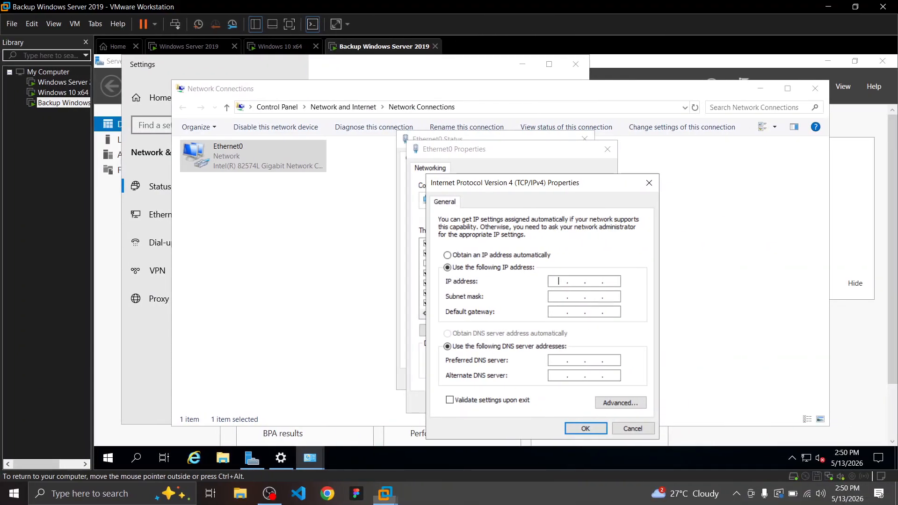
Run ipconfig in Command Prompt and place its output beside the IPv4 dialog
left_click(107, 460)
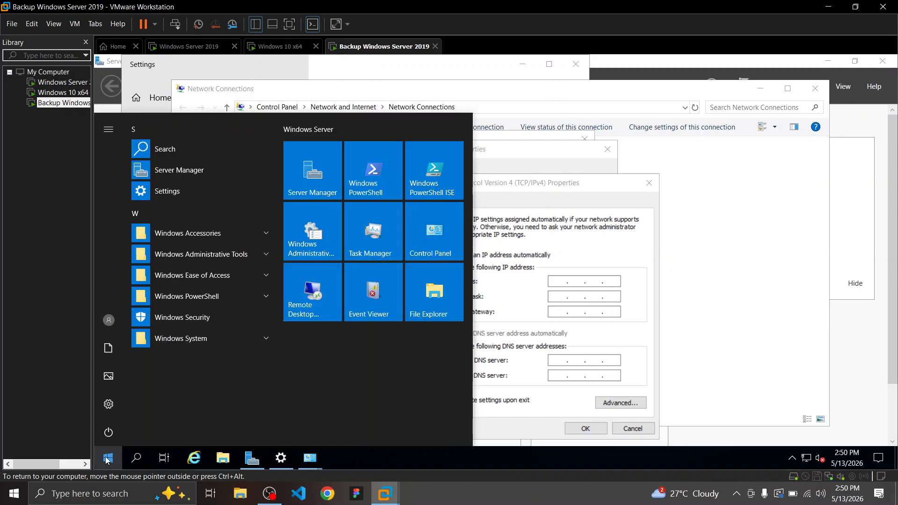
type("cmd")
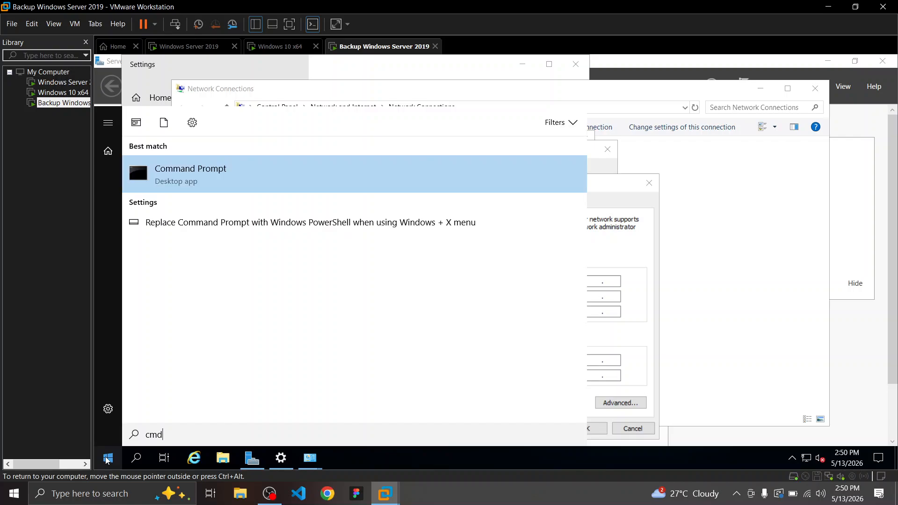
key("Return")
left_click_drag(421, 116, 418, 149)
left_click(323, 193)
type("ipconfig")
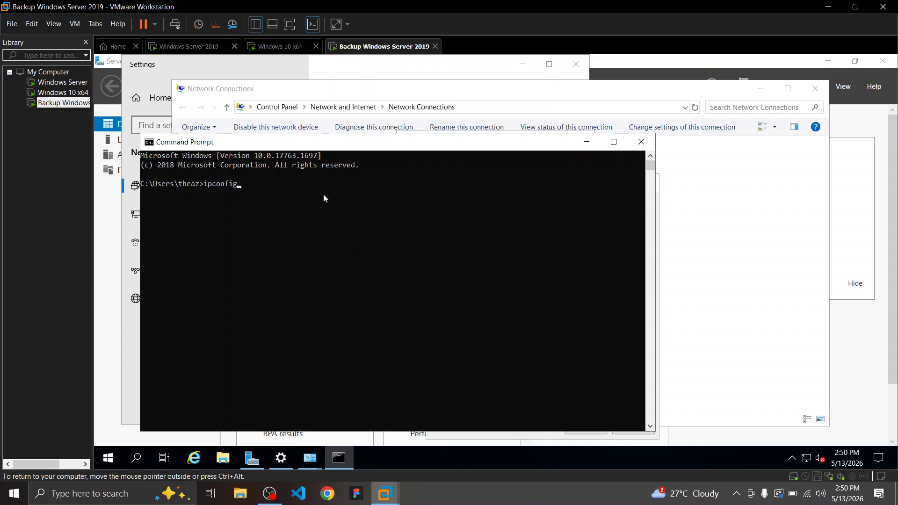
key("Return")
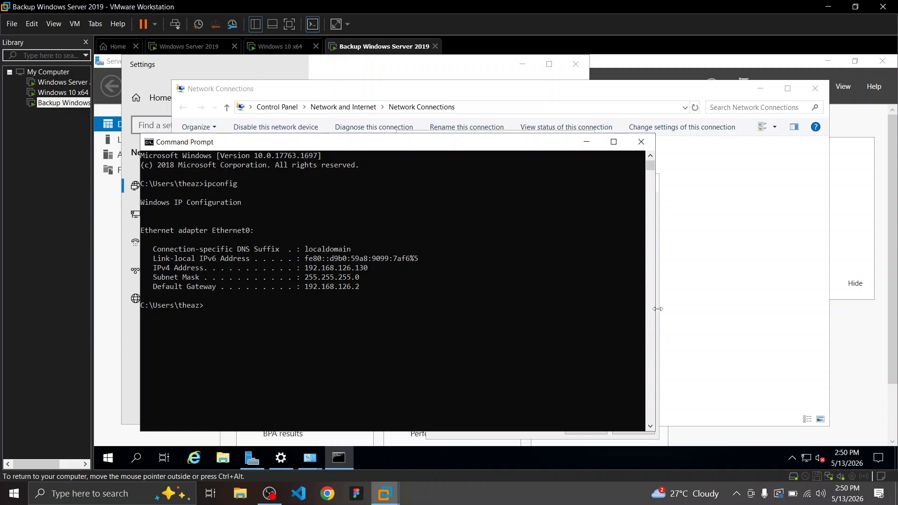
left_click_drag(657, 308, 458, 303)
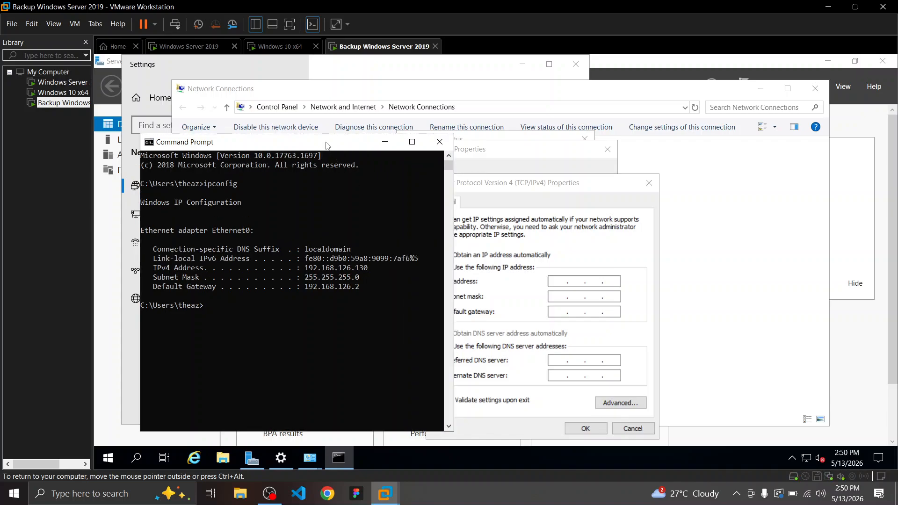
left_click_drag(328, 146, 253, 142)
Enter IP 192.168.126.21, mask 255.255.255.0, gateway 192.168.126.2 and preferred DNS 192.168.126.67
left_click(559, 281)
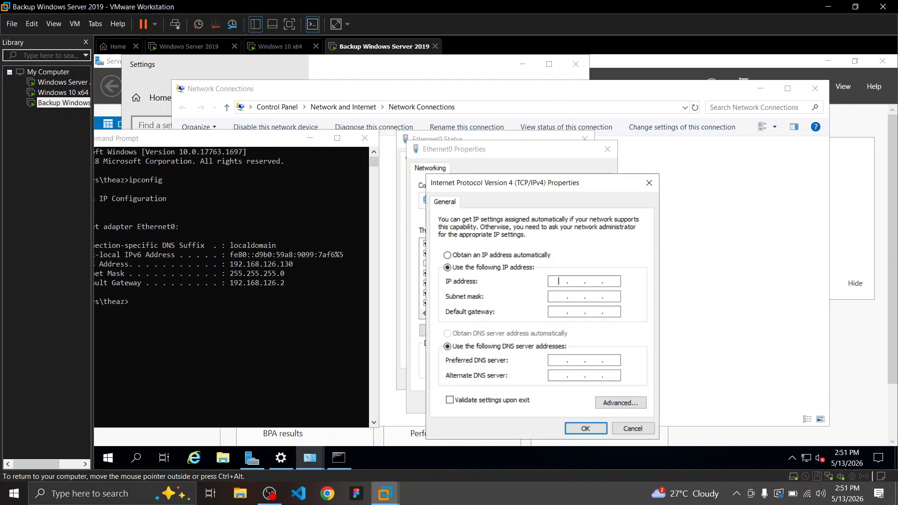
type("192 . 168 . 126 .")
type("21")
left_click(568, 297)
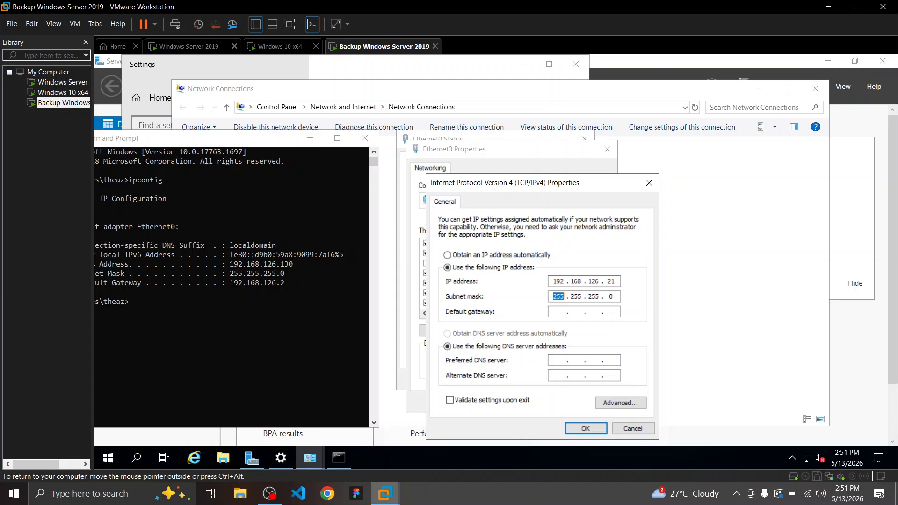
left_click(561, 312)
type("1")
type("92 . 16")
type("8 . ")
type("12")
type("6")
type("192 . 16")
type("8 . ")
type("126 . ")
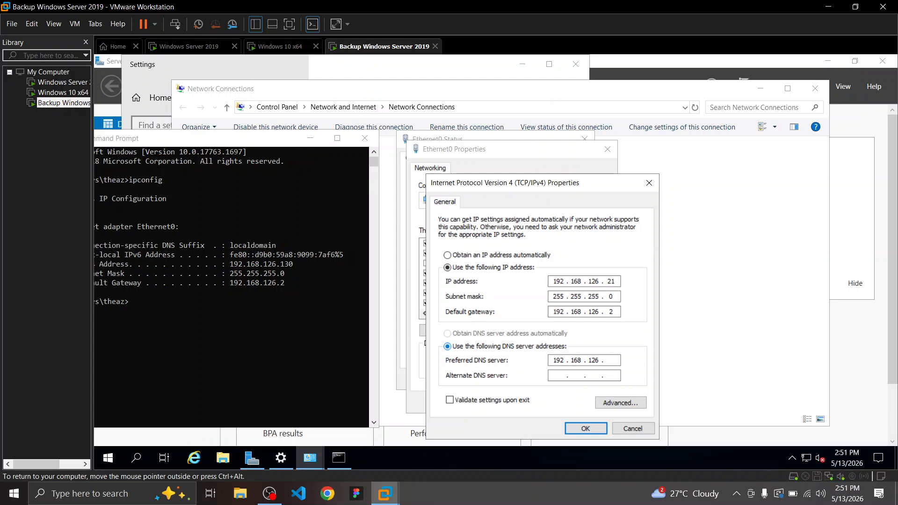
type("67")
Sign in as administrator on the primary Windows Server 2019 VM
left_click(202, 47)
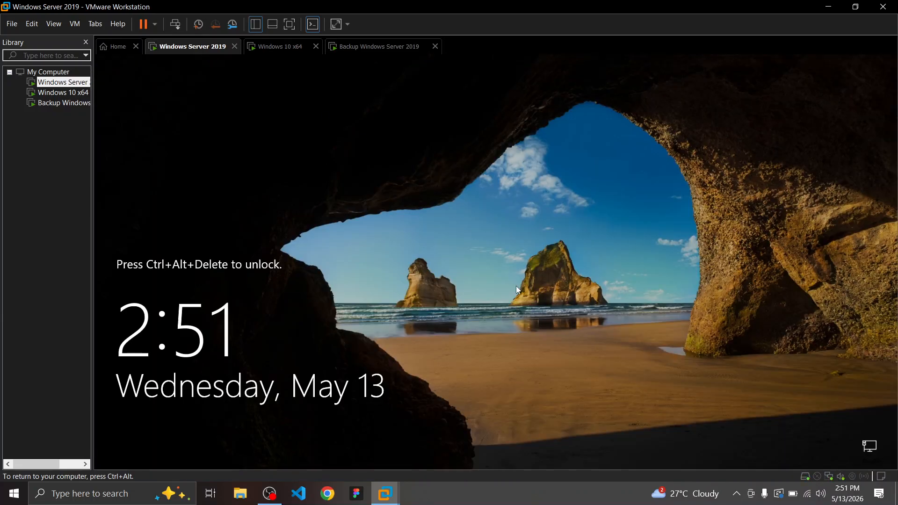
key("ctrl+alt+Delete")
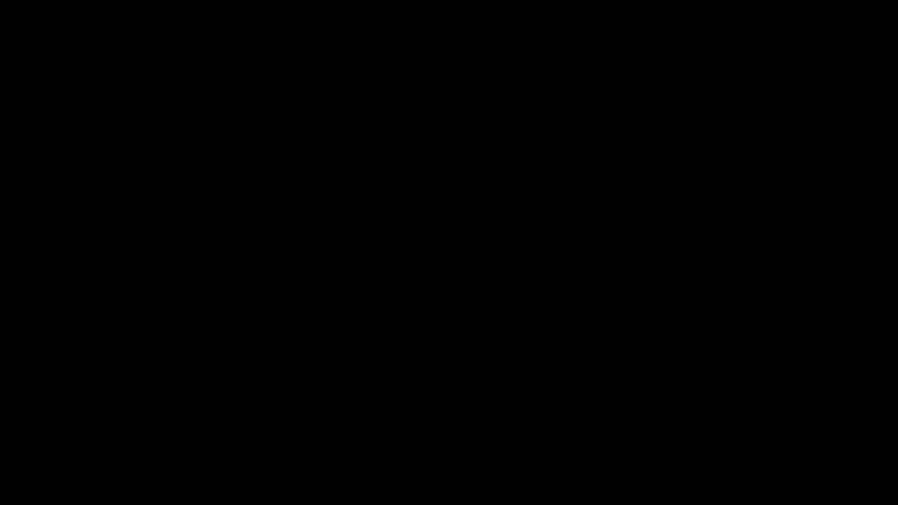
left_click(451, 334)
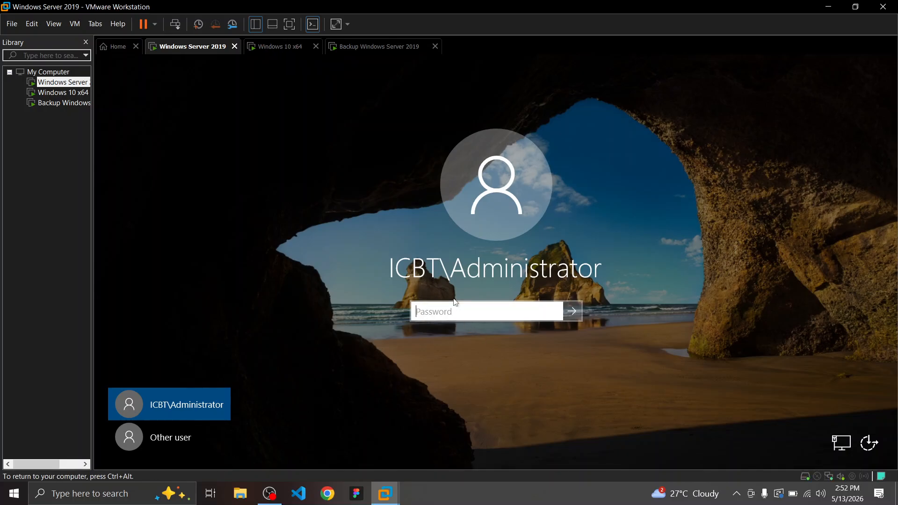
type("•••••••••")
key("Return")
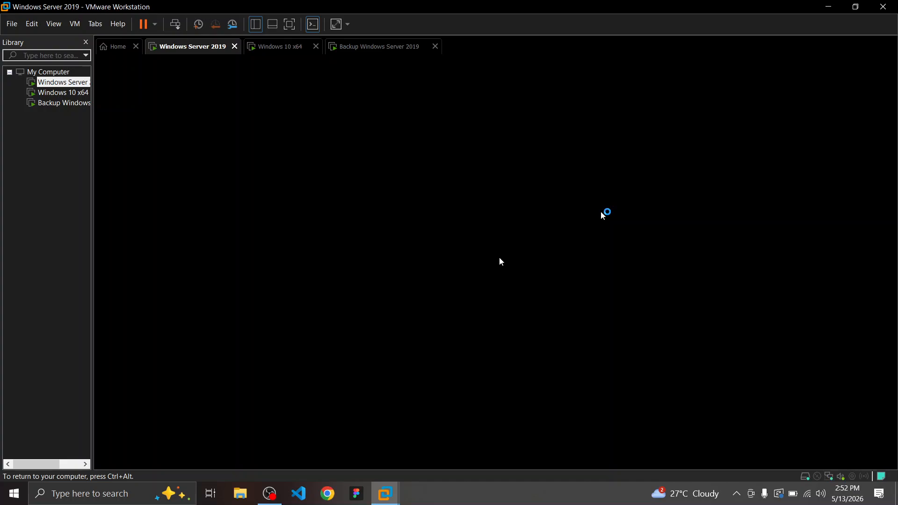
Run ipconfig on the primary server to confirm 192.168.126.67, then return to the backup VM
key("ctrl+alt")
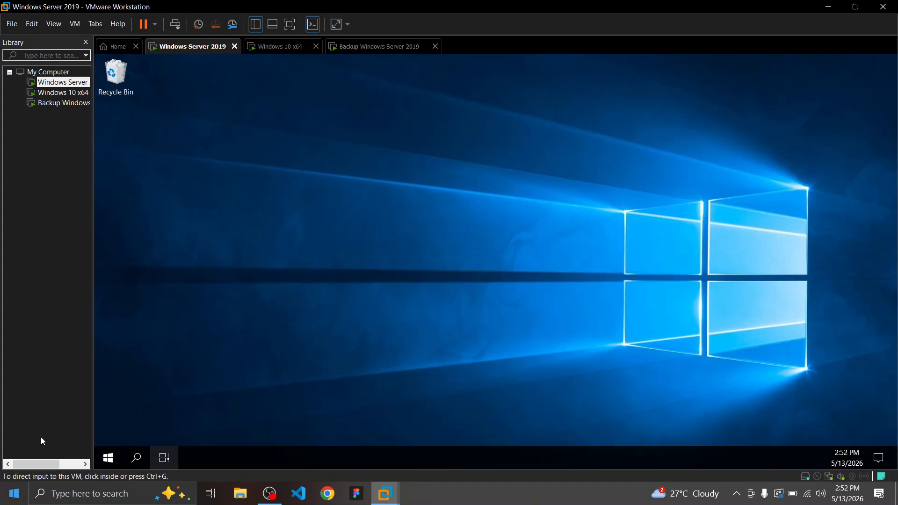
left_click(144, 462)
left_click(141, 460)
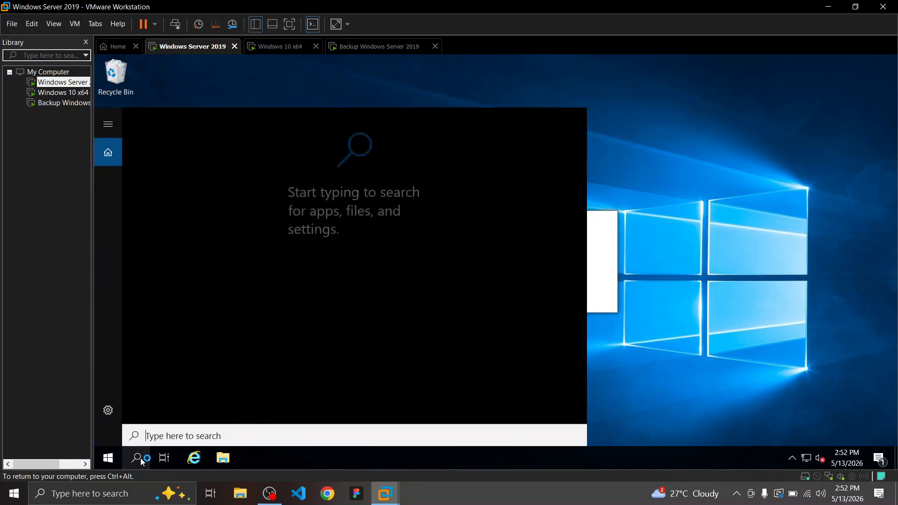
type("cmd")
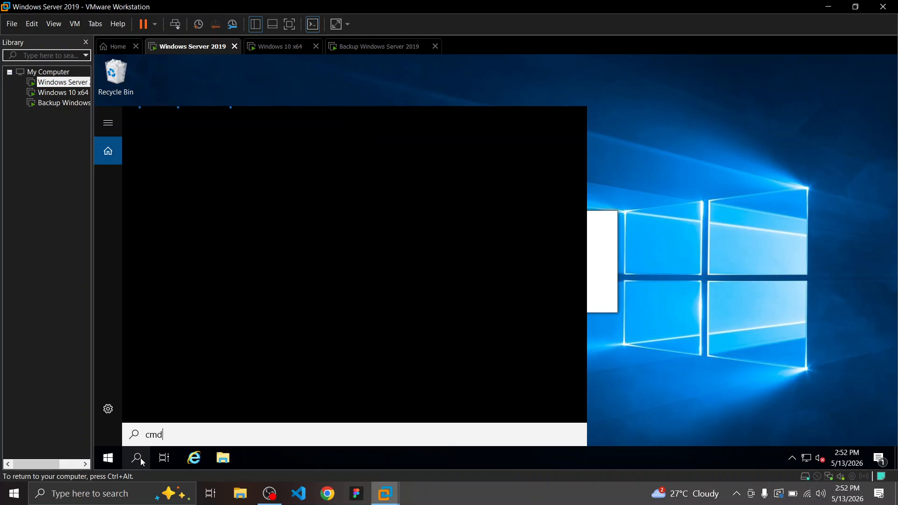
key("Return")
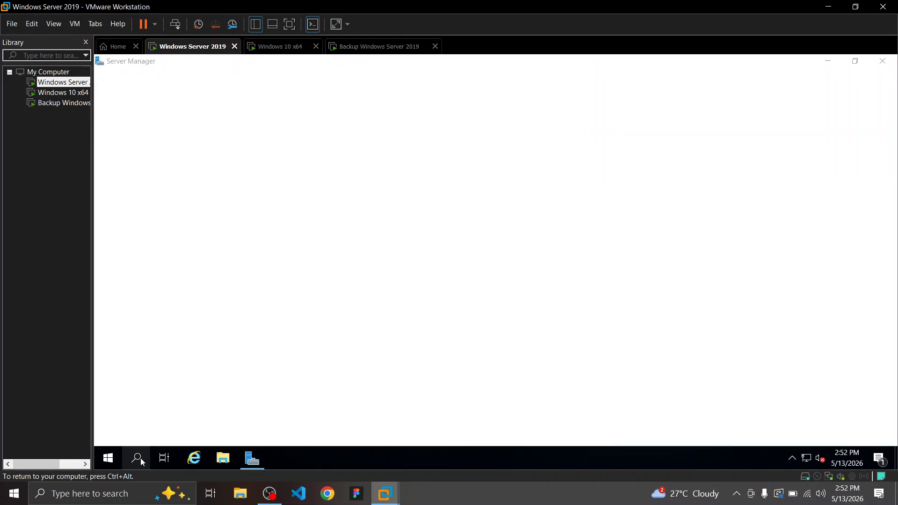
type("ip")
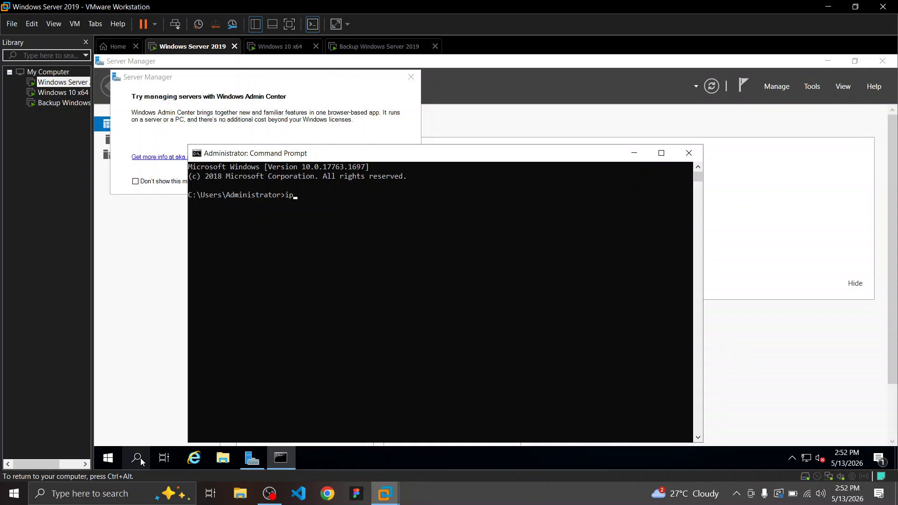
type("config")
key("Return")
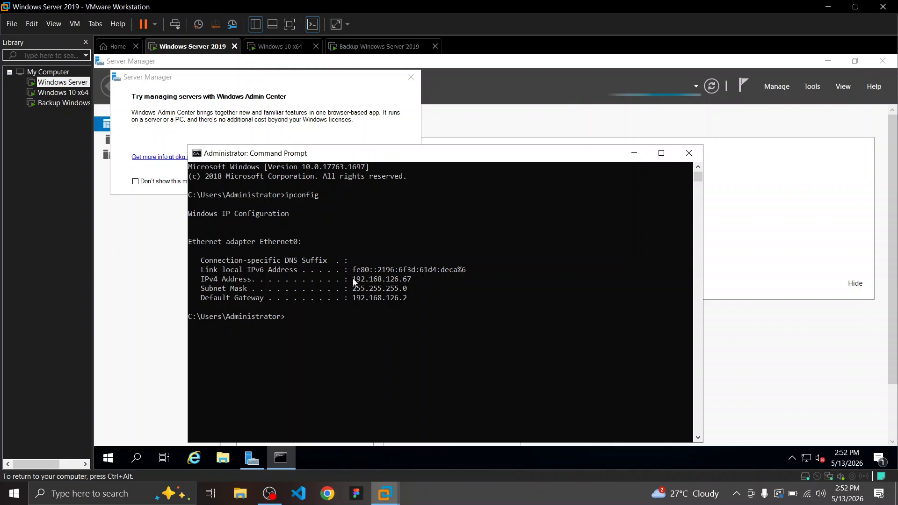
left_click_drag(352, 279, 412, 281)
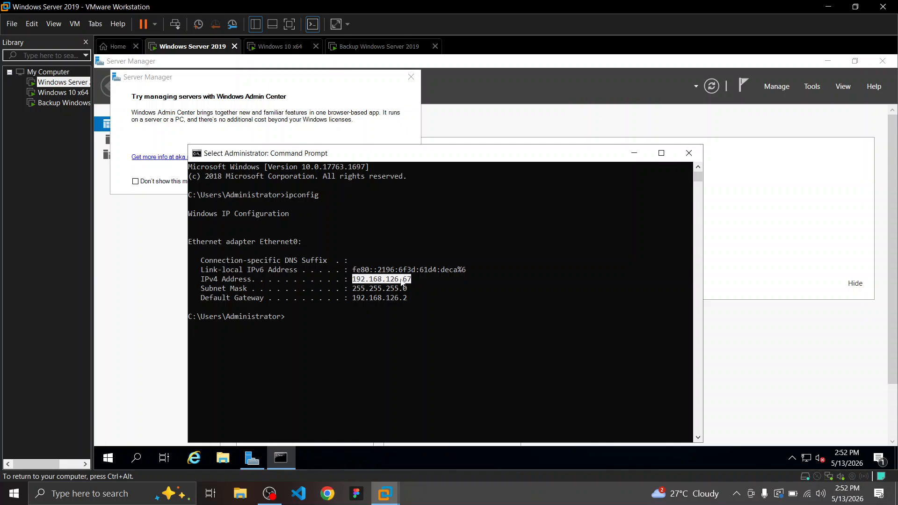
left_click(378, 47)
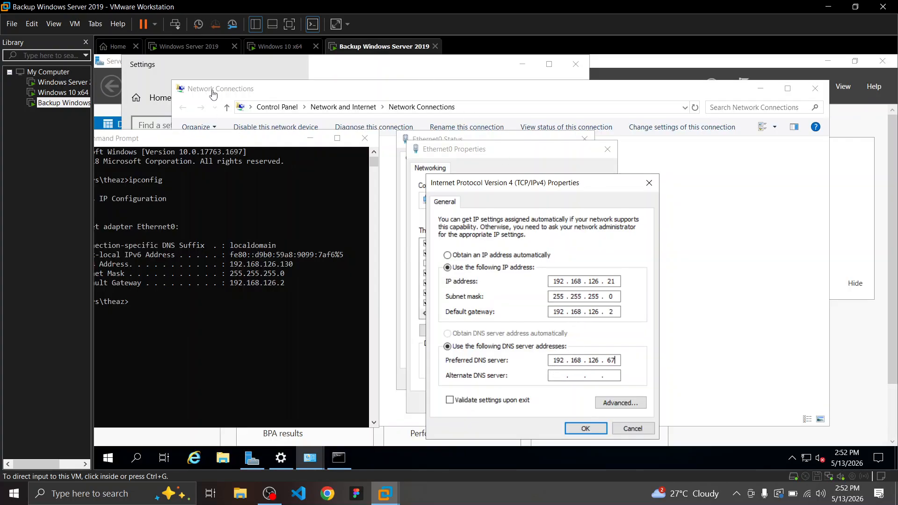
Enter 8.8.8.8 as the backup server's alternate DNS server
left_click(188, 46)
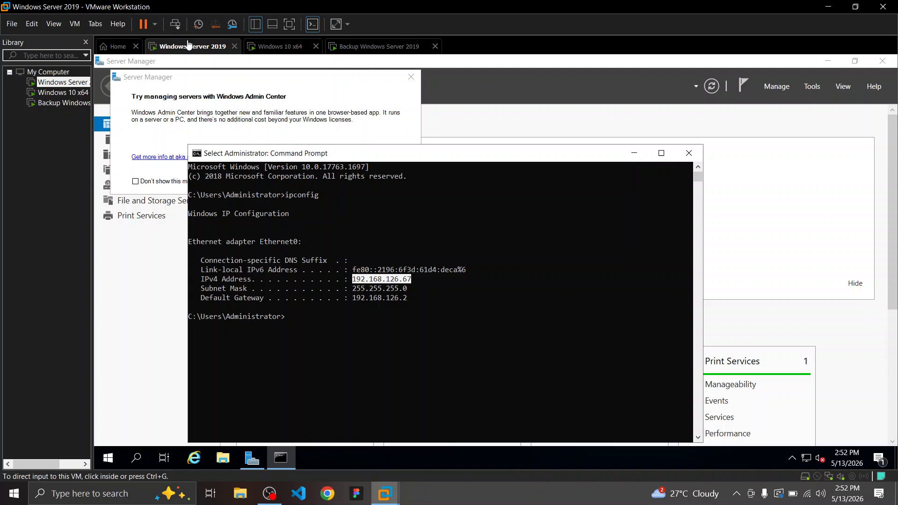
left_click(356, 46)
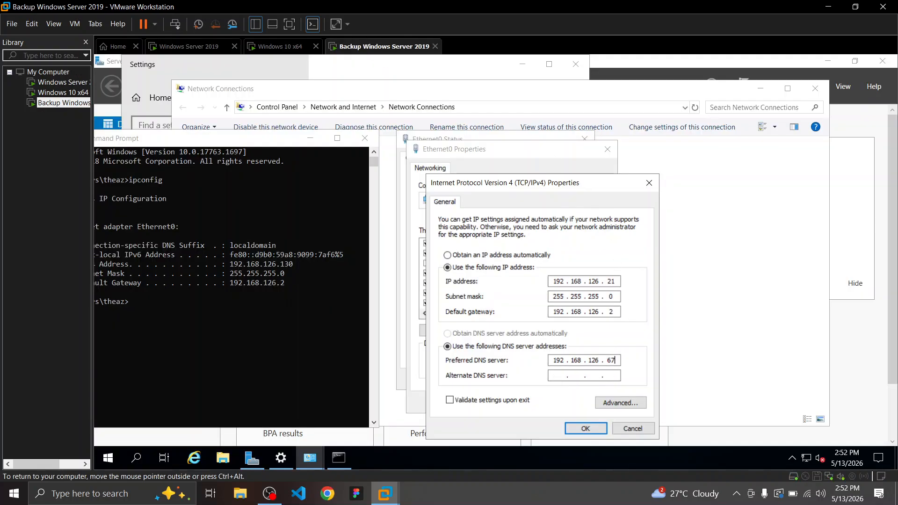
type("8 . 8 . 8 . 8")
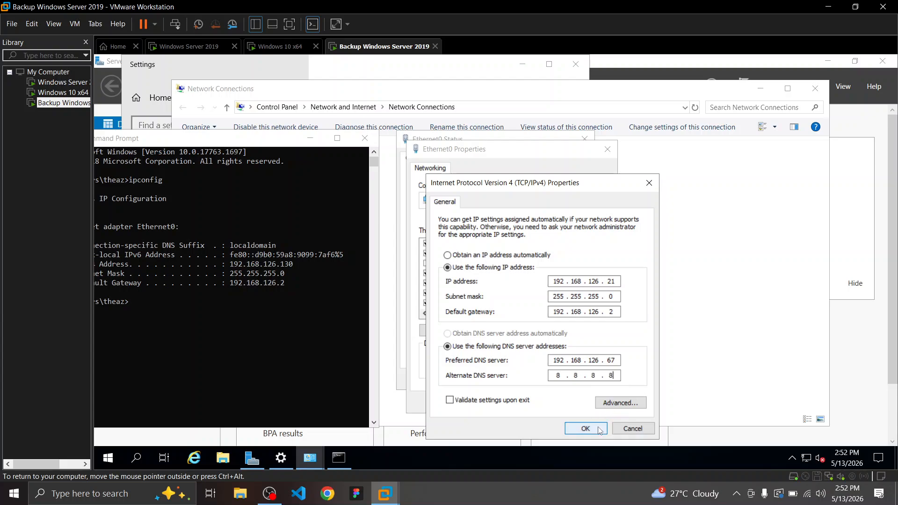
Inspect the DNS and WINS tabs of the advanced TCP/IP settings
left_click(622, 404)
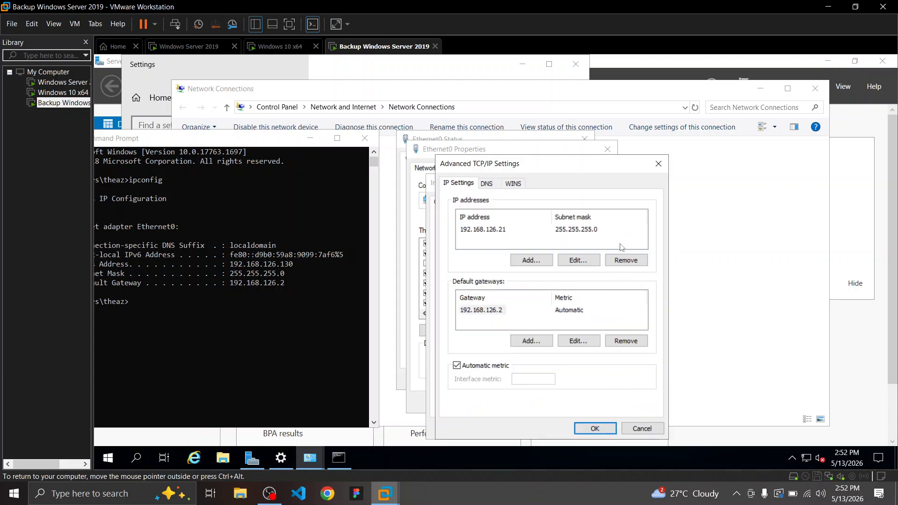
left_click(494, 186)
left_click(518, 185)
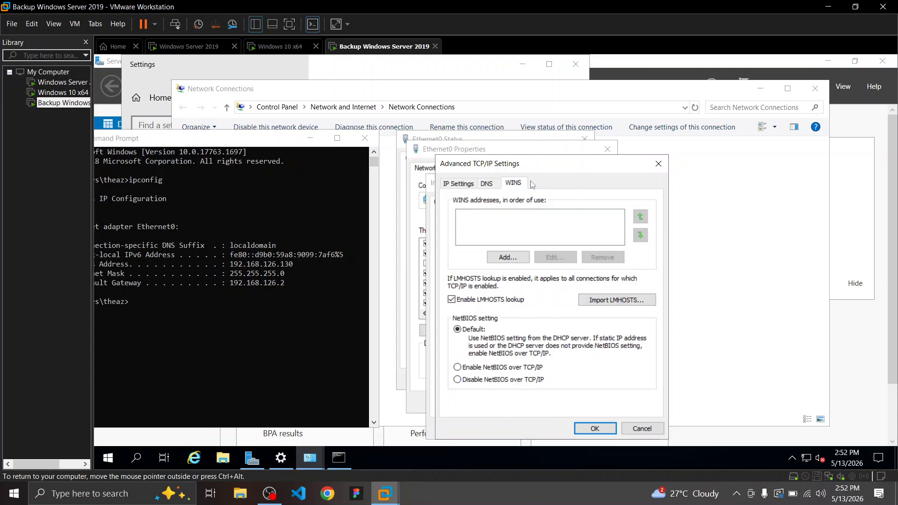
left_click(486, 183)
left_click(511, 184)
left_click(658, 166)
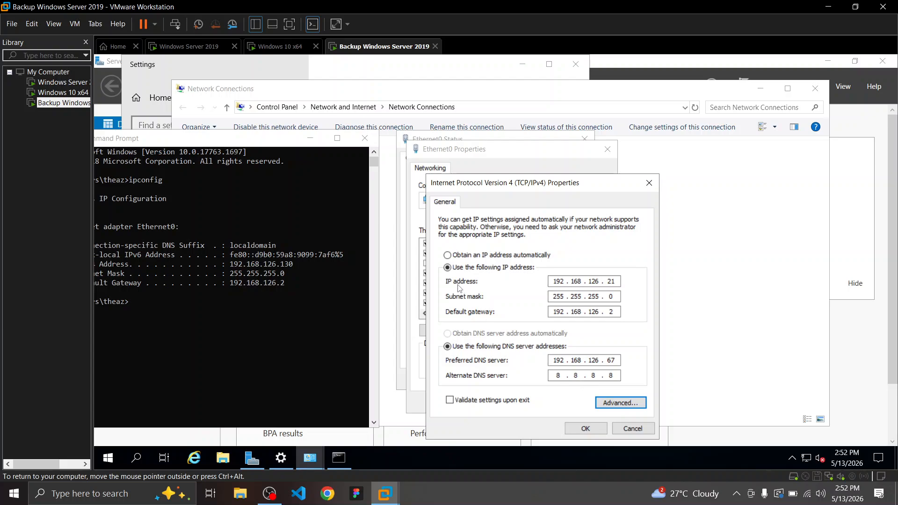
Apply the static IPv4 settings, verify them, and close all network windows
left_click(585, 429)
left_click(562, 404)
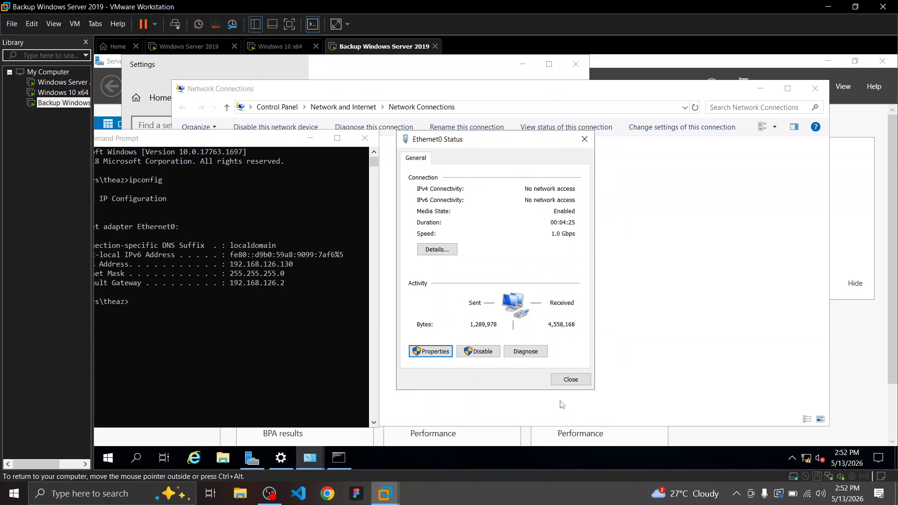
left_click(427, 349)
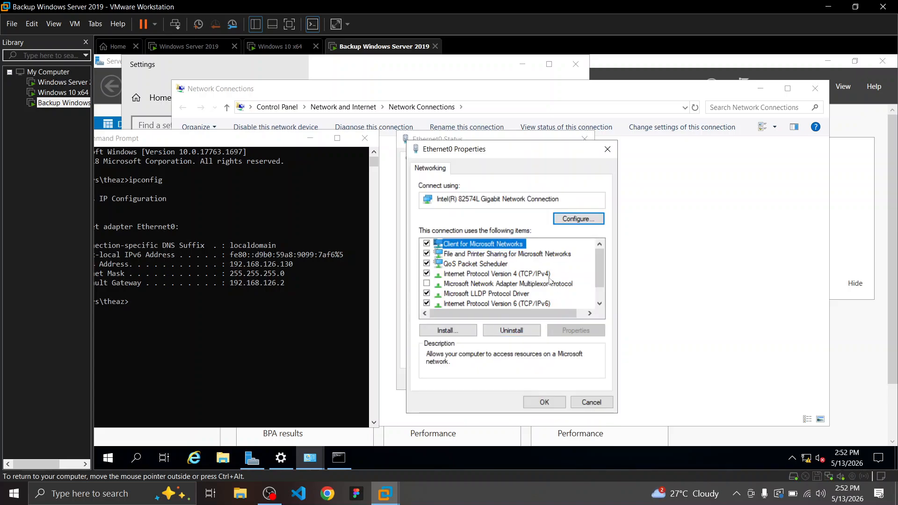
double_click(504, 274)
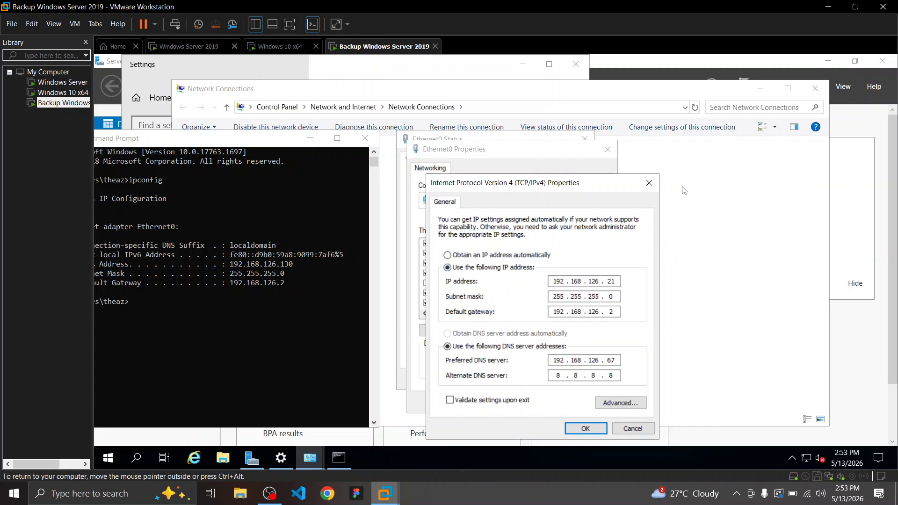
left_click(649, 182)
left_click(607, 149)
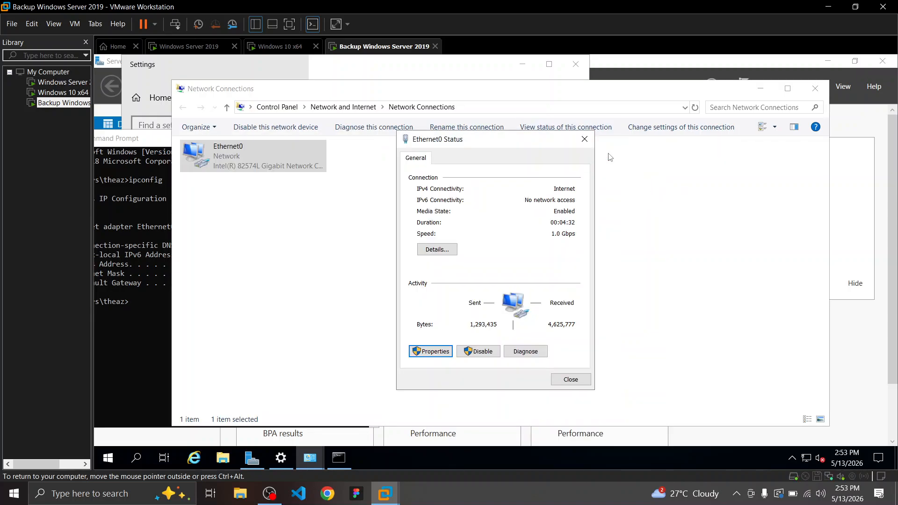
left_click(584, 138)
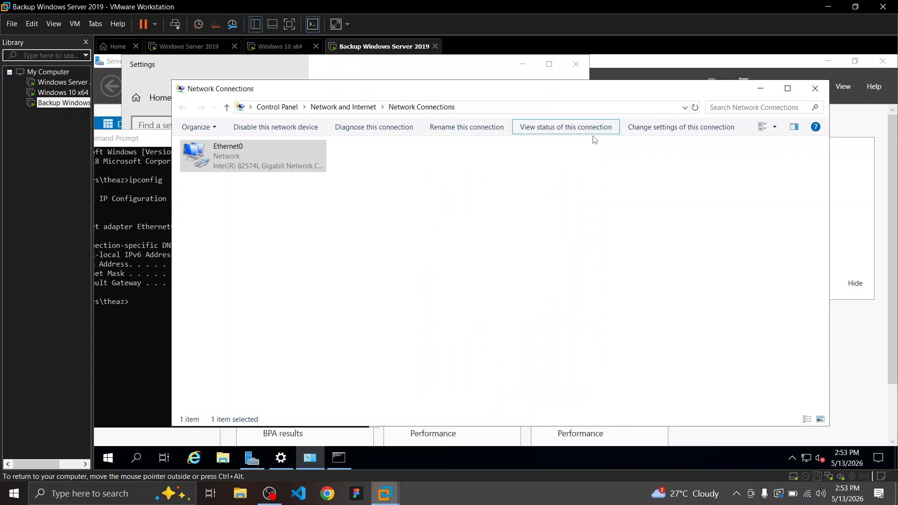
left_click(816, 89)
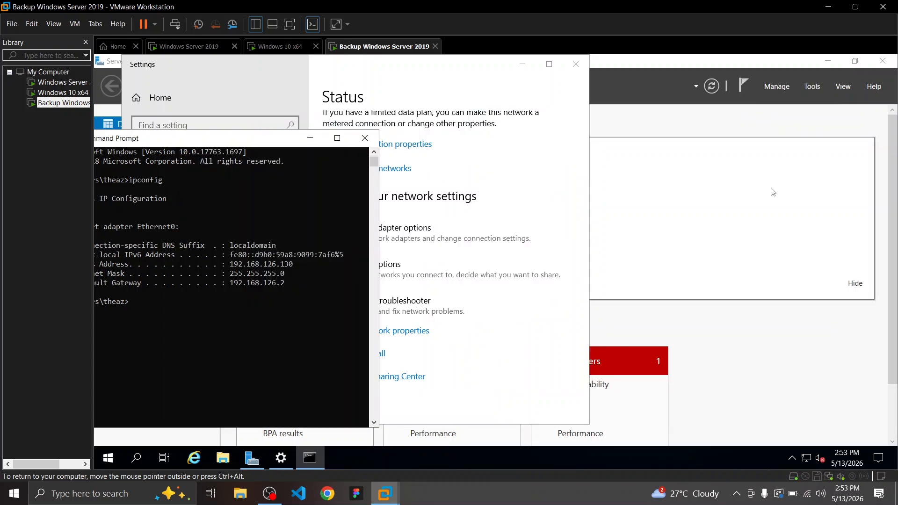
Check the rename step in the Word guide, then return to the VM desktop
key("ctrl+super+Left")
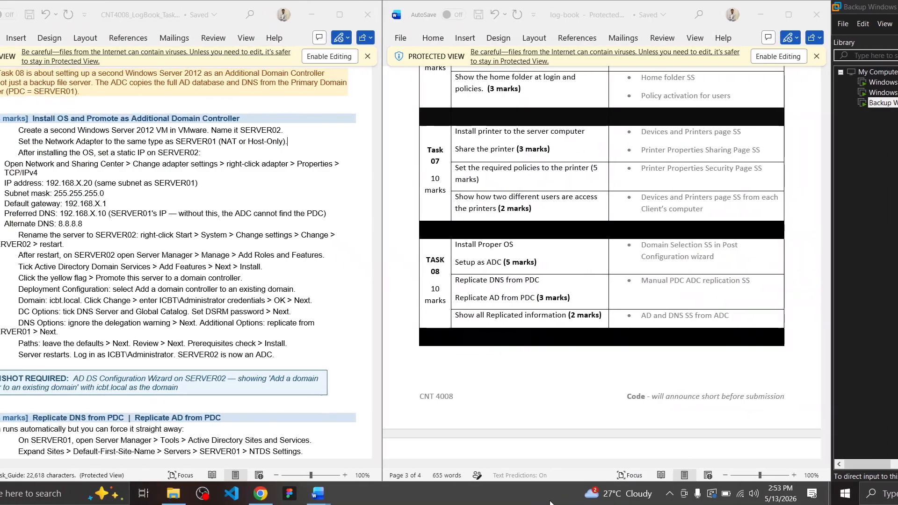
left_click_drag(88, 231, 141, 233)
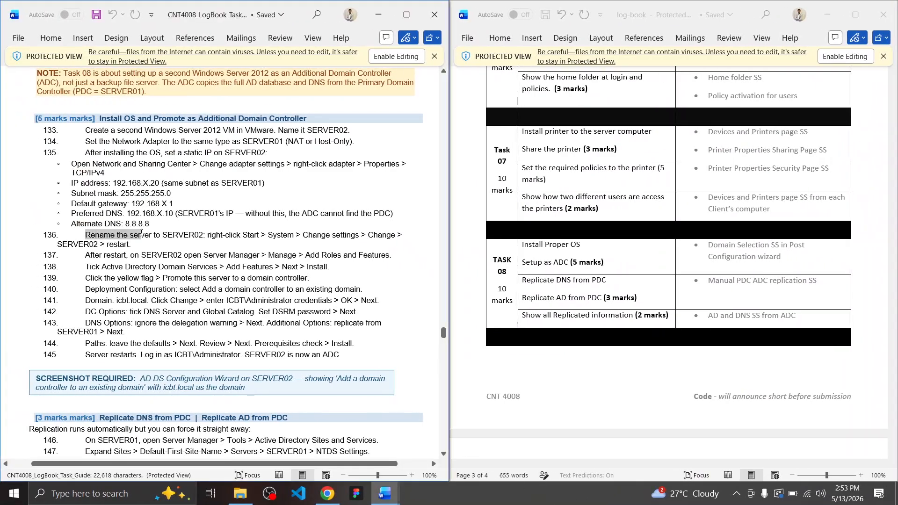
key("ctrl+super+Right")
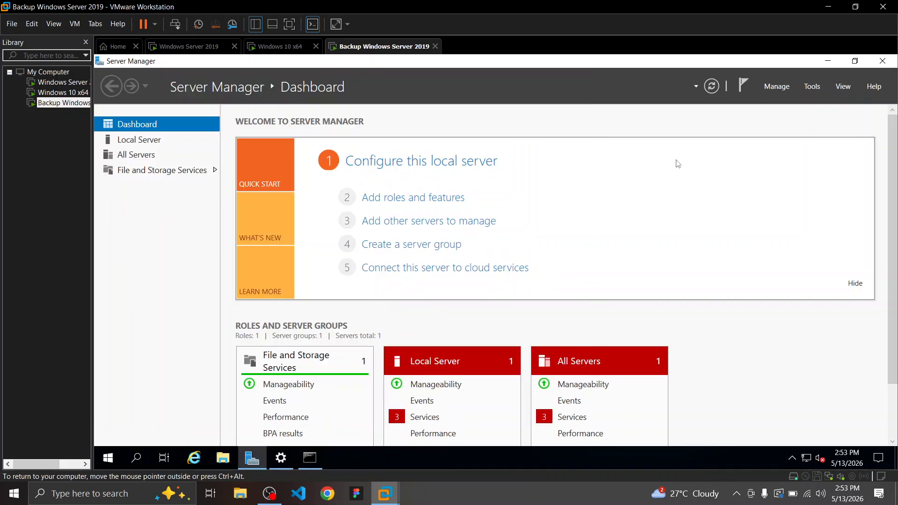
Rename the computer to SERVER02 from Local Server and restart it now
left_click(155, 140)
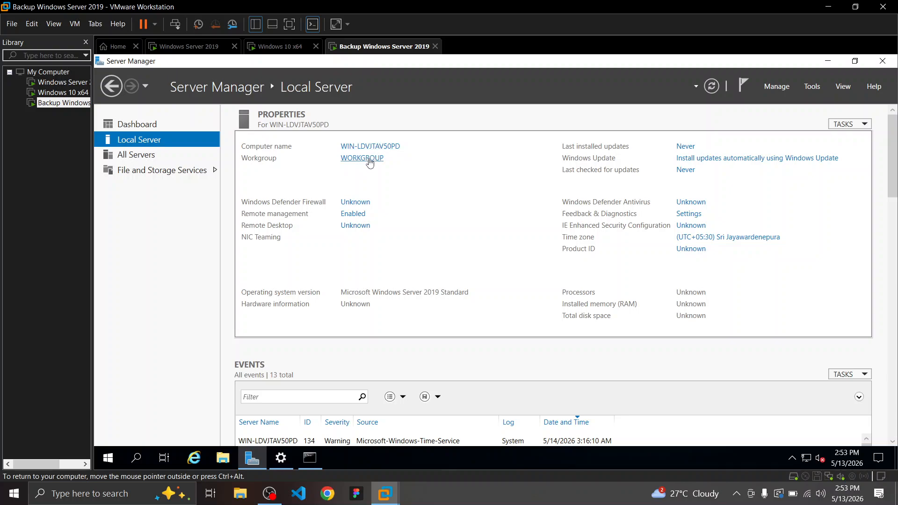
left_click(385, 147)
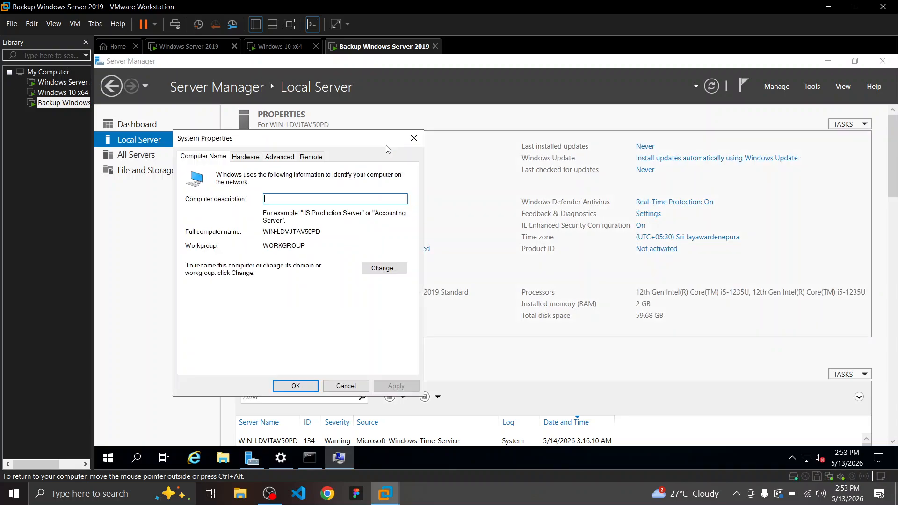
left_click(384, 272)
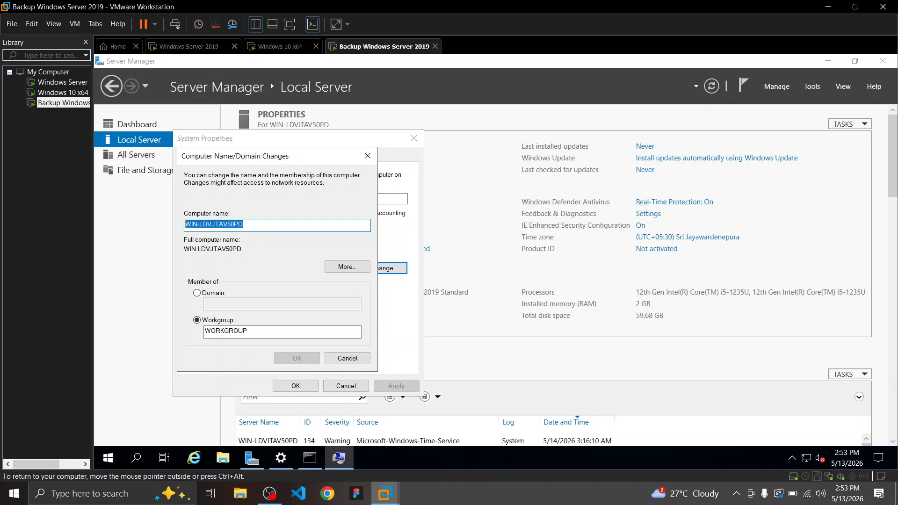
key("BackSpace")
type("S")
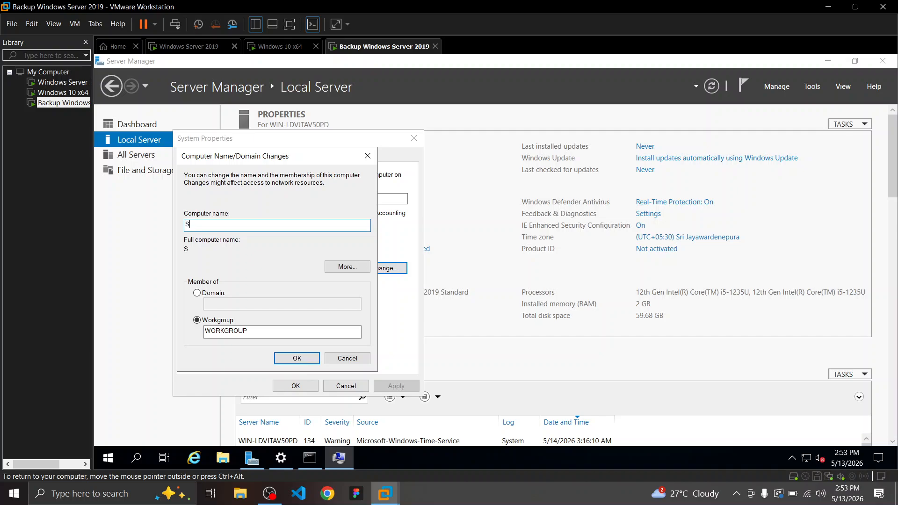
type("ERVER02")
left_click(307, 357)
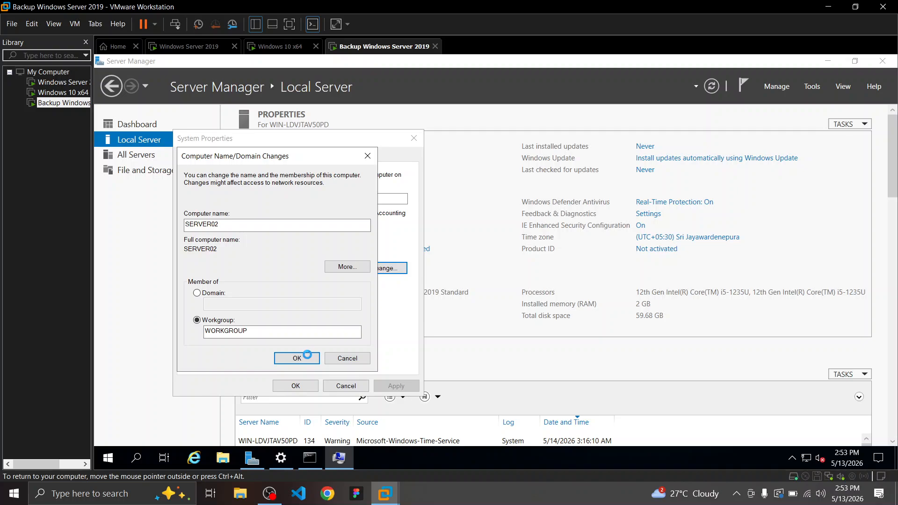
left_click(563, 272)
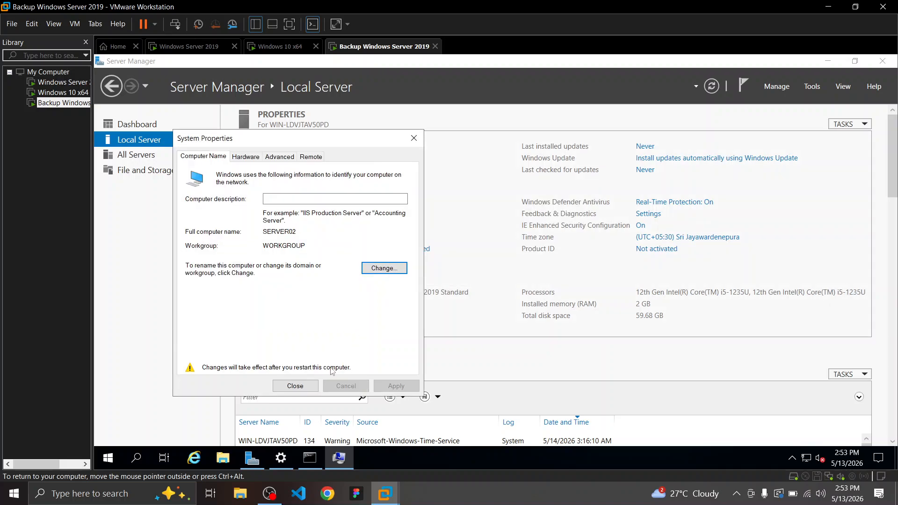
left_click(295, 386)
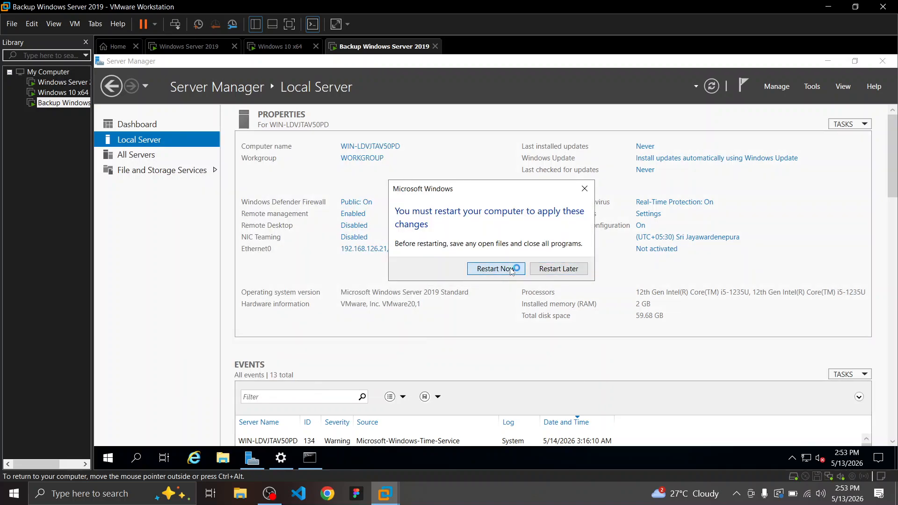
left_click(496, 269)
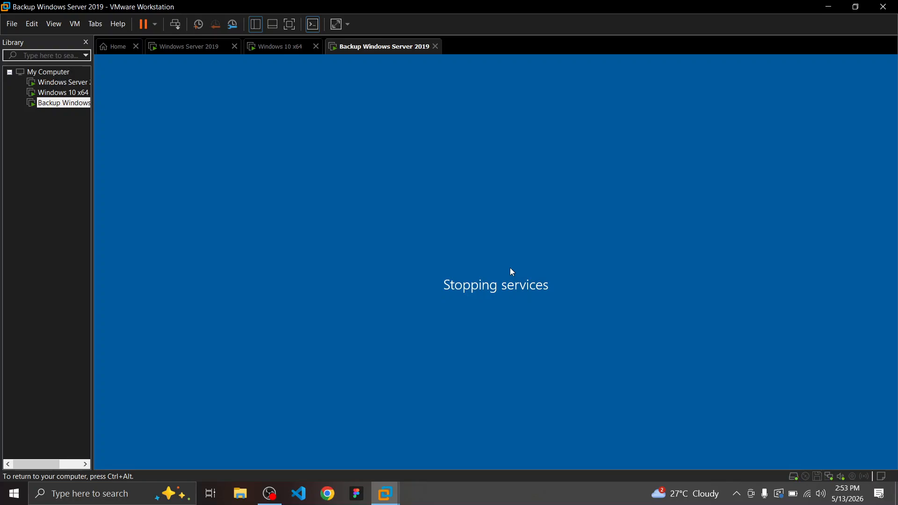
Highlight guide steps 137–138 on opening Server Manager and ticking Active Directory Domain Services
key("ctrl+alt")
key("ctrl+super+Left")
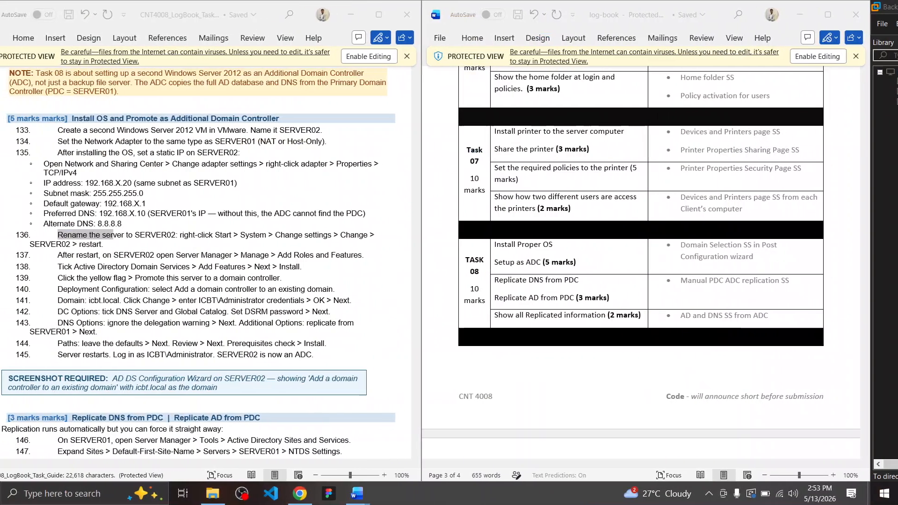
left_click(124, 266)
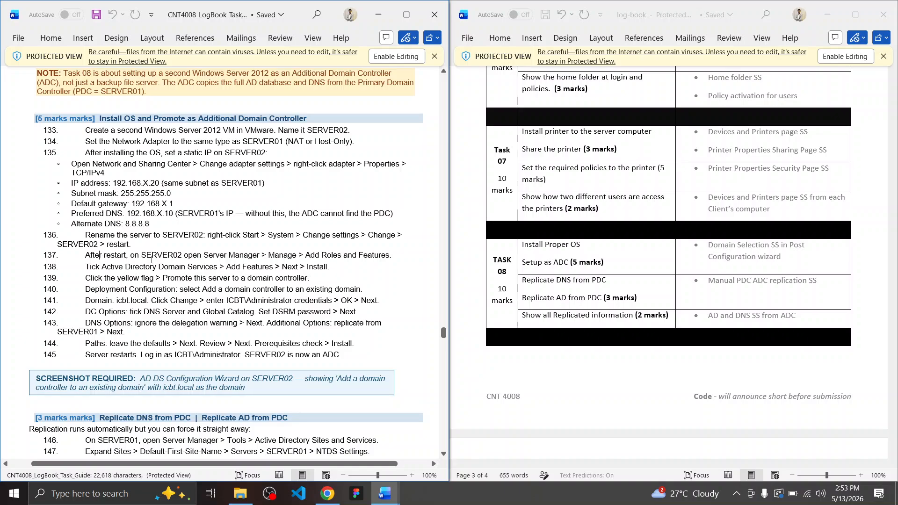
left_click_drag(100, 255, 260, 257)
left_click(259, 257)
left_click_drag(86, 266, 242, 266)
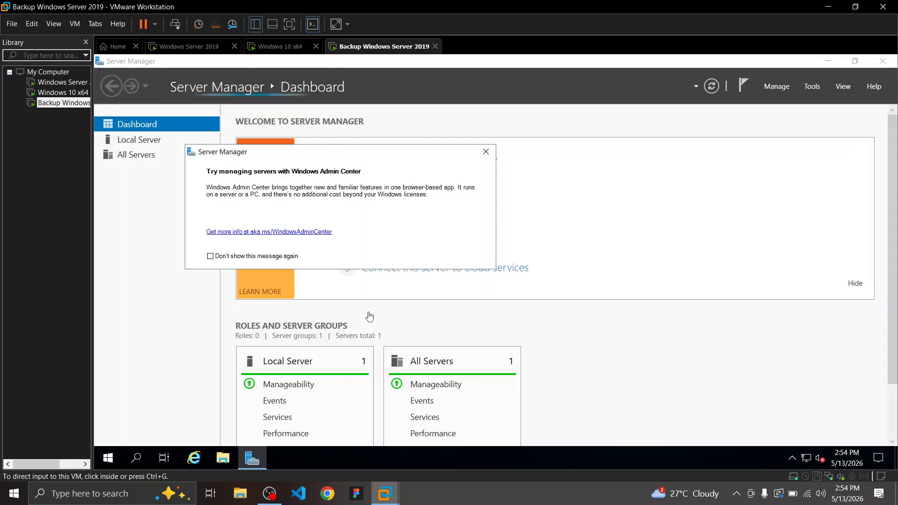
Dismiss the host calendar flyout and the Windows Admin Center notice
left_click(862, 497)
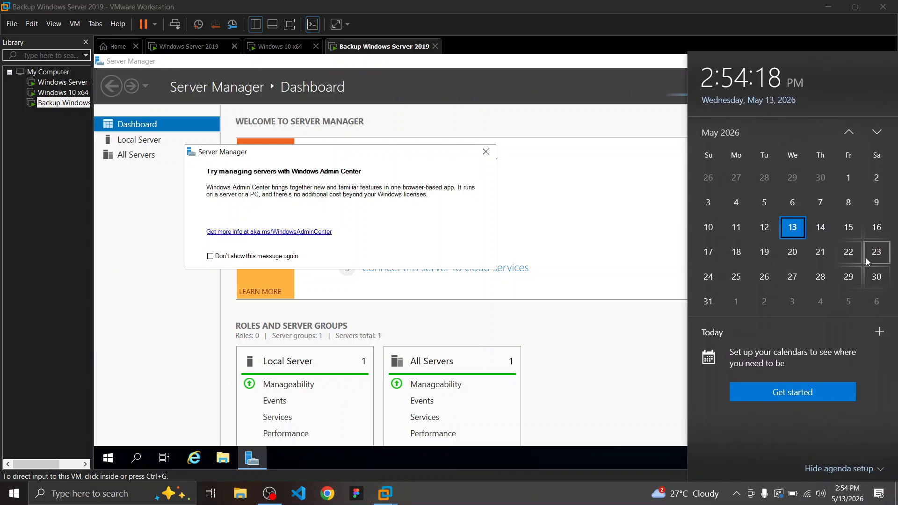
left_click(880, 234)
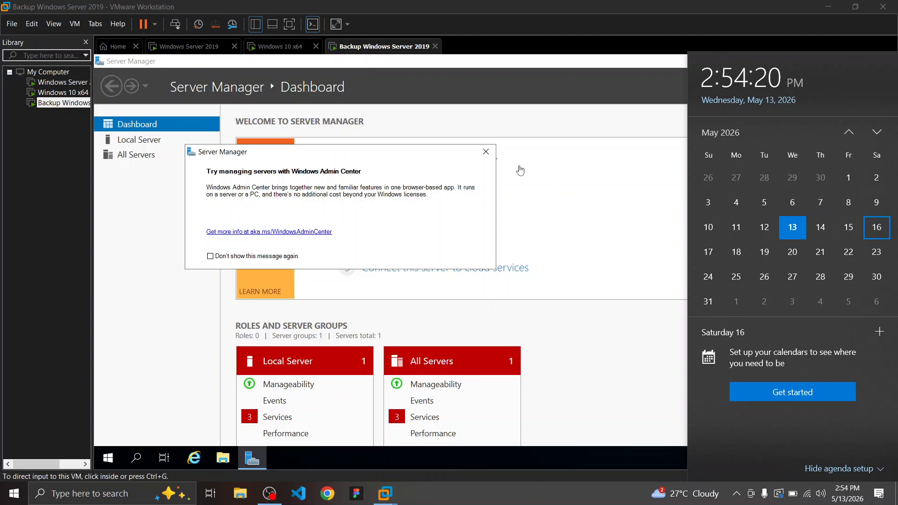
left_click(490, 159)
left_click(486, 152)
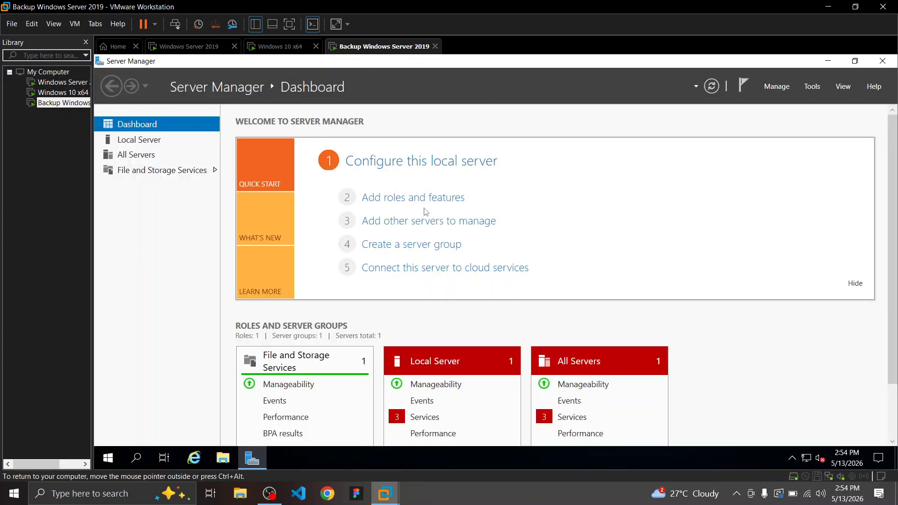
Confirm Local Server shows SERVER02, then launch Add roles and features from the Dashboard
left_click(413, 199)
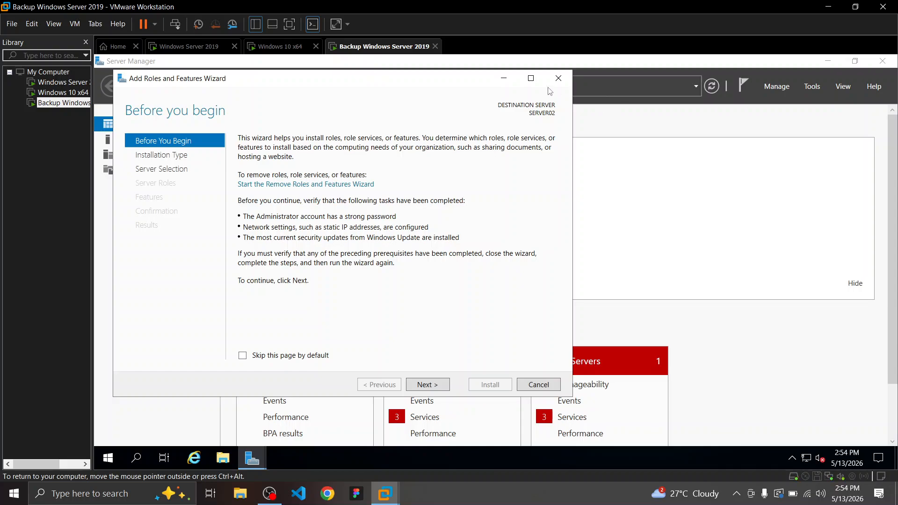
left_click(555, 84)
left_click(150, 142)
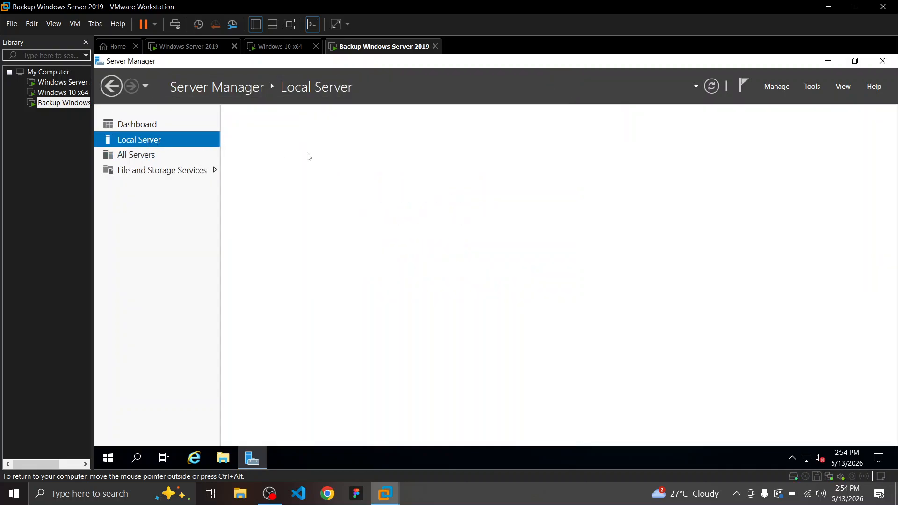
left_click(137, 125)
left_click(401, 200)
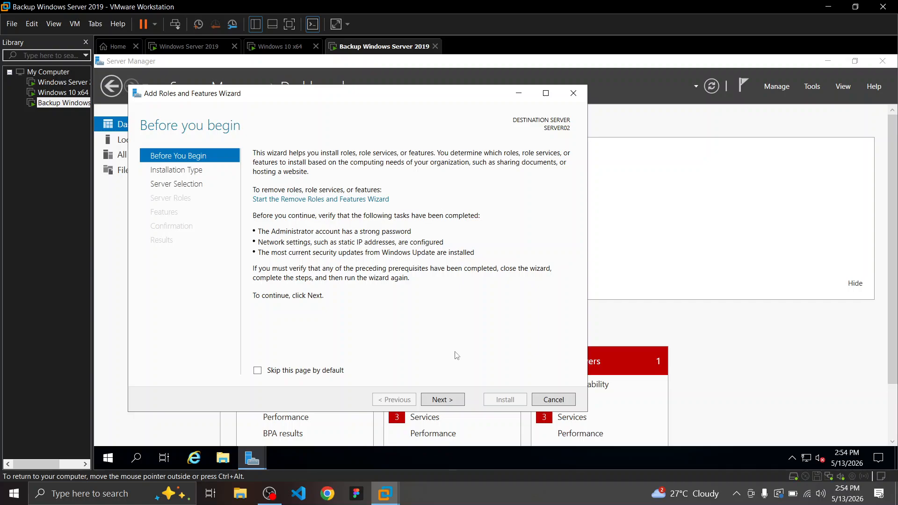
Choose role-based installation on SERVER02 and tick Active Directory Domain Services with its required features
left_click(450, 401)
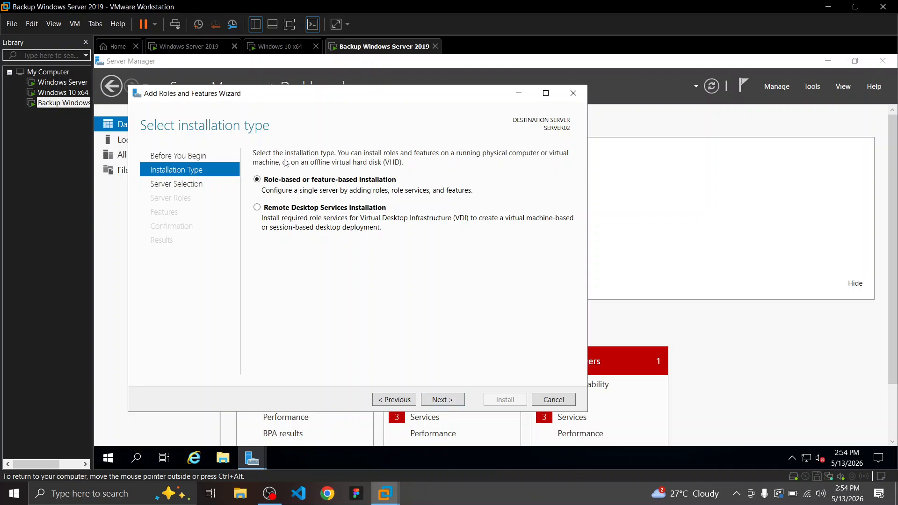
left_click(455, 400)
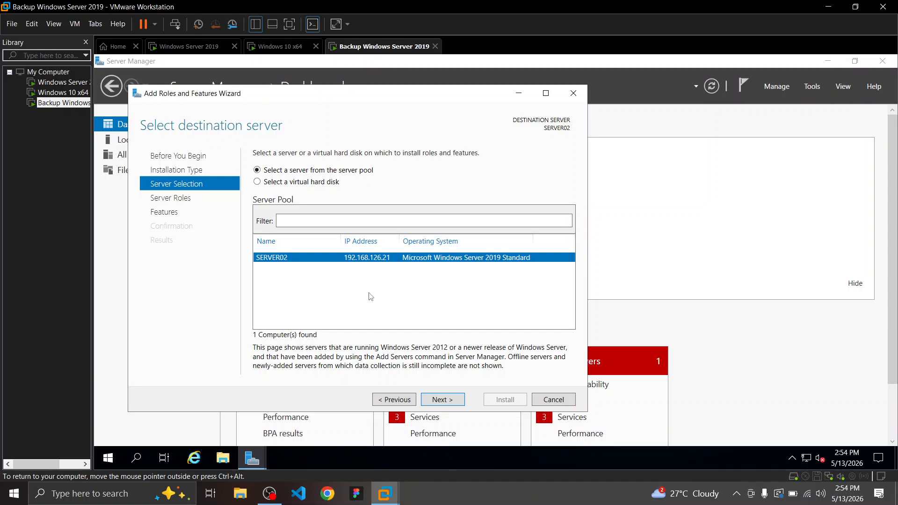
left_click(450, 400)
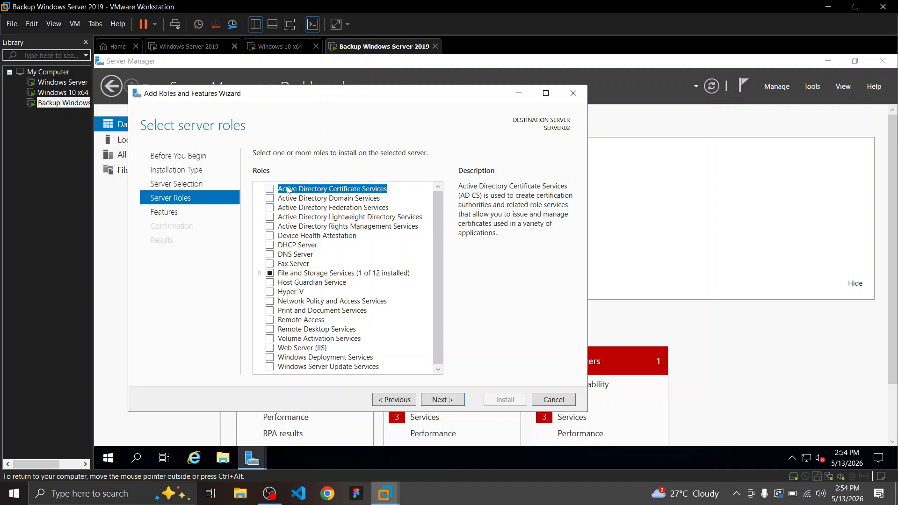
left_click(271, 199)
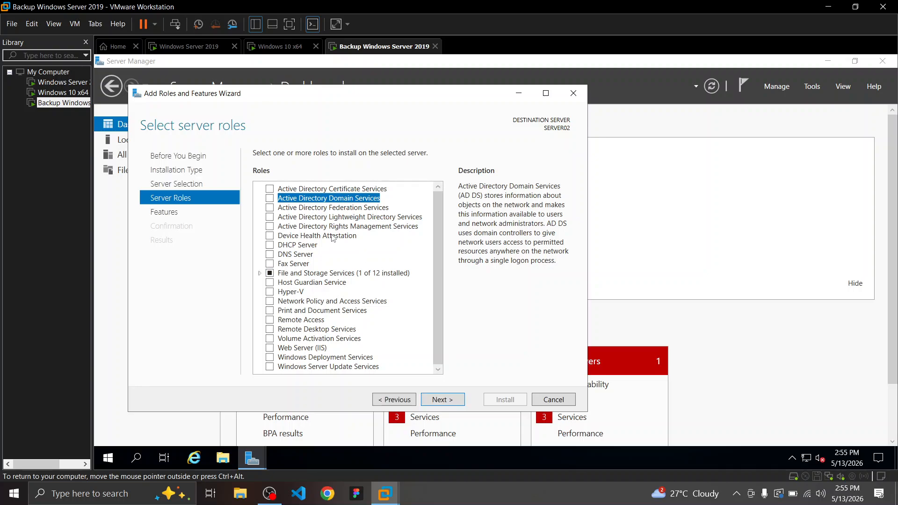
left_click(271, 200)
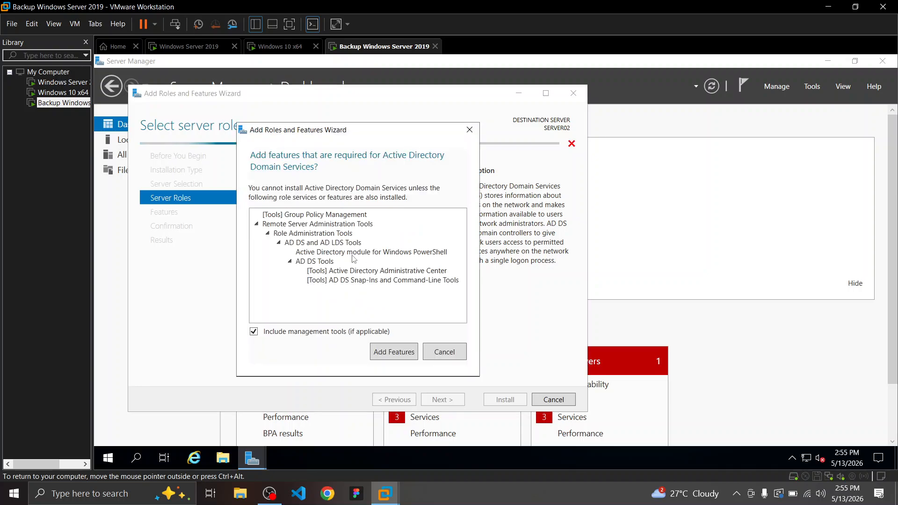
left_click(397, 356)
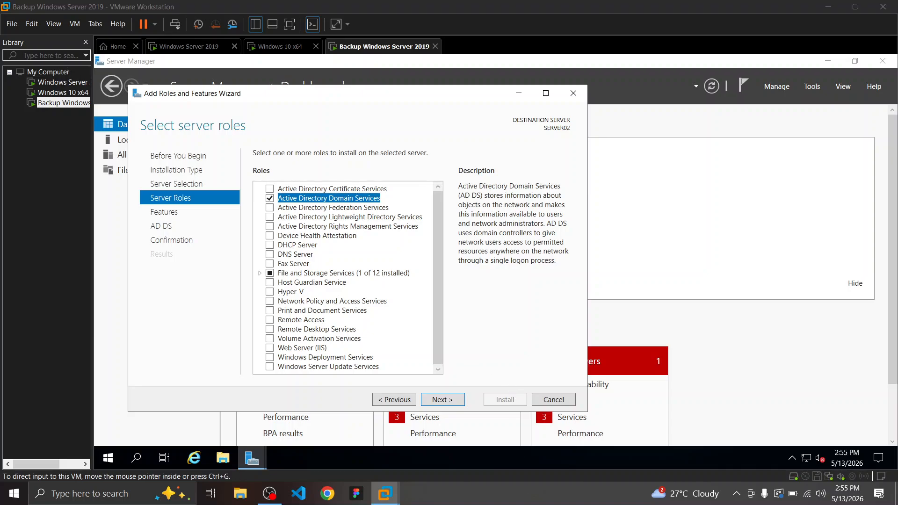
Check the guide, advance through Features and AD DS pages, and start the installation
key("ctrl+super+Left")
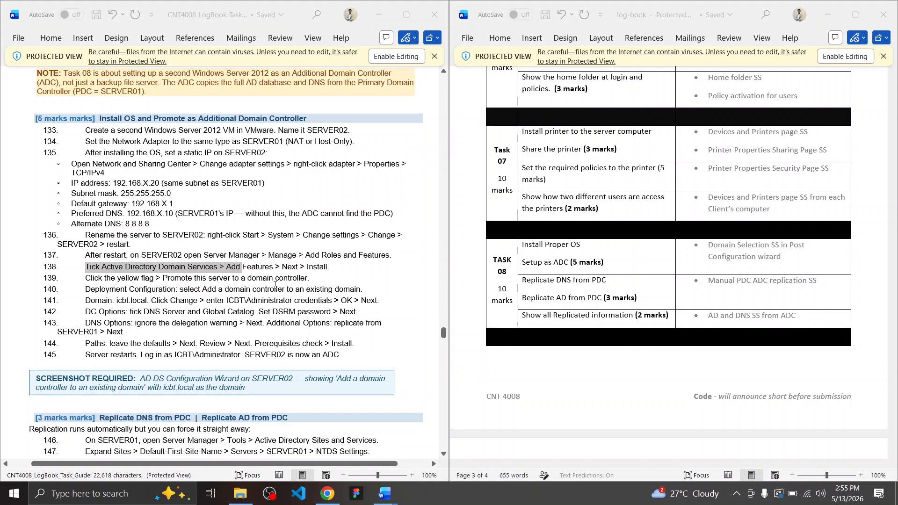
left_click(275, 289)
key("ctrl+super+Right")
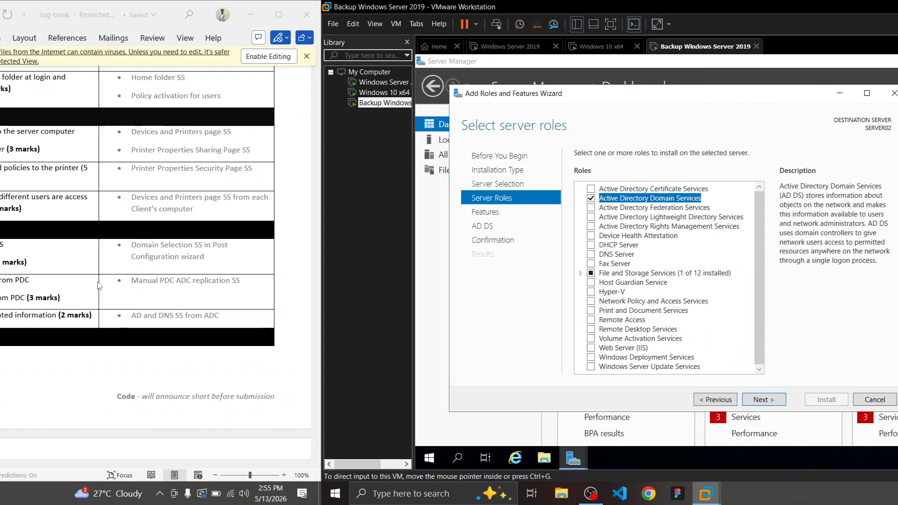
left_click(442, 402)
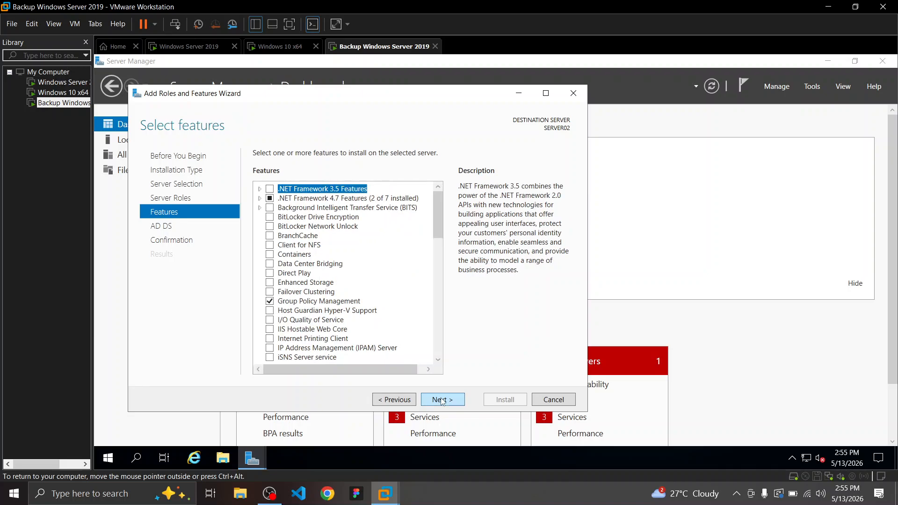
left_click(442, 401)
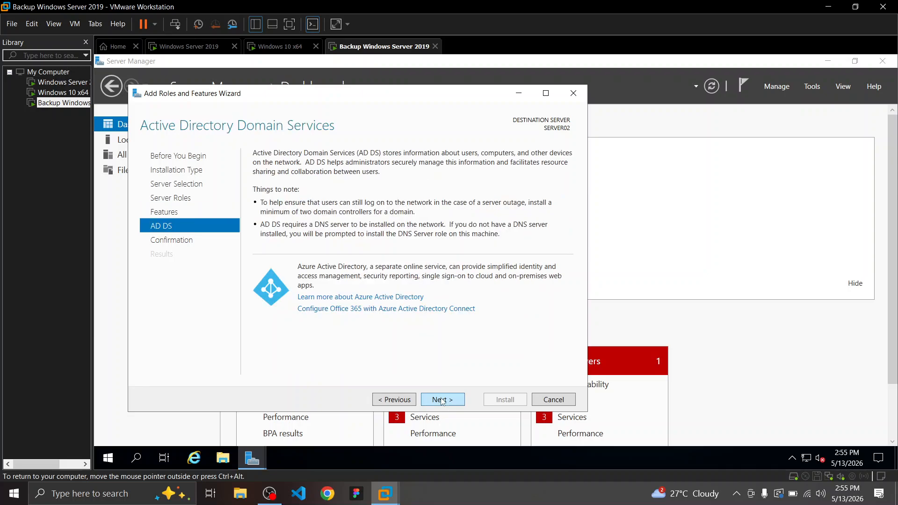
left_click(410, 402)
left_click(444, 402)
left_click(444, 401)
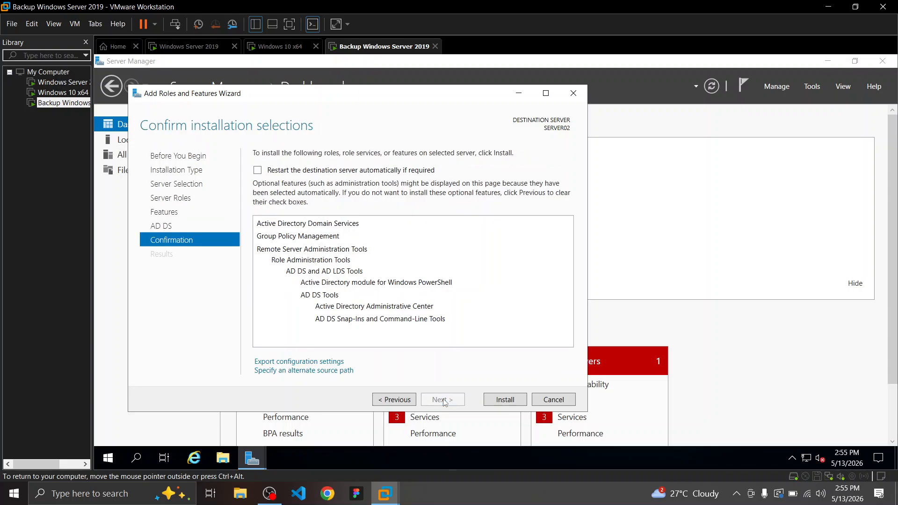
left_click(520, 400)
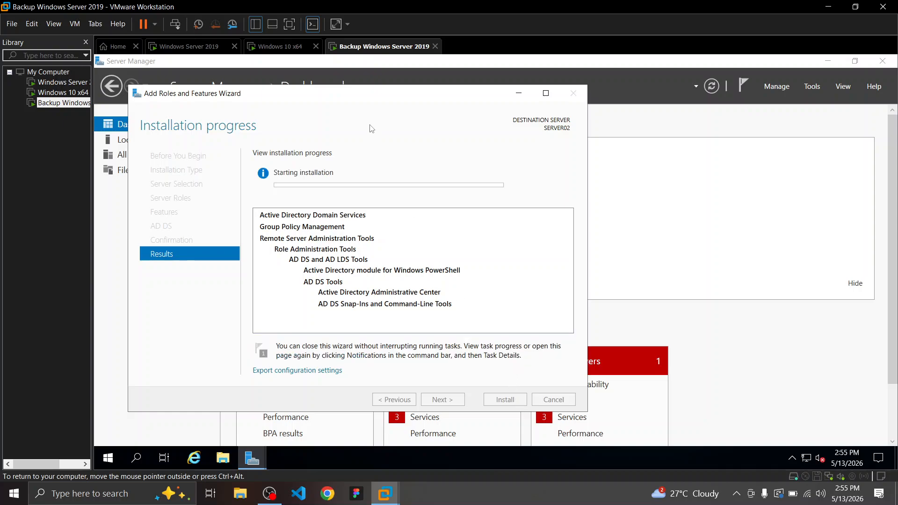
Move the wizard aside and wait until the installation progress reports success
left_click_drag(361, 101, 447, 92)
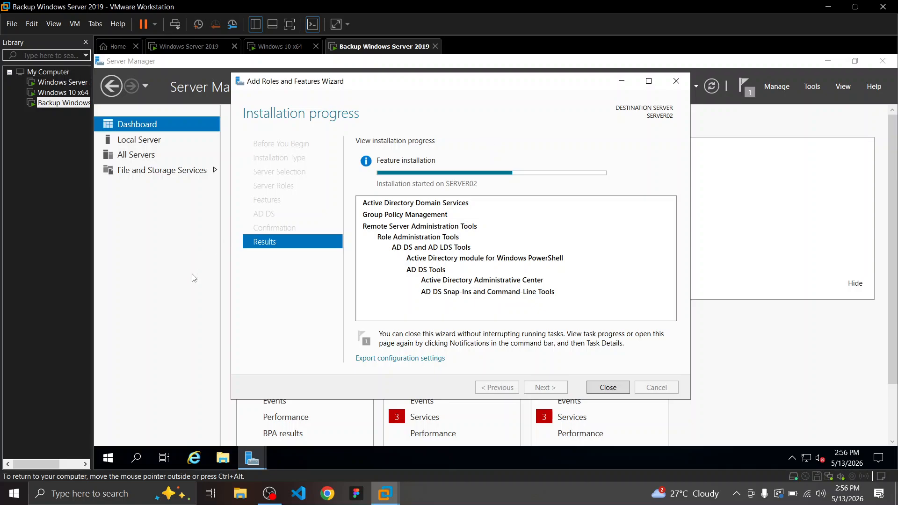
left_click(270, 500)
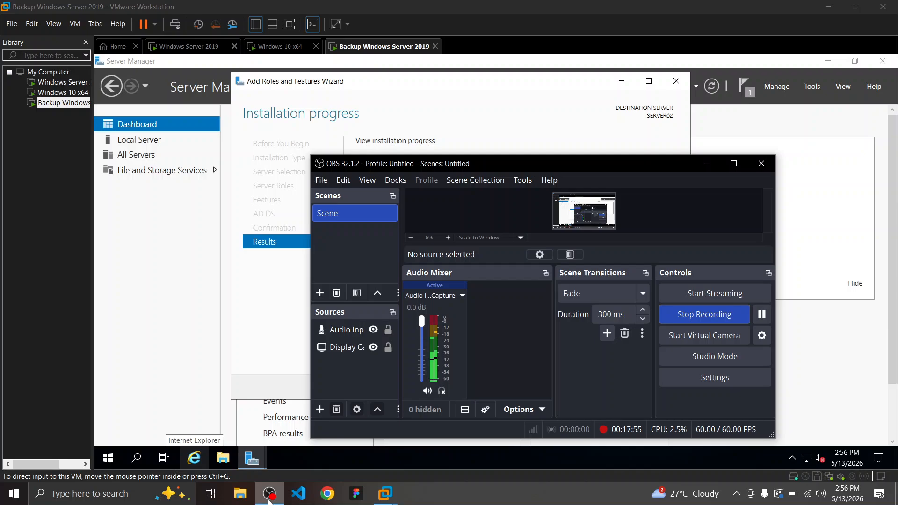
left_click(269, 499)
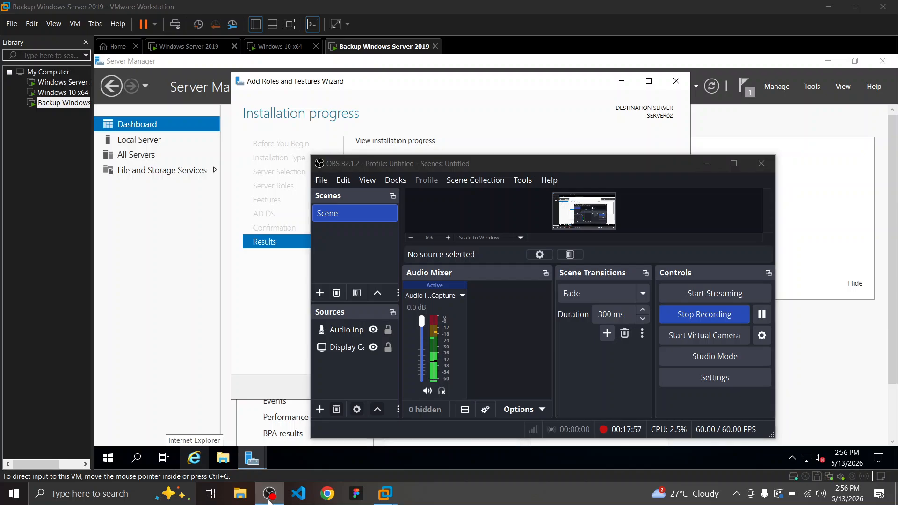
left_click(269, 500)
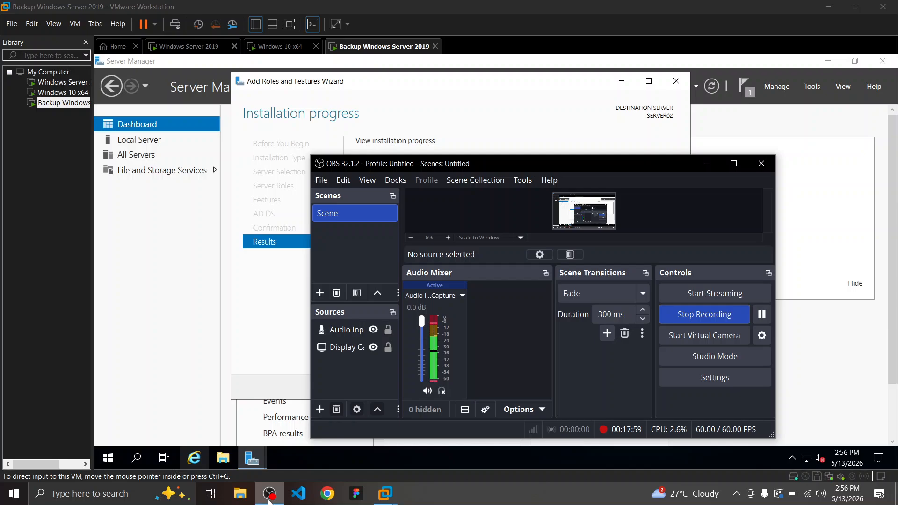
left_click(269, 499)
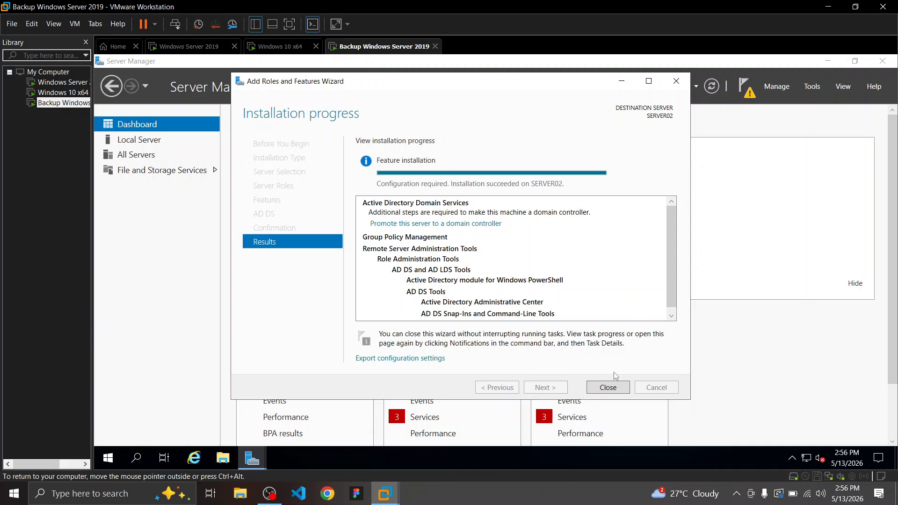
Close the finished wizard and choose 'Promote this server to a domain controller' from notifications
left_click(622, 390)
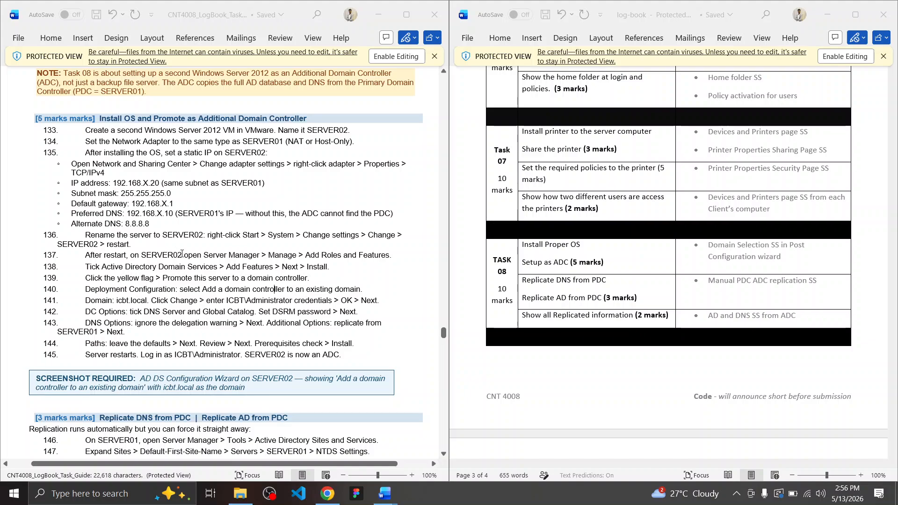
left_click(92, 268)
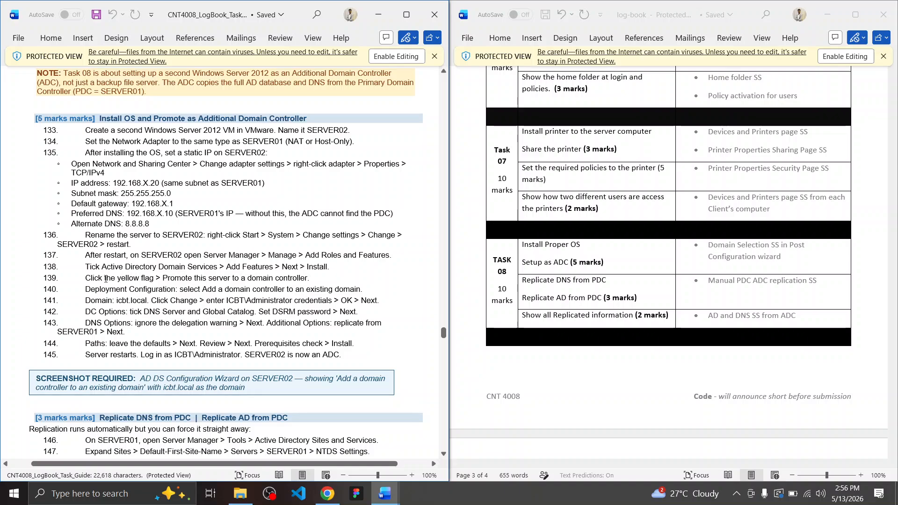
left_click_drag(105, 280, 211, 279)
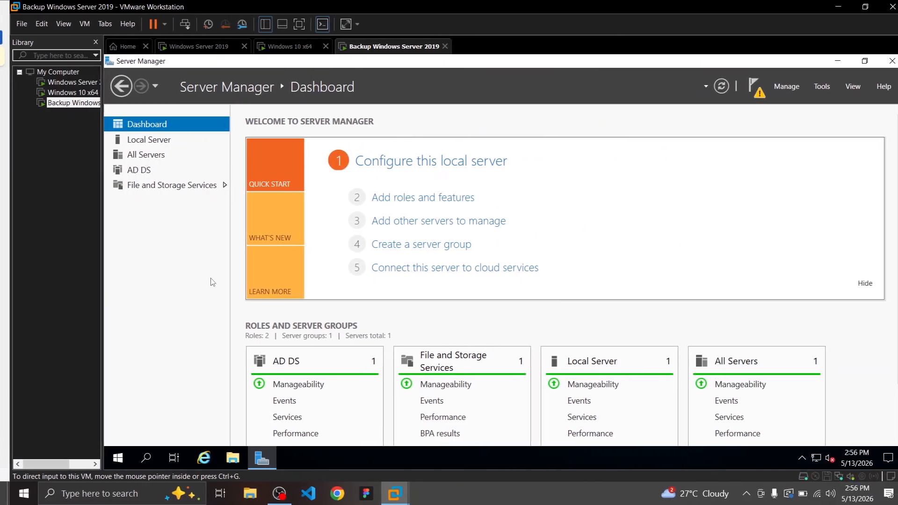
left_click(744, 80)
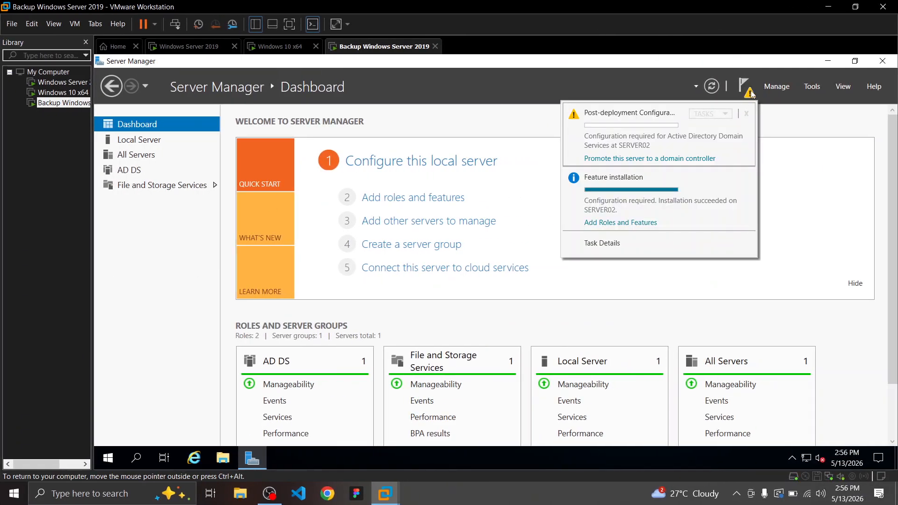
left_click(641, 160)
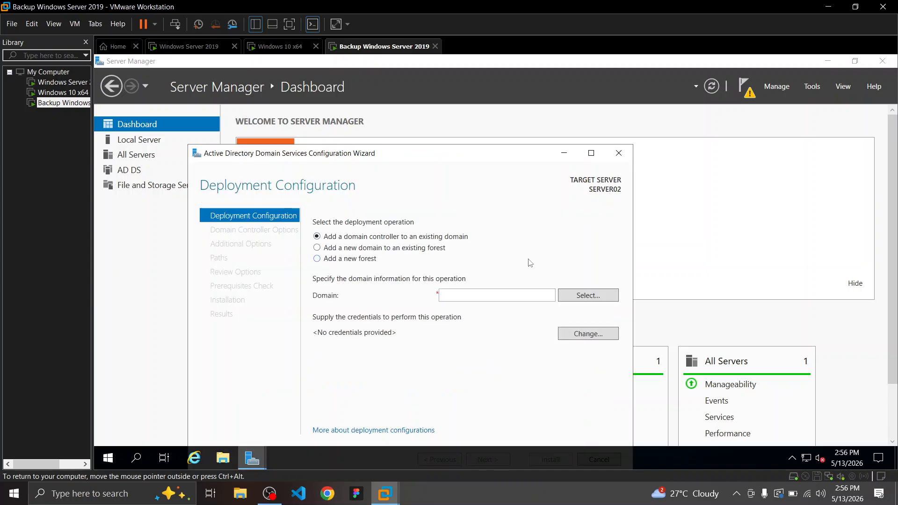
Select 'Add a domain controller to an existing domain' and enter icbt.local as the domain
left_click(331, 260)
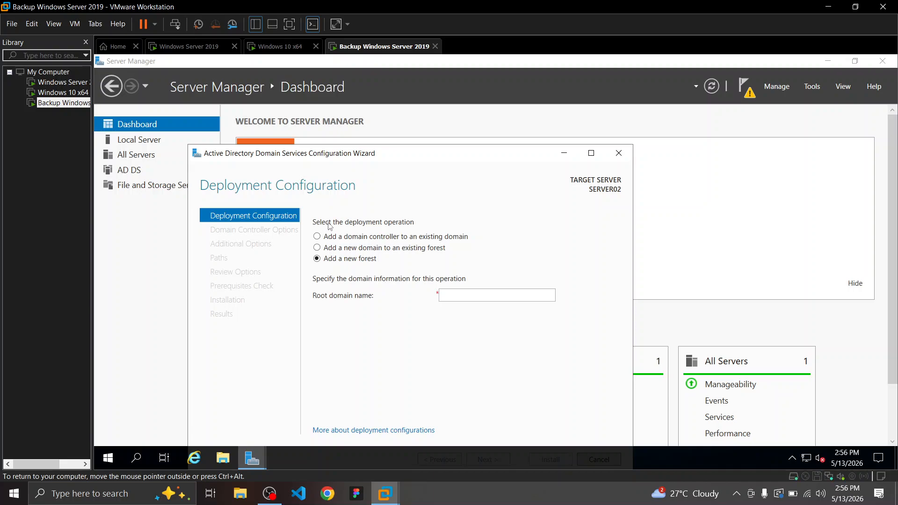
left_click(340, 237)
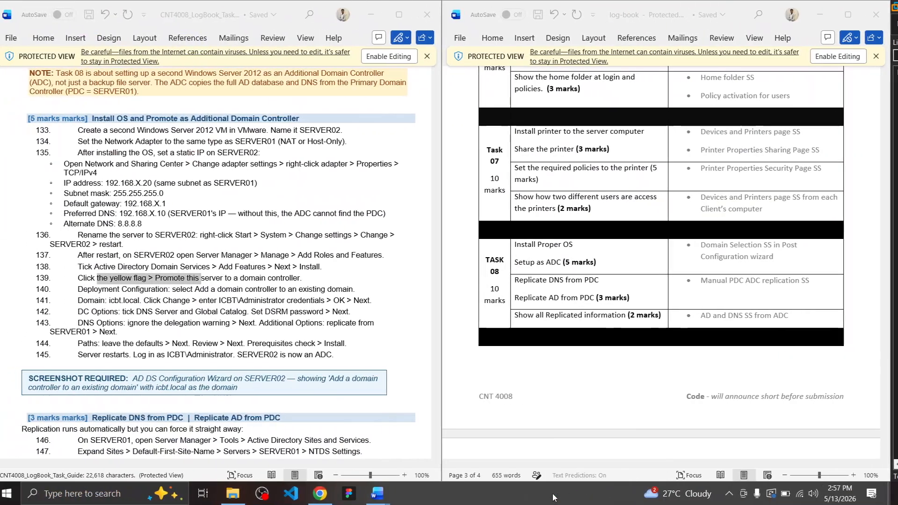
left_click(187, 267)
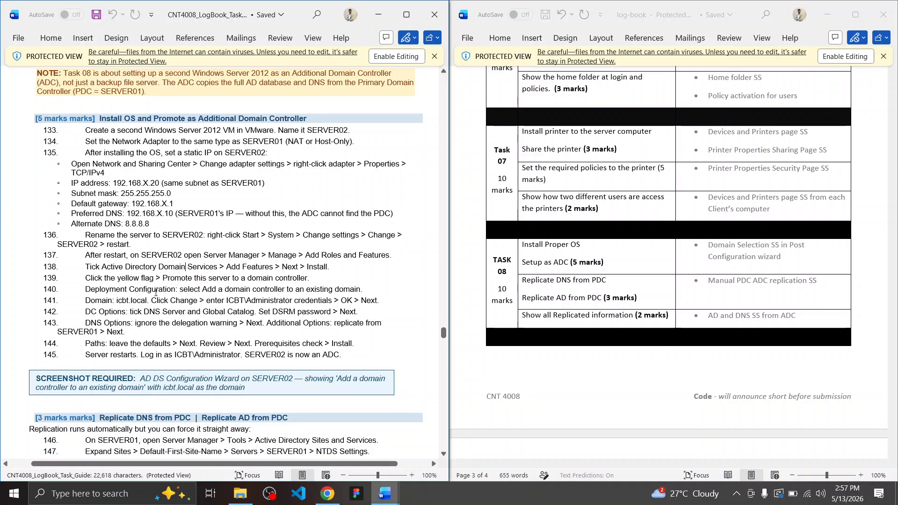
key("alt+Tab")
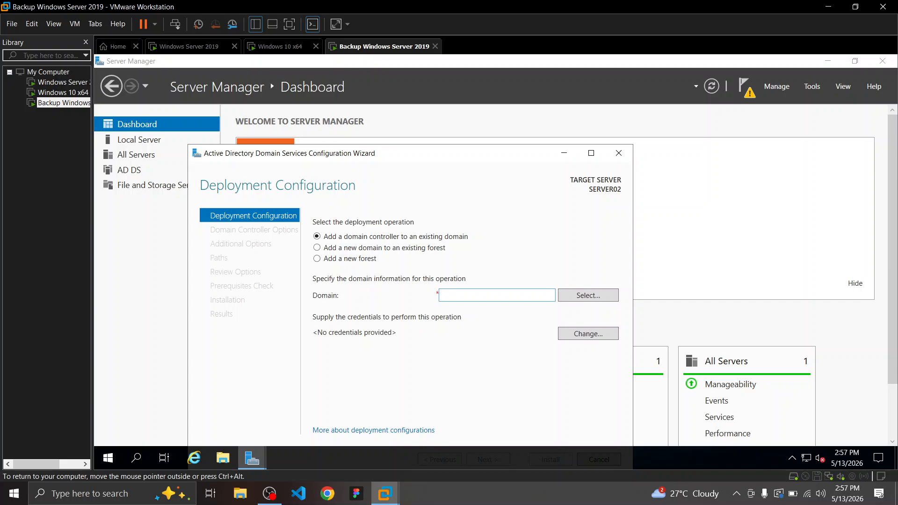
left_click(567, 299)
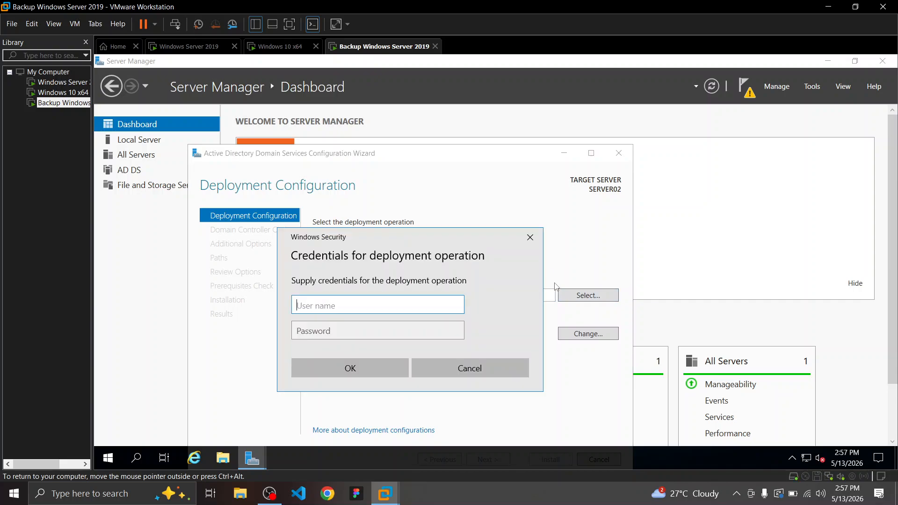
left_click(531, 237)
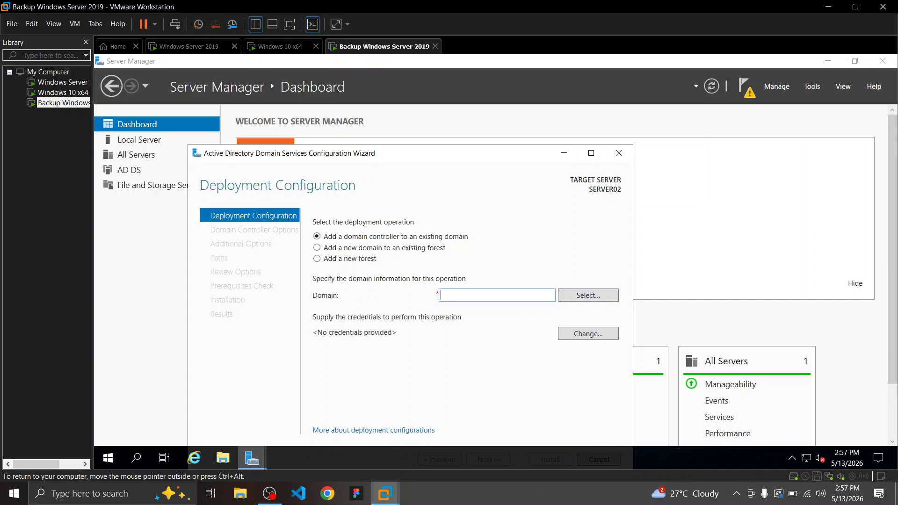
type("icbt.local")
key("ctrl+alt")
key("ctrl+super+Left")
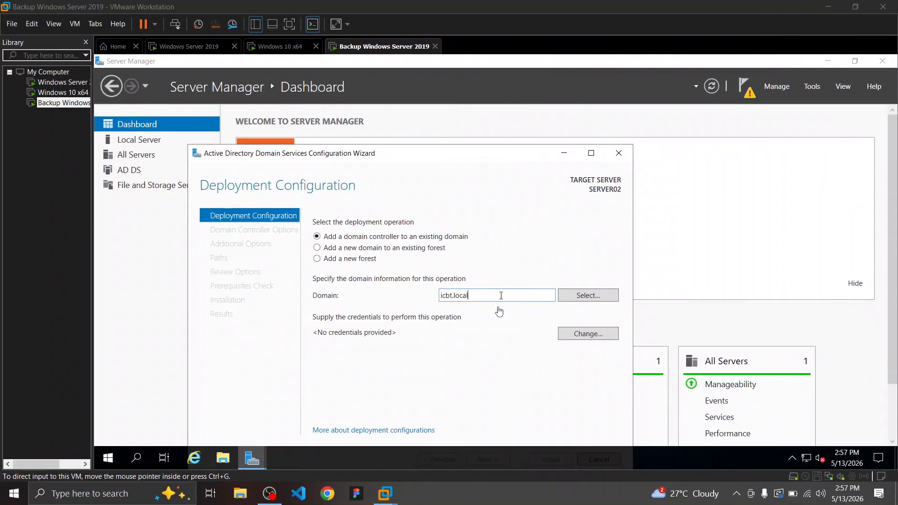
left_click(474, 304)
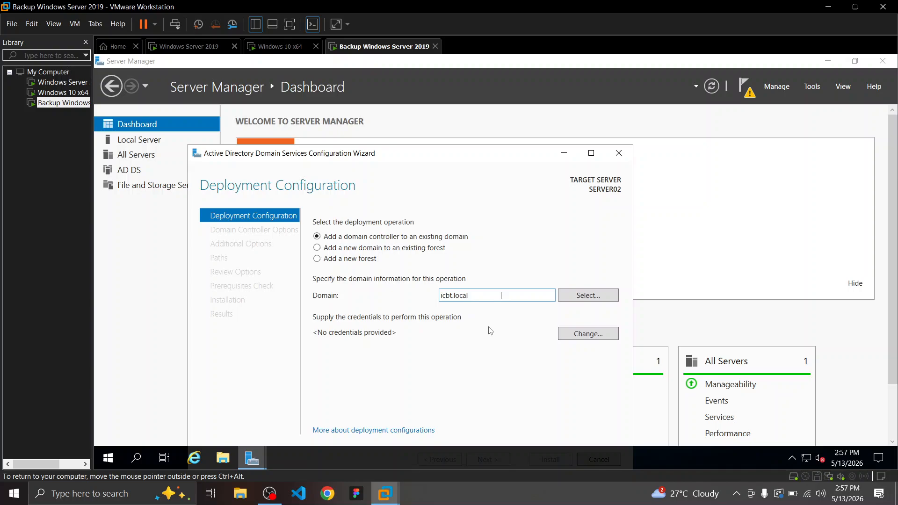
Supply ICBT\Adminstrator and the domain admin password as the deployment credentials
left_click(588, 335)
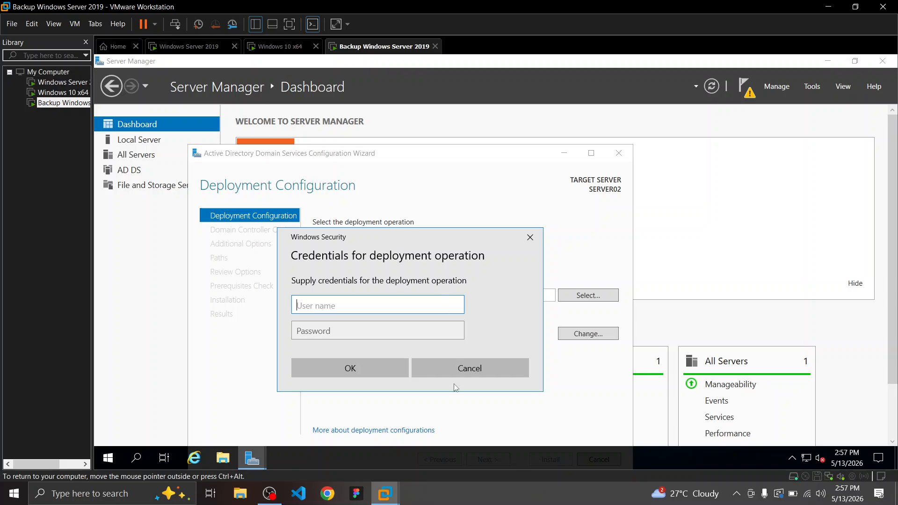
left_click(488, 498)
key("ctrl+super+Left")
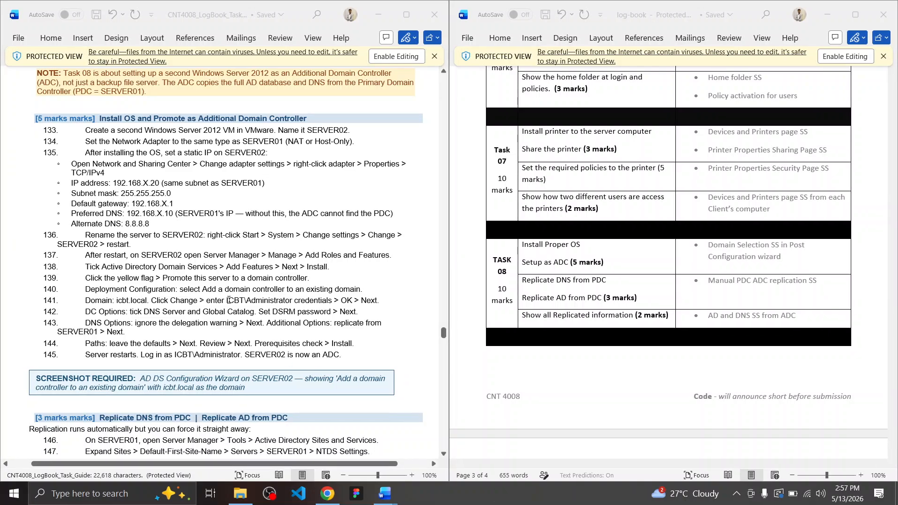
left_click_drag(228, 300, 288, 301)
left_click(288, 303)
key("ctrl+super+Right")
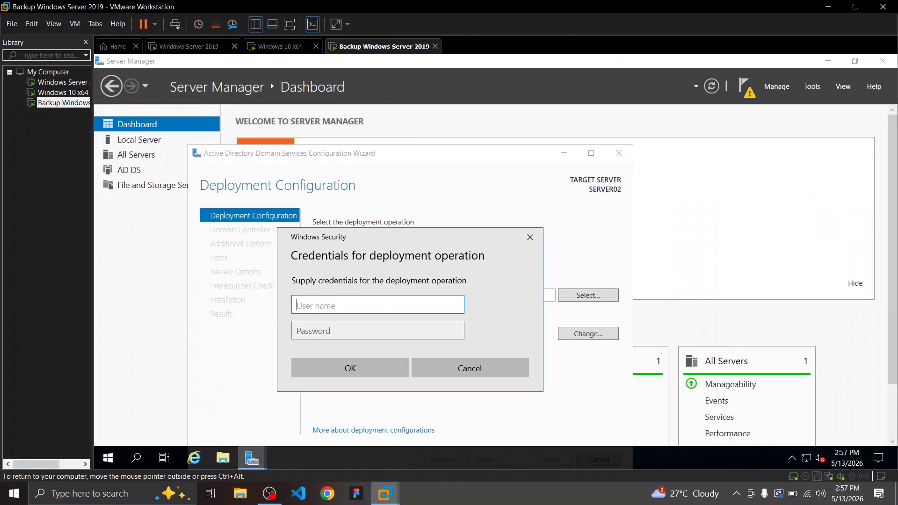
type("ICBT\\Adminstrator")
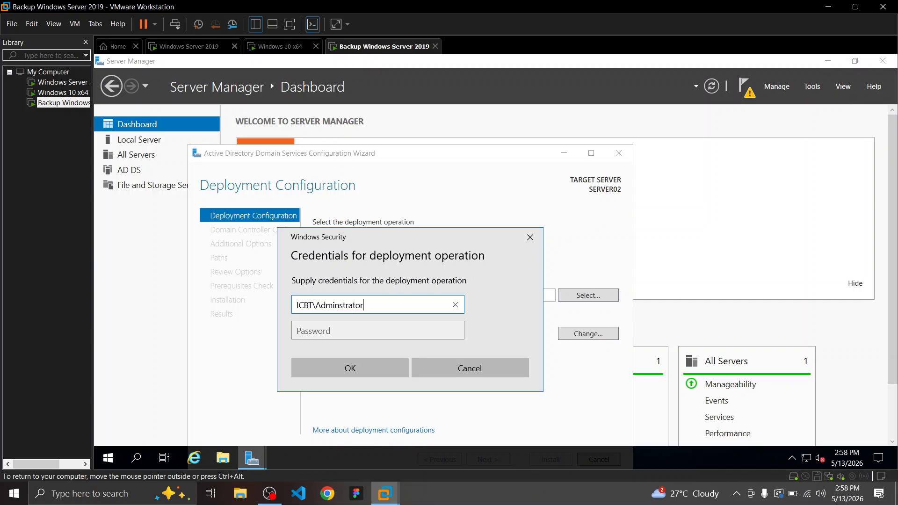
key("Tab")
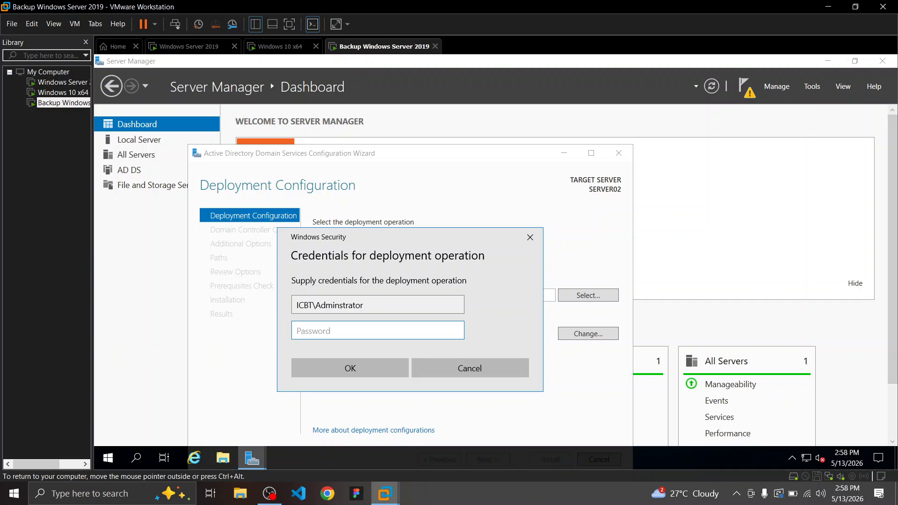
left_click_drag(392, 233, 396, 268)
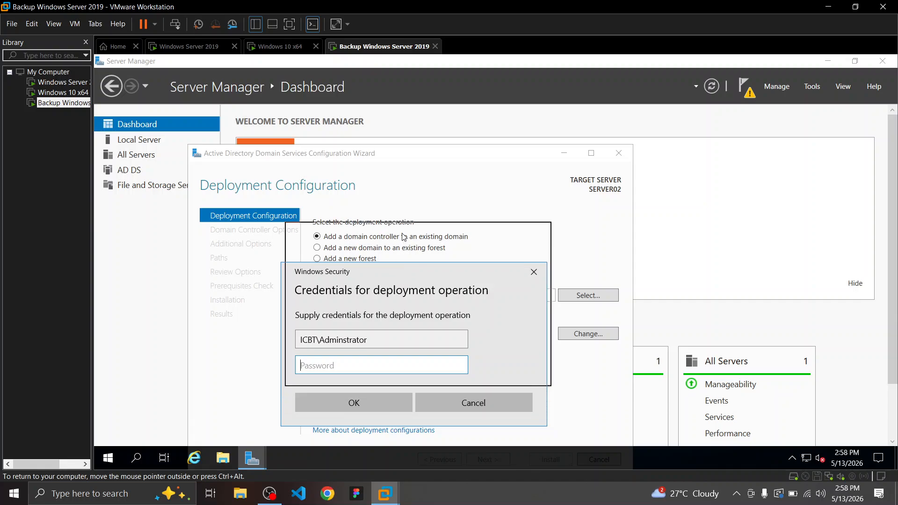
left_click_drag(399, 276, 403, 237)
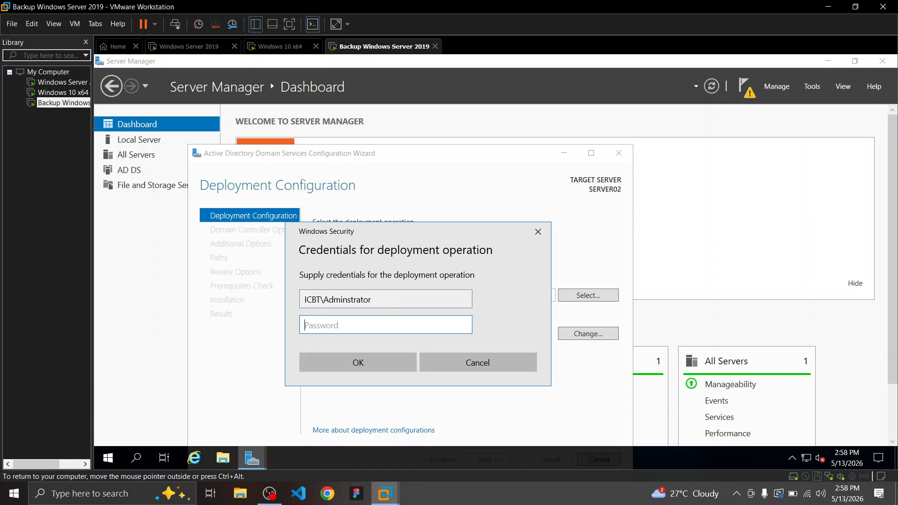
type("•••••••••")
key("Return")
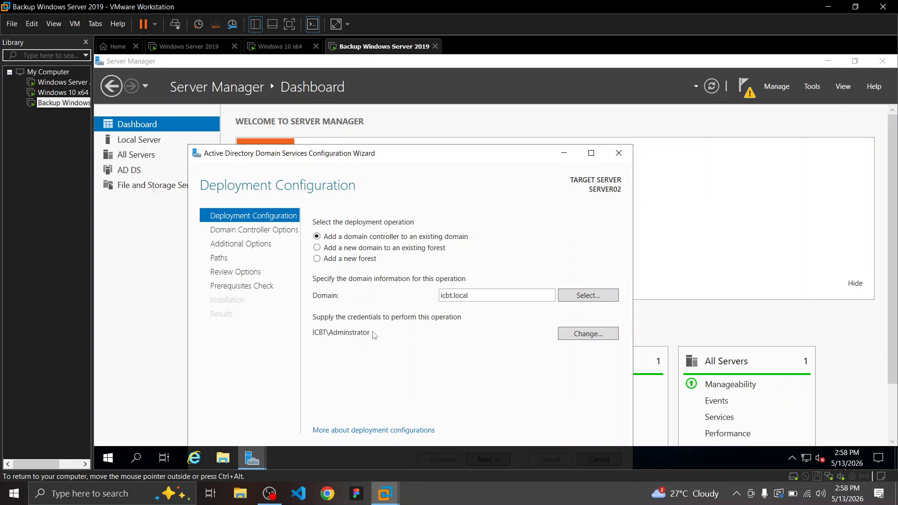
Re-enter the deployment credentials as ICBT\Administrator with the domain admin password
left_click_drag(375, 154, 398, 121)
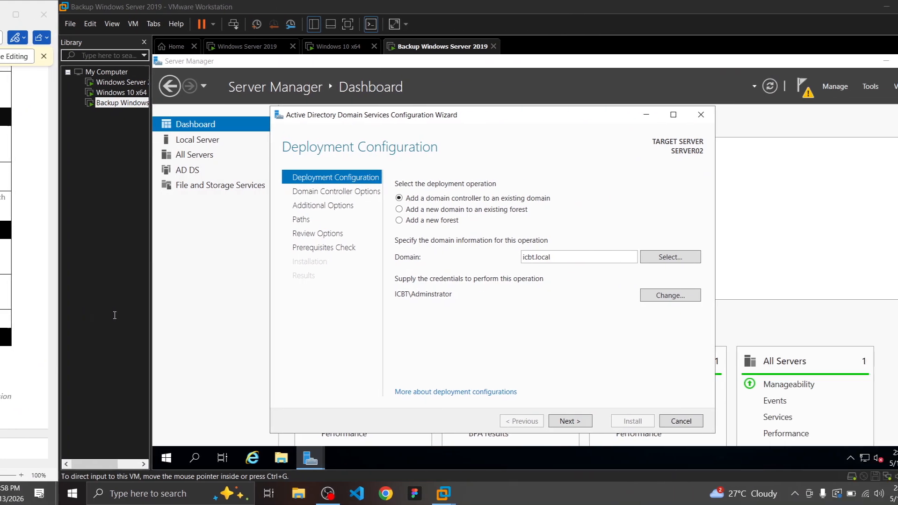
left_click(514, 423)
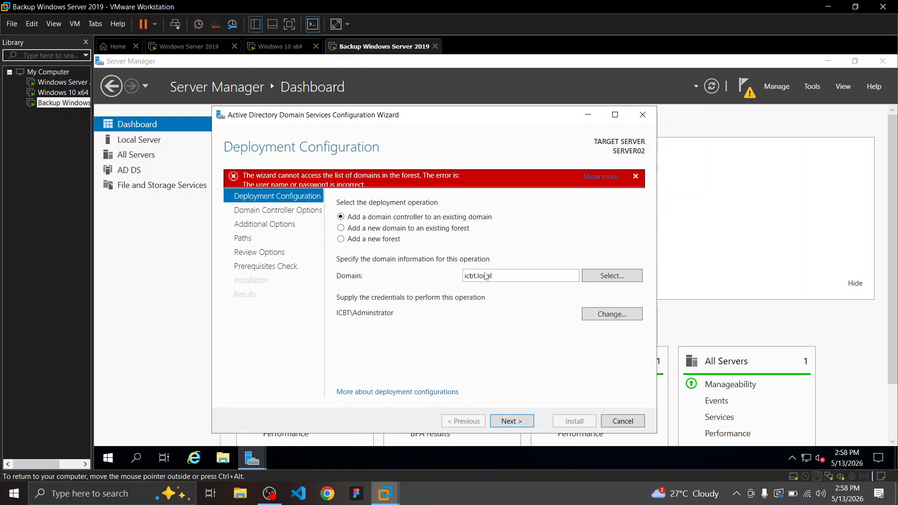
left_click(610, 316)
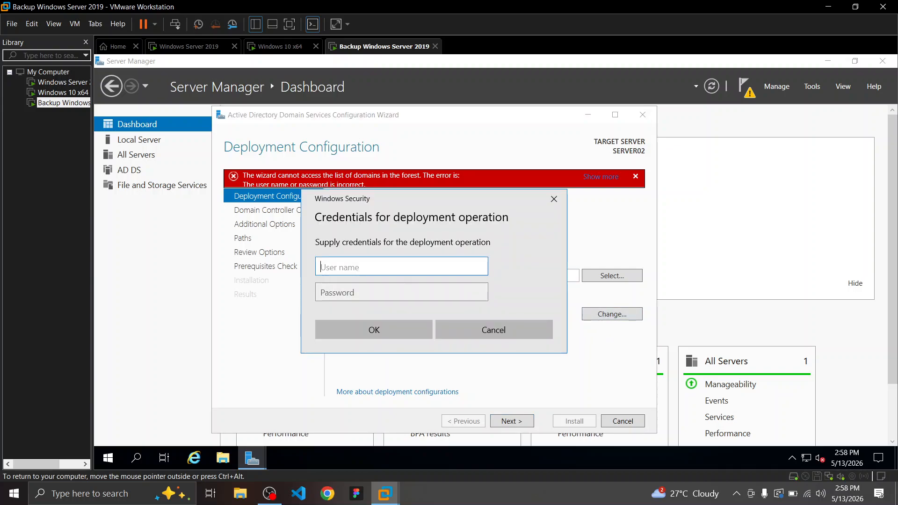
type("ICBT\\Administrat")
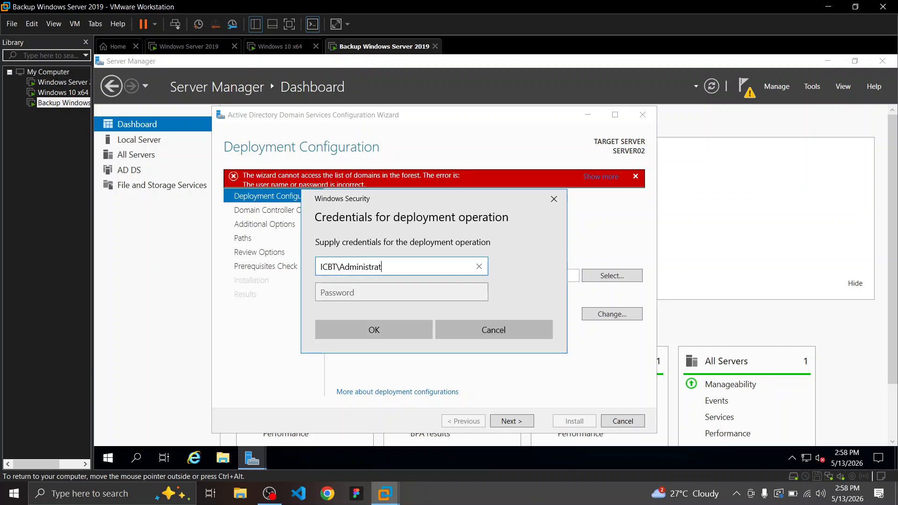
type("or")
key("Tab")
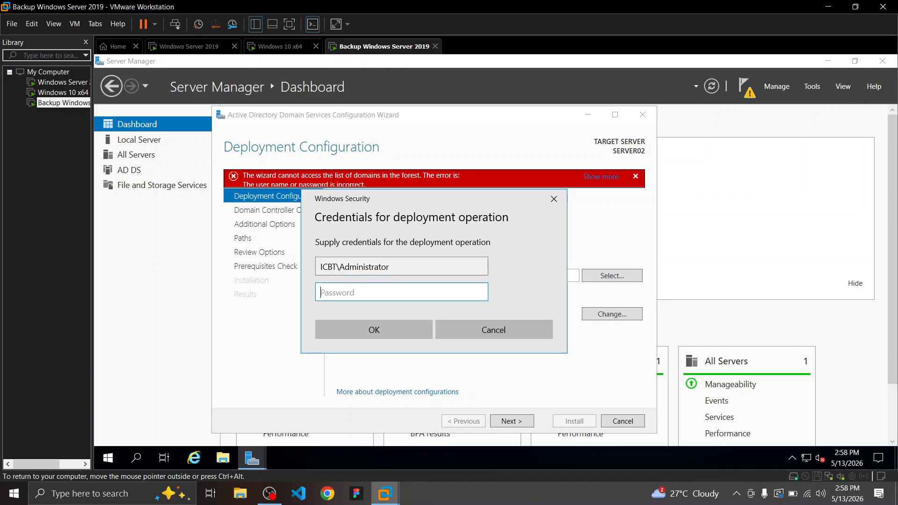
type("*********")
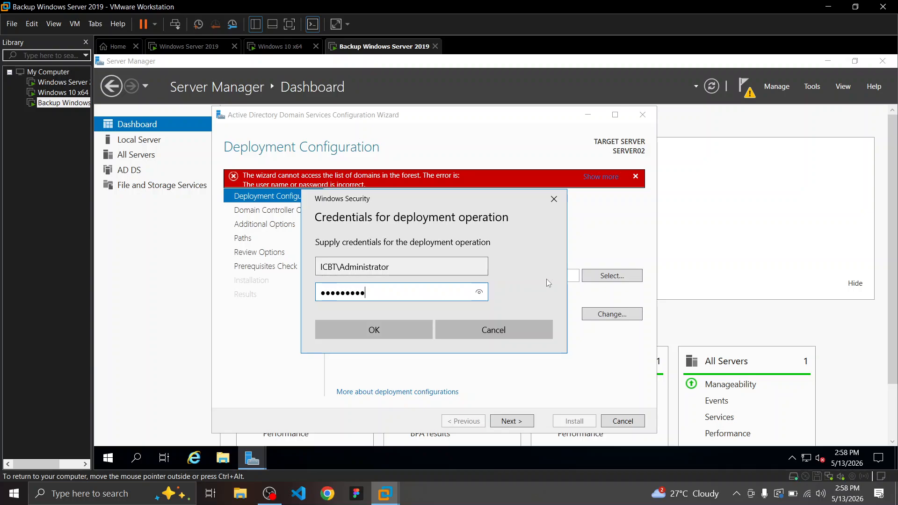
left_click(480, 296)
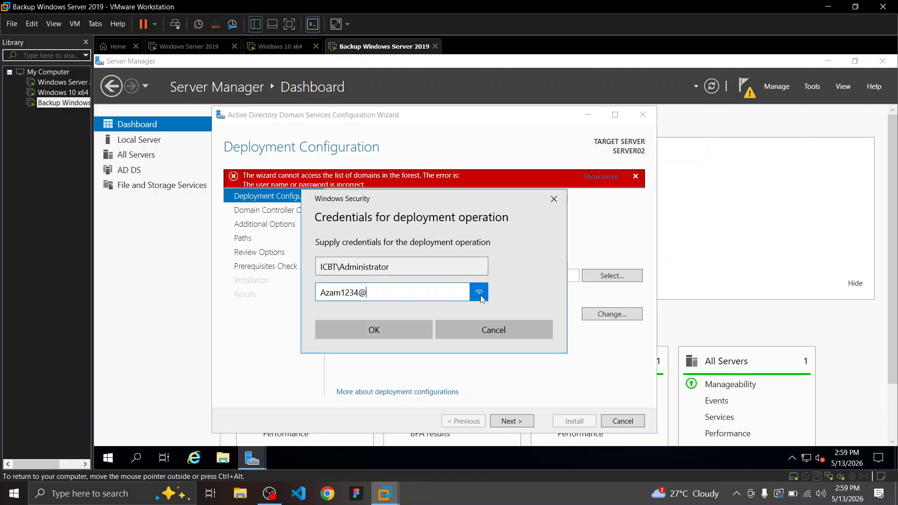
left_click_drag(482, 300, 479, 294)
left_click(385, 323)
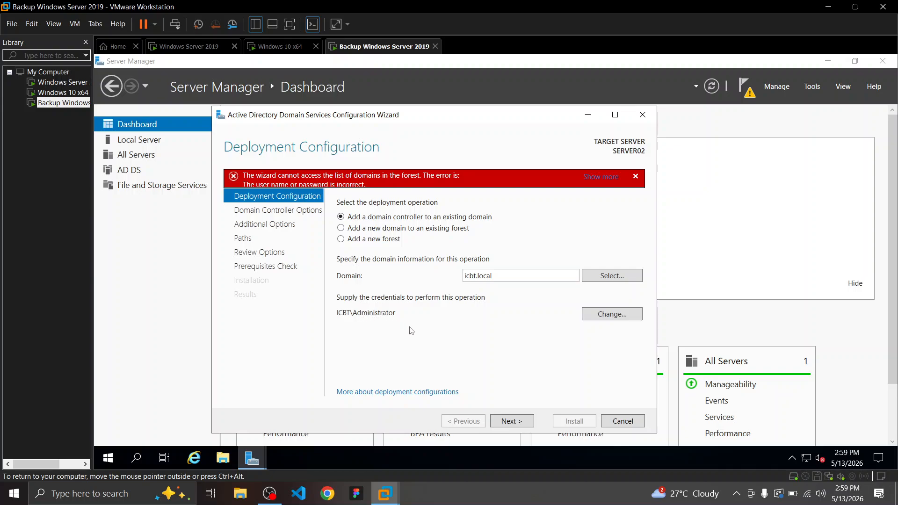
Advance to Domain Controller Options and check the guide's DNS Server step
left_click(513, 421)
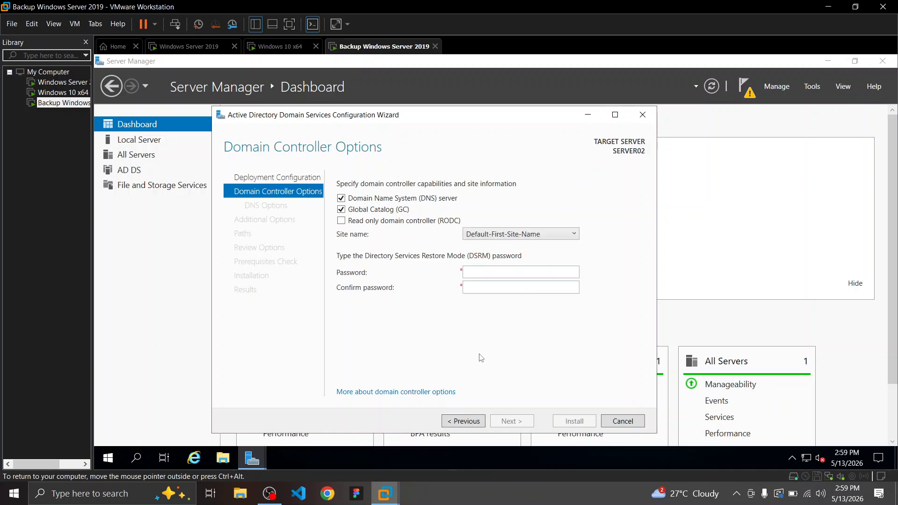
left_click(474, 489)
key("ctrl+super+Left")
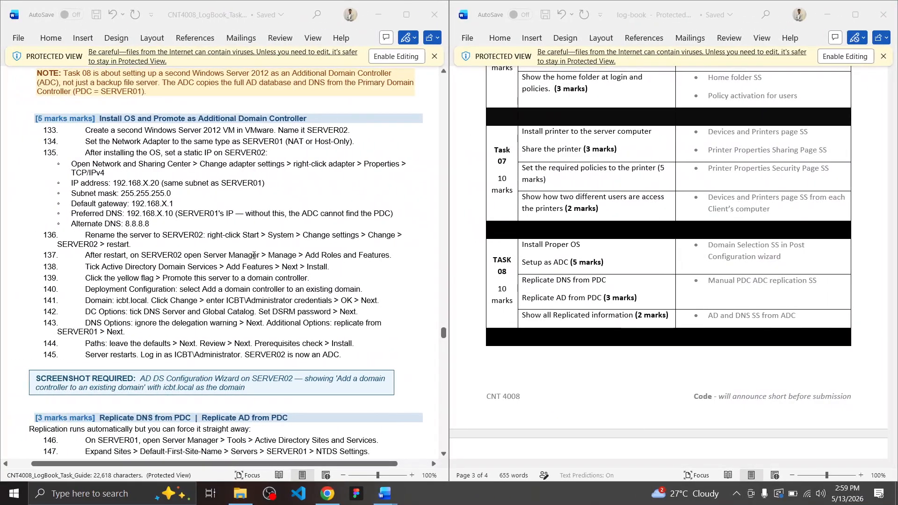
left_click(141, 312)
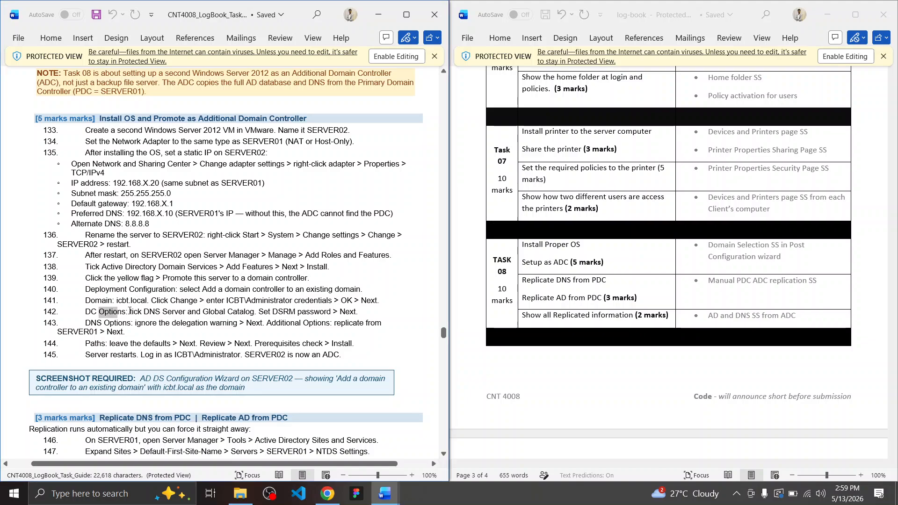
left_click_drag(132, 311, 190, 312)
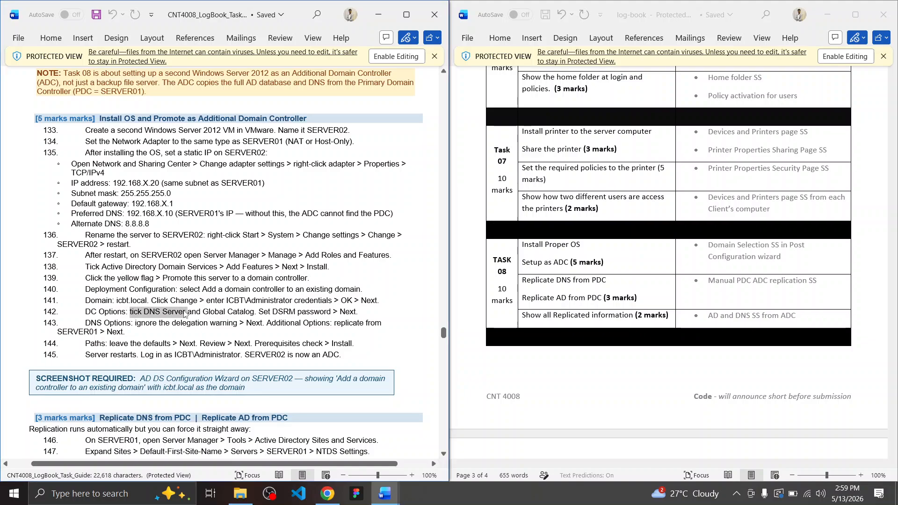
left_click(183, 312)
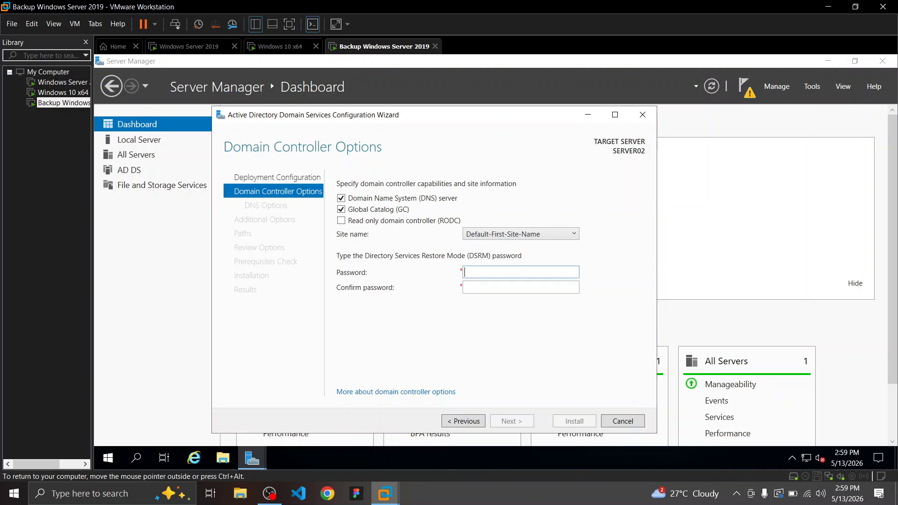
Enter and confirm the DSRM password
type("•••••••••")
key("Tab")
type("••••")
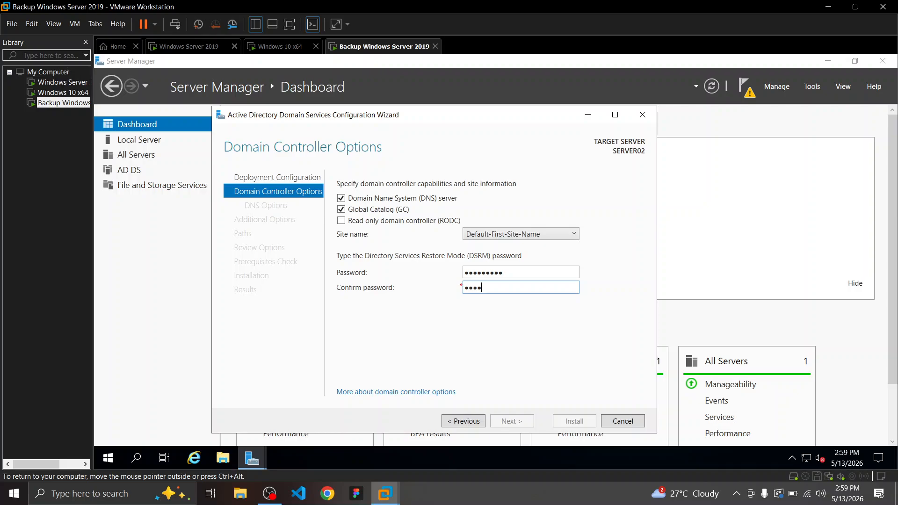
type("•••••")
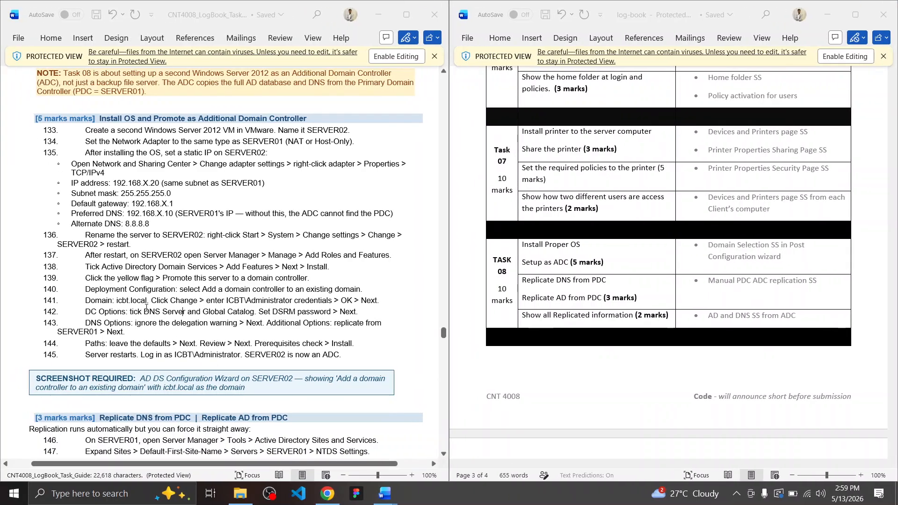
left_click(179, 323)
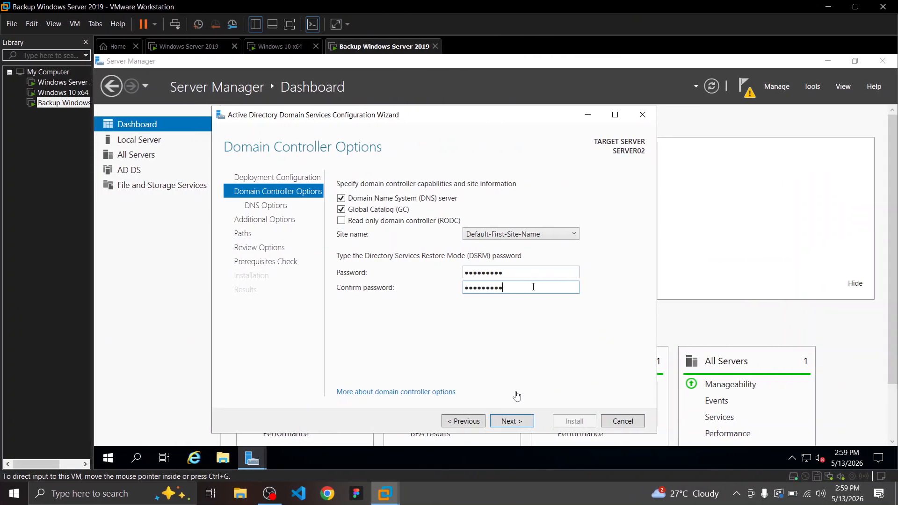
Keep defaults on DNS Options, Additional Options and Paths to reach Review Options
left_click(520, 420)
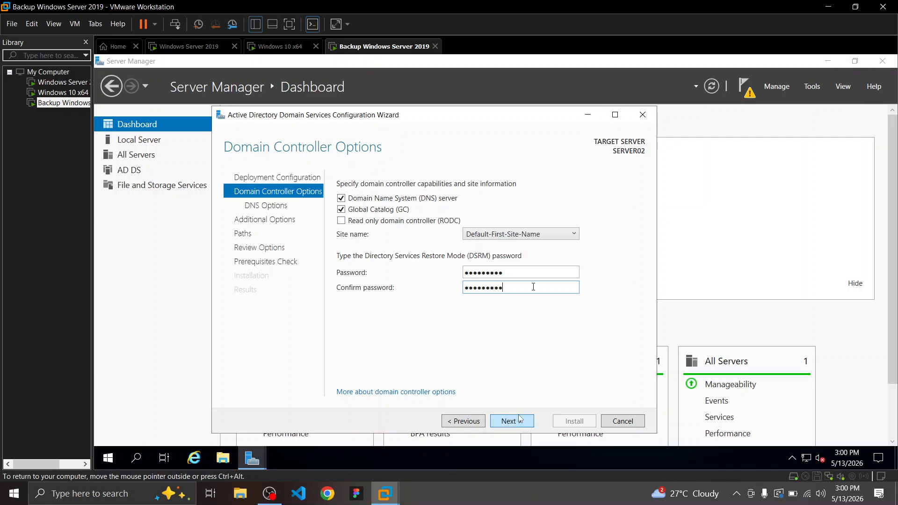
left_click(523, 424)
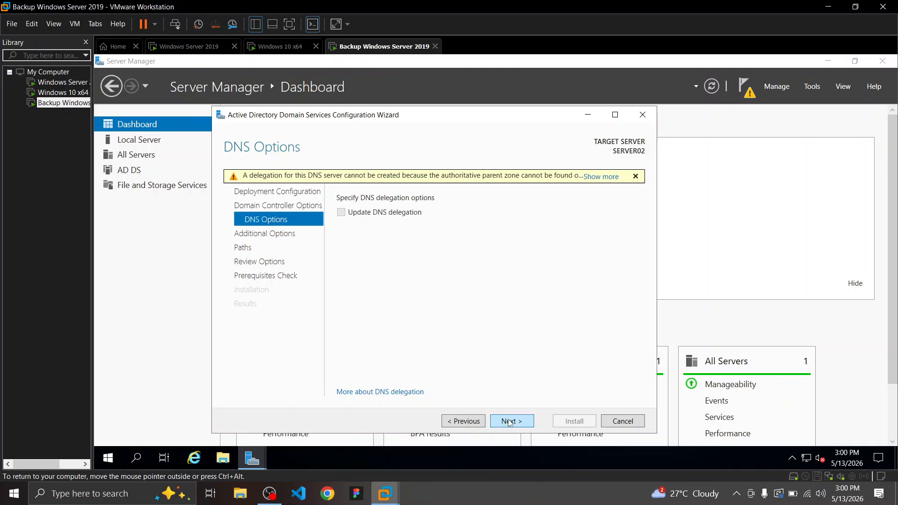
left_click(510, 421)
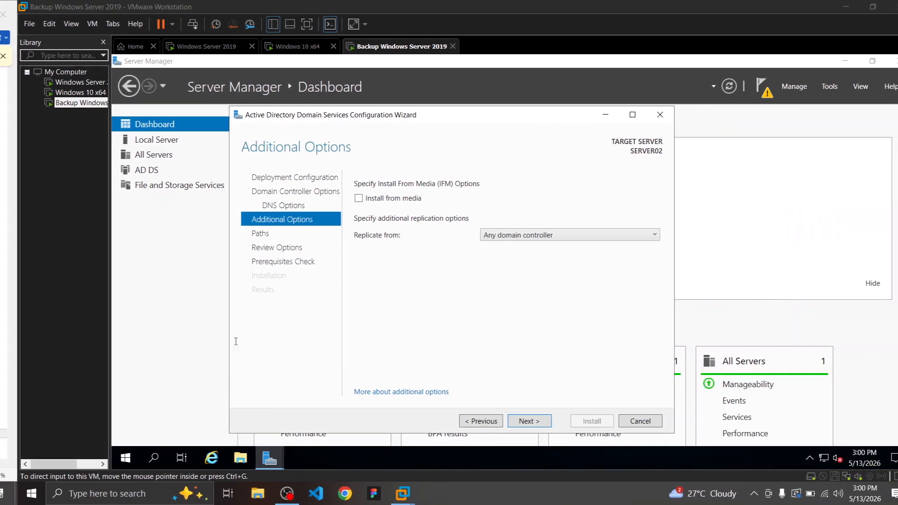
left_click(519, 418)
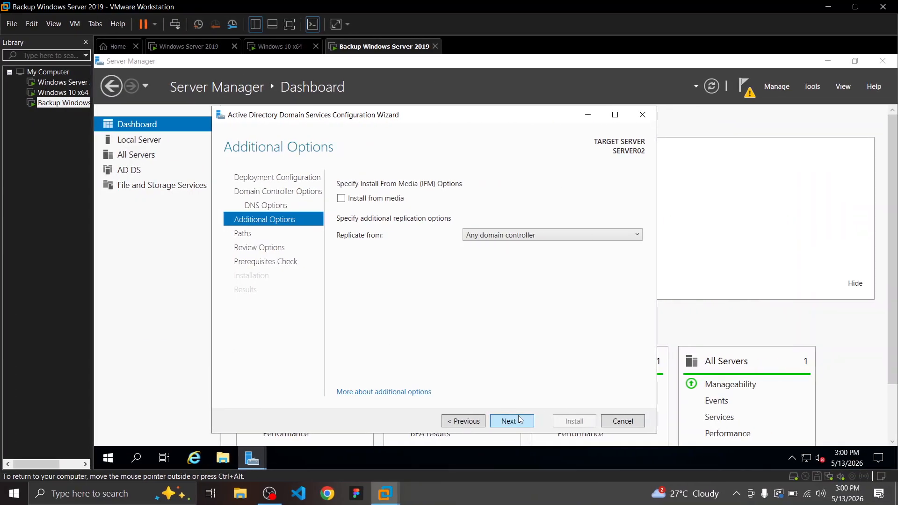
left_click(521, 420)
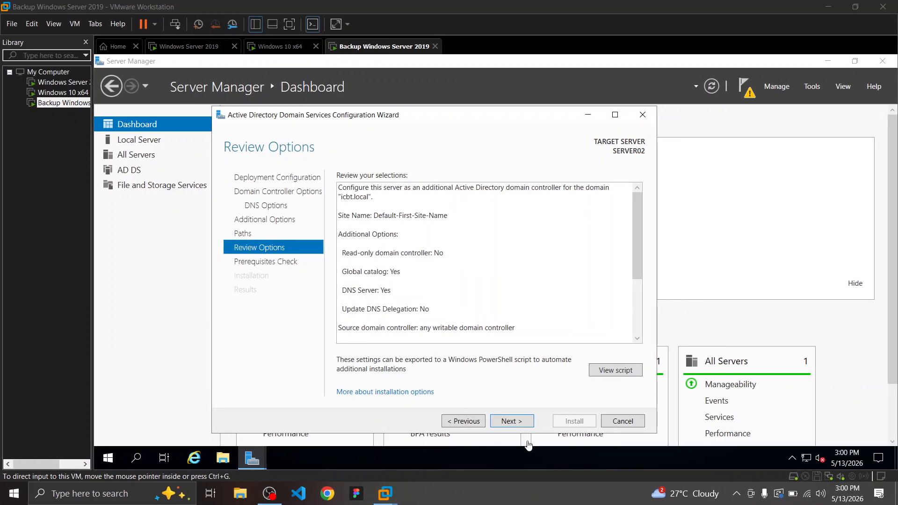
Run the prerequisite checks on SERVER02 and start installing AD DS as an additional domain controller for icbt.local
left_click(519, 422)
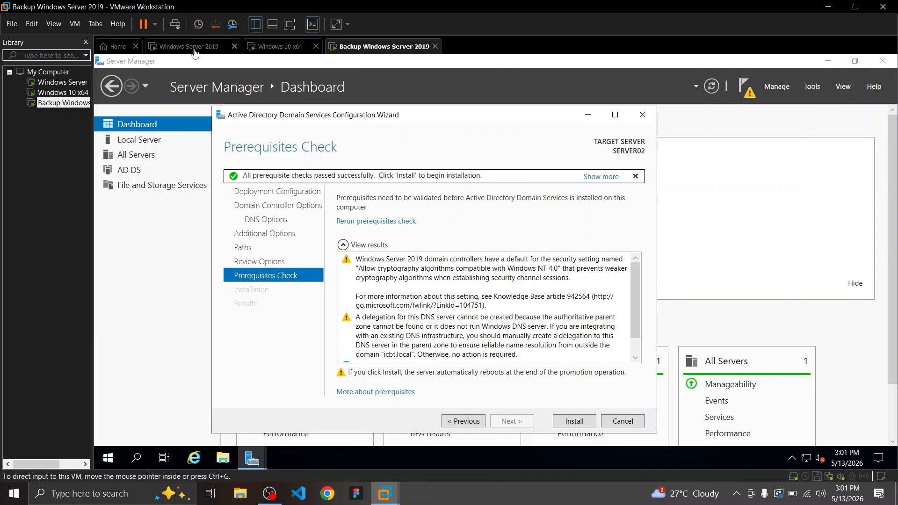
left_click(563, 500)
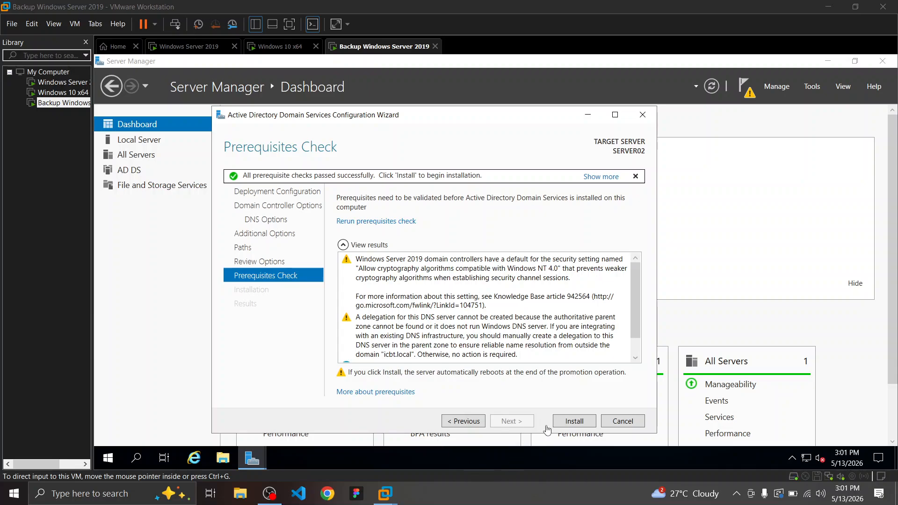
left_click(575, 422)
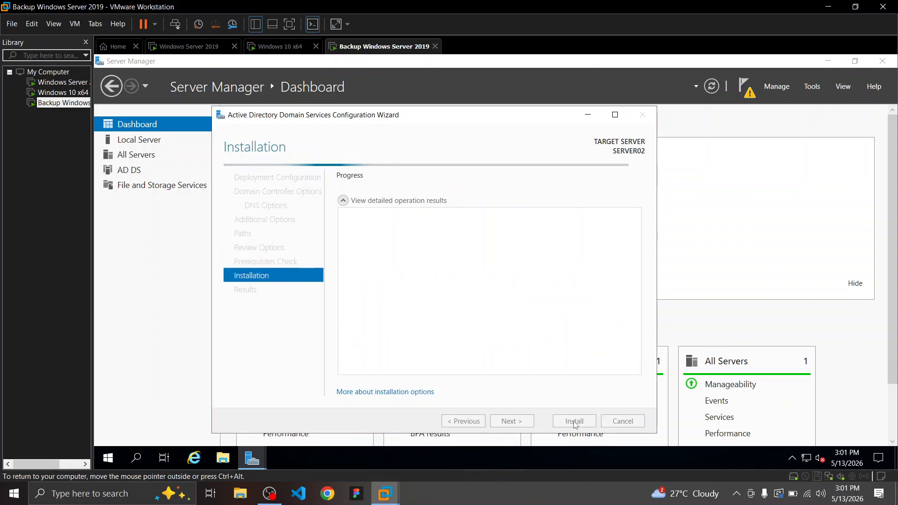
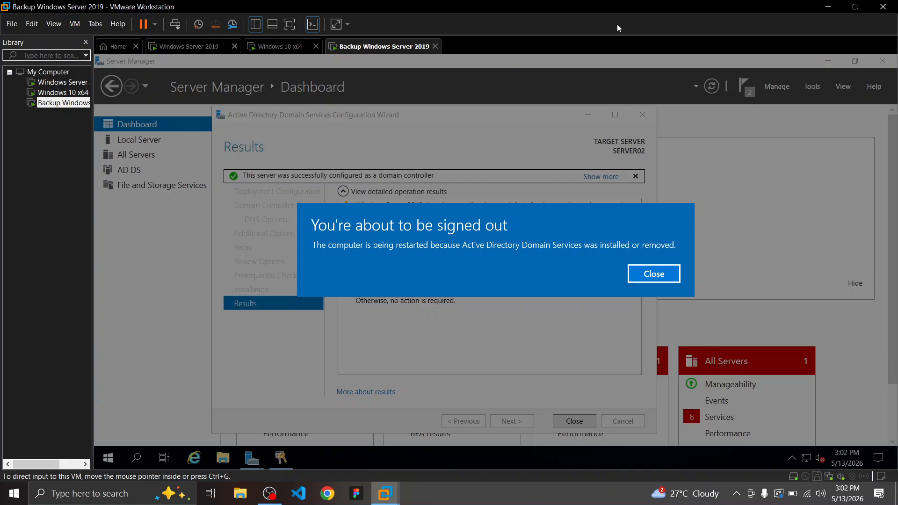
Close the sign-out notice so SERVER02 restarts, then release the VM to the host
left_click(675, 276)
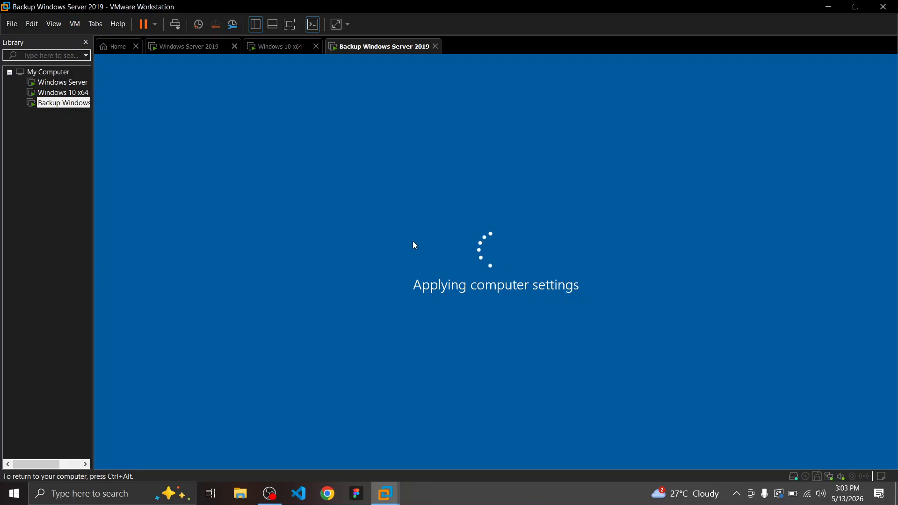
key("ctrl+alt")
left_click(526, 495)
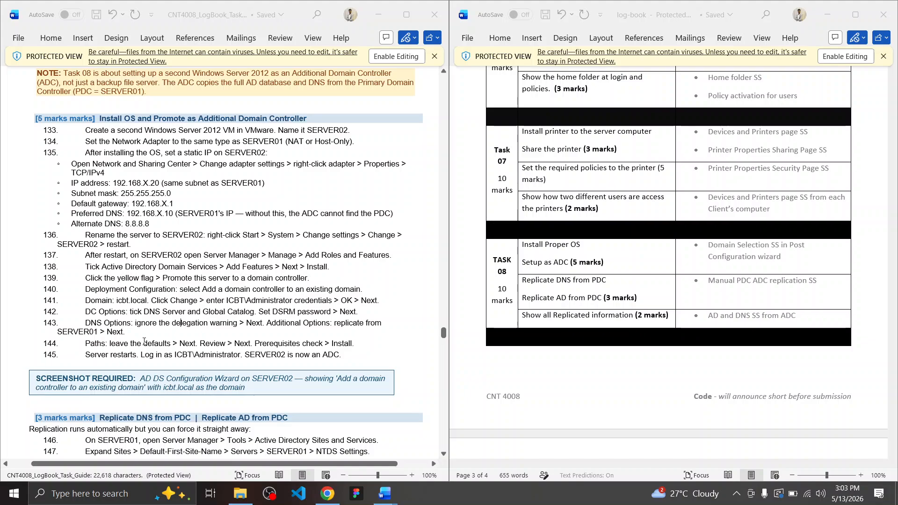
scroll(211, 327, "down", 1)
left_click_drag(173, 326, 262, 320)
left_click(261, 326)
left_click_drag(174, 326, 241, 327)
left_click(225, 327)
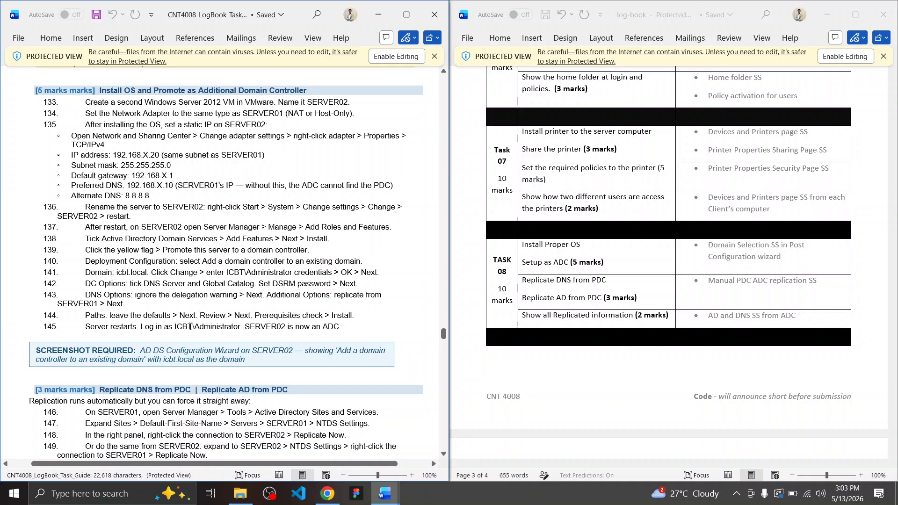
left_click_drag(175, 326, 234, 328)
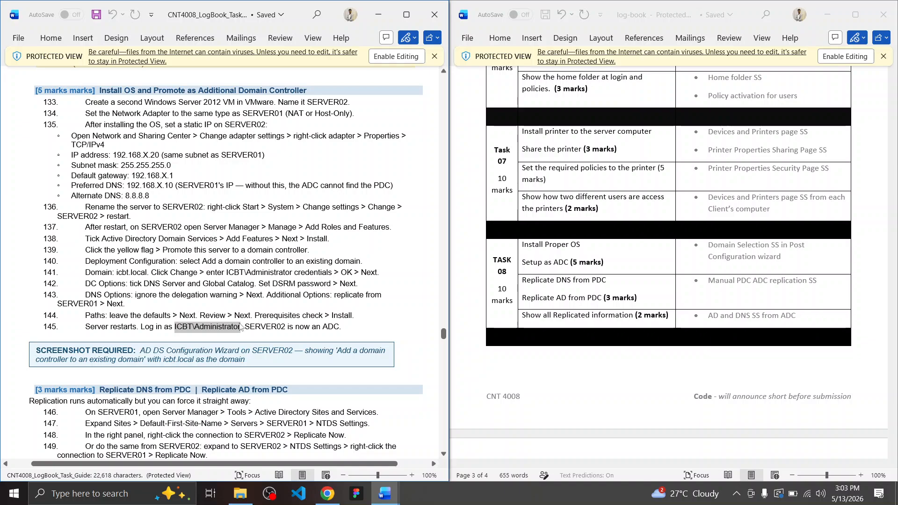
left_click(186, 326)
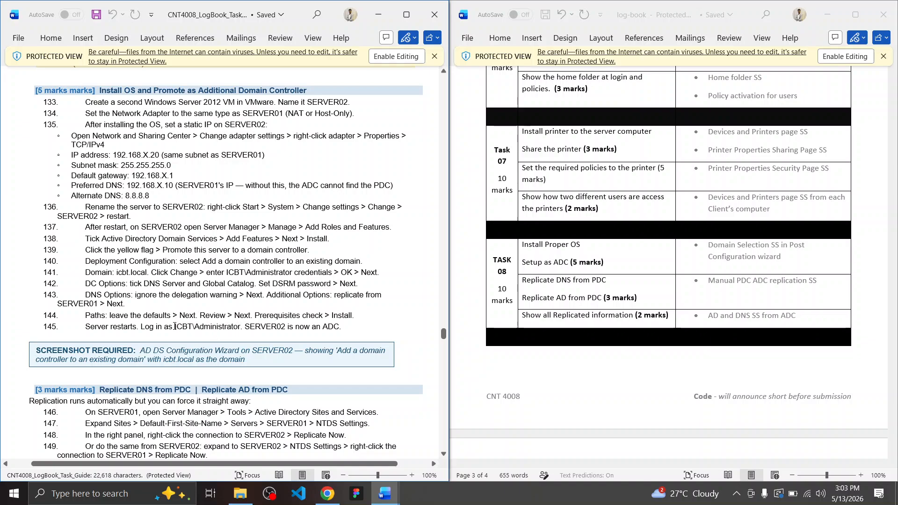
left_click_drag(174, 326, 227, 320)
left_click(227, 323)
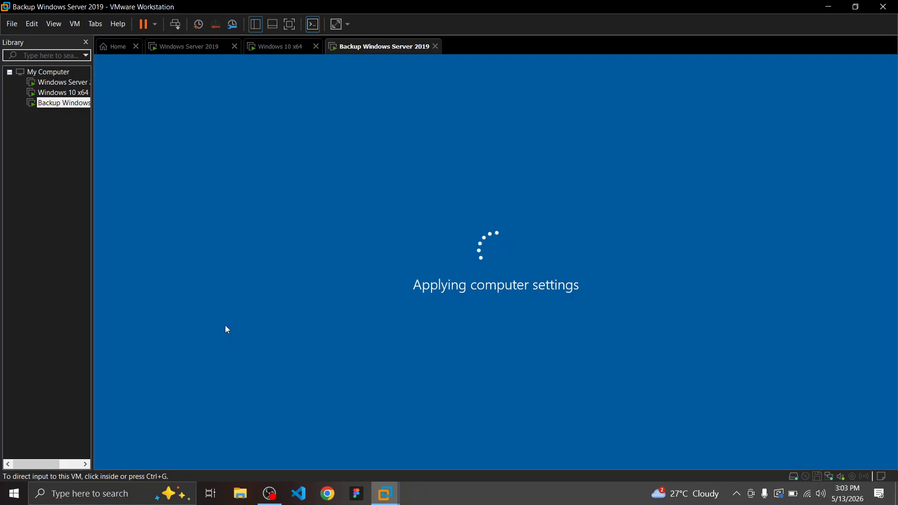
key("ctrl+super+Left")
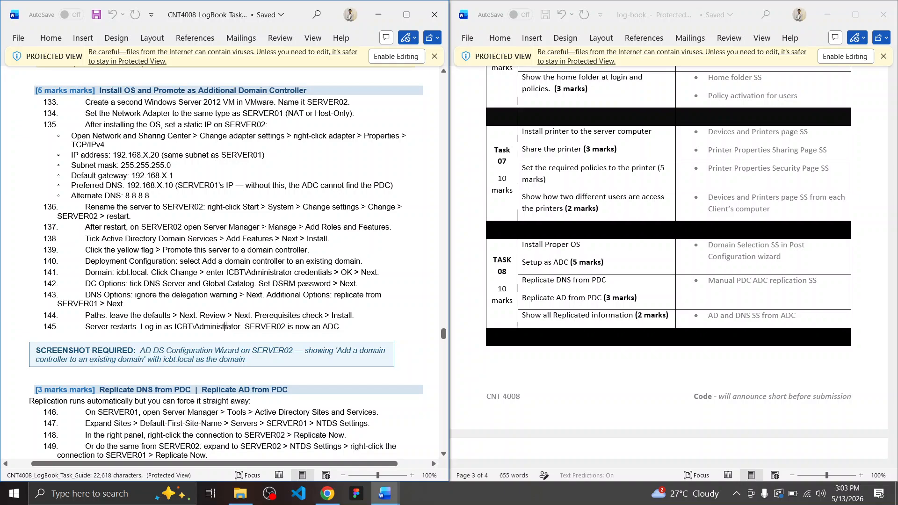
scroll(314, 324, "down", 2)
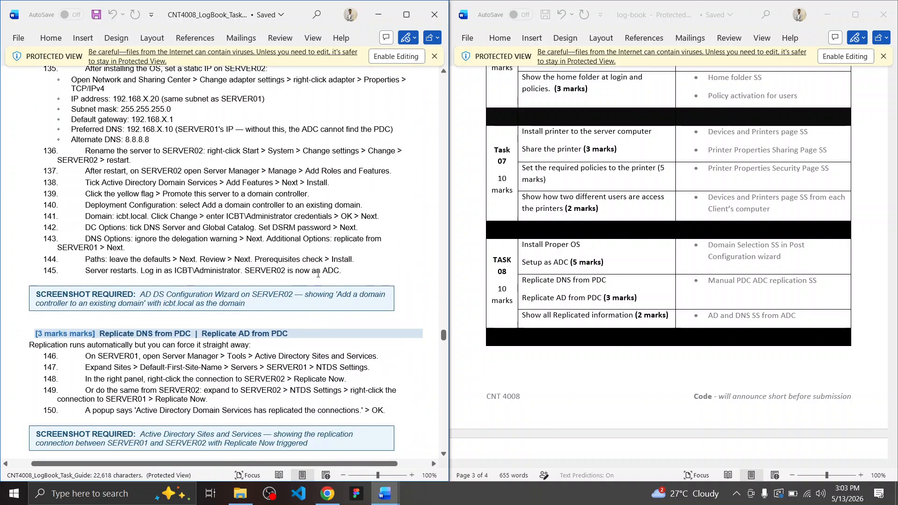
key("ctrl+super+Right")
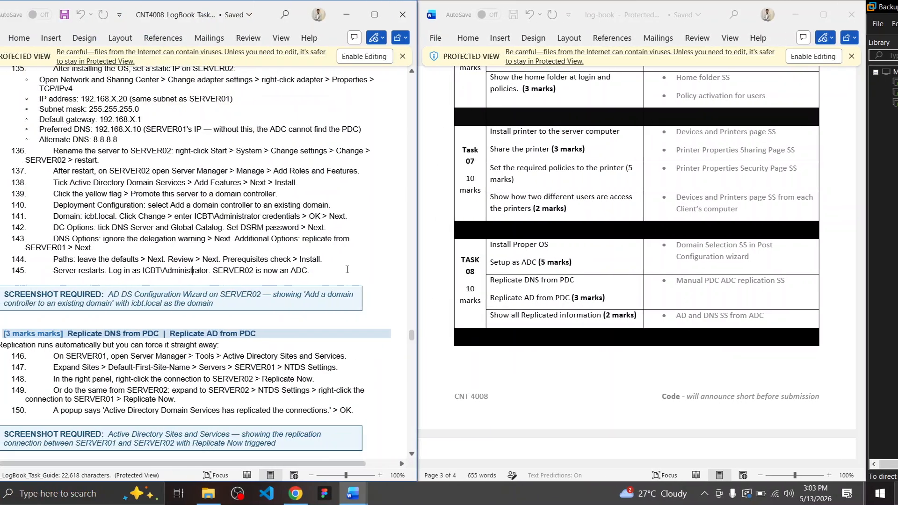
scroll(187, 290, "down", 3)
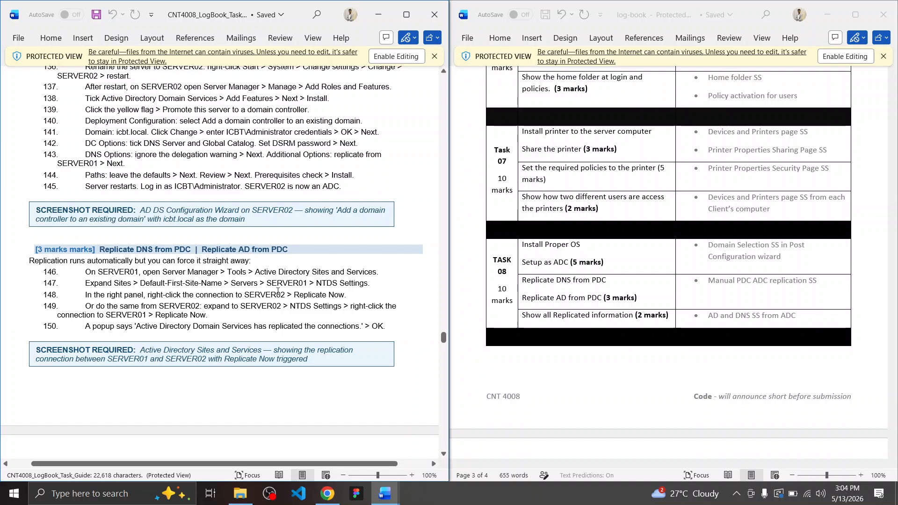
key("ctrl+super+Right")
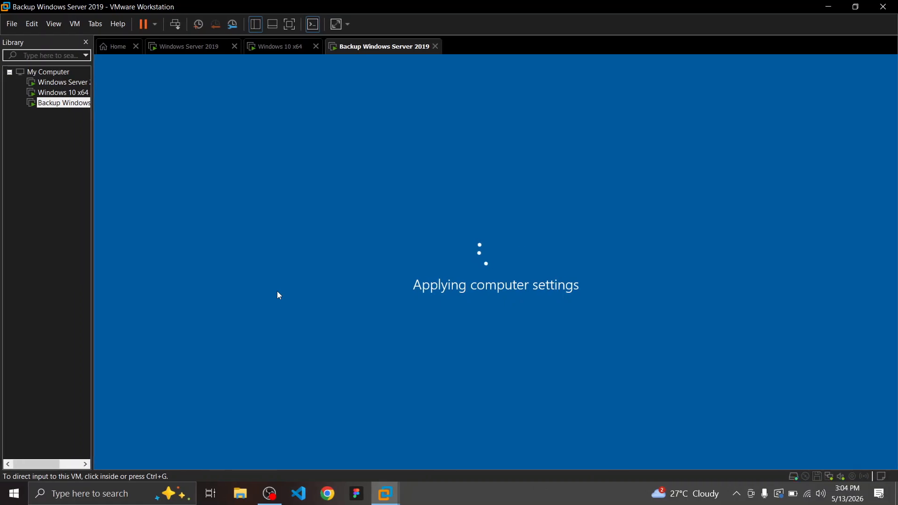
key("ctrl+super+Left")
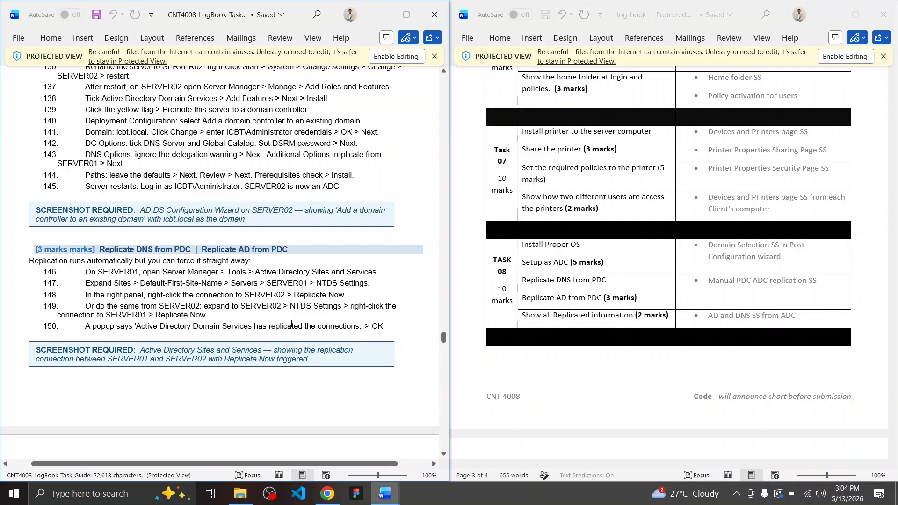
scroll(293, 309, "down", 8)
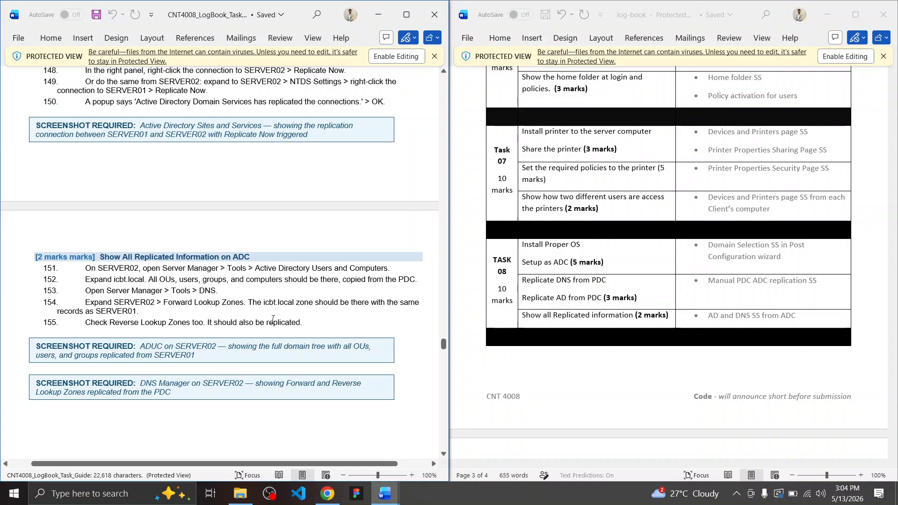
scroll(272, 319, "down", 10)
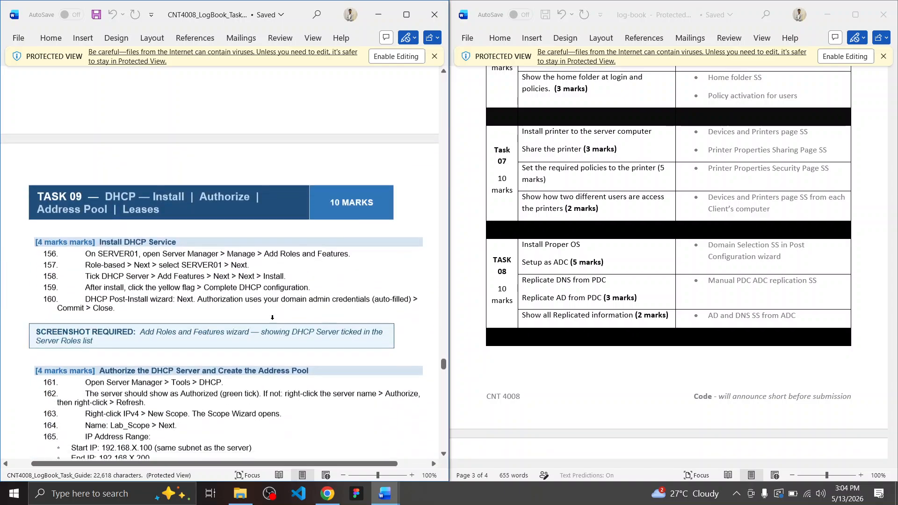
scroll(273, 318, "up", 10)
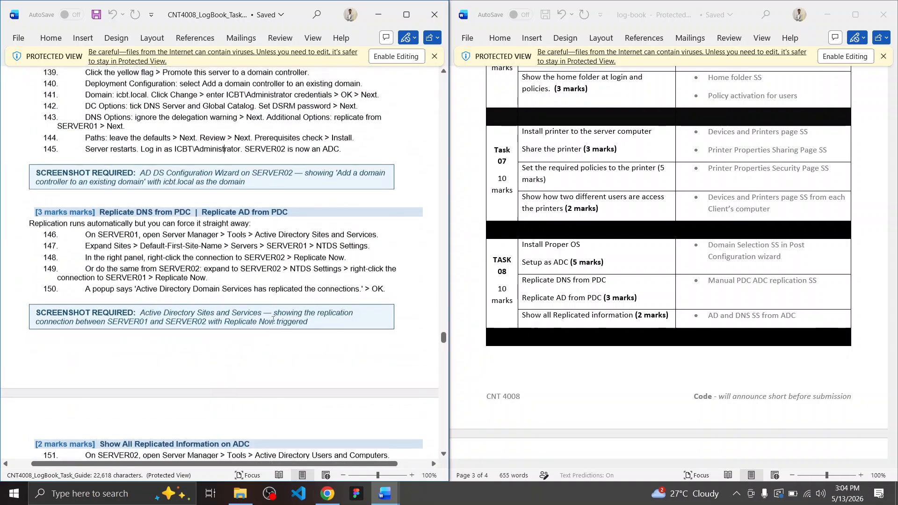
scroll(274, 320, "up", 7)
key("ctrl+super+Right")
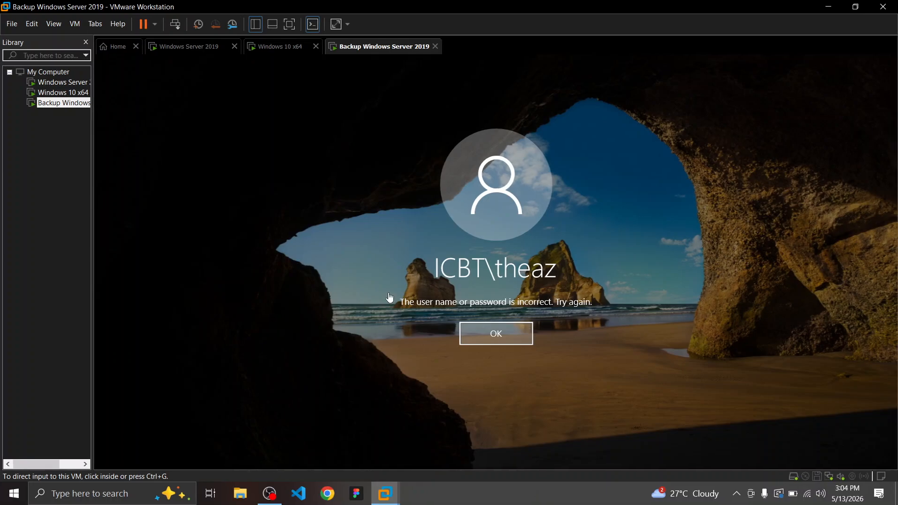
Dismiss the incorrect-password error and switch to a sign-in form for another user
left_click(483, 333)
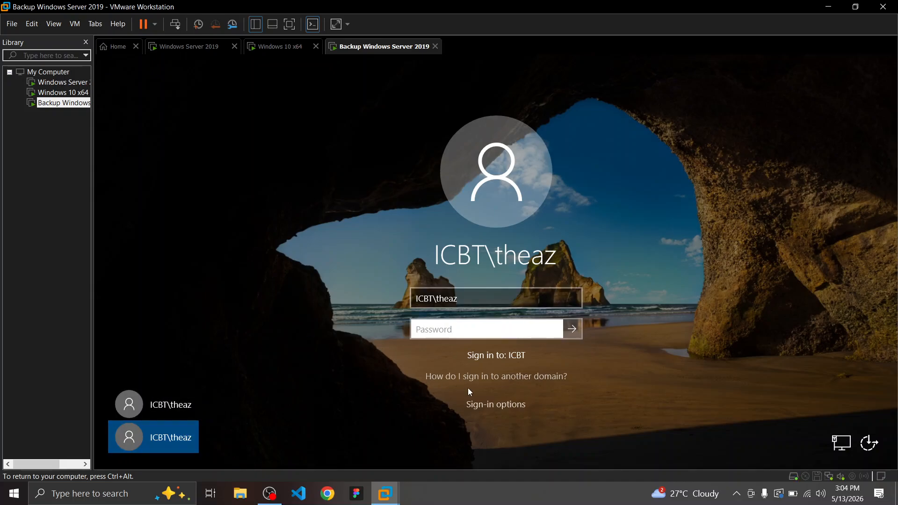
left_click(487, 404)
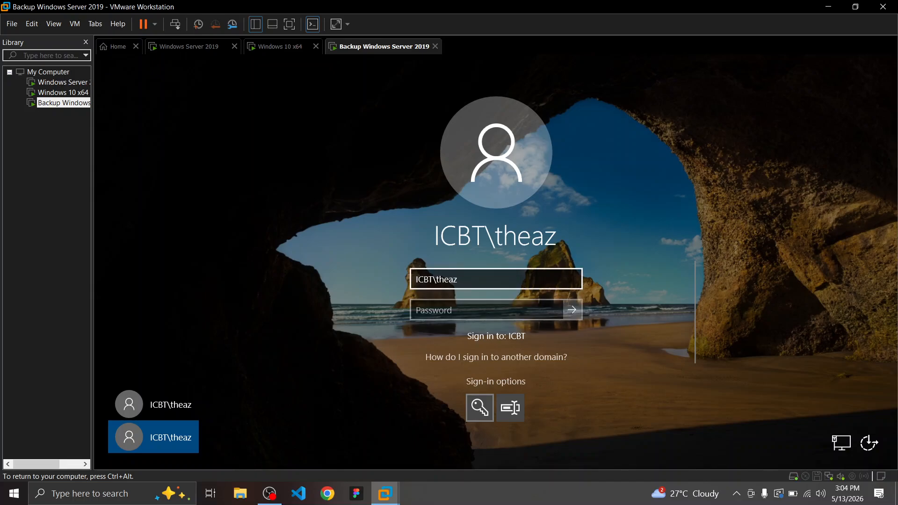
double_click(448, 280)
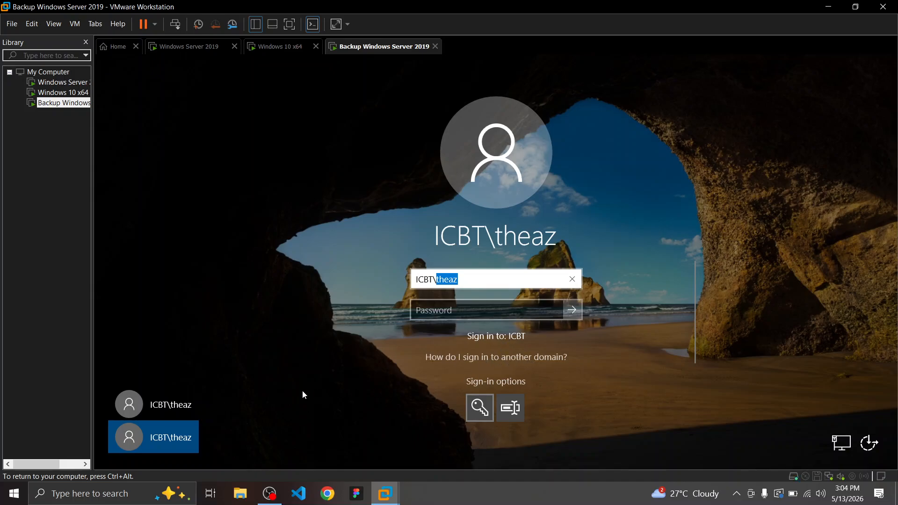
left_click(164, 406)
left_click(176, 439)
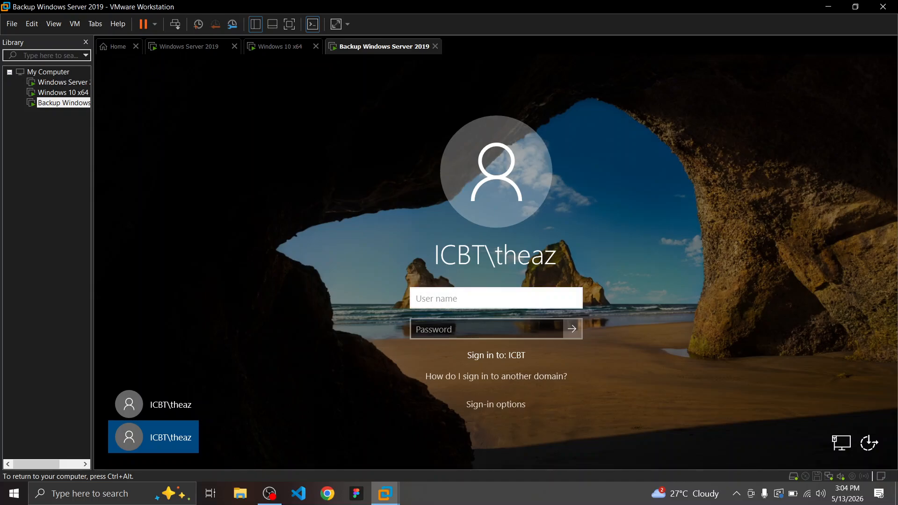
Sign in to SERVER02 as ICBT\Administrator with the domain password
type("ICBT\\Administrator")
key("Tab")
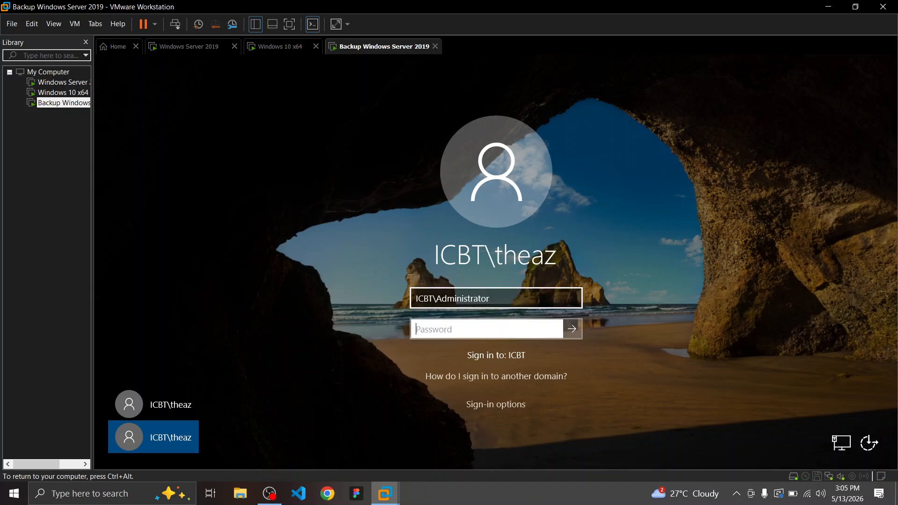
type("•••••••••")
key("Return")
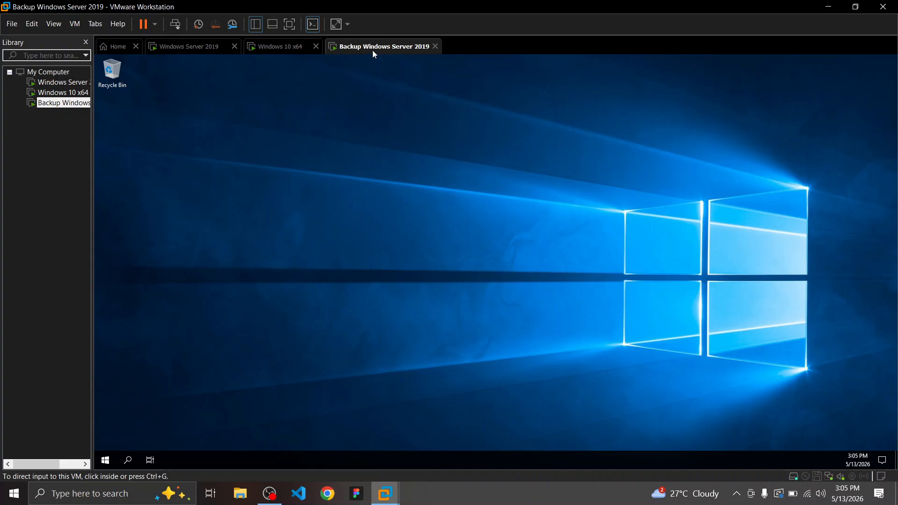
Close the Windows Admin Center pop-up in Server Manager and return to the guides desktop
left_click(368, 157)
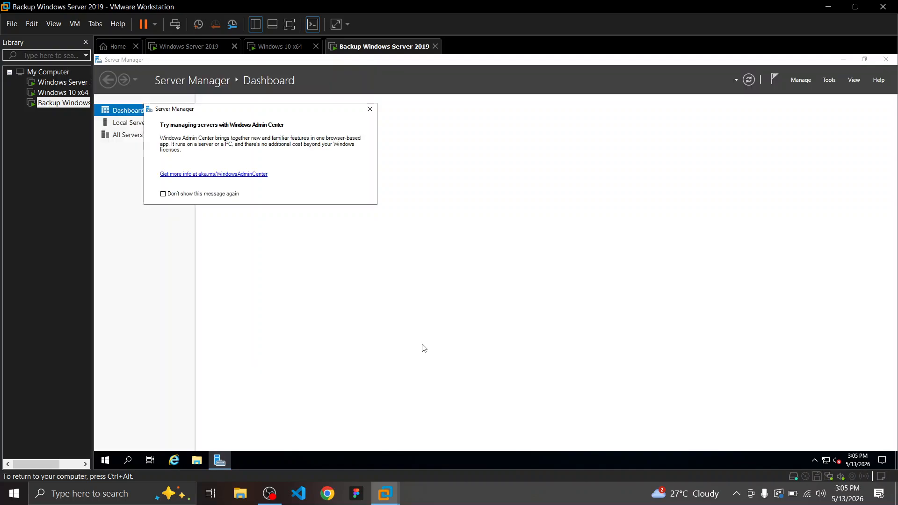
left_click(370, 110)
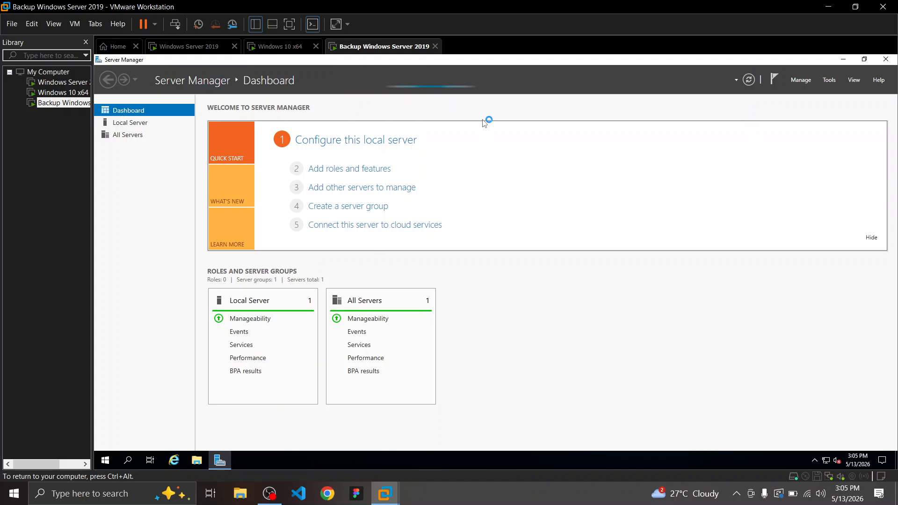
key("ctrl+alt")
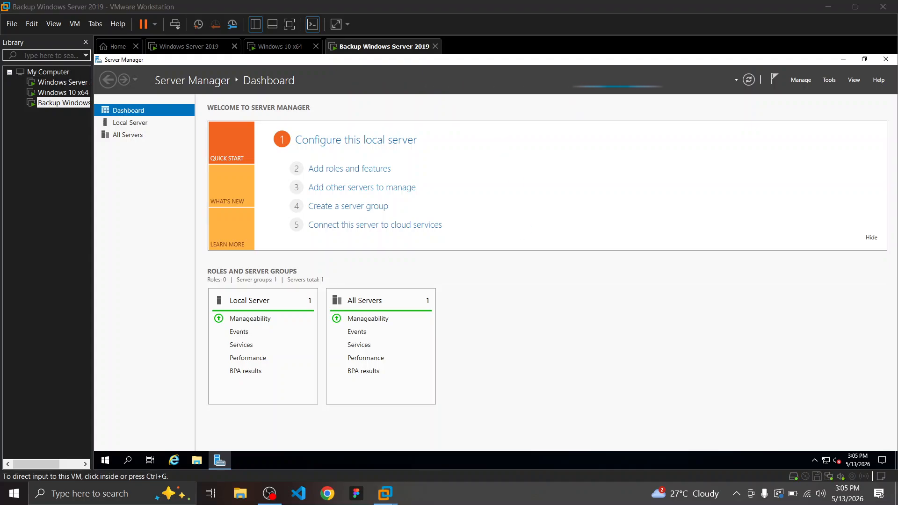
key("ctrl+super+Left")
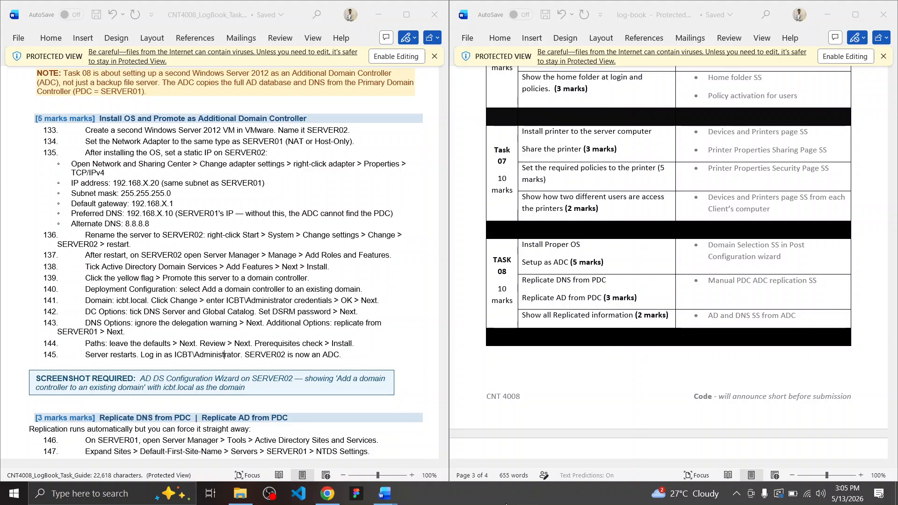
Review the guide's Replicate DNS from PDC steps against the Task 08 log-book row
scroll(132, 320, "down", 5)
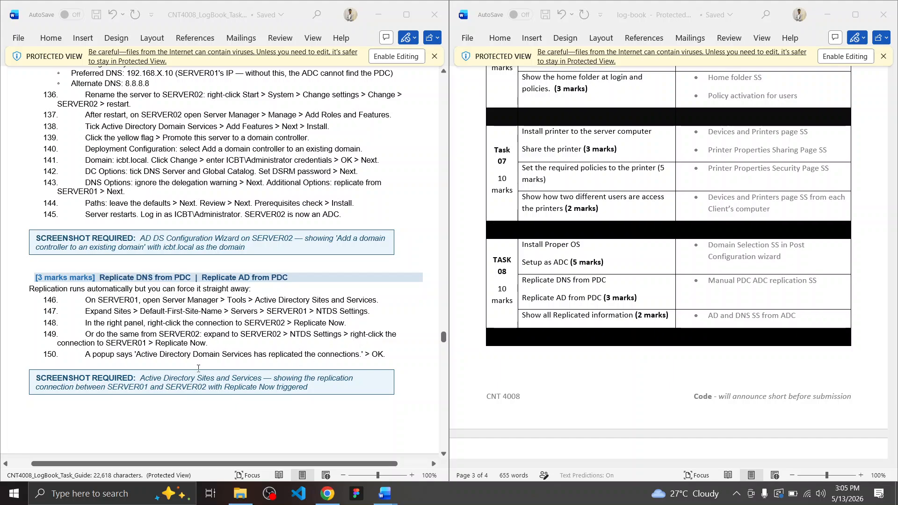
scroll(212, 354, "down", 2)
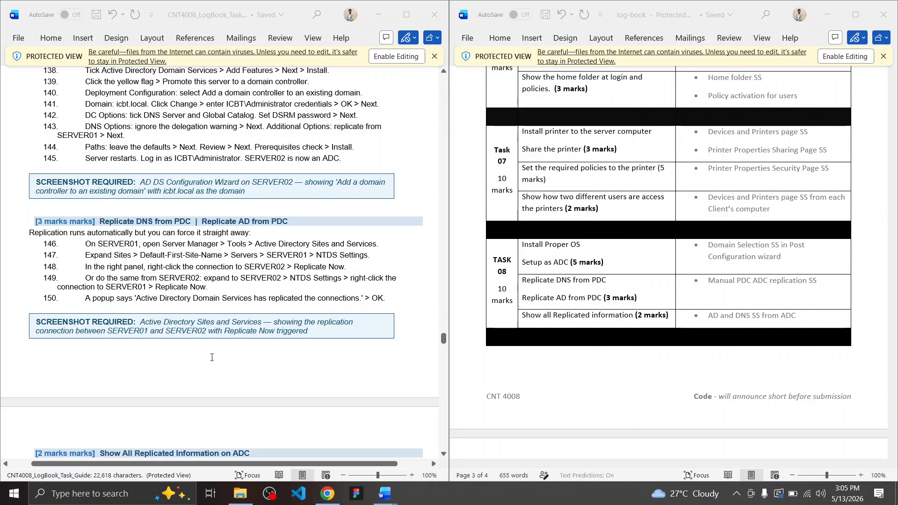
scroll(214, 358, "down", 1)
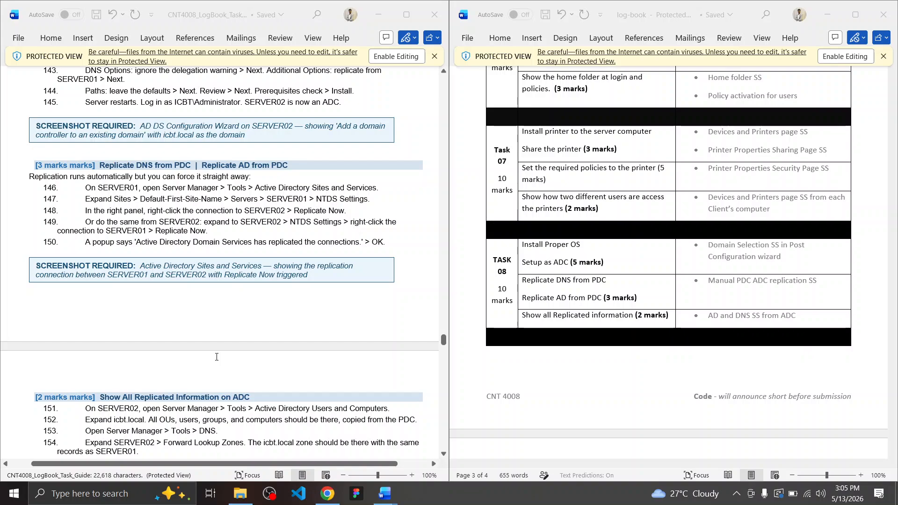
scroll(217, 358, "up", 1)
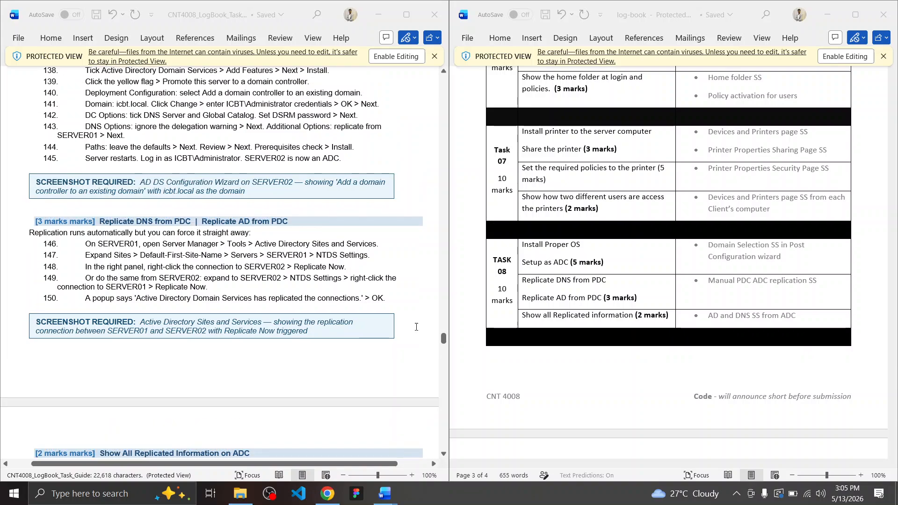
left_click_drag(545, 284, 599, 278)
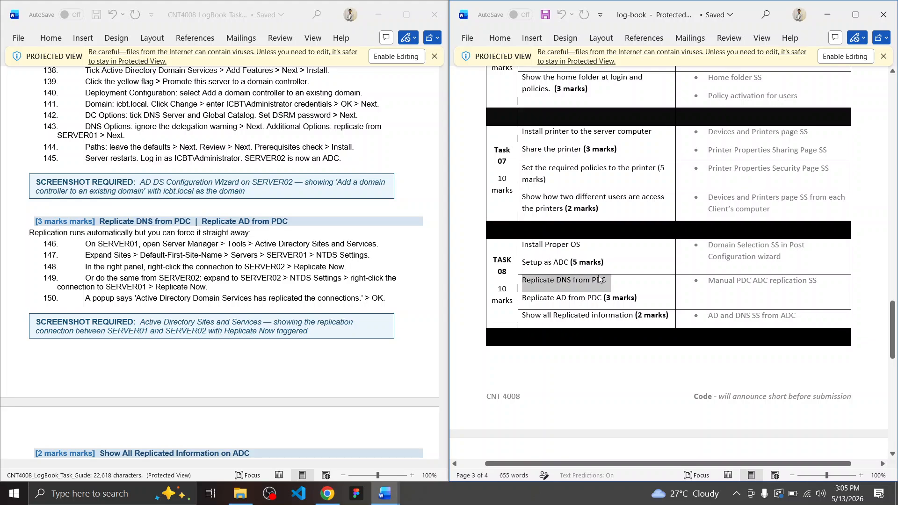
left_click(600, 280)
key("ctrl+super+Right")
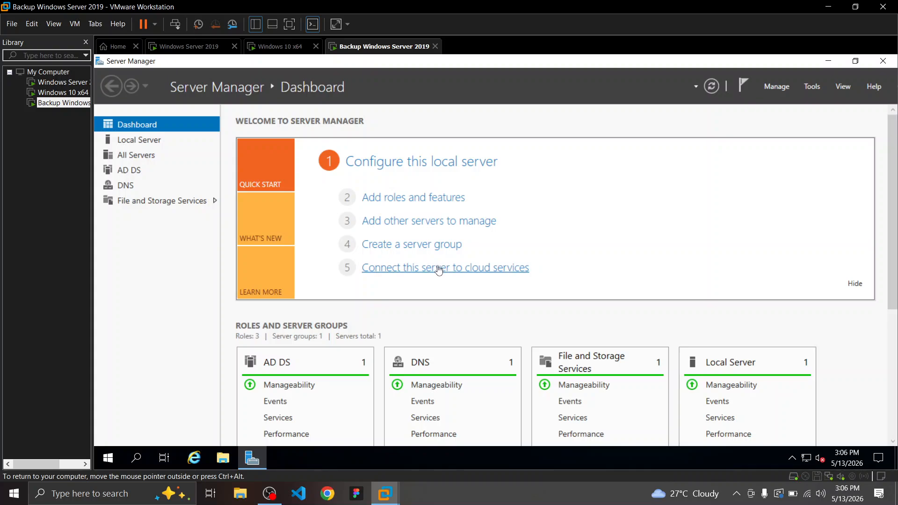
left_click(439, 270)
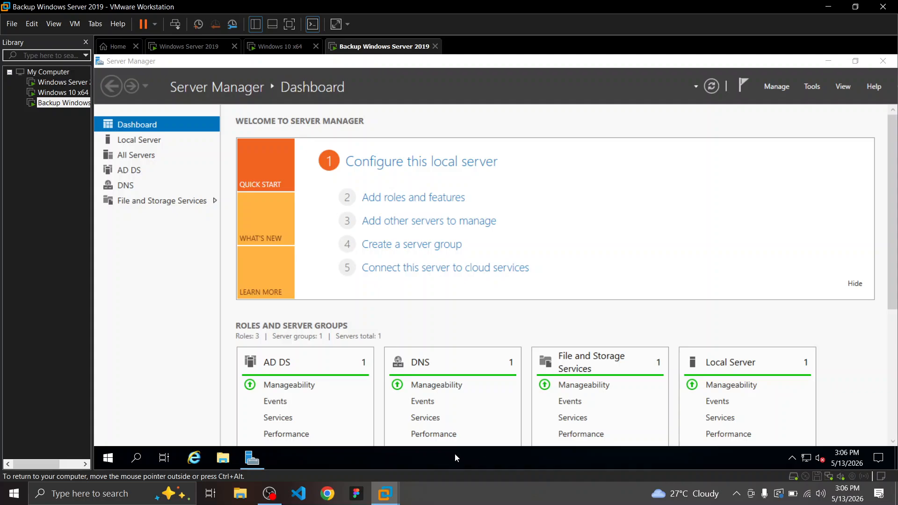
key("ctrl+super+Left")
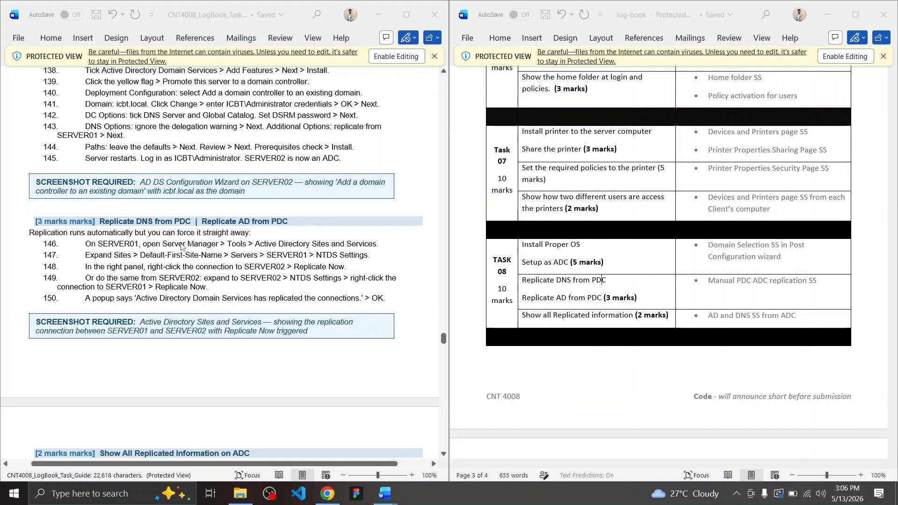
Highlight step 146's SERVER01 instruction, then switch to the primary Windows Server 2019 VM
double_click(114, 249)
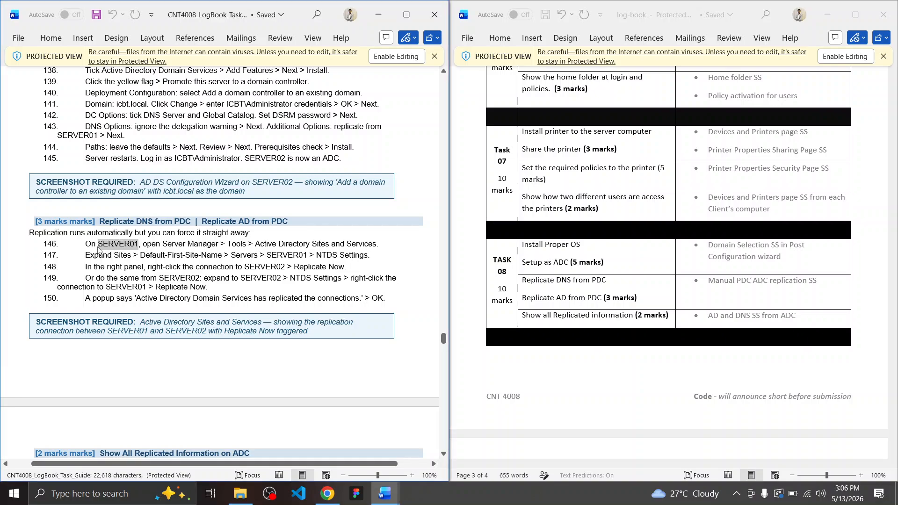
left_click(99, 248)
left_click_drag(84, 248, 384, 247)
key("alt+Tab")
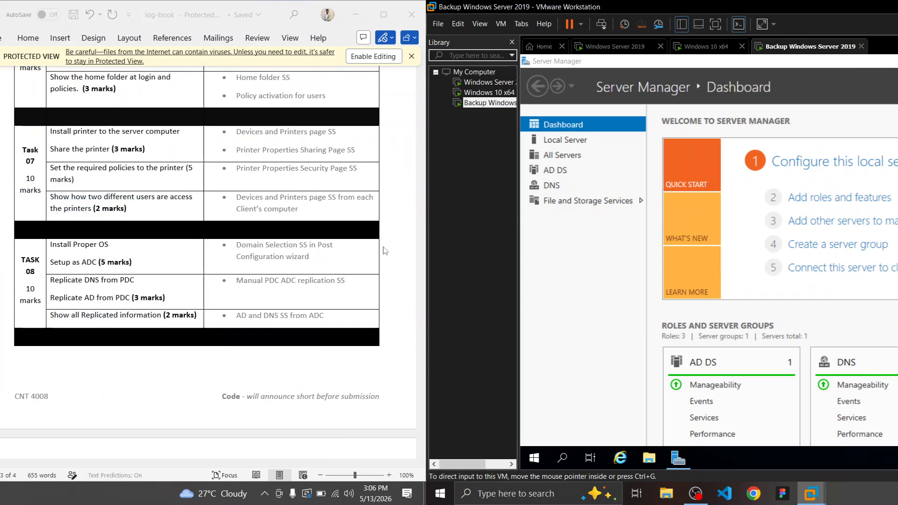
left_click(192, 49)
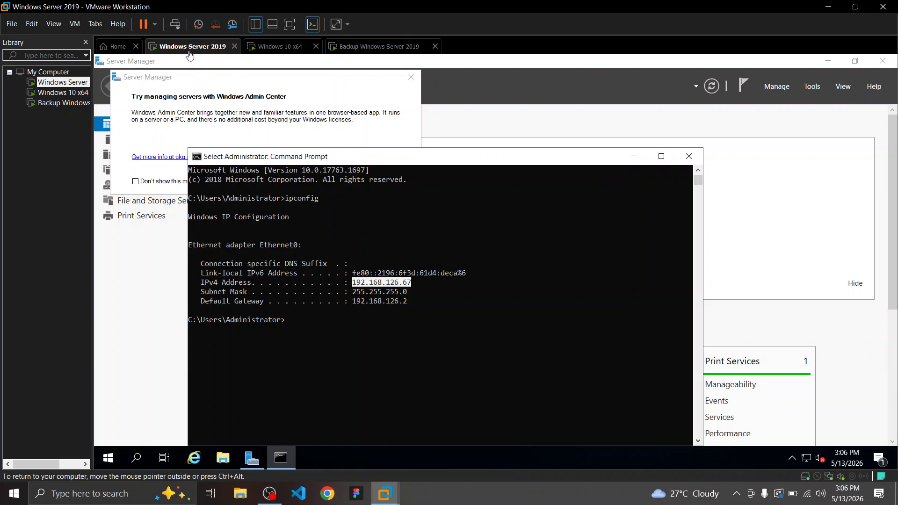
Launch Active Directory Sites and Services from Server Manager's AD DS Tools menu on SERVER01
left_click(254, 462)
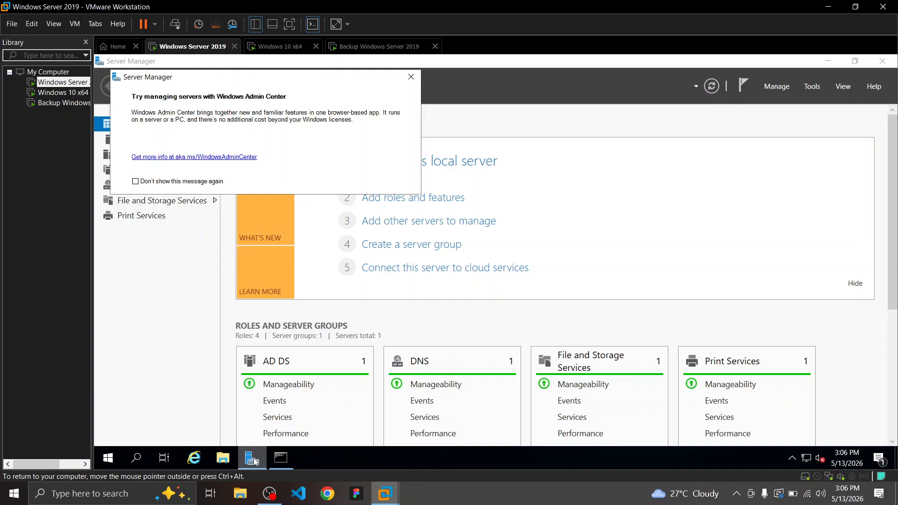
left_click(412, 76)
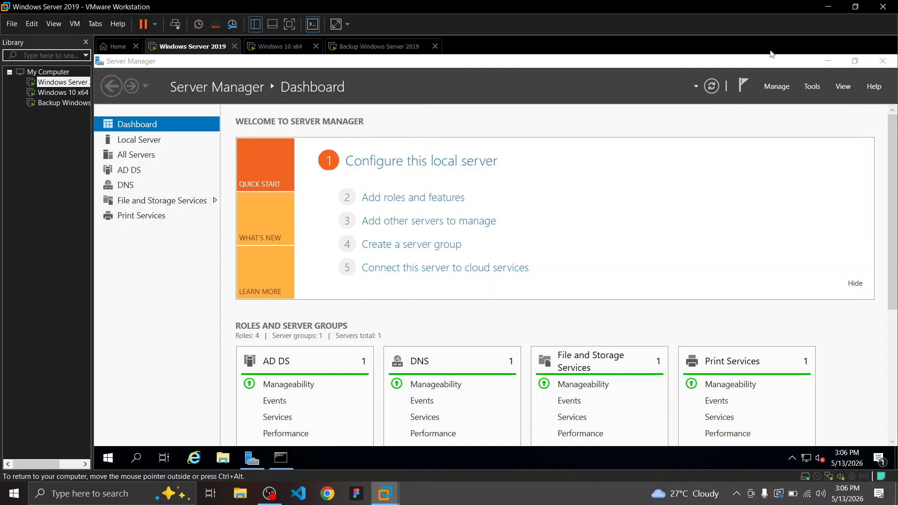
left_click(150, 171)
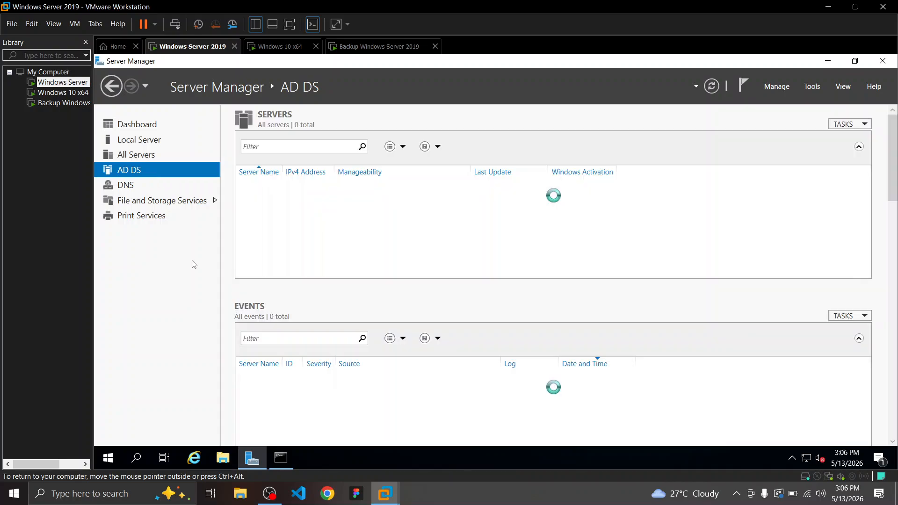
left_click(482, 466)
left_click(489, 494)
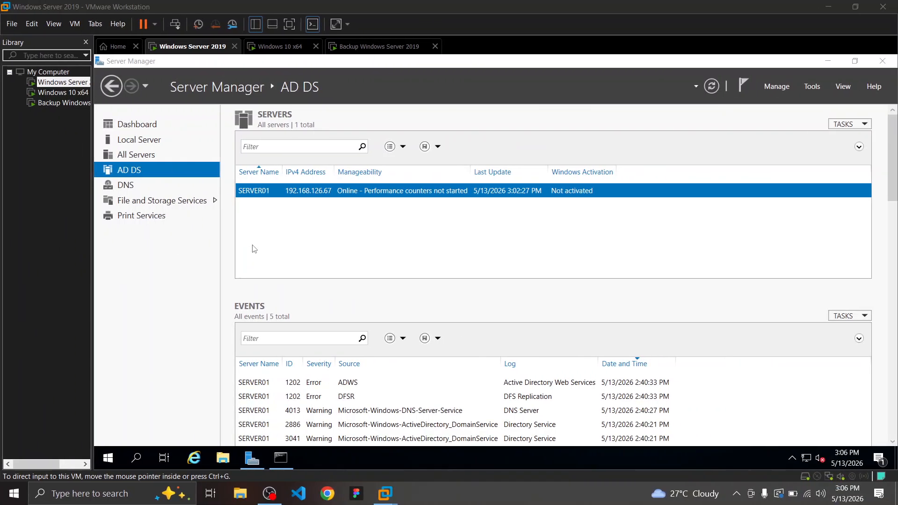
left_click(812, 87)
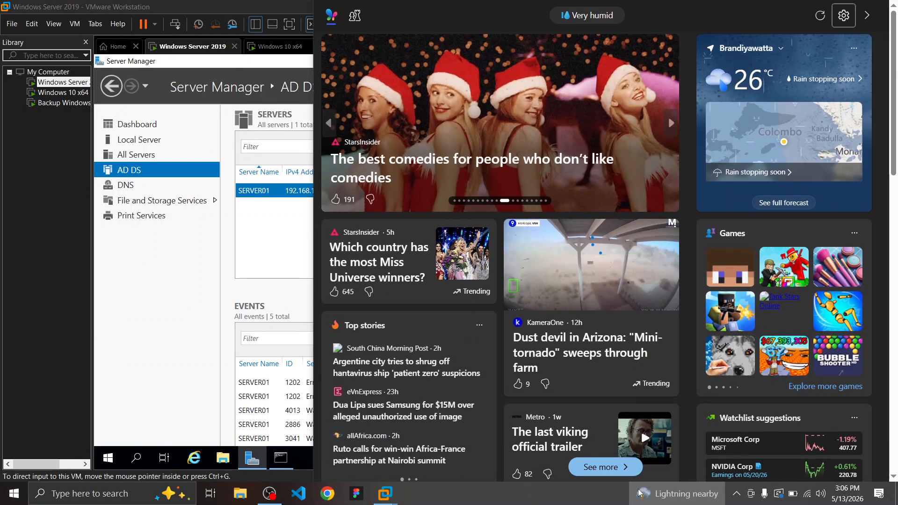
key("ctrl+super+Left")
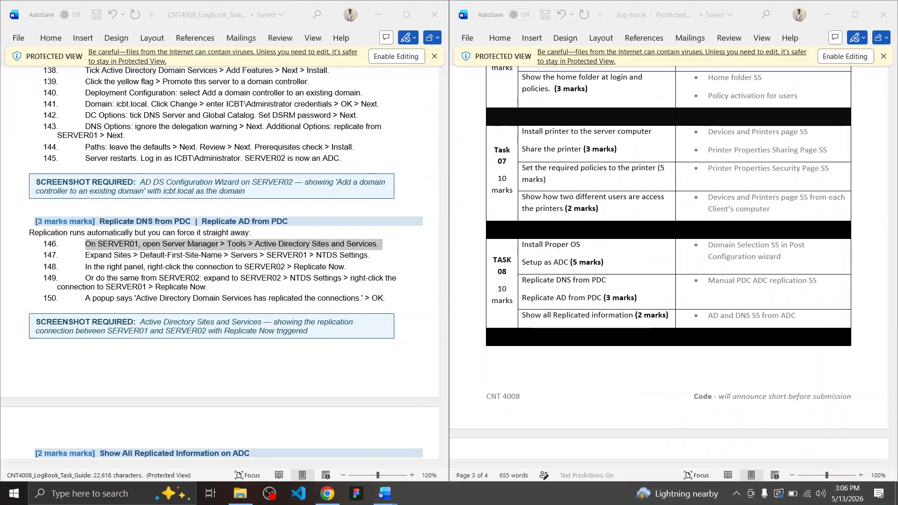
key("ctrl+super+Right")
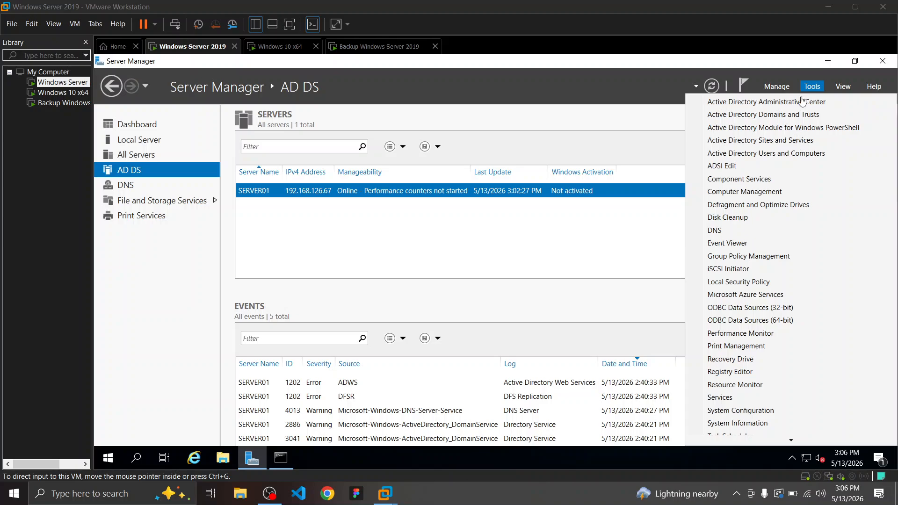
left_click(785, 141)
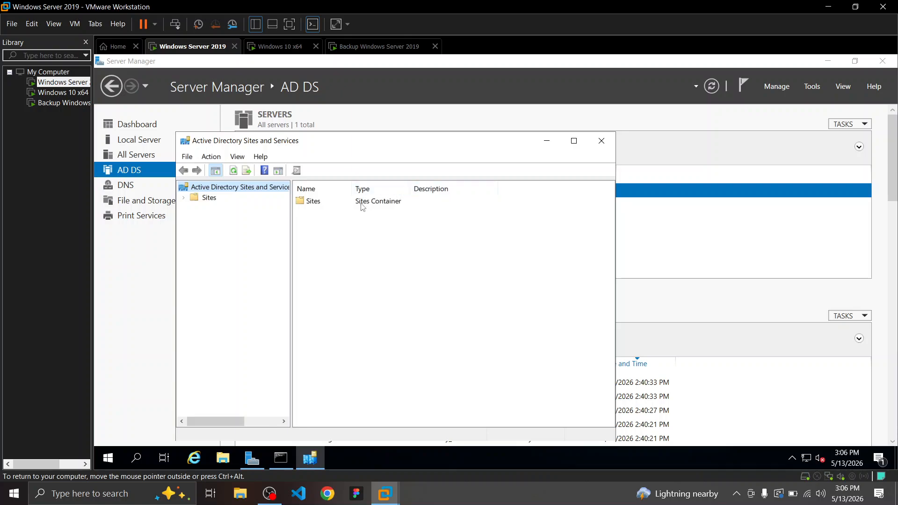
Explore the Sites, Subnets, Inter-Site Transports and Default-First-Site-Name containers, then collapse Sites
double_click(361, 204)
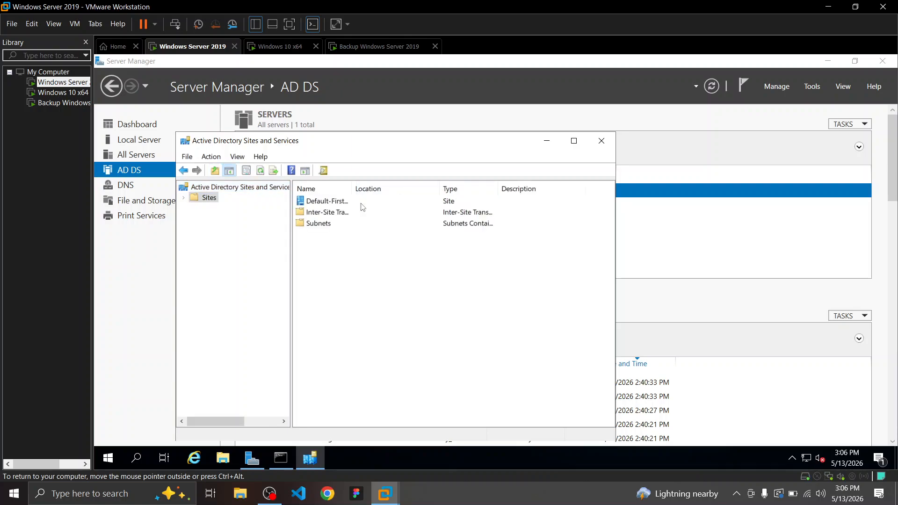
double_click(337, 224)
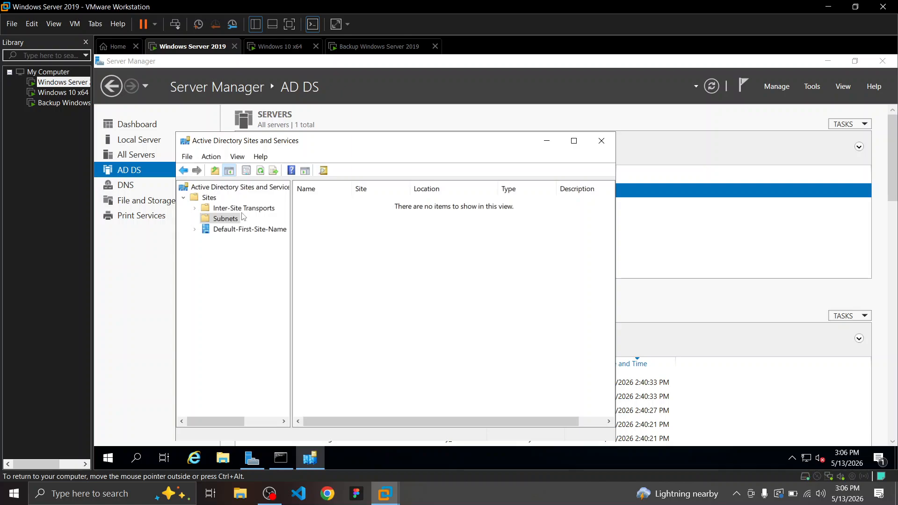
double_click(223, 208)
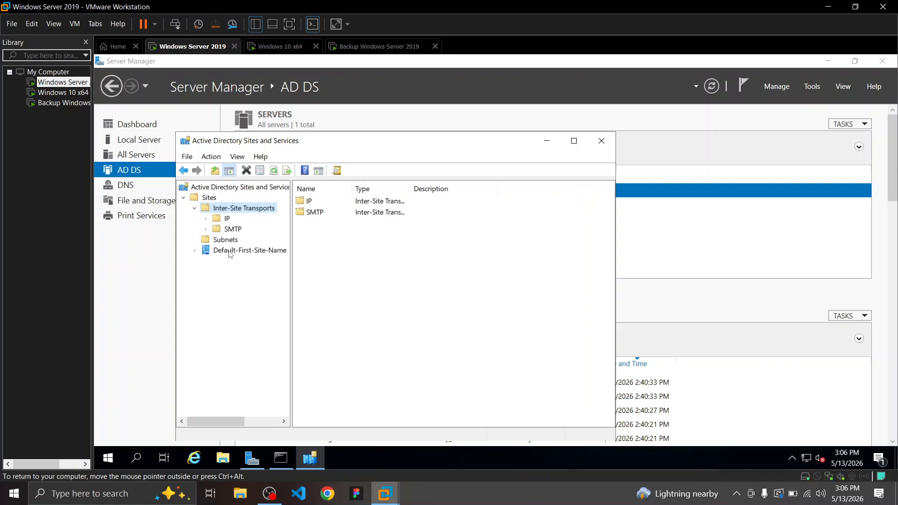
left_click(231, 251)
double_click(323, 213)
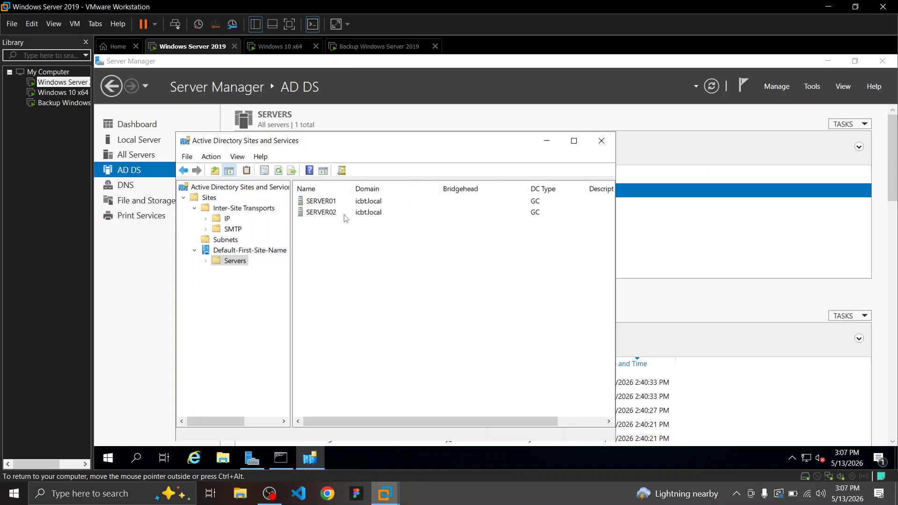
left_click(204, 200)
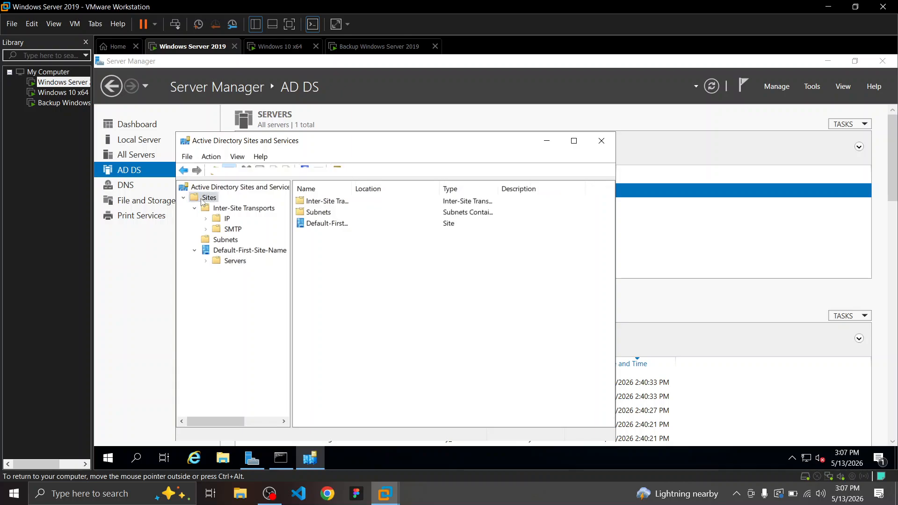
left_click(184, 198)
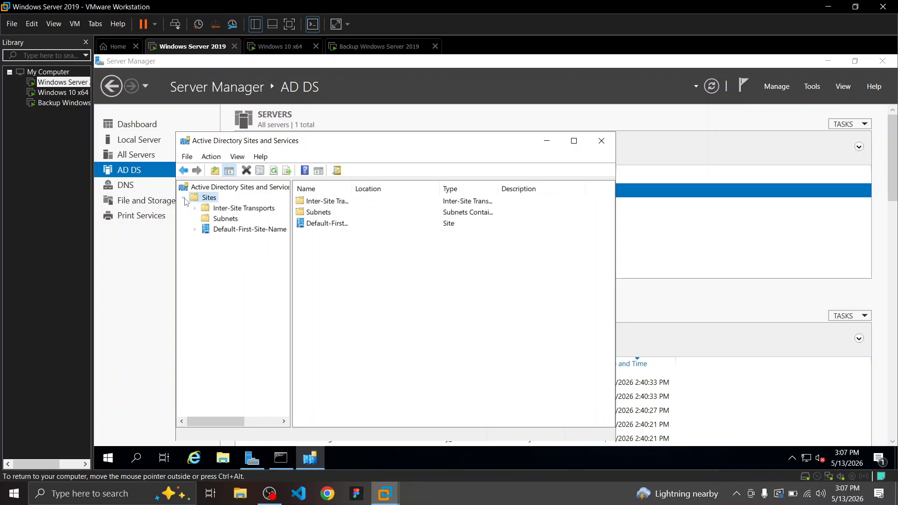
Check the Sites and Services path given in guide step 147
left_click(490, 495)
key("ctrl+super+Left")
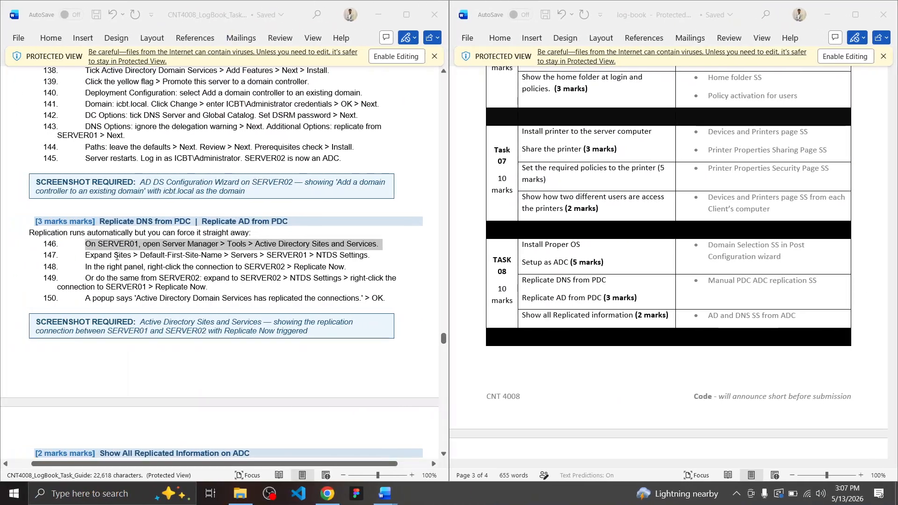
left_click_drag(155, 257, 336, 261)
key("ctrl+super+Right")
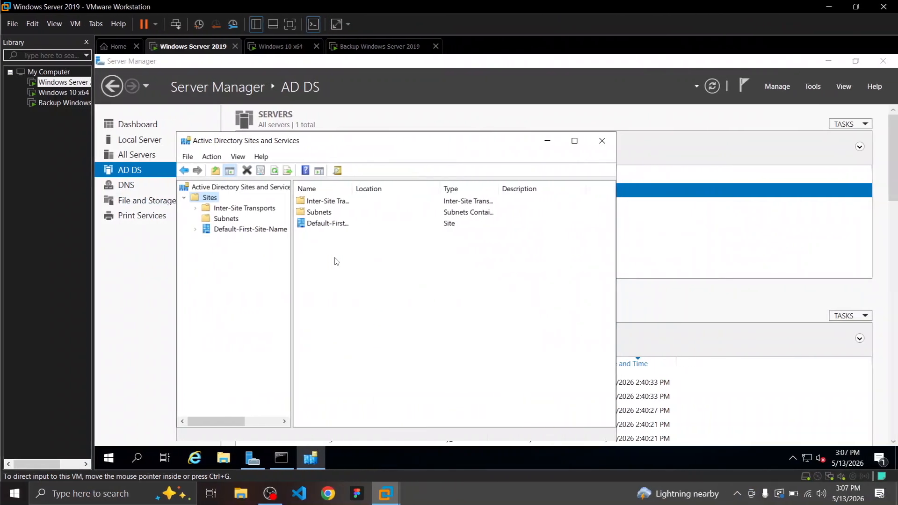
Open Default-First-Site-Name > Servers and point out the SERVER01 and SERVER02 entries
left_click(224, 230)
double_click(336, 202)
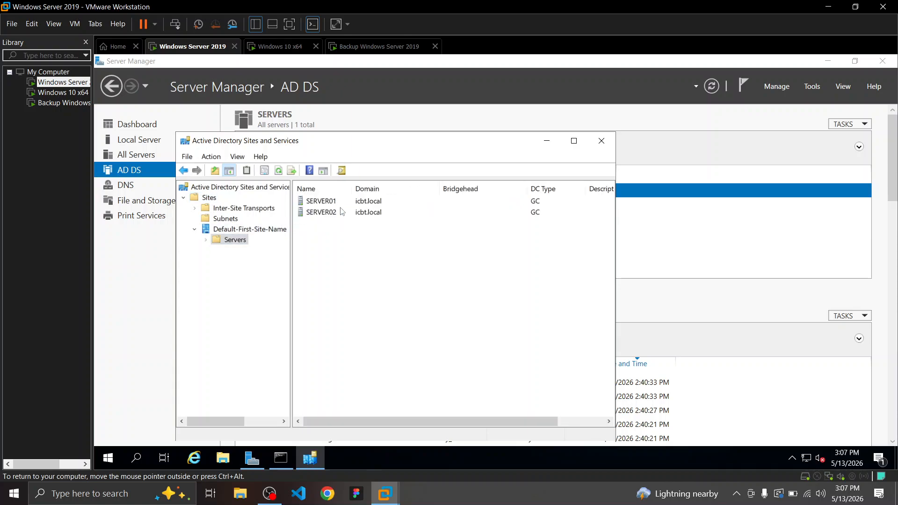
left_click(341, 203)
left_click(338, 214)
left_click(337, 202)
left_click(339, 213)
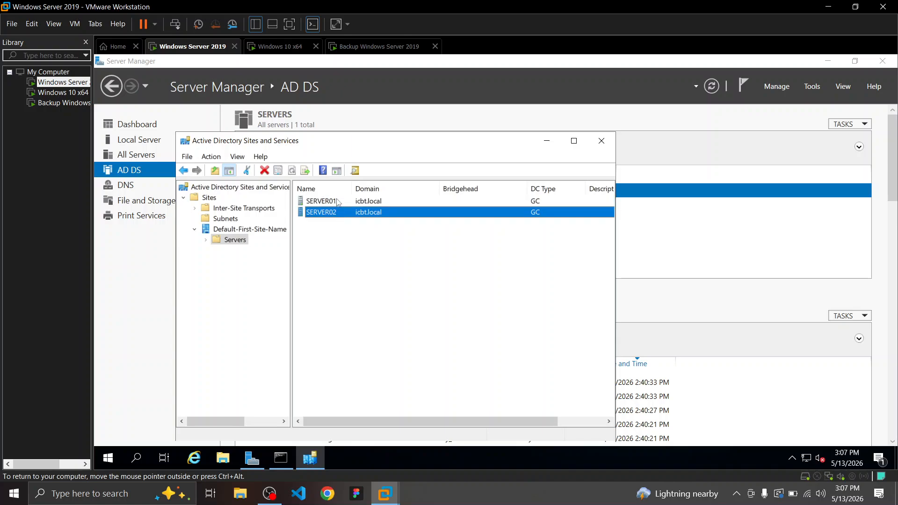
left_click(339, 203)
left_click(330, 214)
left_click(326, 204)
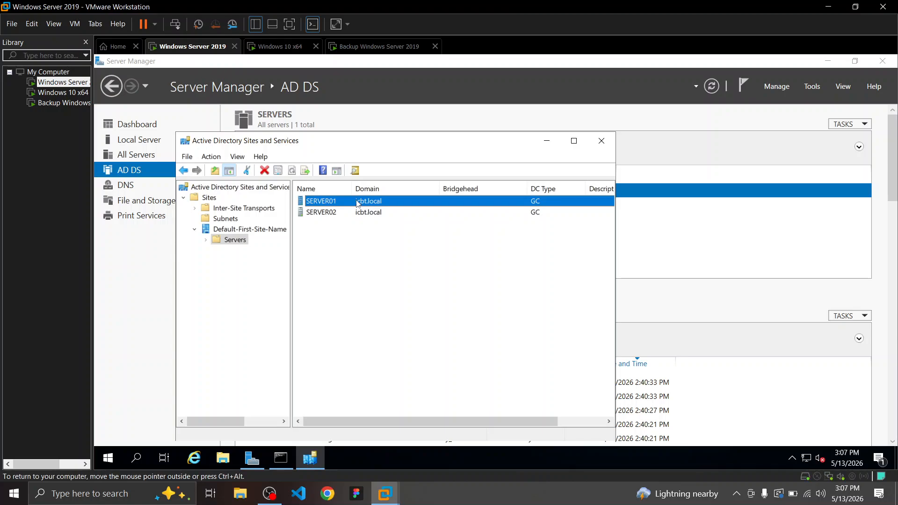
Open SERVER01's NTDS Settings, which lists no replication connections
double_click(359, 202)
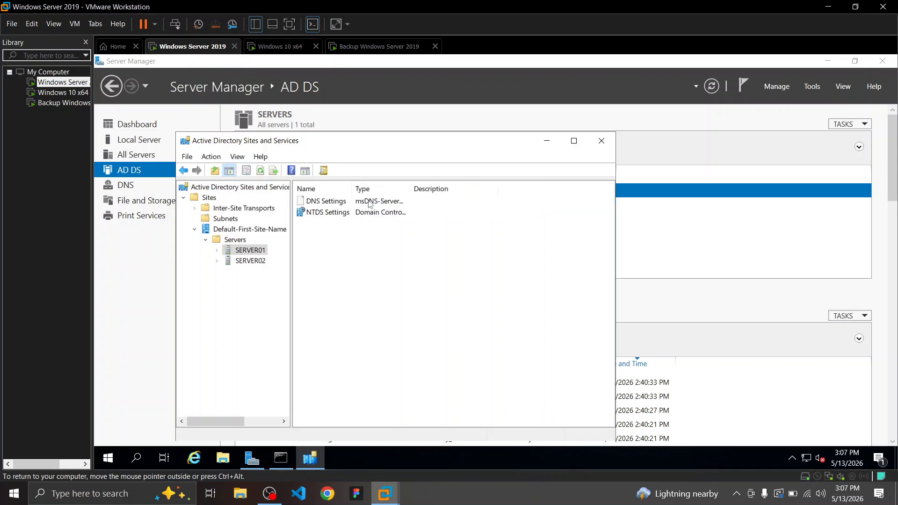
double_click(347, 214)
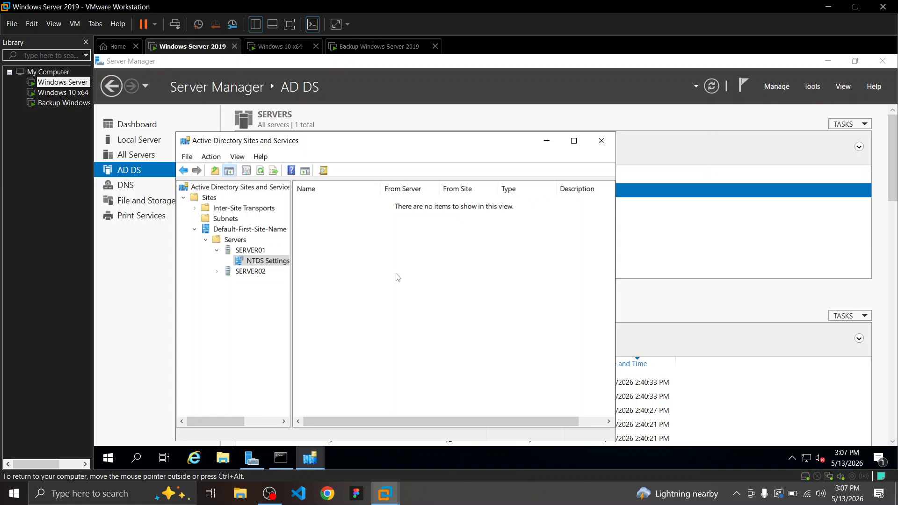
left_click(484, 489)
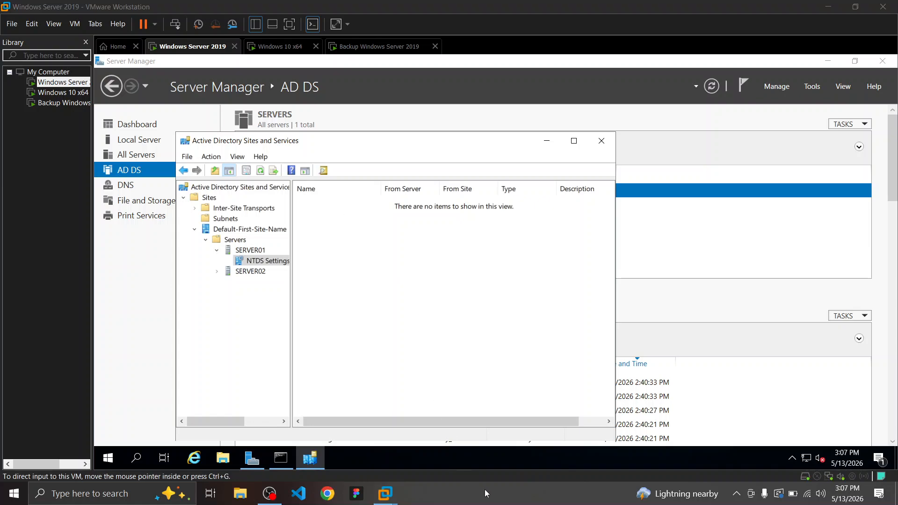
key("ctrl+super+Left")
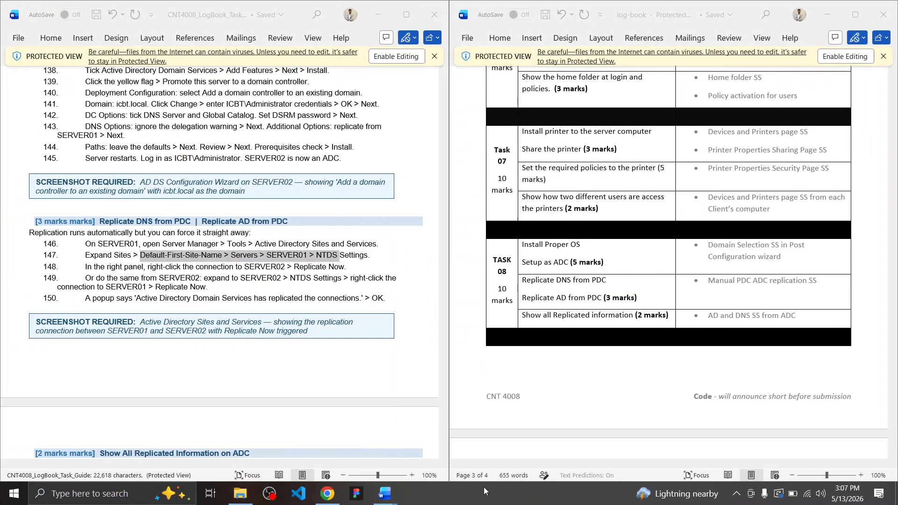
Reread guide step 148 and return to Sites and Services on the server VM
left_click(106, 266)
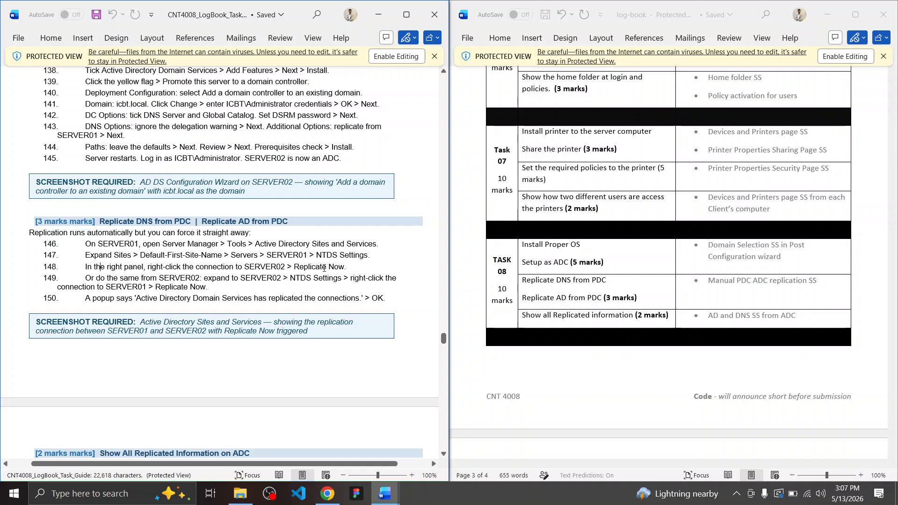
key("ctrl+super+Right")
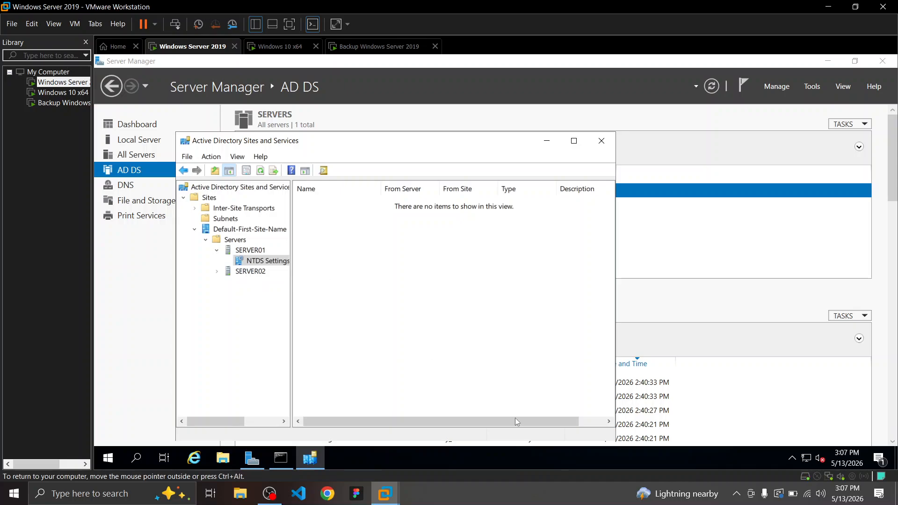
key("ctrl+super+Left")
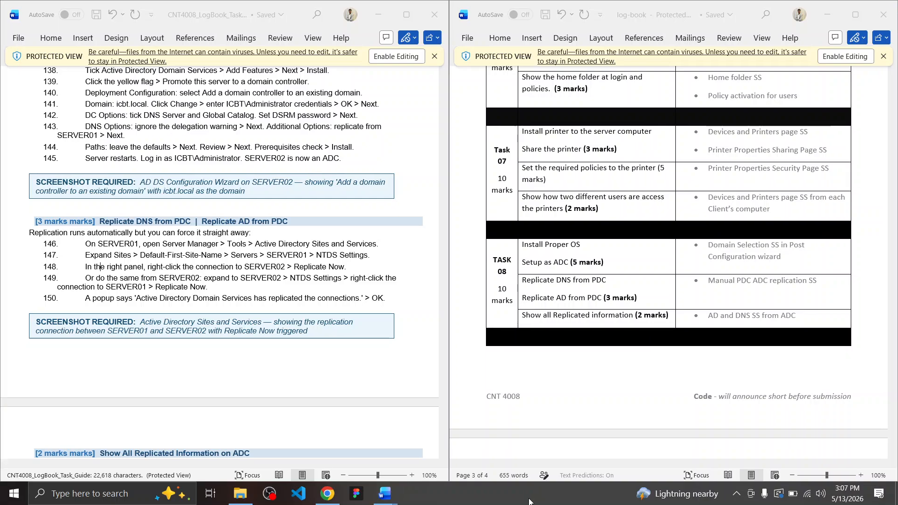
key("ctrl+super+Right")
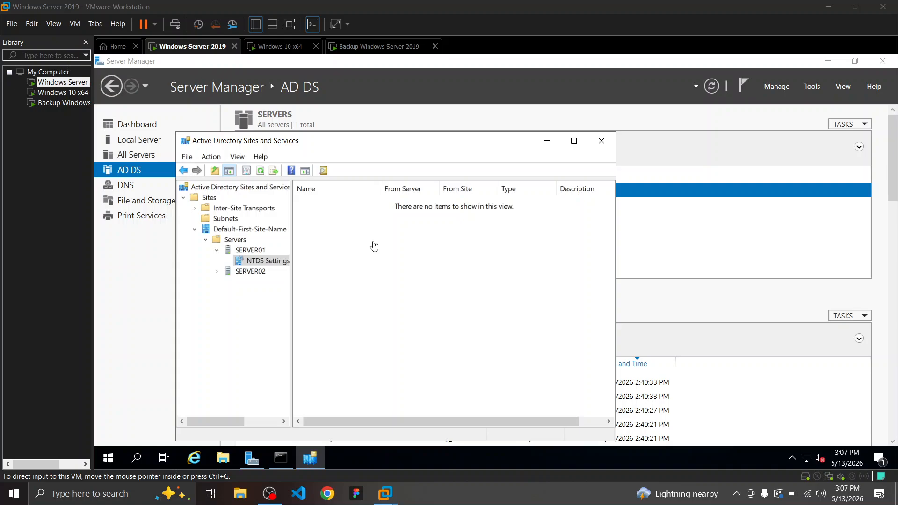
left_click(249, 274)
right_click(249, 274)
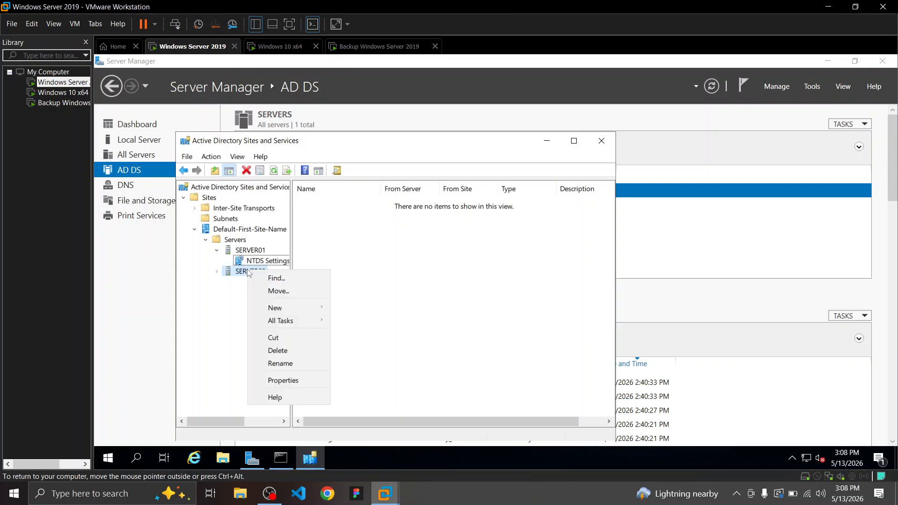
mouse_move(304, 312)
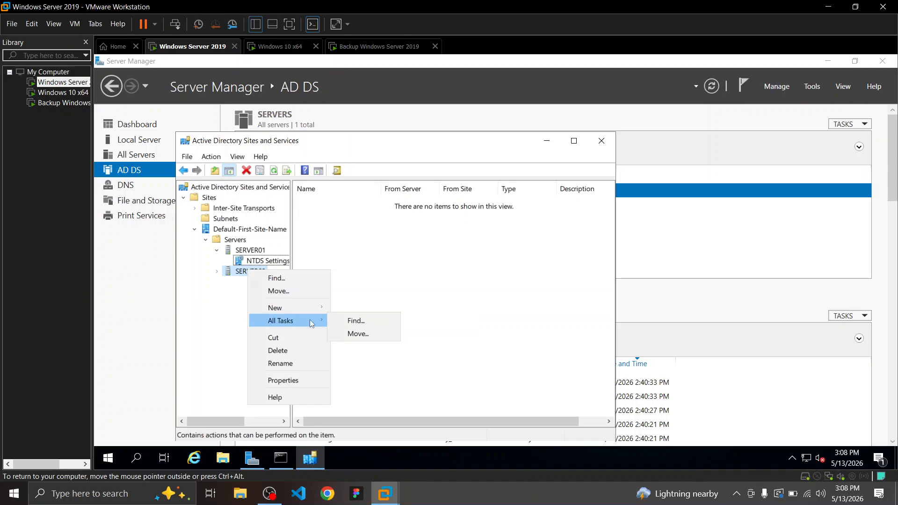
left_click(466, 357)
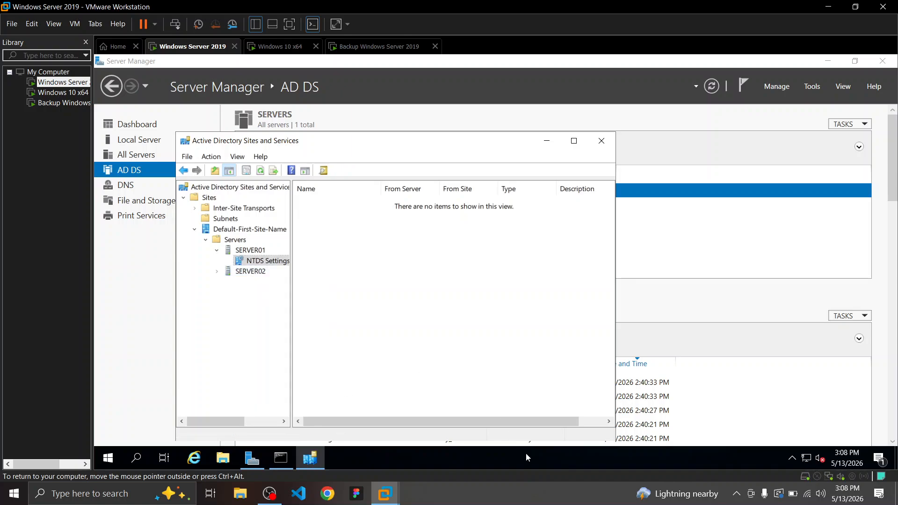
right_click(252, 263)
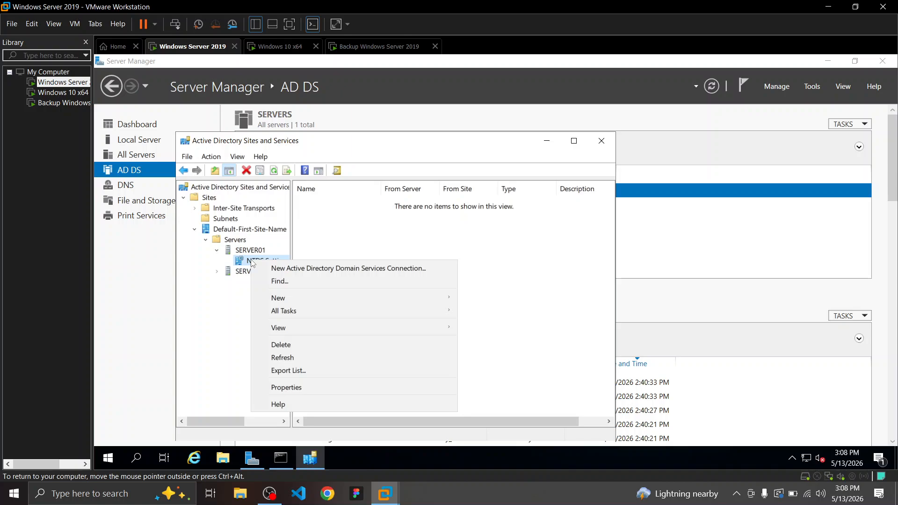
left_click(236, 283)
right_click(429, 199)
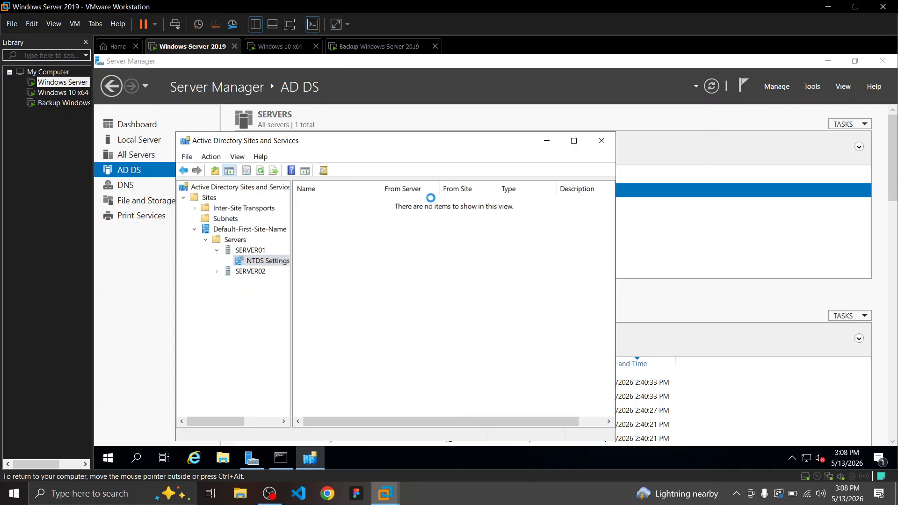
right_click(394, 244)
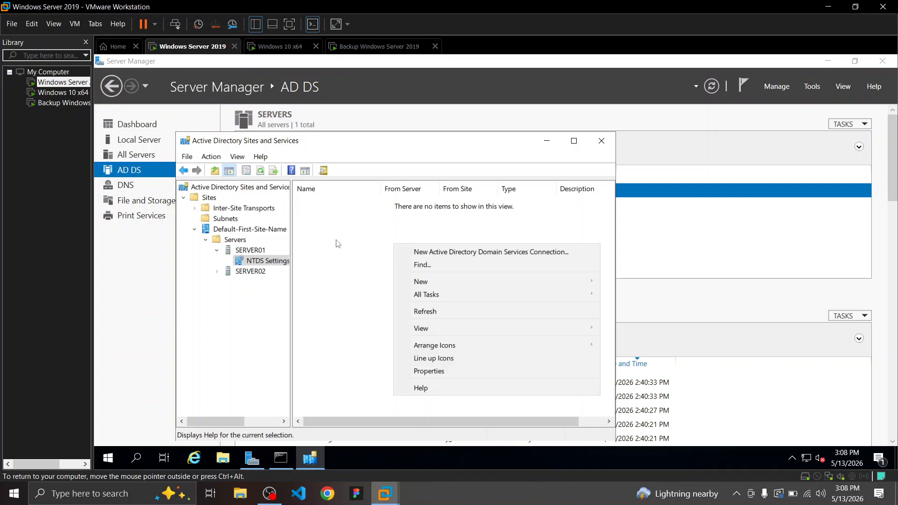
left_click(346, 372)
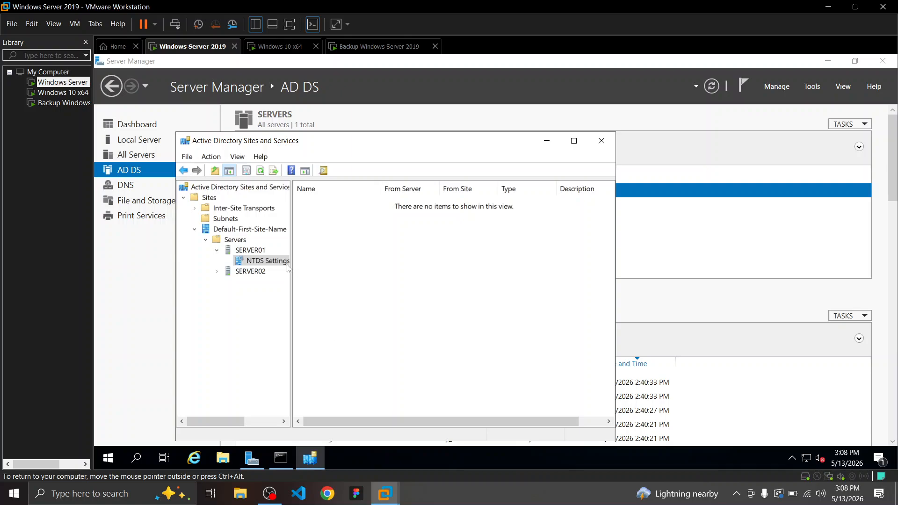
right_click(253, 262)
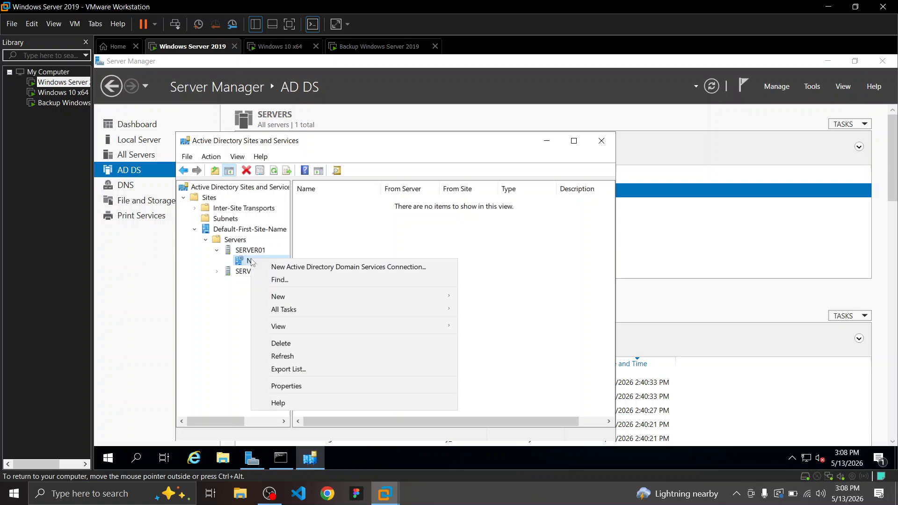
left_click(288, 270)
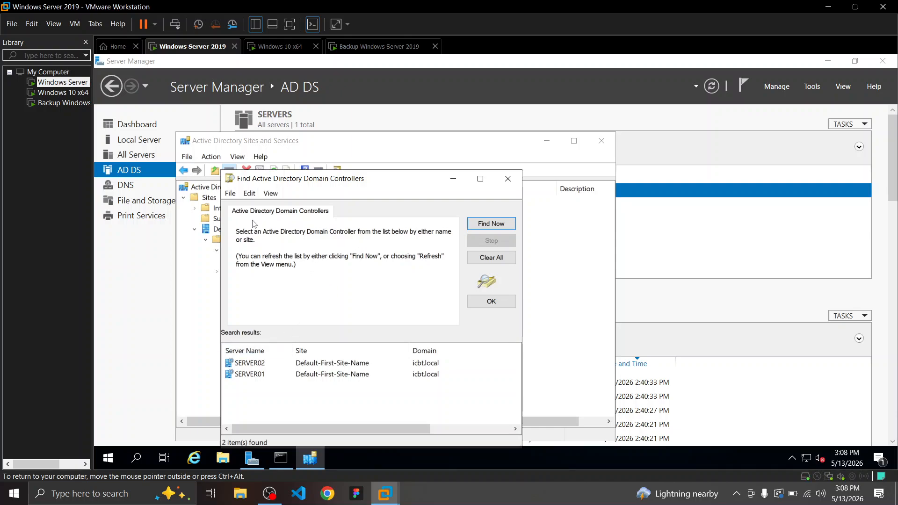
left_click(249, 193)
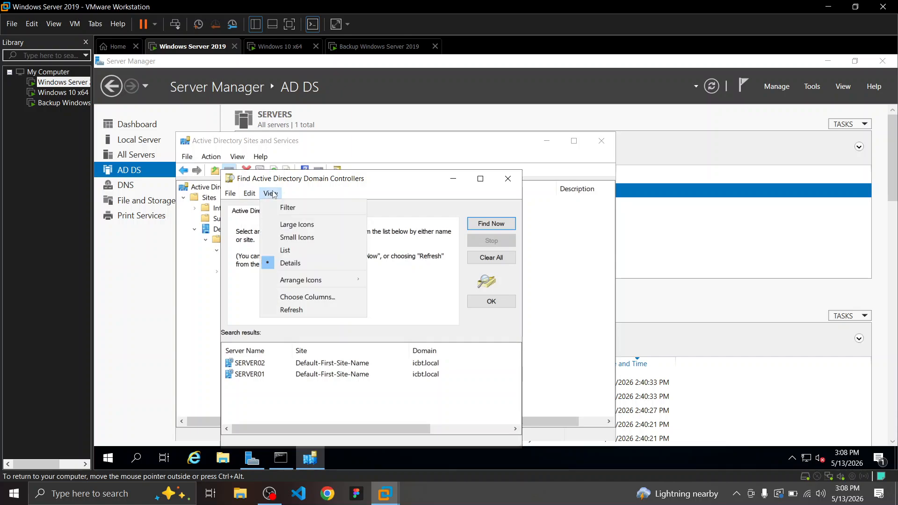
left_click(274, 194)
left_click(272, 194)
left_click(232, 194)
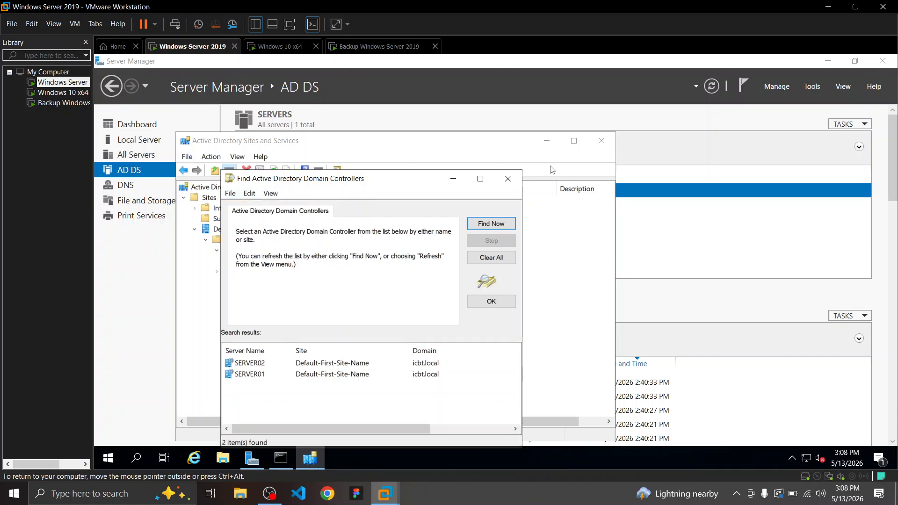
left_click(508, 178)
Run Check Replication Topology on SERVER01's NTDS Settings and acknowledge the result
left_click(243, 250)
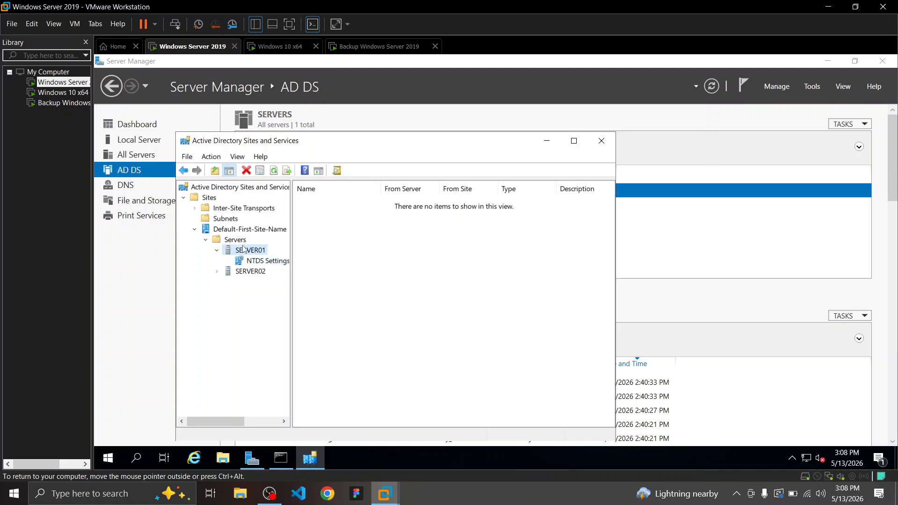
right_click(243, 250)
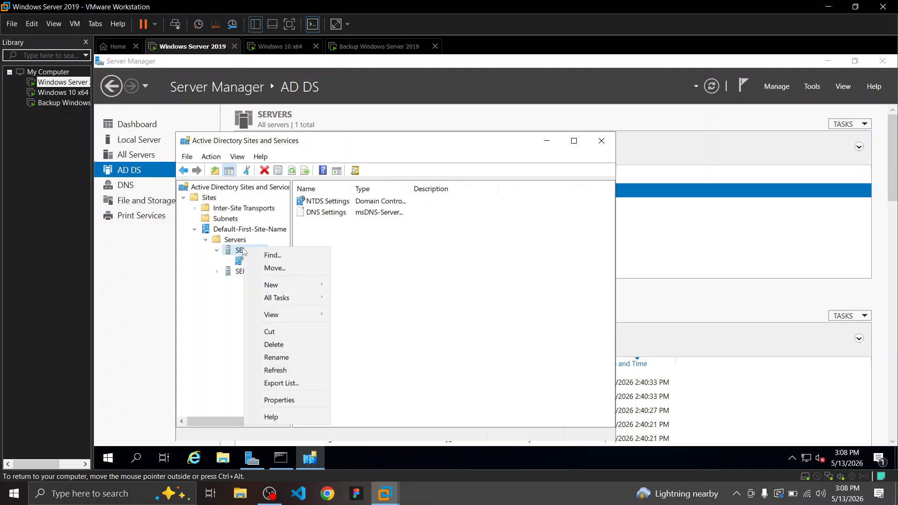
left_click(236, 251)
left_click(359, 201)
right_click(360, 201)
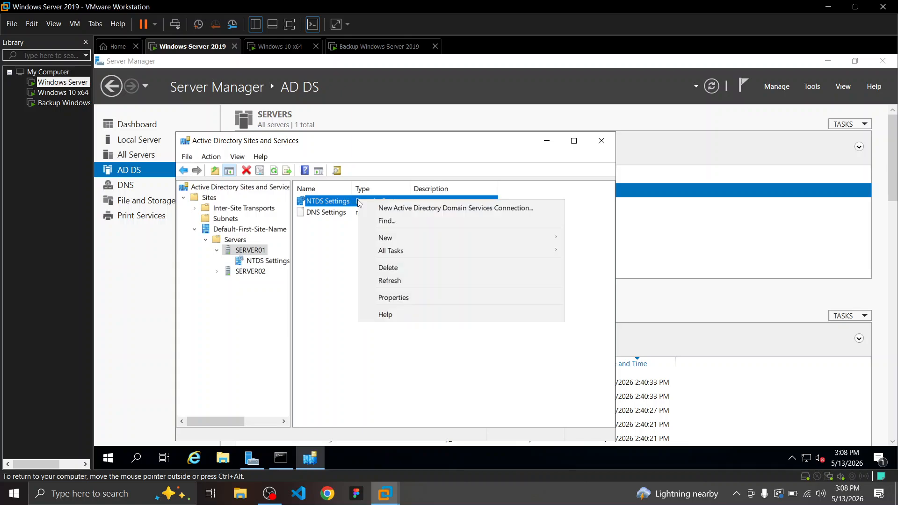
mouse_move(392, 238)
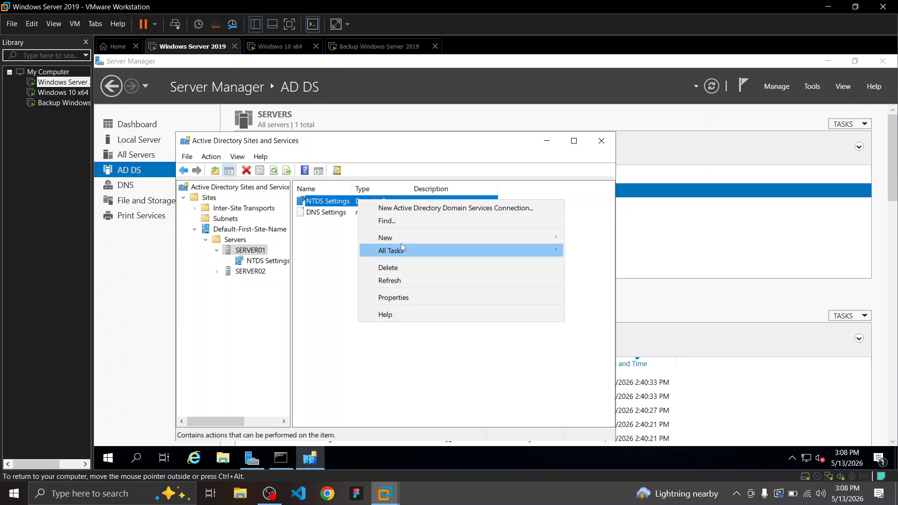
mouse_move(510, 252)
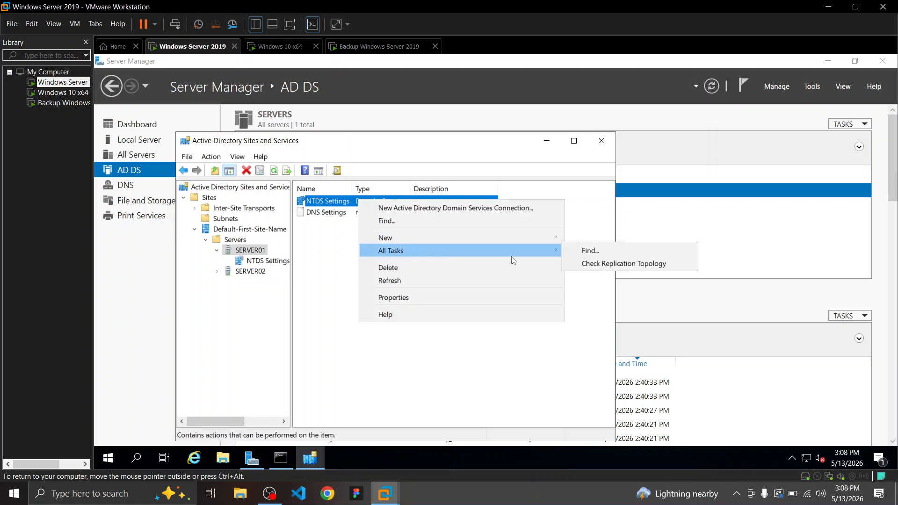
left_click(584, 263)
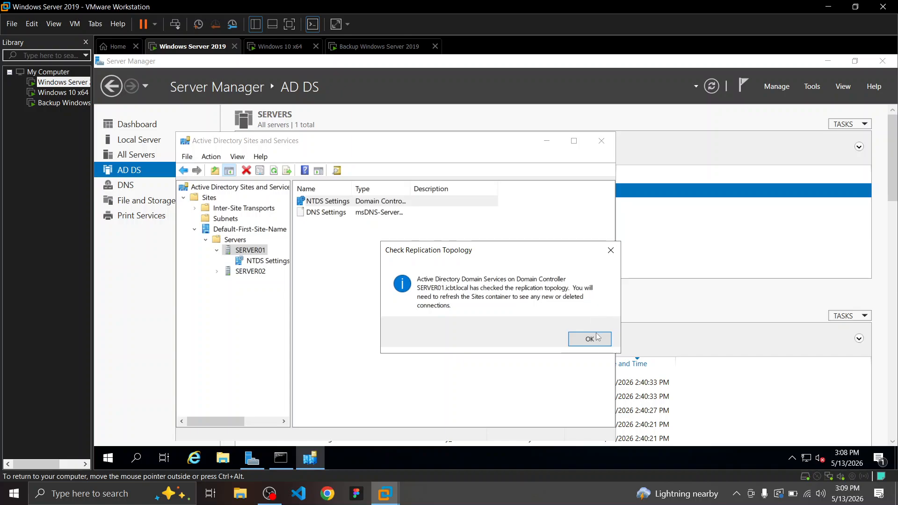
left_click(596, 338)
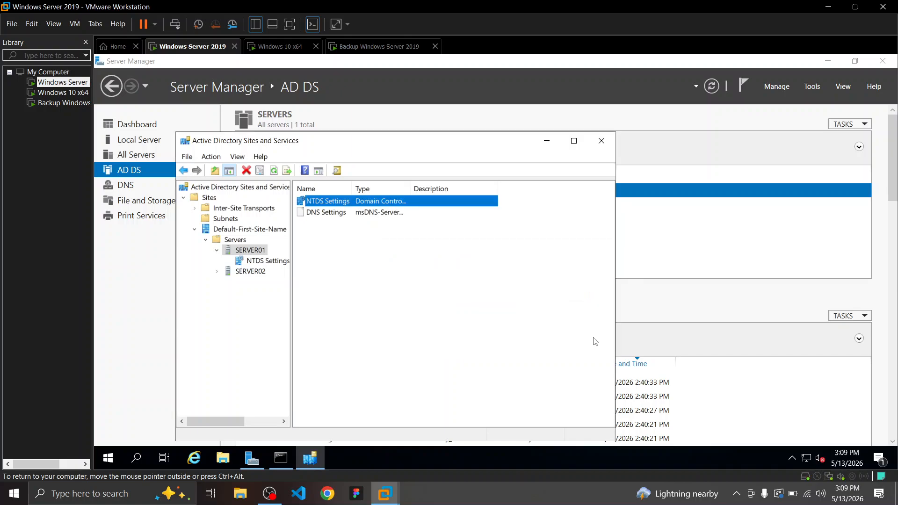
Open SERVER01's NTDS Settings connection list, still empty
left_click(465, 277)
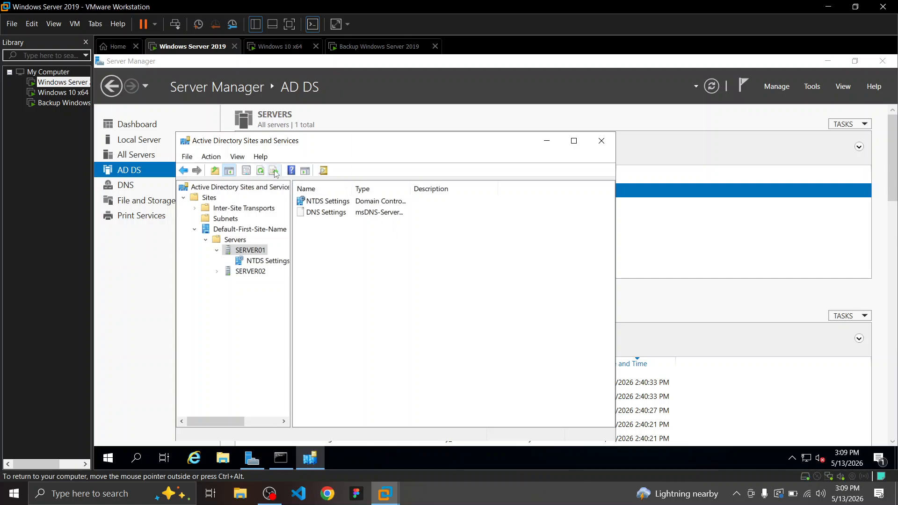
left_click(336, 202)
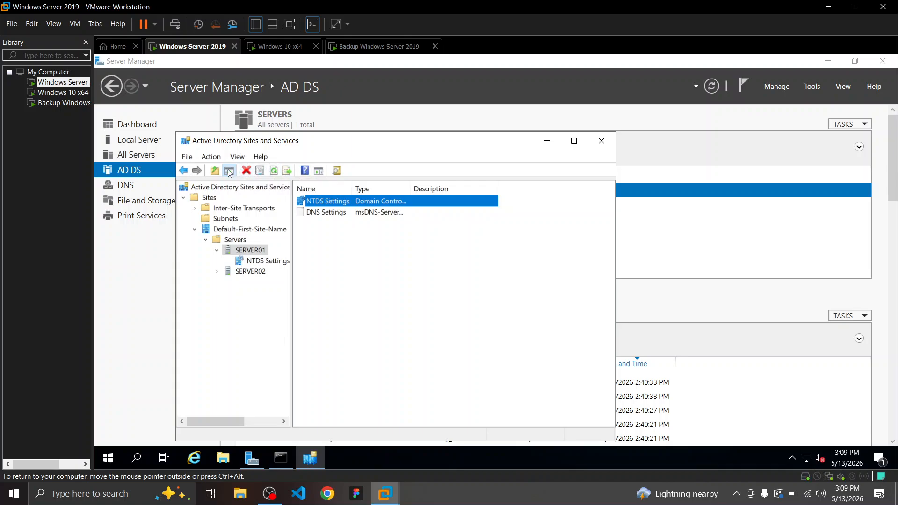
double_click(364, 203)
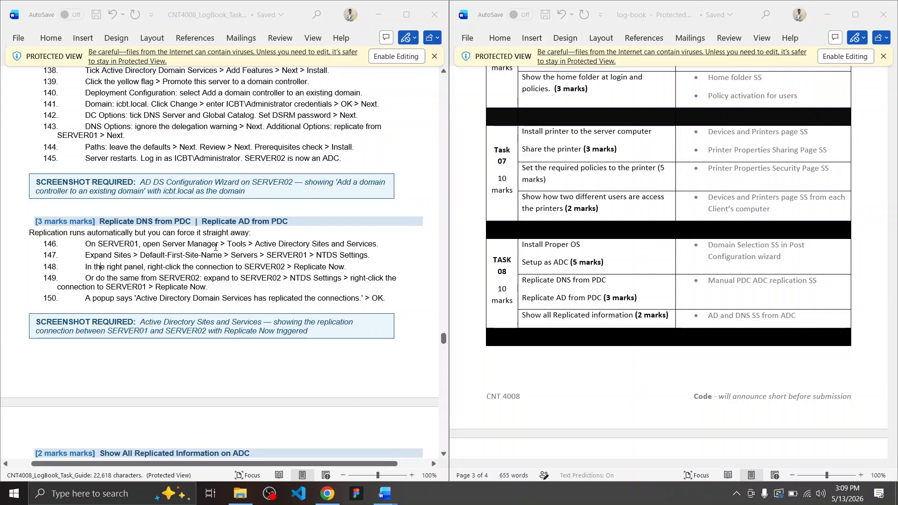
Highlight guide line 147 about expanding to NTDS Settings, then clear the highlight
left_click_drag(84, 255, 370, 261)
left_click(371, 261)
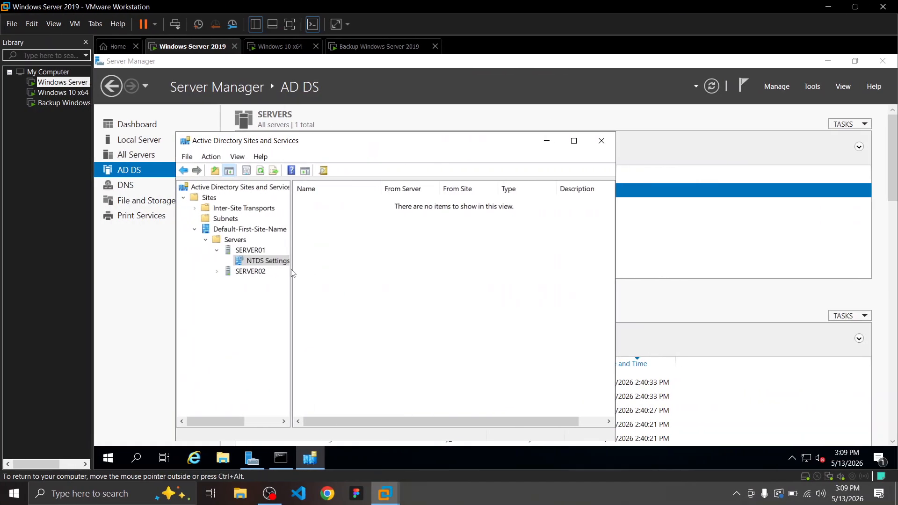
Select SERVER02 and show its NTDS Settings connection from SERVER01
left_click(243, 271)
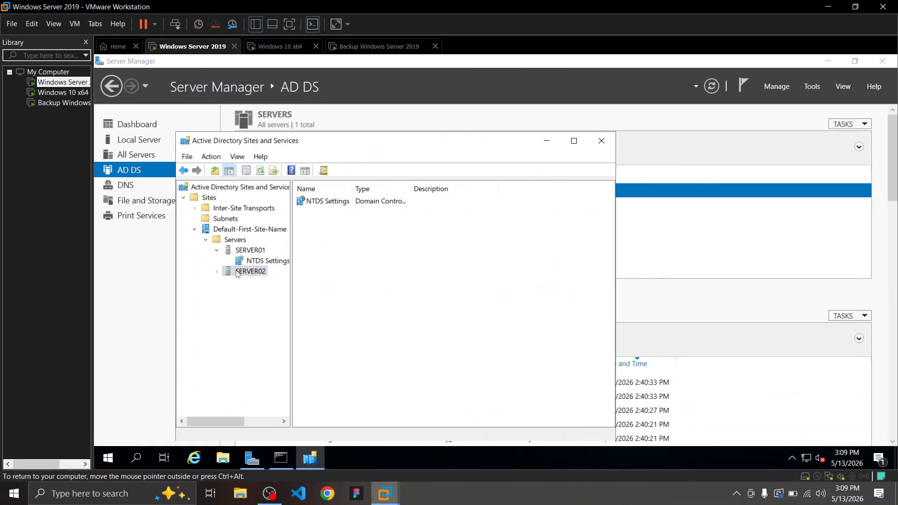
right_click(238, 272)
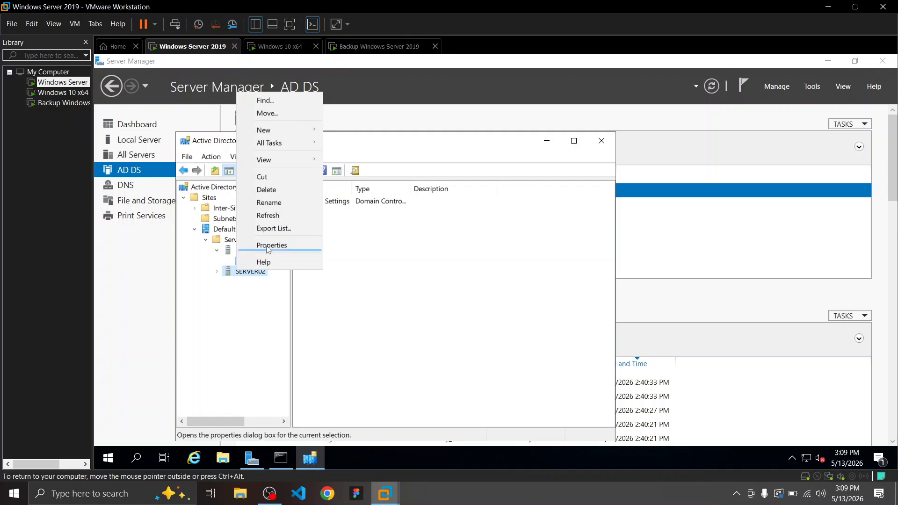
left_click(256, 338)
left_click(345, 204)
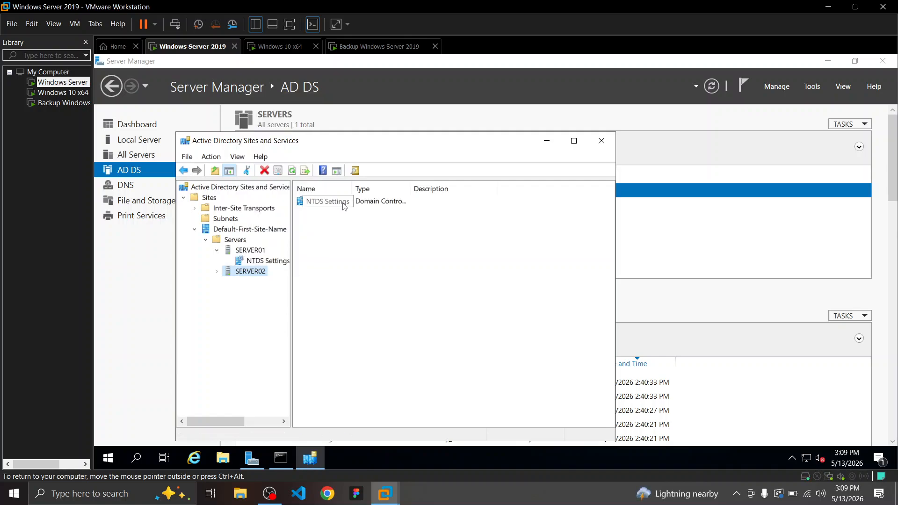
right_click(345, 206)
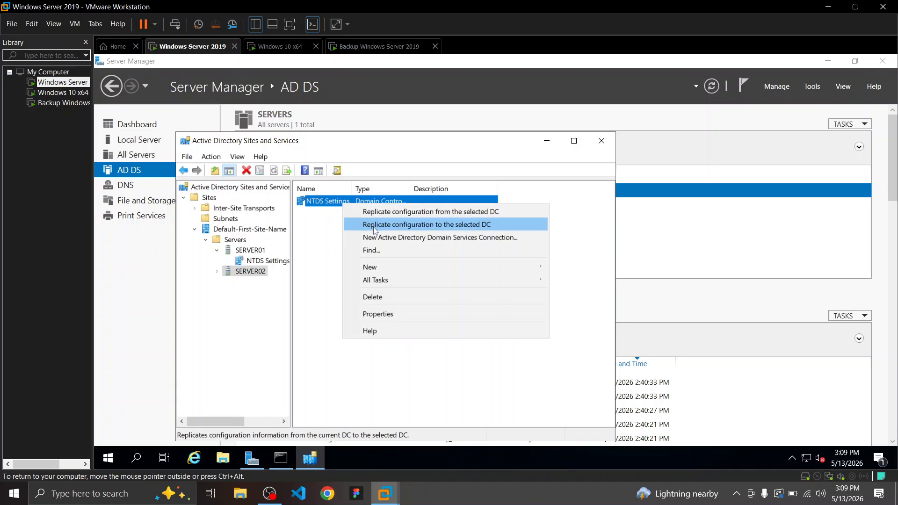
left_click(316, 261)
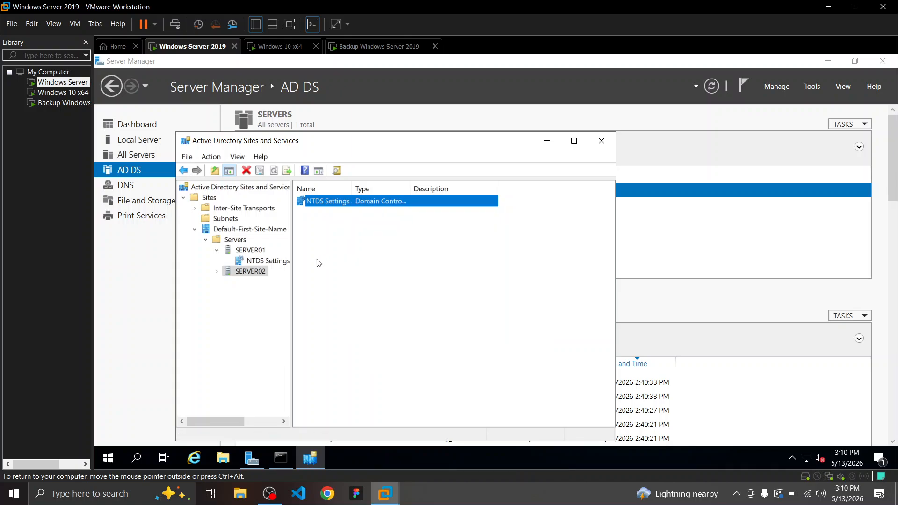
left_click(262, 260)
Expand SERVER01 and SERVER02 and open NTDS Settings replication actions, closing them without replicating
right_click(239, 275)
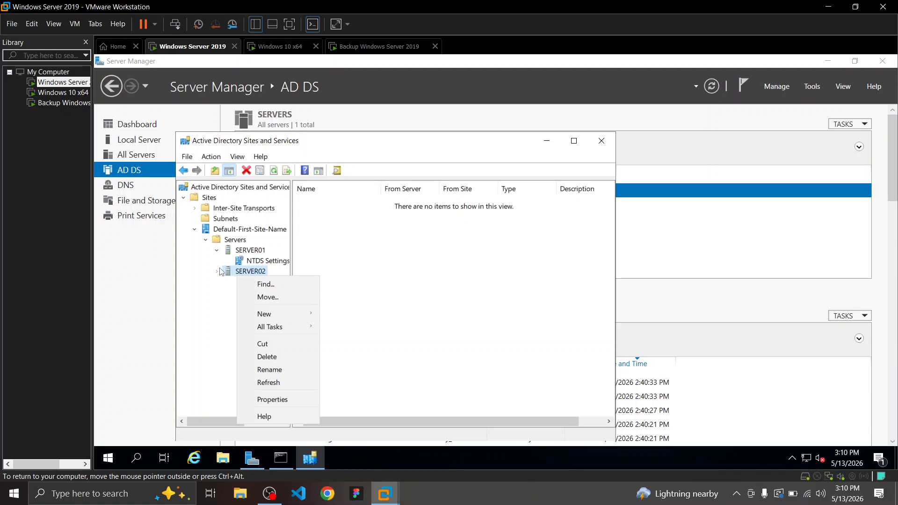
left_click(257, 255)
left_click(258, 260)
right_click(258, 260)
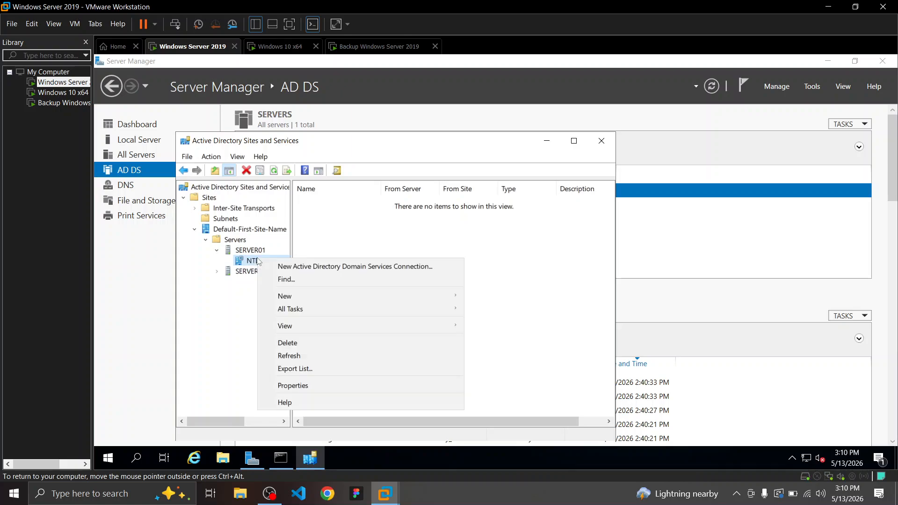
left_click(242, 282)
left_click(224, 273)
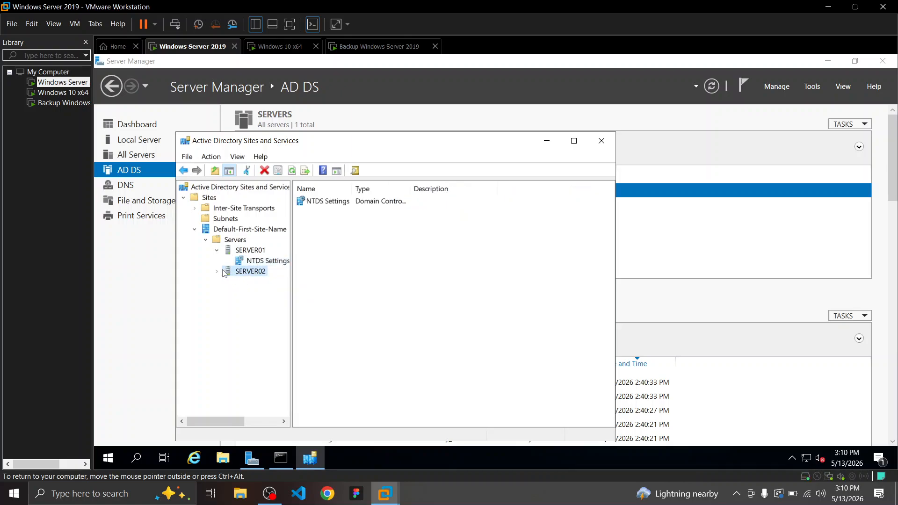
left_click(218, 272)
left_click(256, 282)
right_click(256, 283)
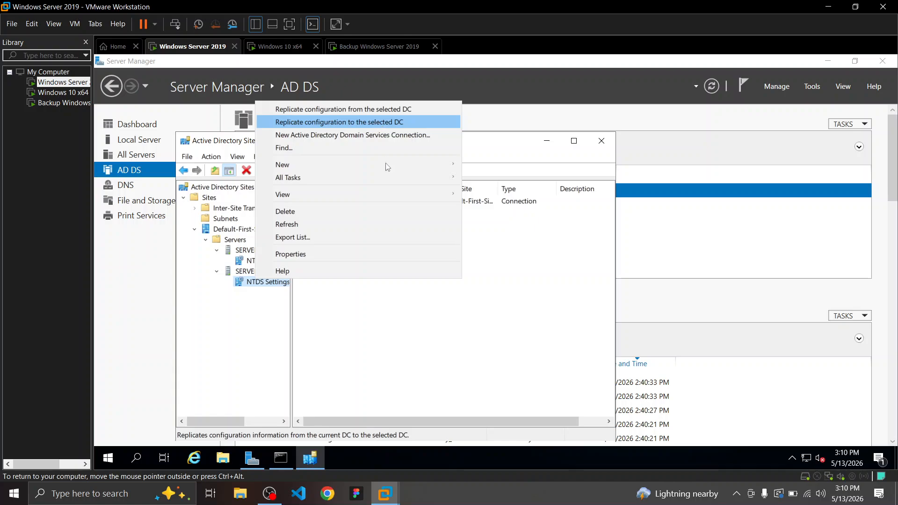
left_click(394, 329)
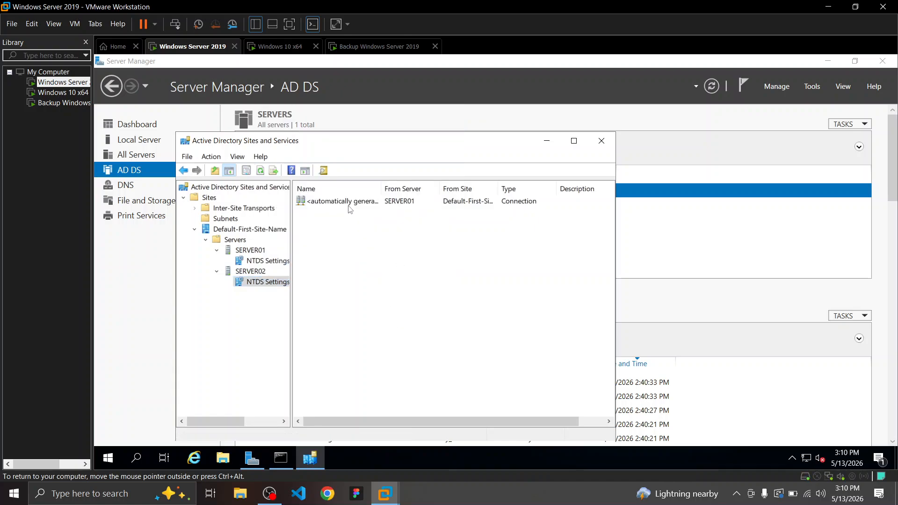
View SERVER02's and SERVER01's NTDS Settings entries, then return to the Word desktop
left_click(251, 271)
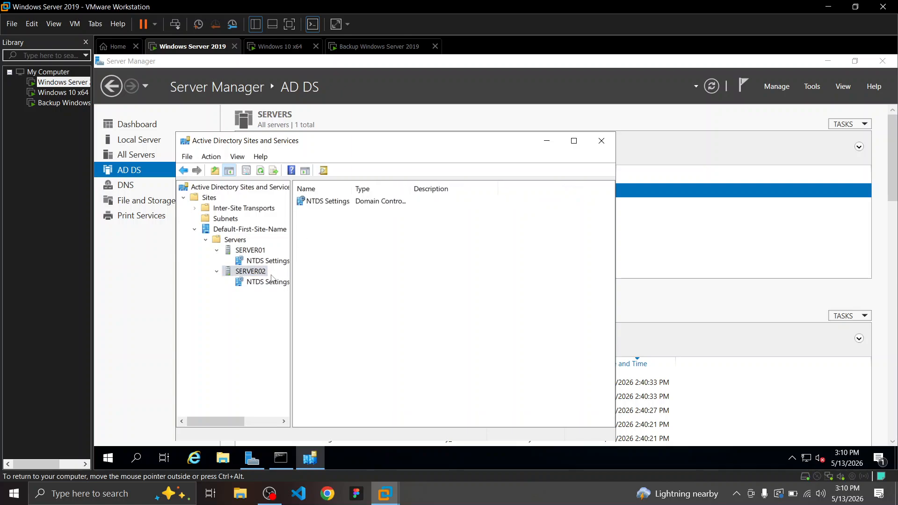
left_click(250, 250)
left_click(472, 503)
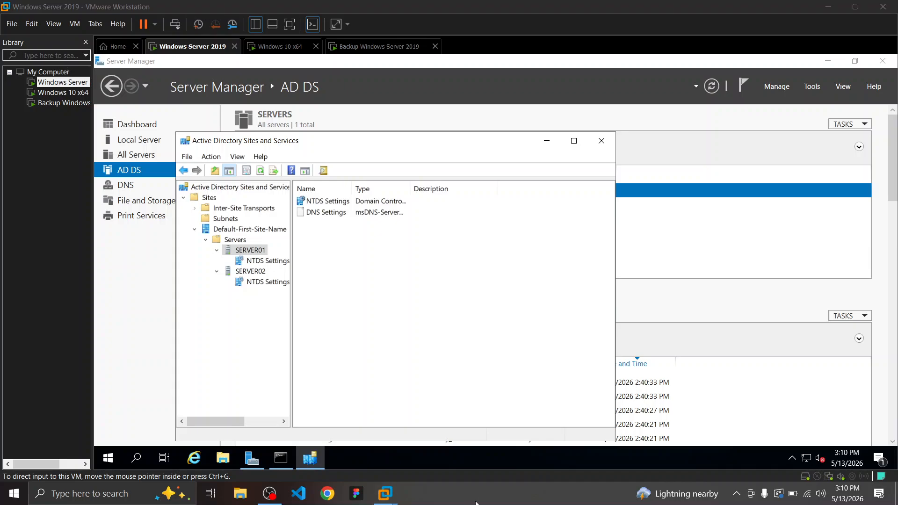
key("ctrl+super+Left")
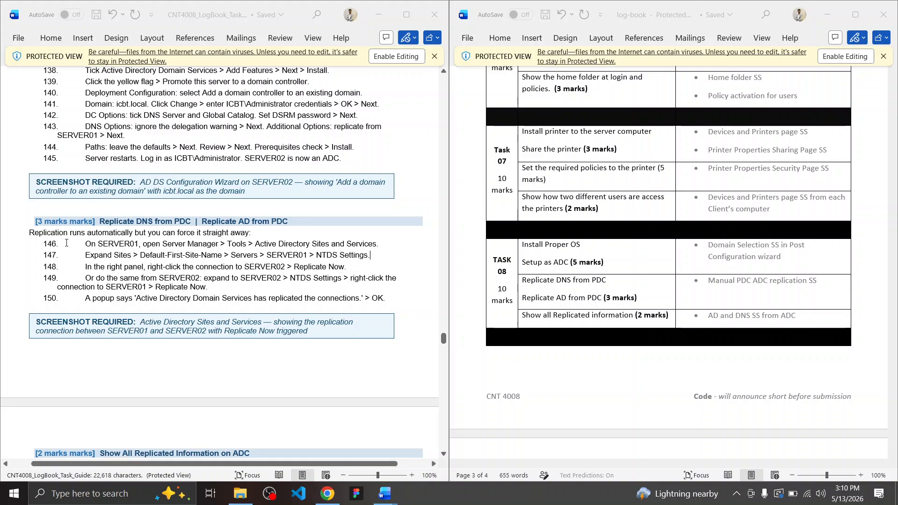
Select the Replicate DNS from PDC section through step 150 and bring up ChatGPT in Chrome
left_click_drag(84, 245, 406, 299)
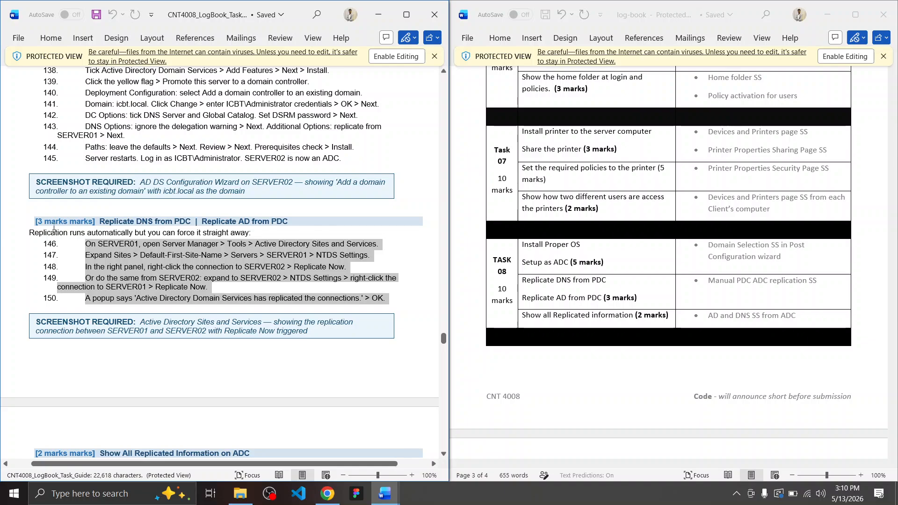
left_click_drag(35, 218, 392, 300)
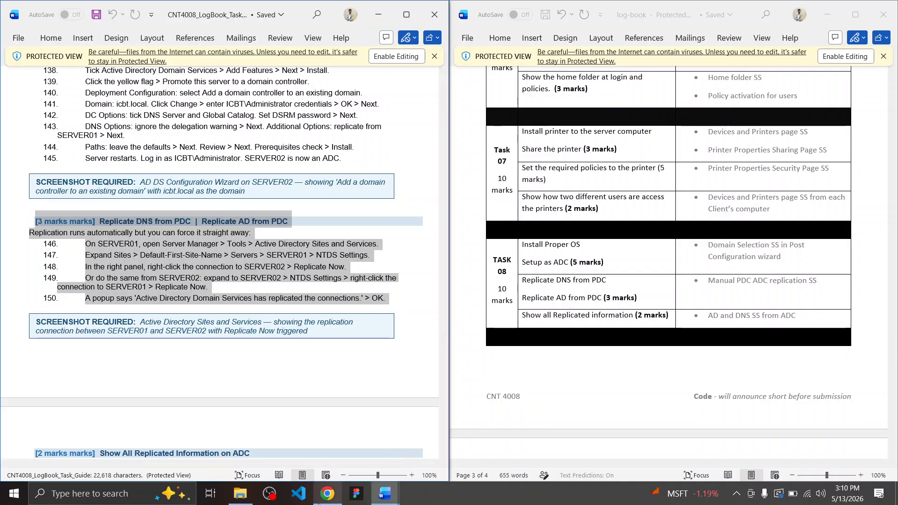
left_click(328, 494)
left_click(192, 4)
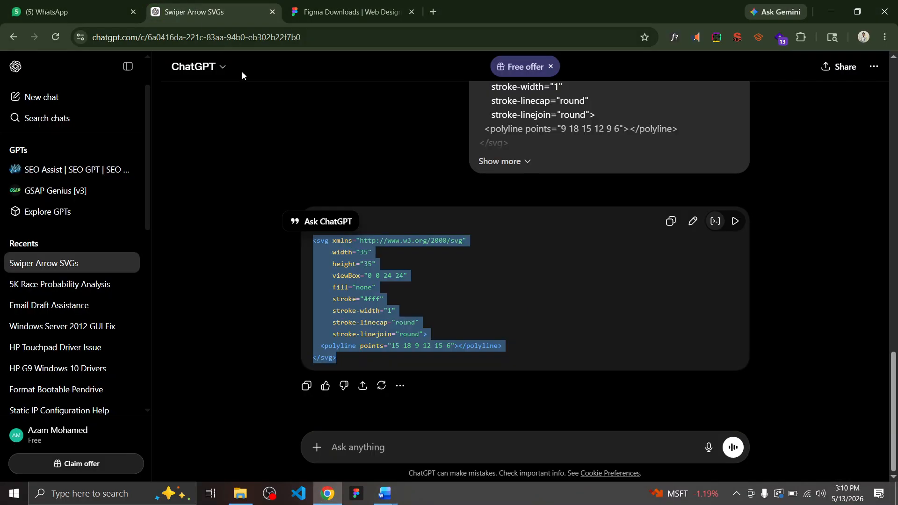
Paste the replication instructions into the Windows Server 2012 GUI Fix chat prompt
left_click(52, 329)
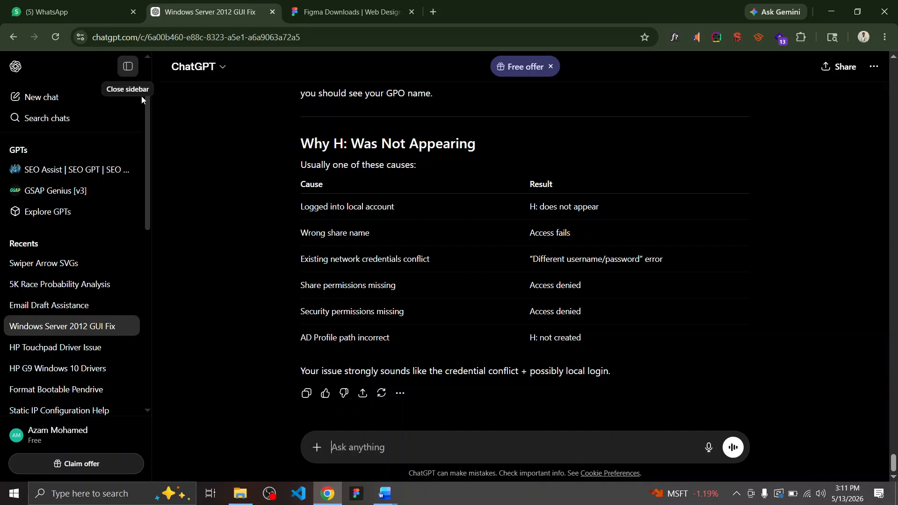
left_click(121, 65)
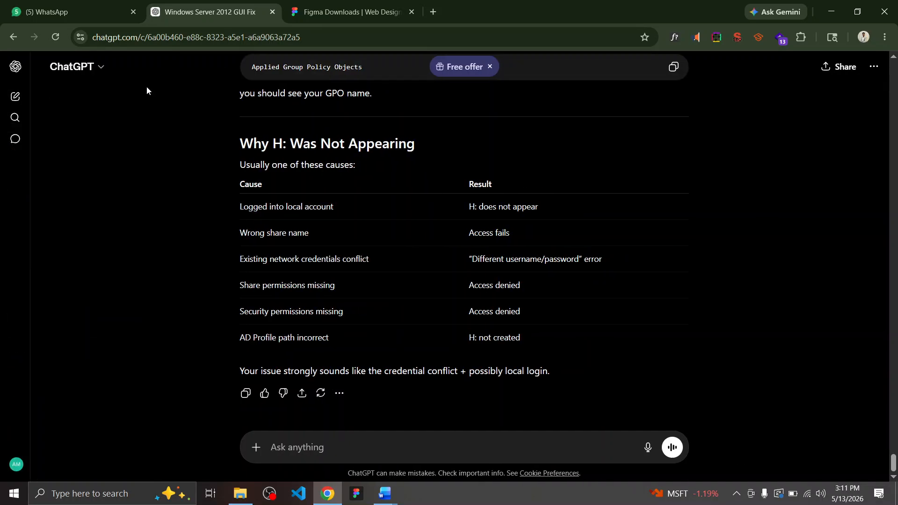
left_click(562, 443)
type("[3 marks marks] Replicate DNS from PDC | Replicate AD from PDC Replication runs automatically but you can force it straight away: 146. On SERVER01, open Server Manager > Tools > Active Directory Sites and Services. 147. Expand Sites > Default-First-Site-Name > Servers > SERVER01 > NTDS Settings. 148. In the right panel, right-click the connection to SERVER02 > Replicate Now. 149. Or do the same from SERVER02: expand to SERVER02 > NTDS Settings > right-click the connection to SERVER01 > Replicate Now. 150. A popup says 'Active Directory Domain Services has replicated the connections.' > OK.")
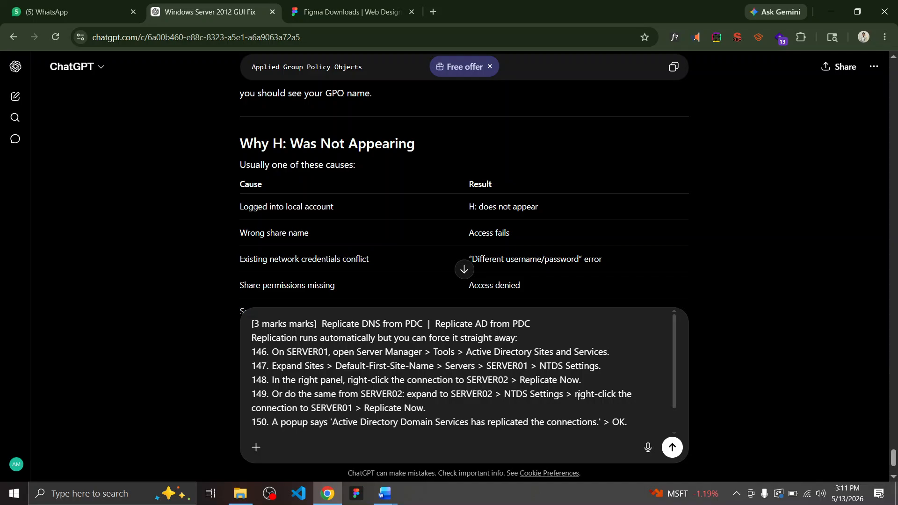
scroll(578, 396, "down", 2)
Start voice dictation in ChatGPT to ask about the pasted steps
left_click(648, 448)
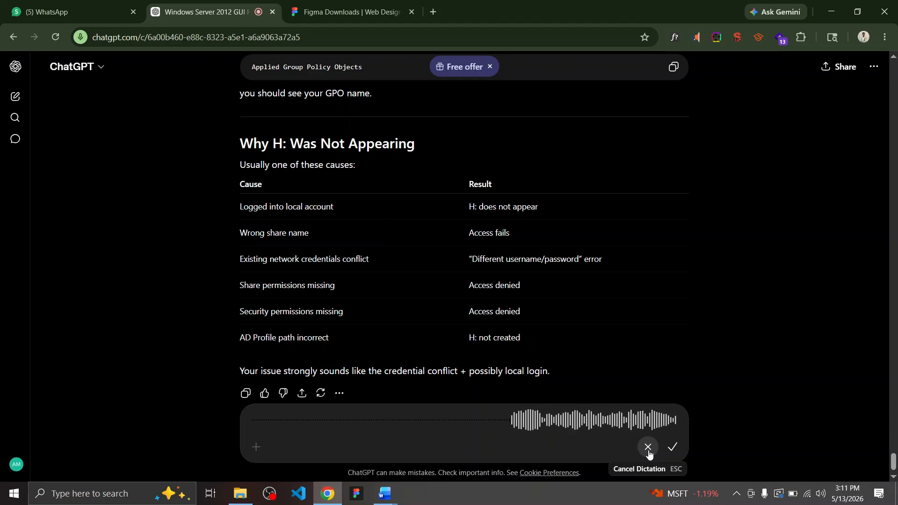
key("alt+Tab")
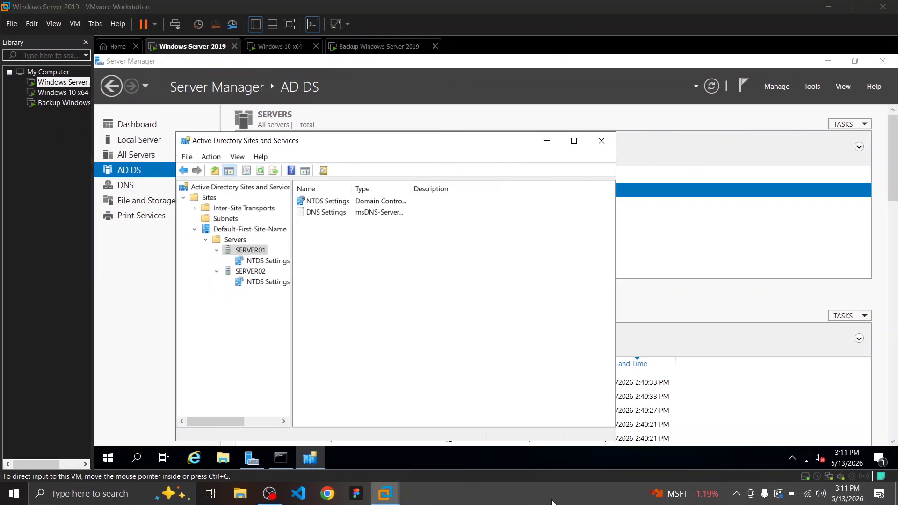
left_click(390, 491)
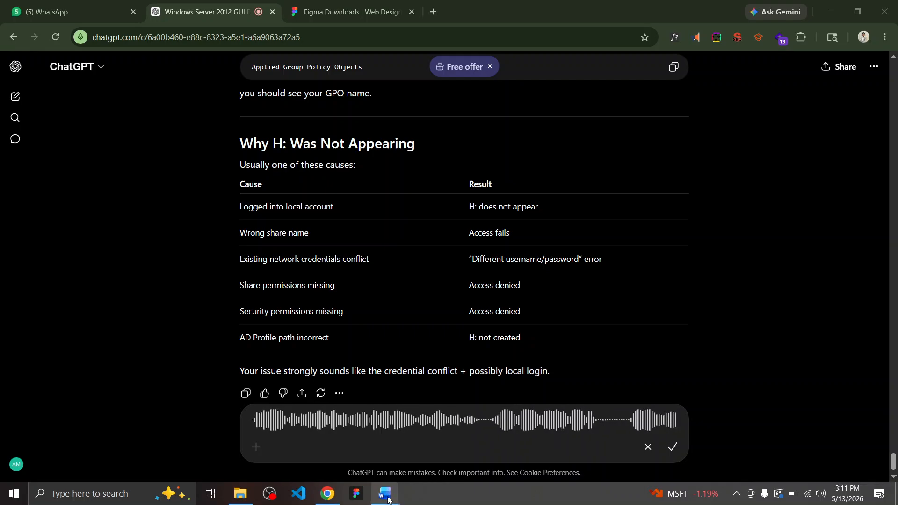
Bring the CNT4008 task guide forward, clear the highlight on replication steps 146–150, and return to VMware
mouse_move(391, 488)
mouse_move(412, 451)
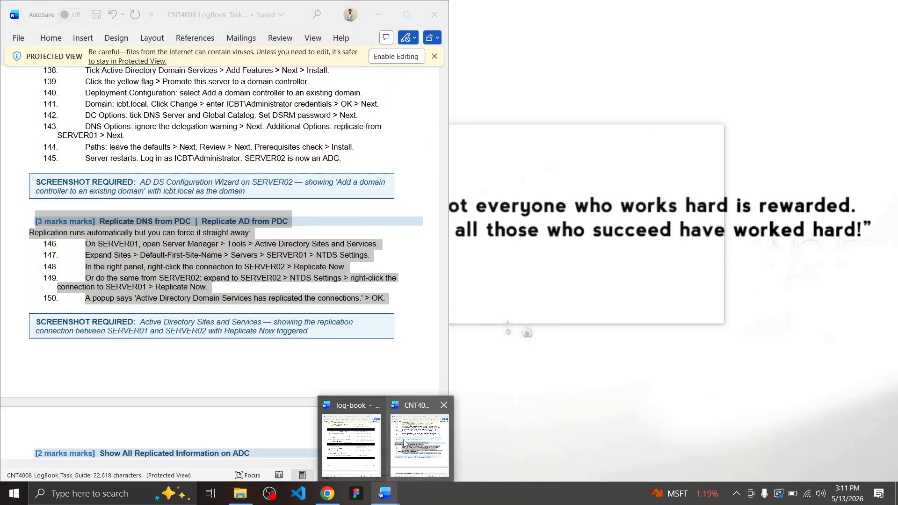
left_click(414, 449)
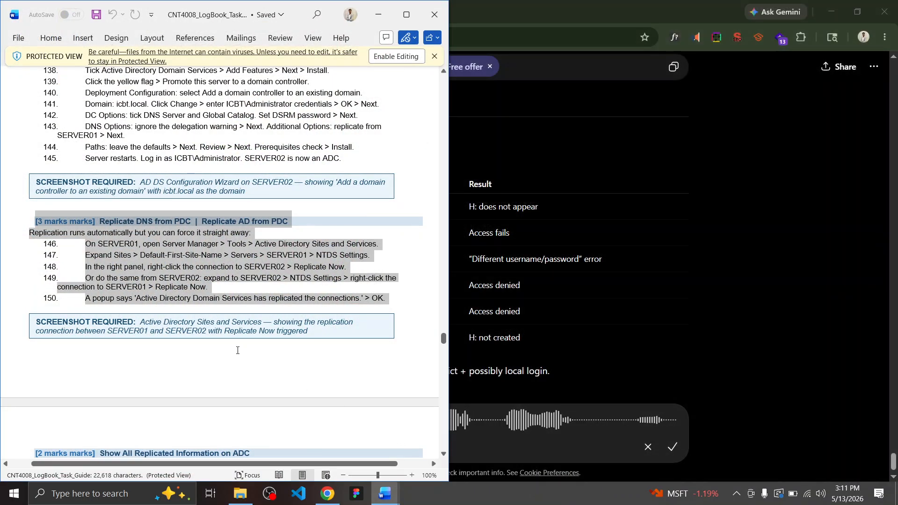
left_click(199, 256)
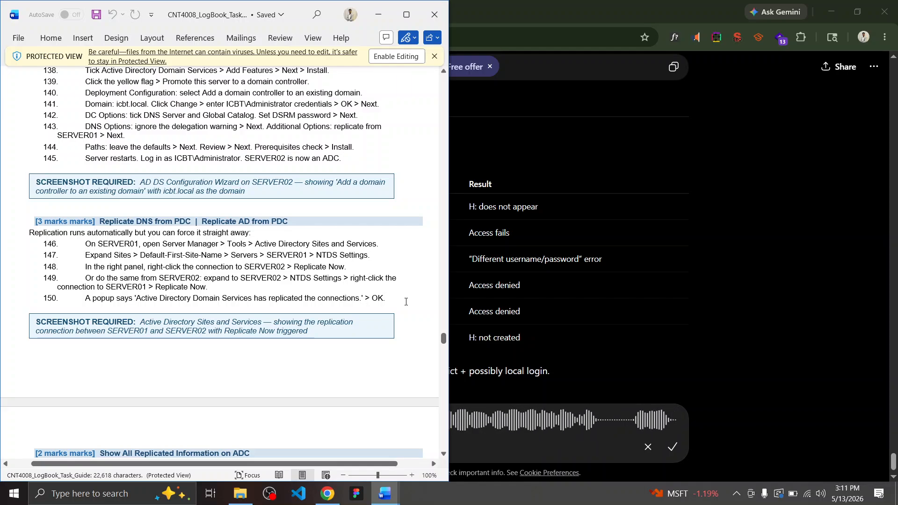
key("alt+Tab")
Review the replication actions for SERVER02's NTDS Settings without replicating, then return to the Word desktop
left_click(259, 283)
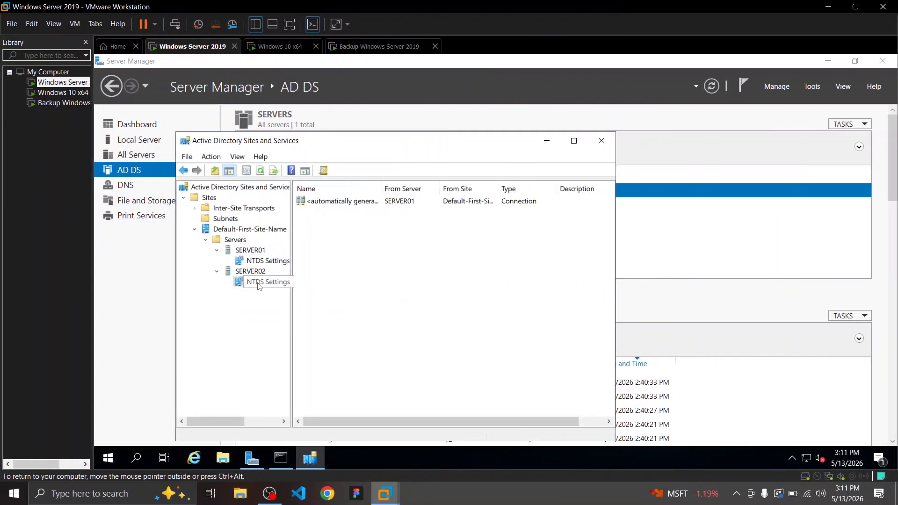
right_click(259, 286)
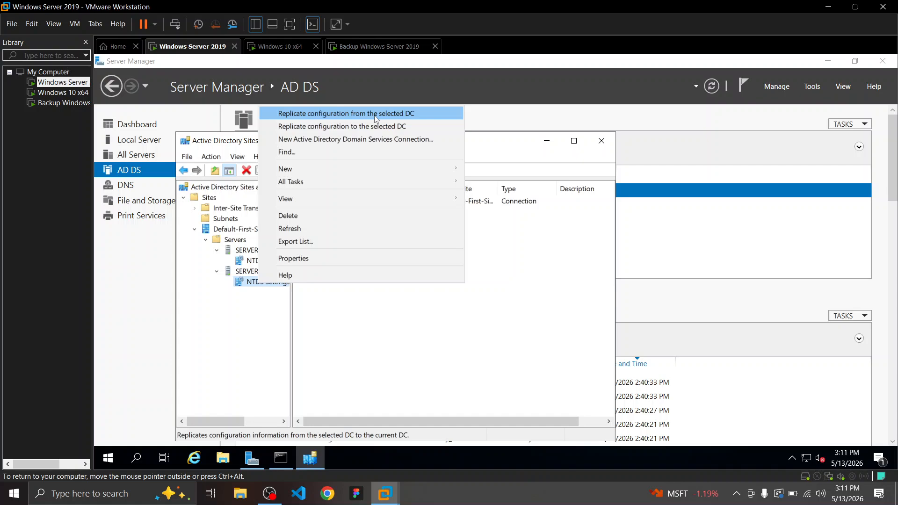
left_click(490, 385)
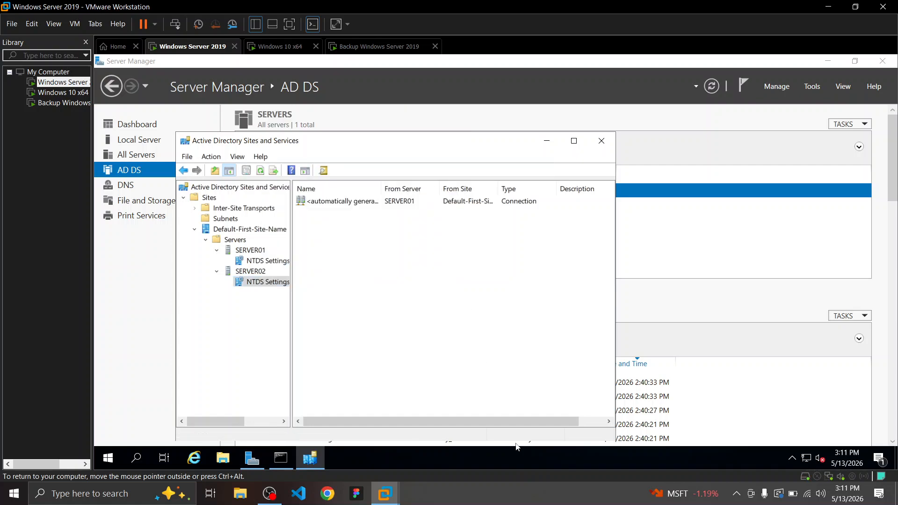
left_click(515, 494)
key("ctrl+super+Left")
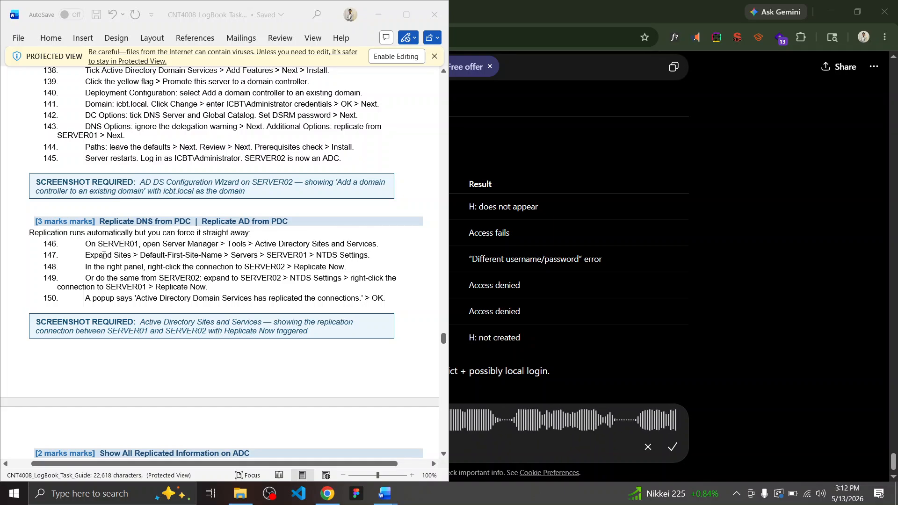
Review steps 147 and 148 in the task guide, then finish dictating the question to ChatGPT
left_click_drag(87, 261, 379, 255)
left_click(379, 255)
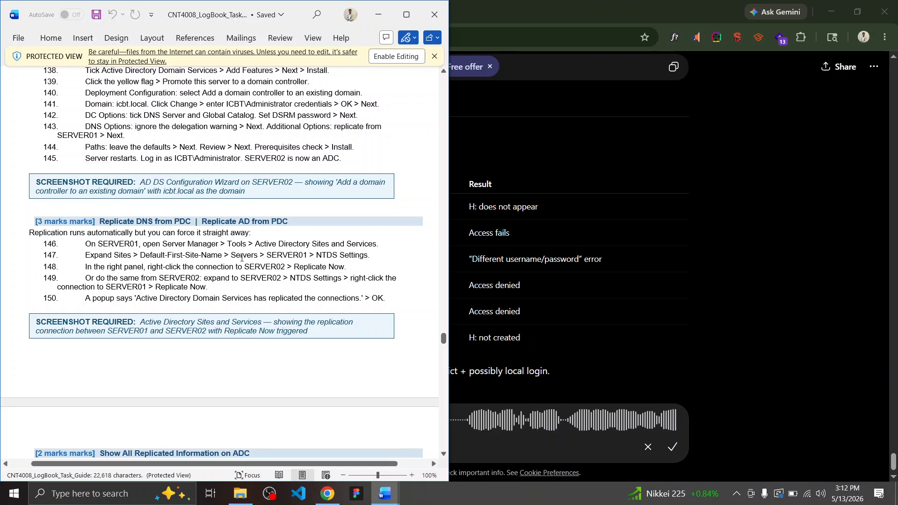
left_click_drag(89, 270, 353, 267)
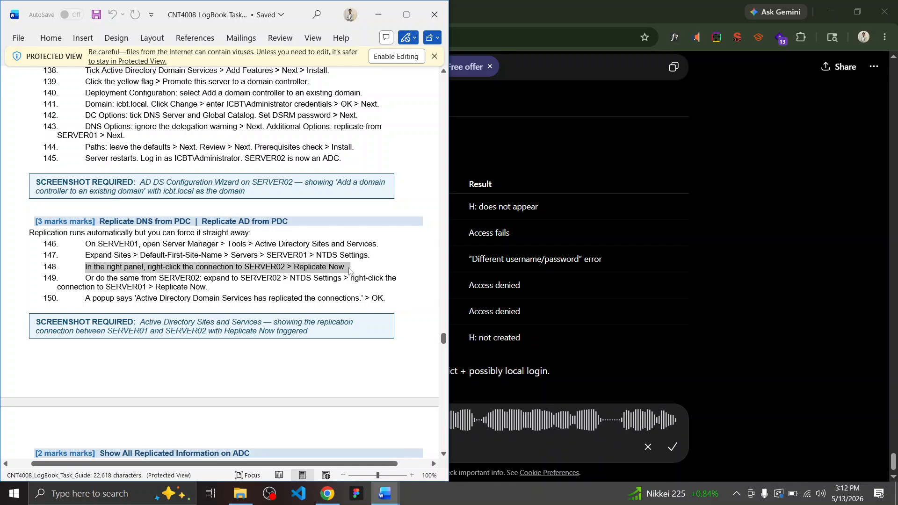
left_click(353, 267)
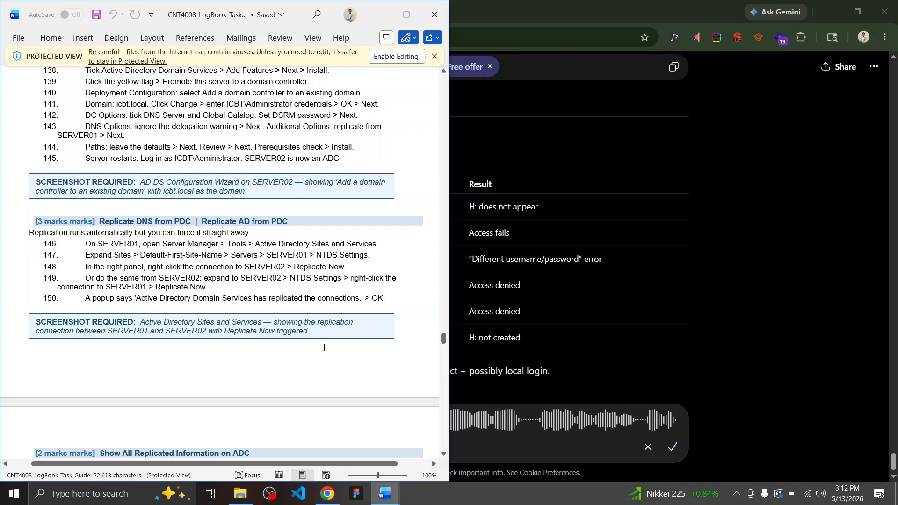
left_click(670, 447)
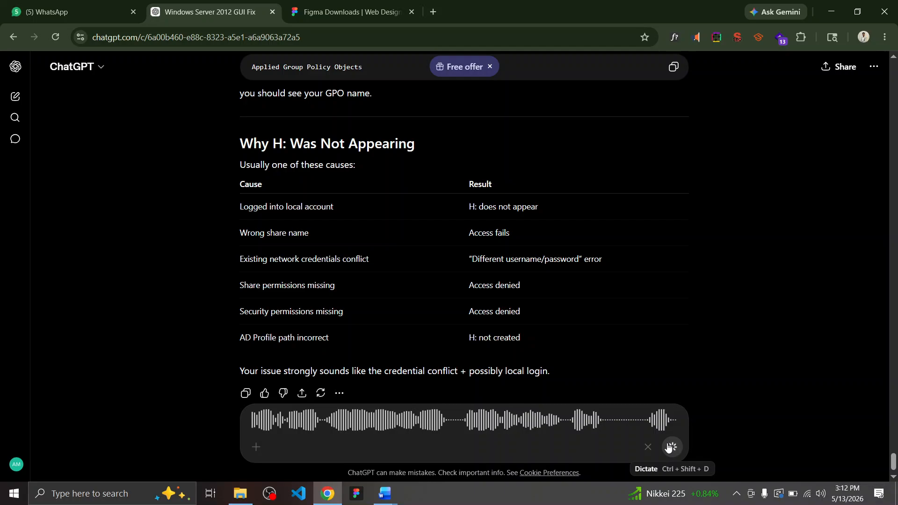
Send the dictated question to ChatGPT, read the reply about the connection object, and return to VMware
left_click(672, 448)
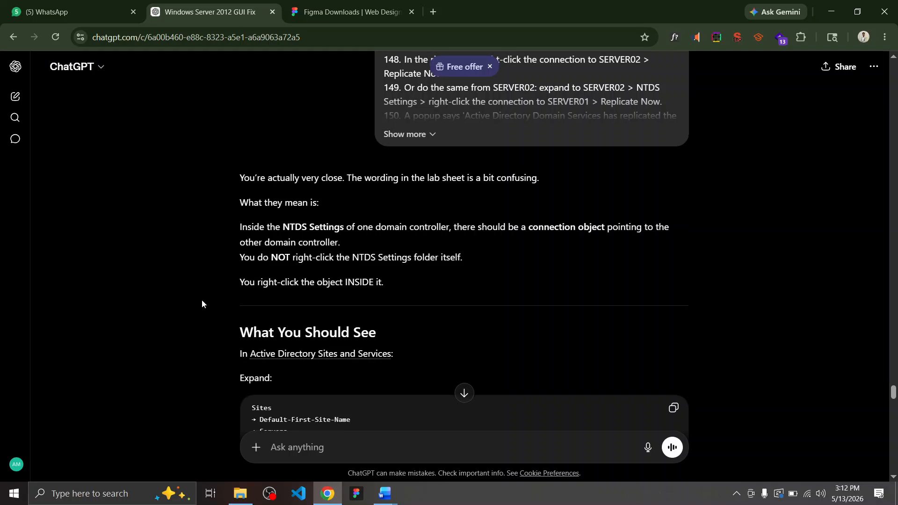
scroll(201, 302, "down", 2)
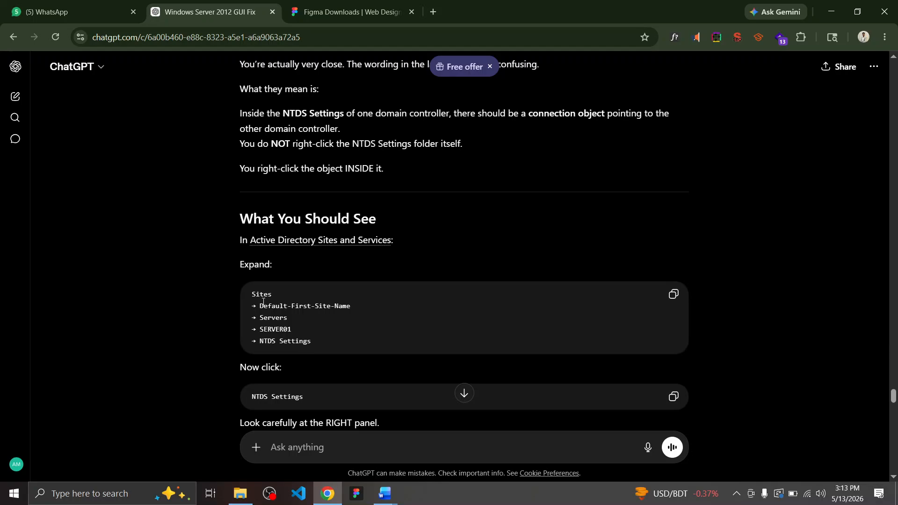
scroll(275, 361, "down", 2)
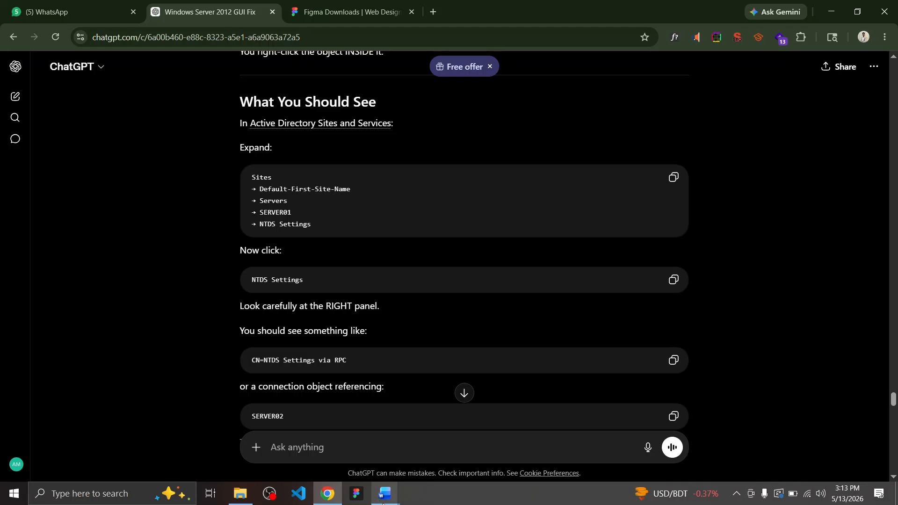
mouse_move(399, 494)
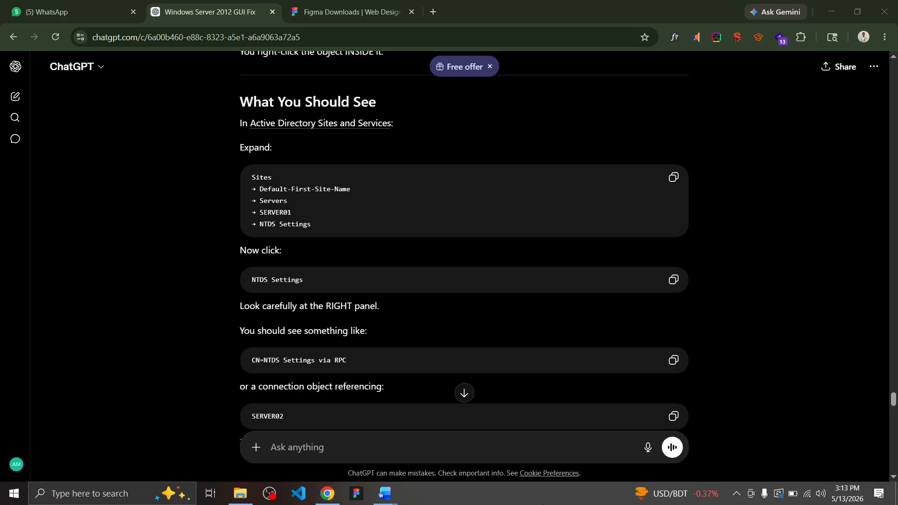
key("ctrl+super+Right")
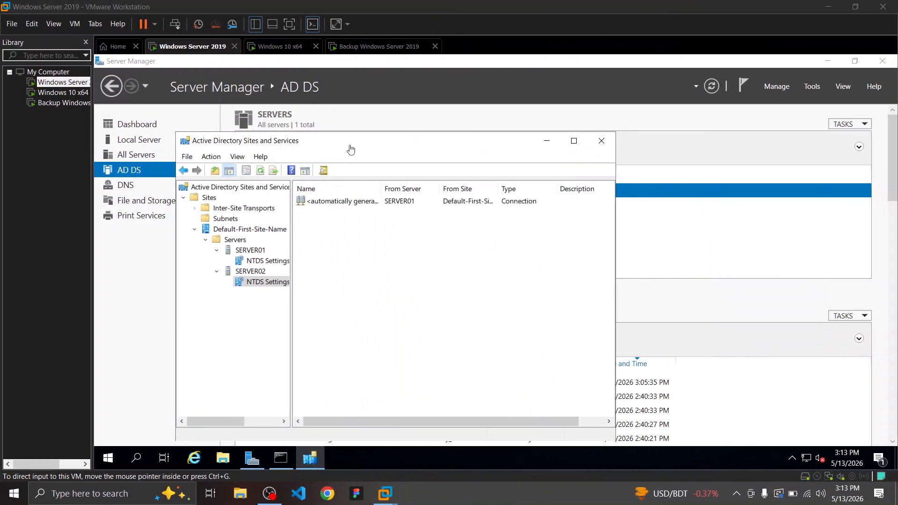
Reposition Sites and Services and confirm SERVER01's NTDS Settings lists no connections, checking its More Actions list
left_click(407, 144)
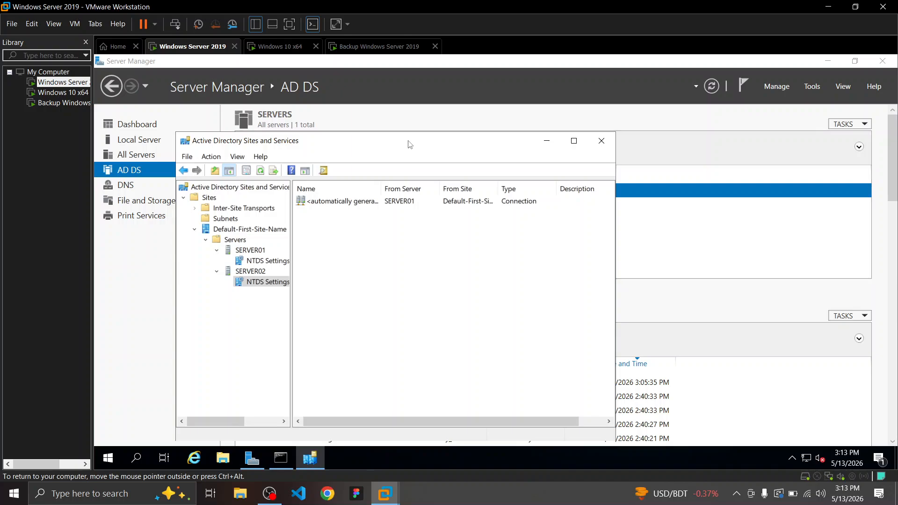
left_click_drag(408, 143, 498, 121)
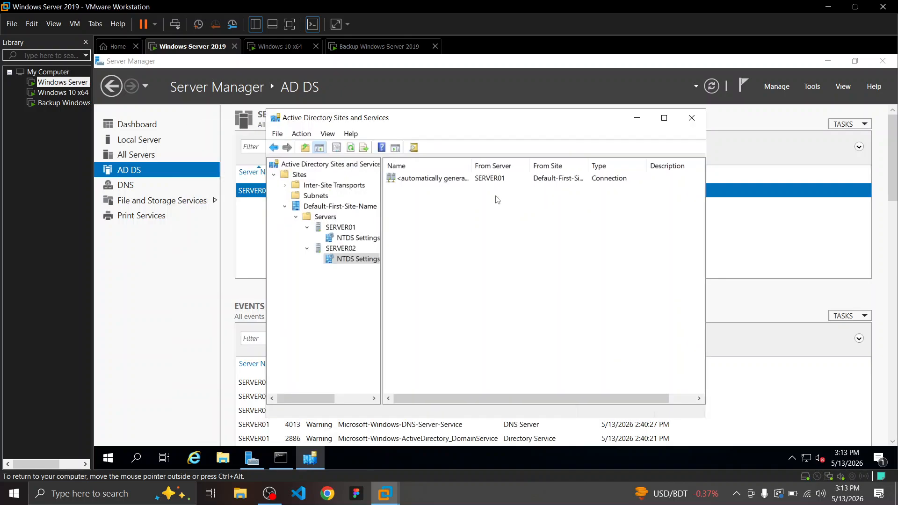
left_click(334, 239)
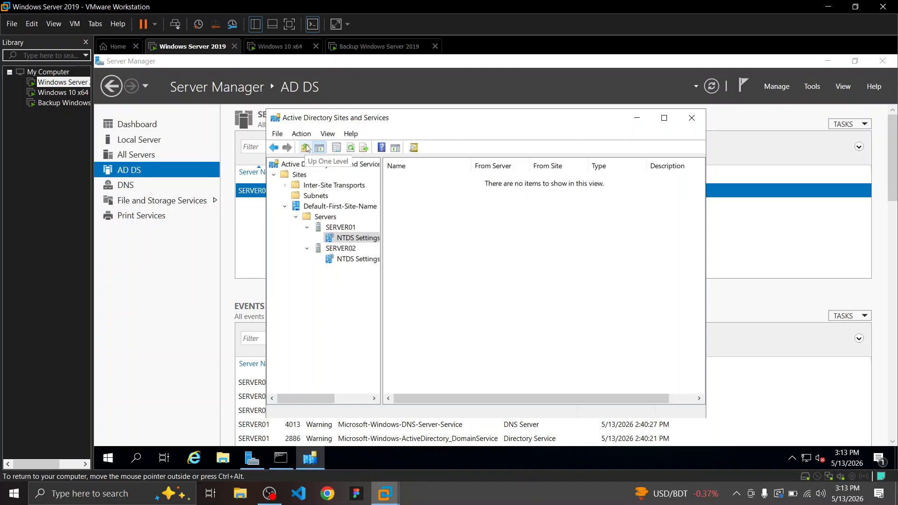
left_click(401, 149)
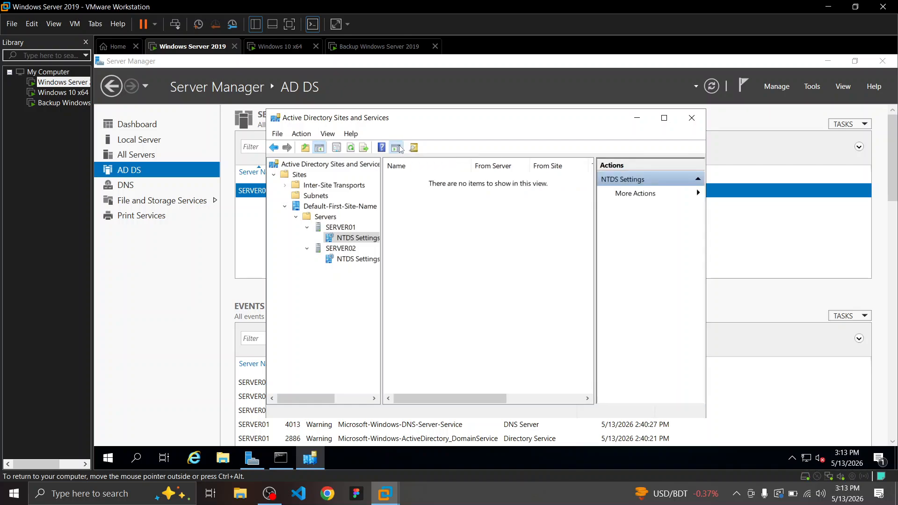
left_click(697, 192)
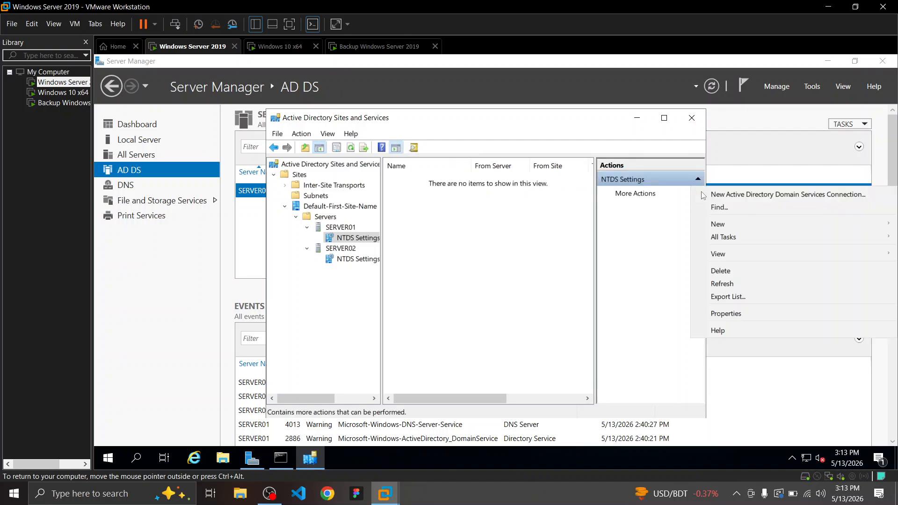
left_click(728, 198)
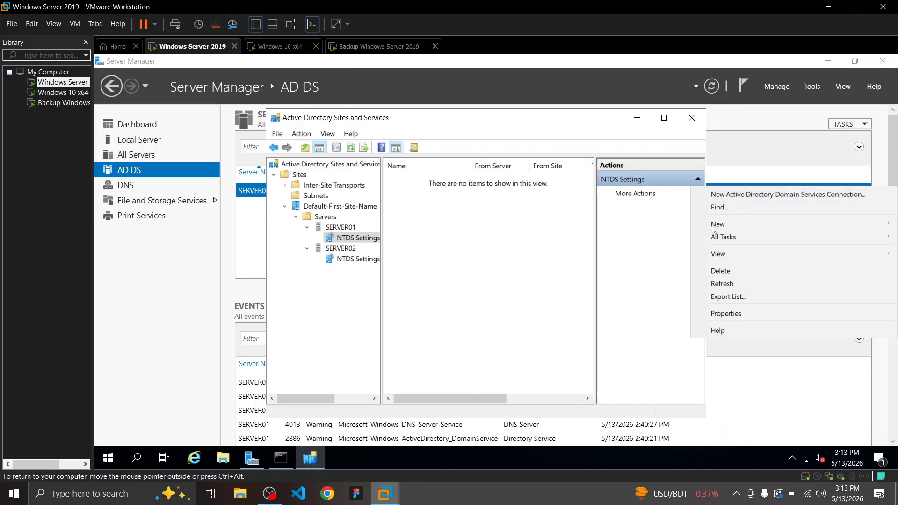
left_click(643, 195)
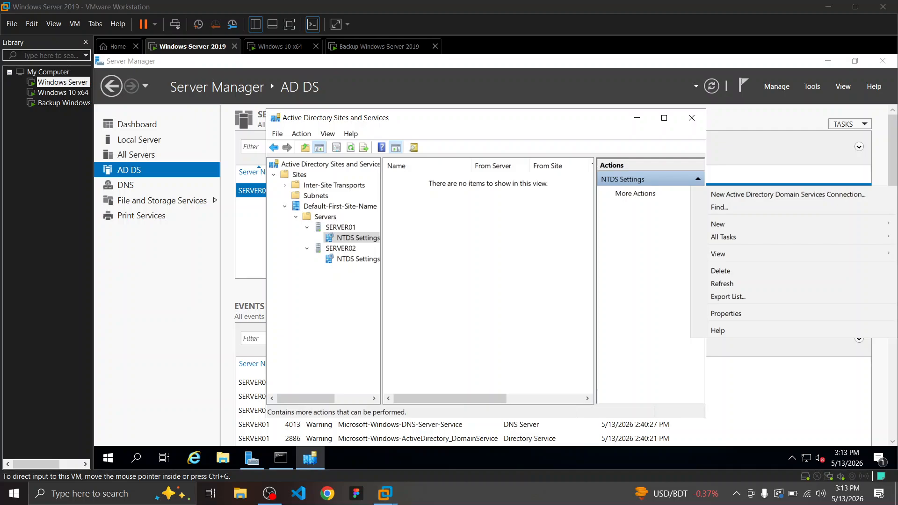
key("alt+Tab")
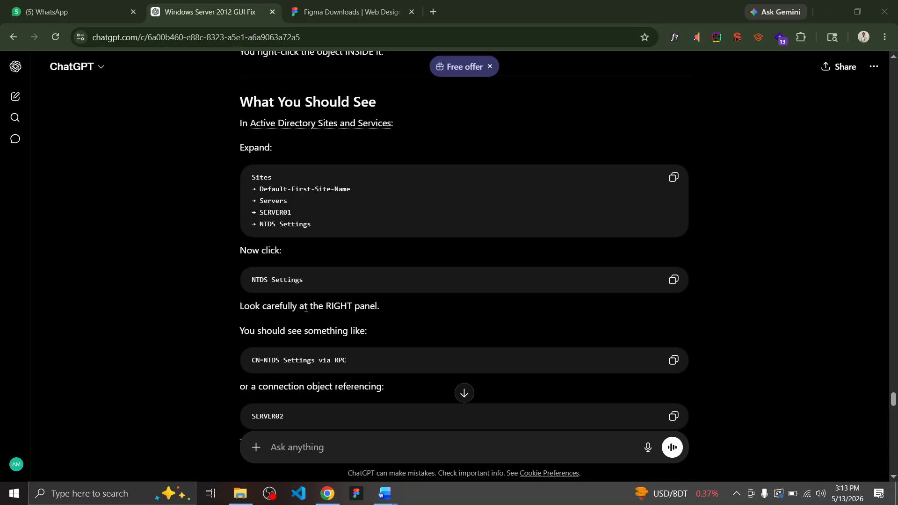
Read ChatGPT's reply down to 'Then You Will See' (Replicate Now, then OK), comparing with the VM
scroll(232, 306, "down", 1)
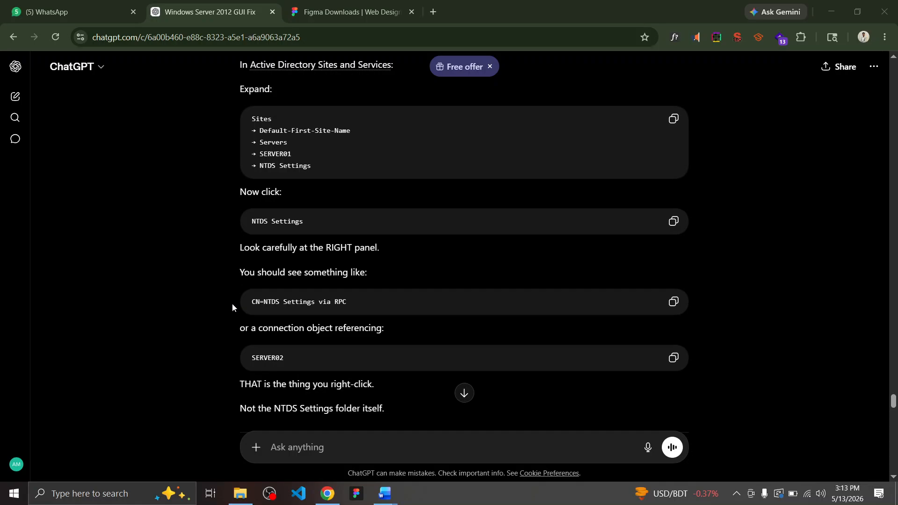
scroll(233, 307, "down", 1)
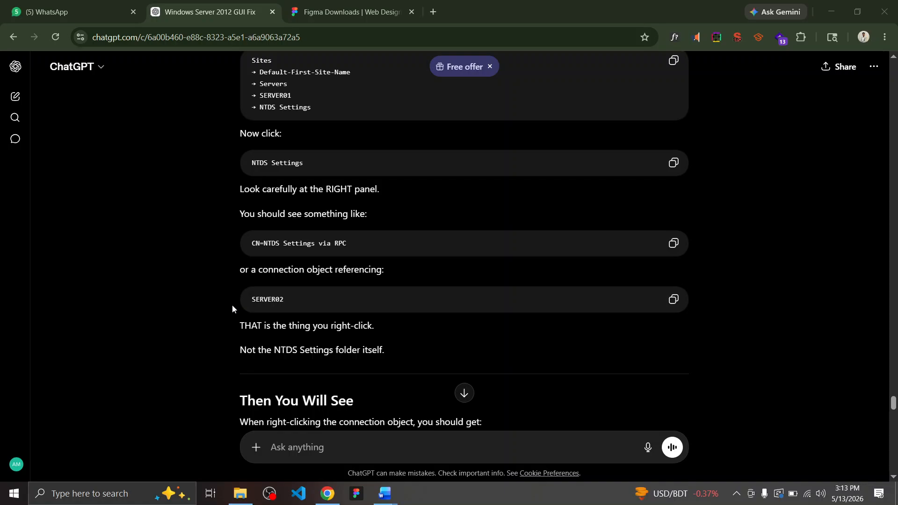
scroll(233, 309, "down", 1)
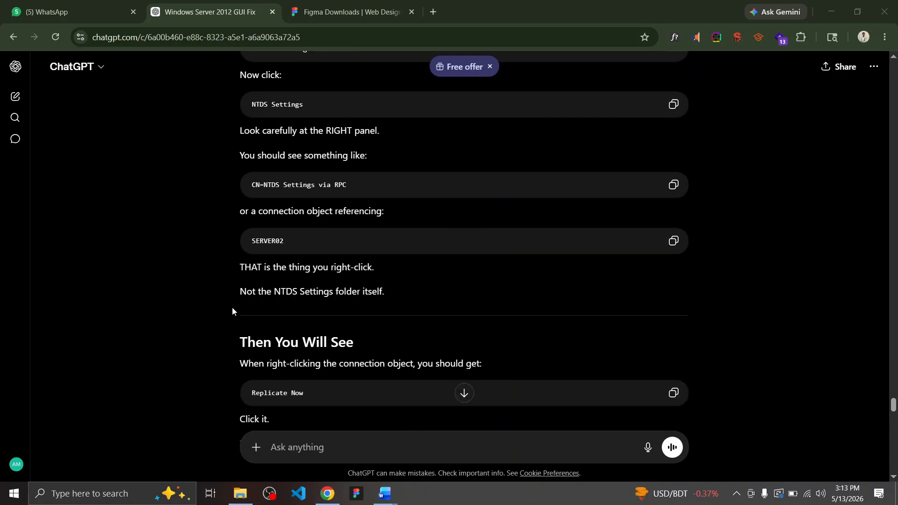
scroll(233, 311, "down", 1)
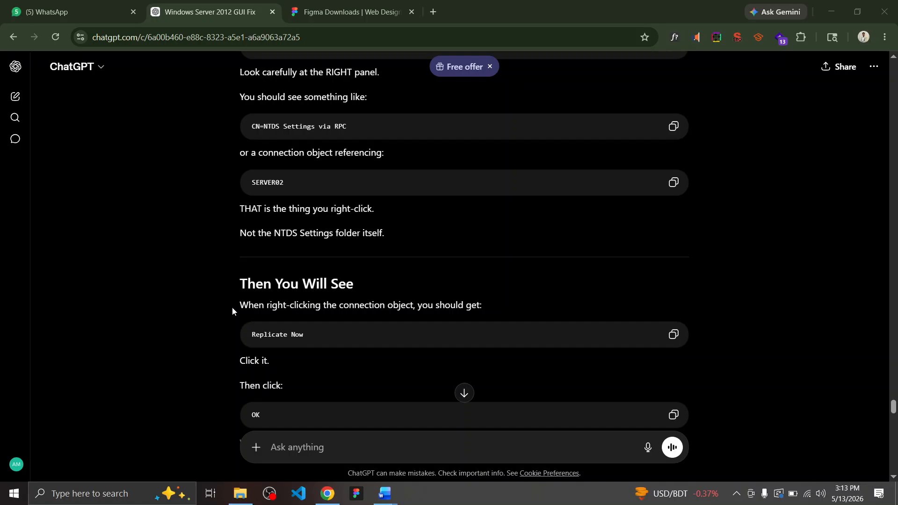
key("alt+Tab")
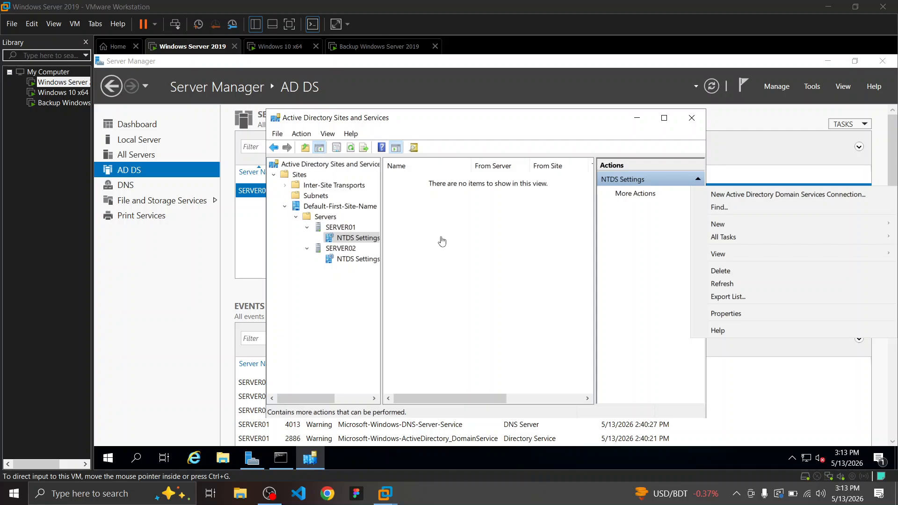
key("alt+Tab")
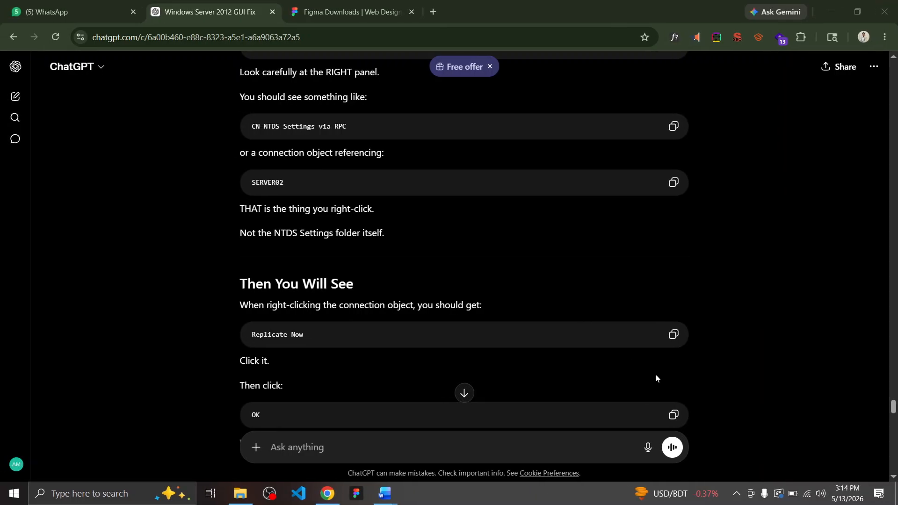
Start dictating a question while rechecking that SERVER01's NTDS Settings is empty in the VM
left_click(652, 453)
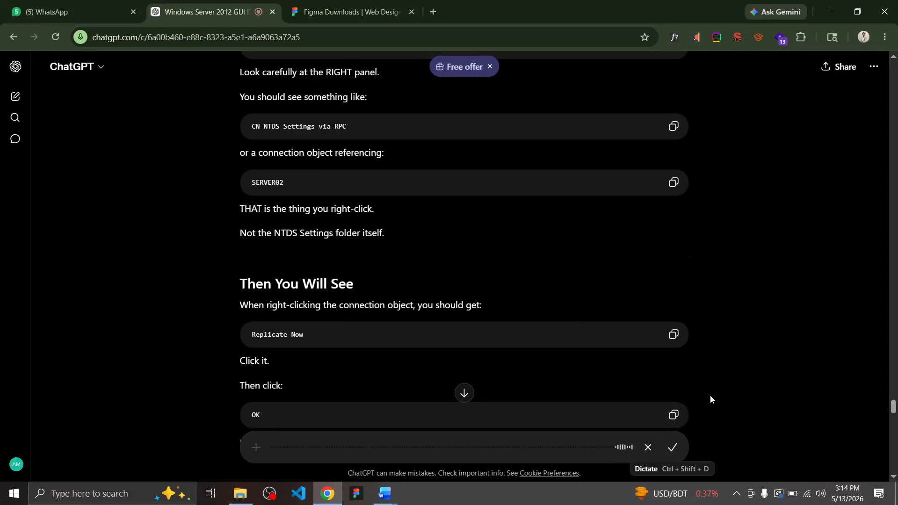
key("alt+Tab")
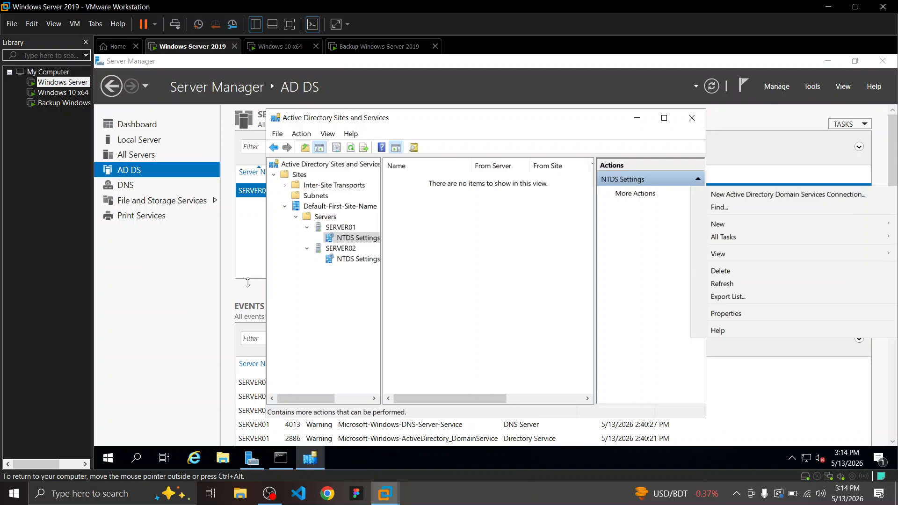
left_click(307, 249)
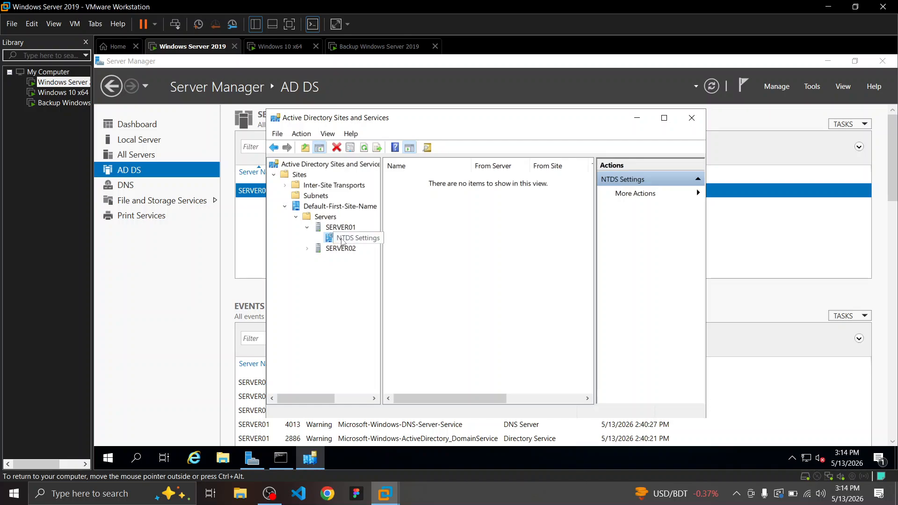
left_click(340, 227)
left_click(344, 239)
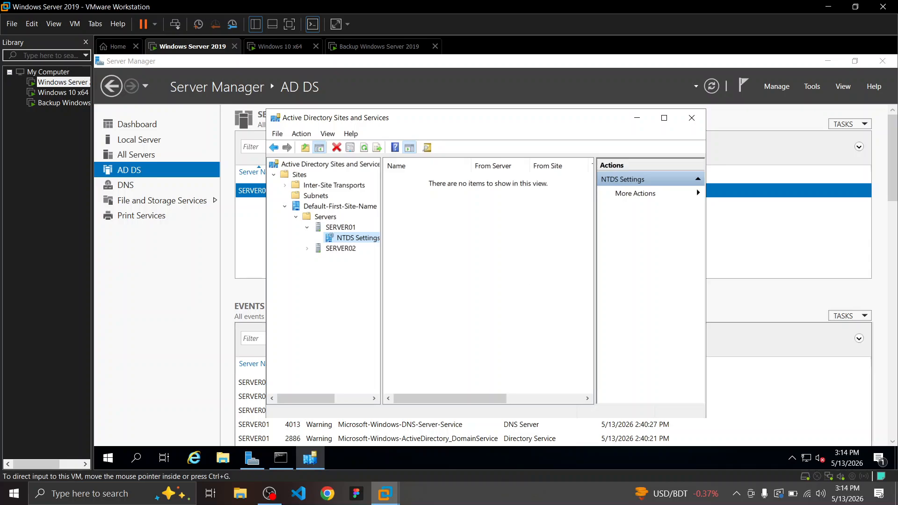
key("ctrl+super+Left")
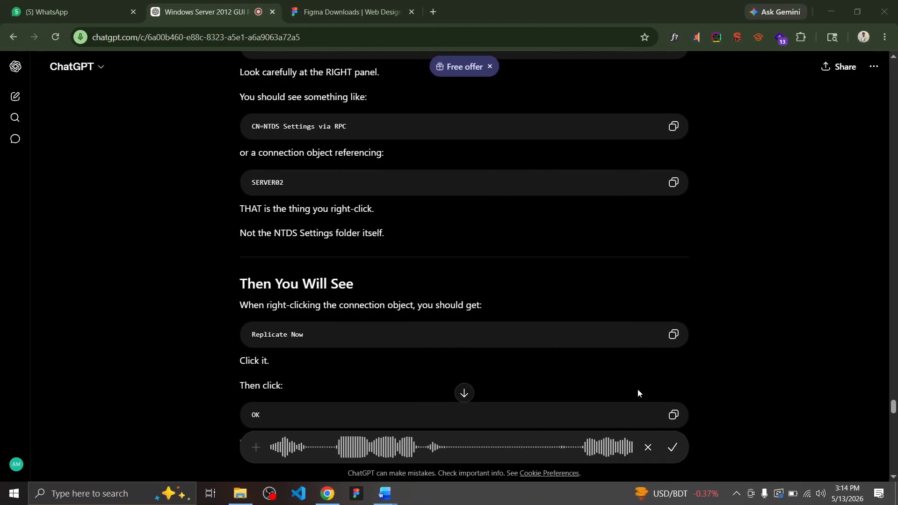
Send the dictated question about the empty NTDS Settings and copy the reply's echo %logonserver% command
scroll(638, 390, "down", 16)
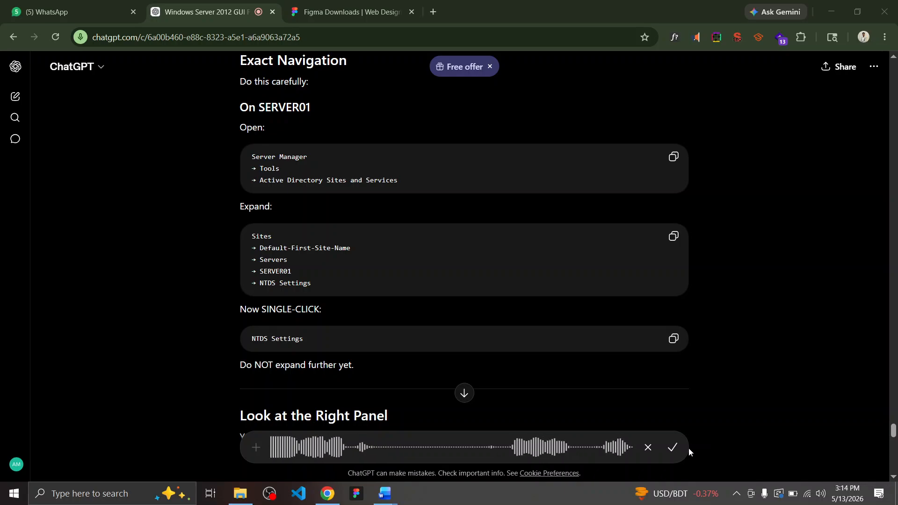
left_click(673, 447)
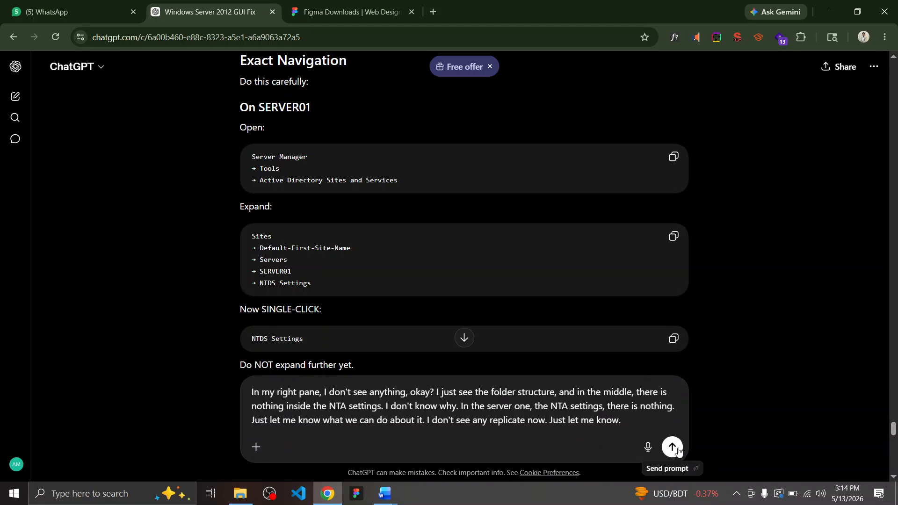
left_click(678, 451)
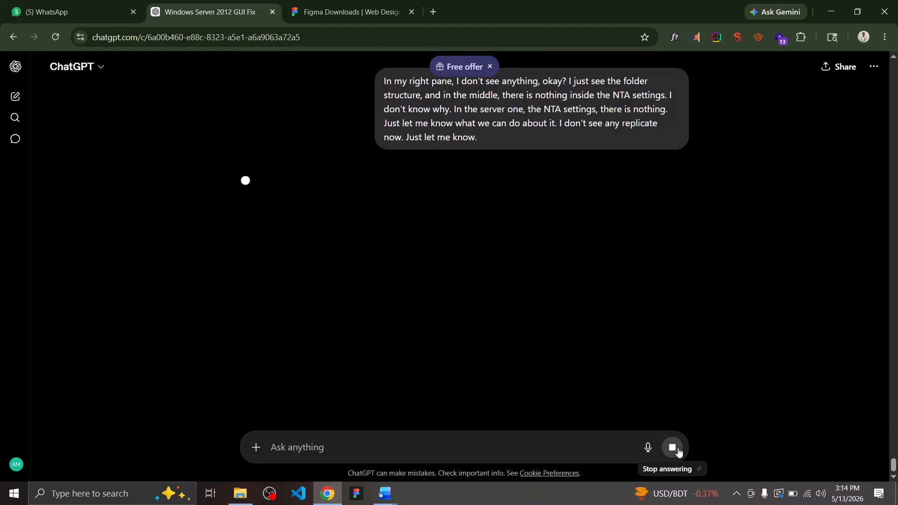
scroll(688, 369, "down", 3)
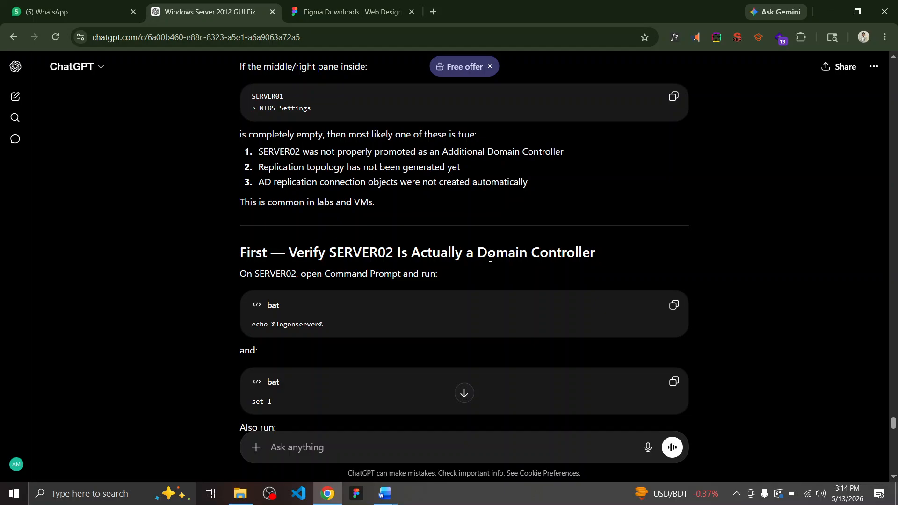
scroll(407, 229, "down", 1)
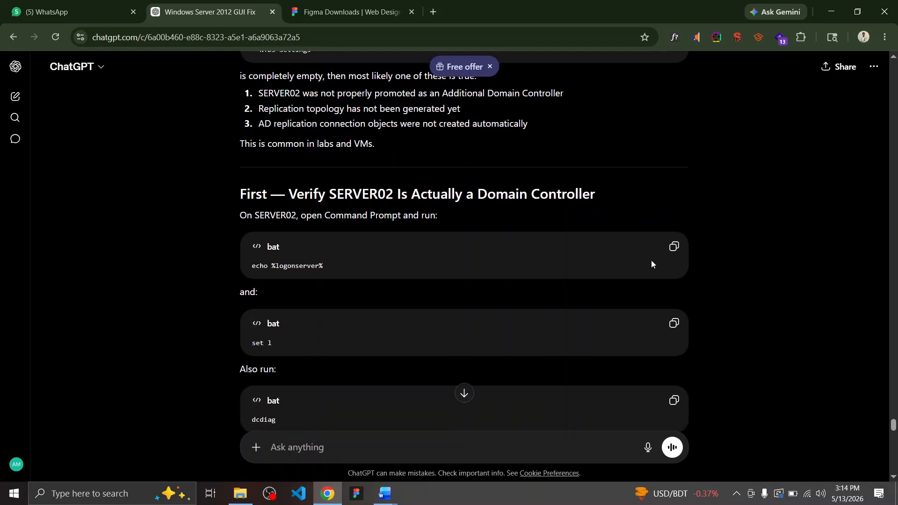
left_click(676, 248)
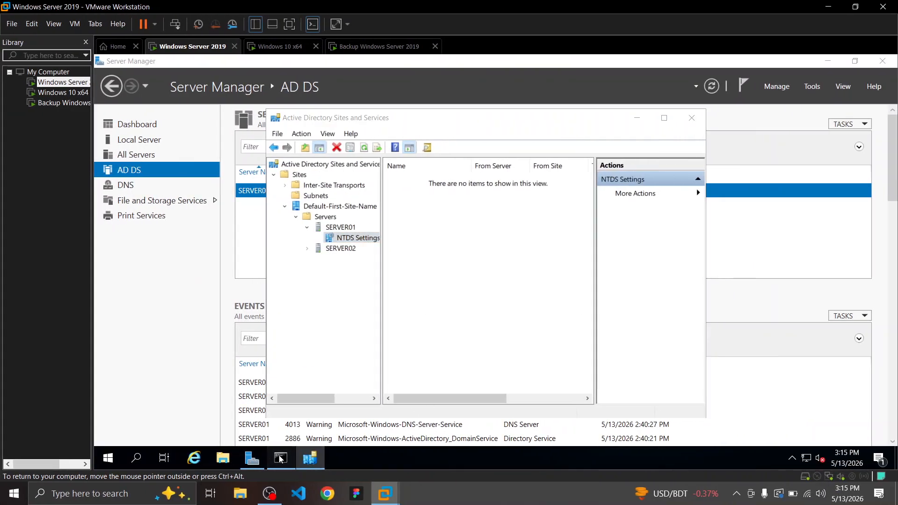
Open the server's Command Prompt and begin typing echo, checking the exact command in ChatGPT
left_click(280, 458)
left_click(308, 338)
key("ctrl+v")
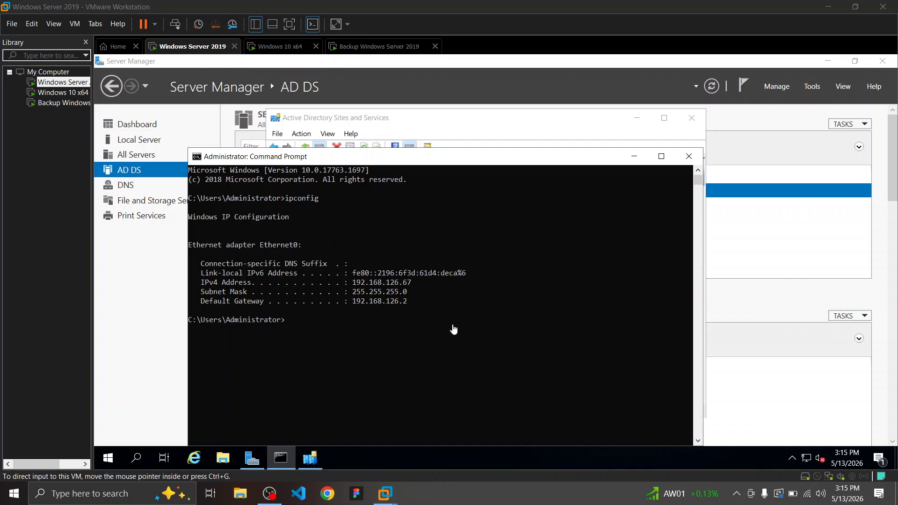
left_click(364, 324)
type("ec")
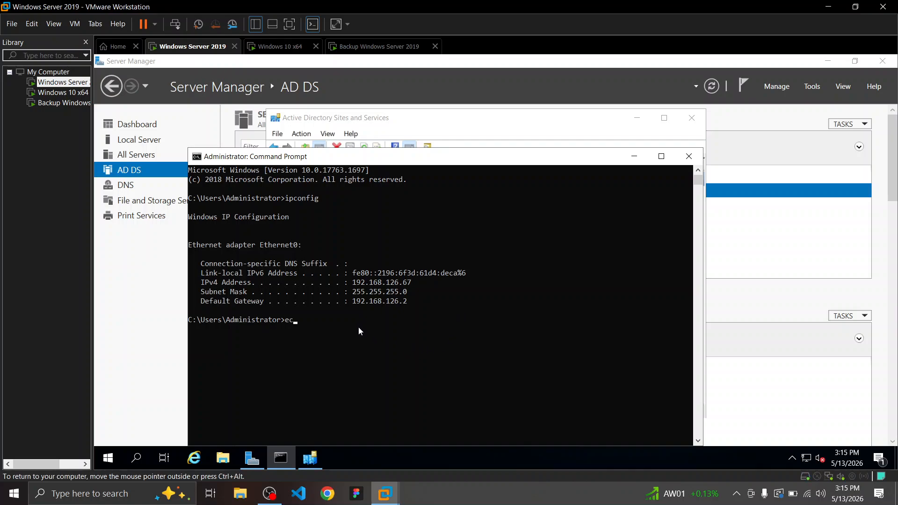
type("ho")
left_click(438, 453)
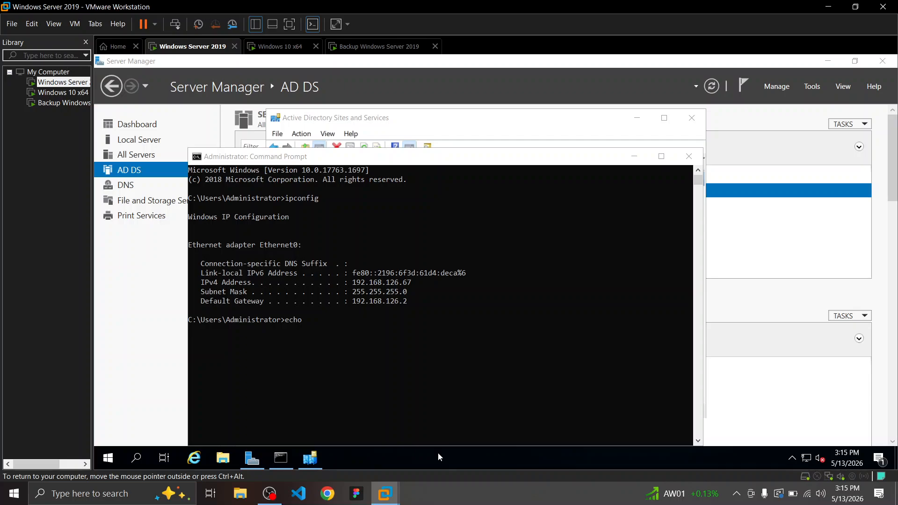
left_click(487, 494)
key("alt+Tab")
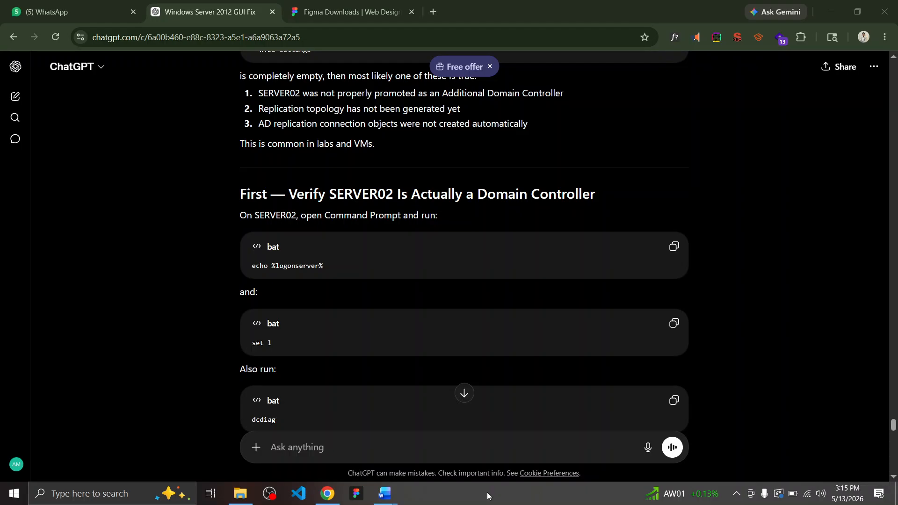
key("alt+Tab")
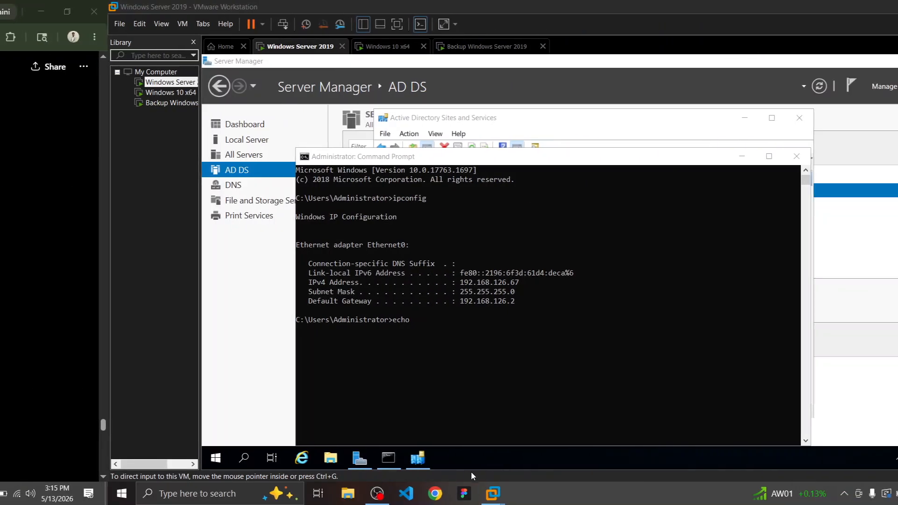
Finish and run echo %logonserver% in the VM, which returns \\SERVER01
left_click(429, 327)
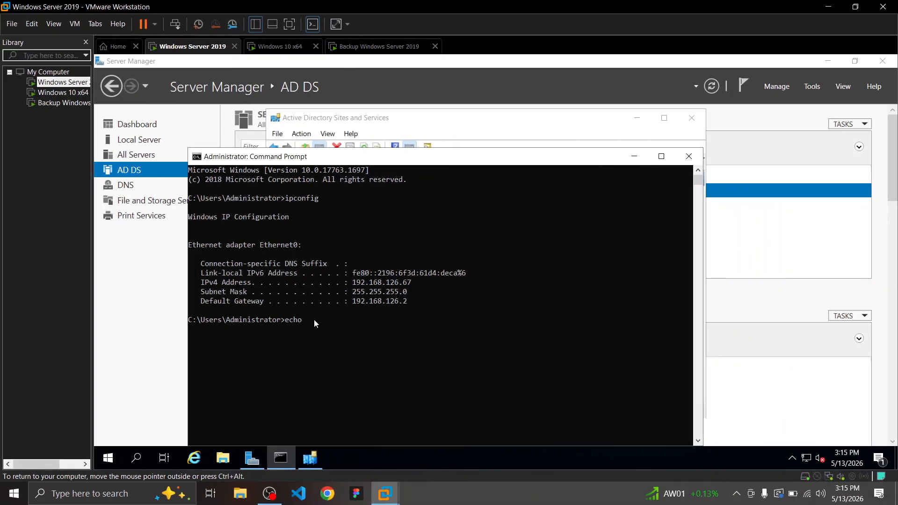
left_click(313, 319)
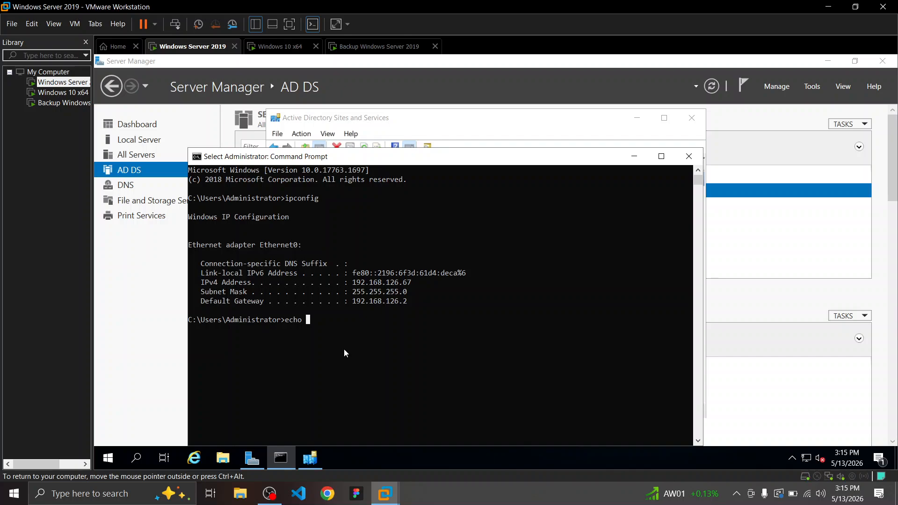
type("%lo")
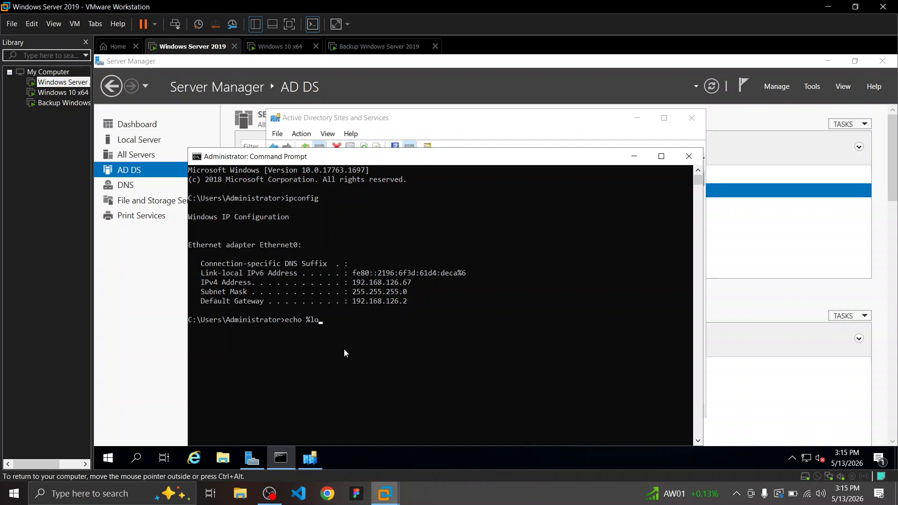
left_click(327, 494)
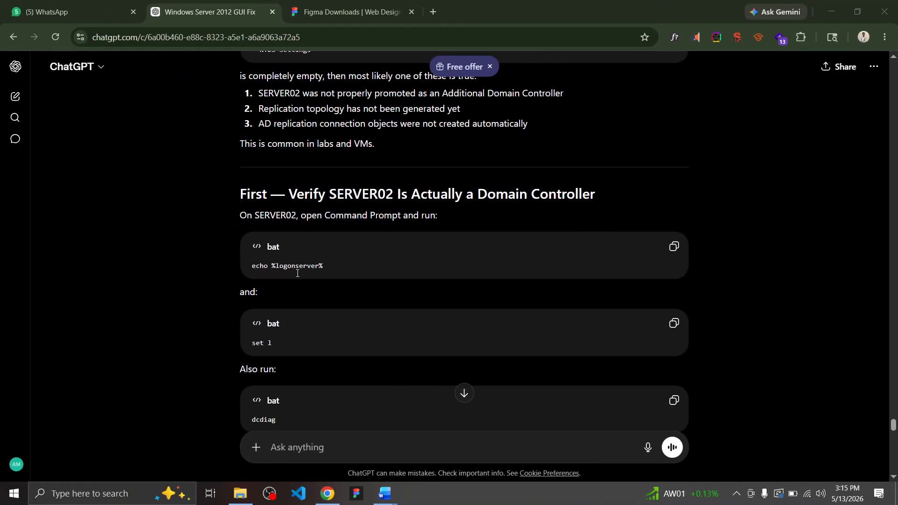
key("alt+Tab")
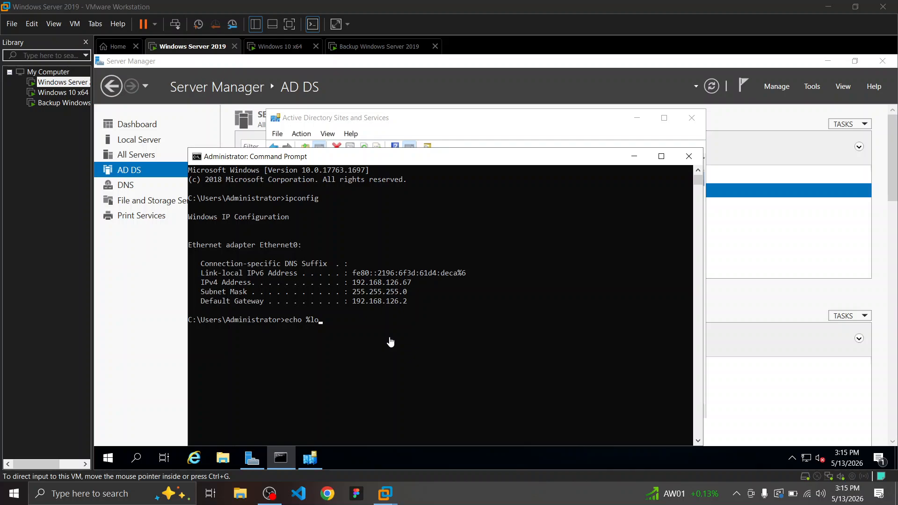
left_click(390, 341)
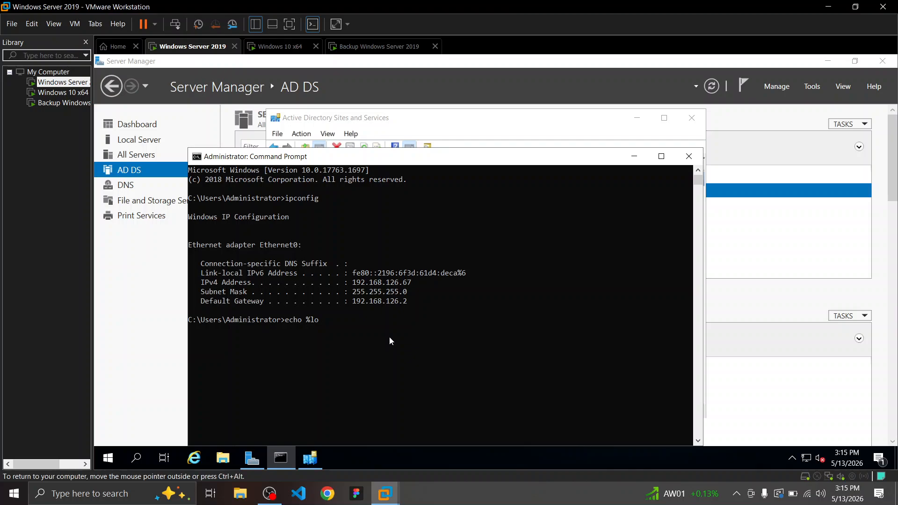
type("gonserver%")
key("Return")
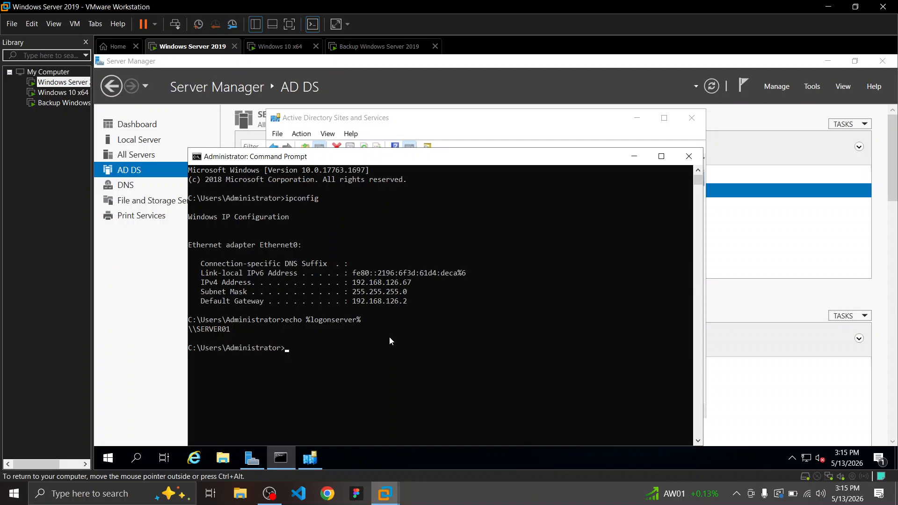
left_click(492, 484)
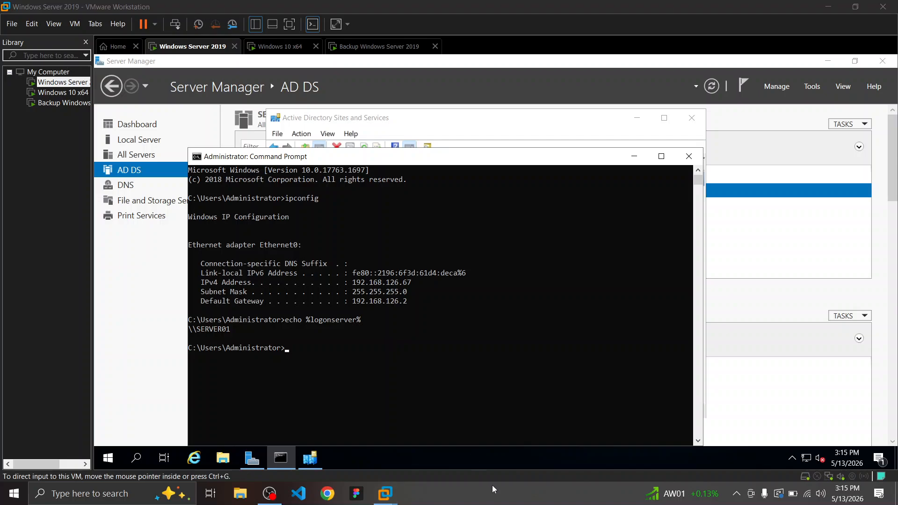
key("ctrl+super+Left")
scroll(258, 351, "down", 3)
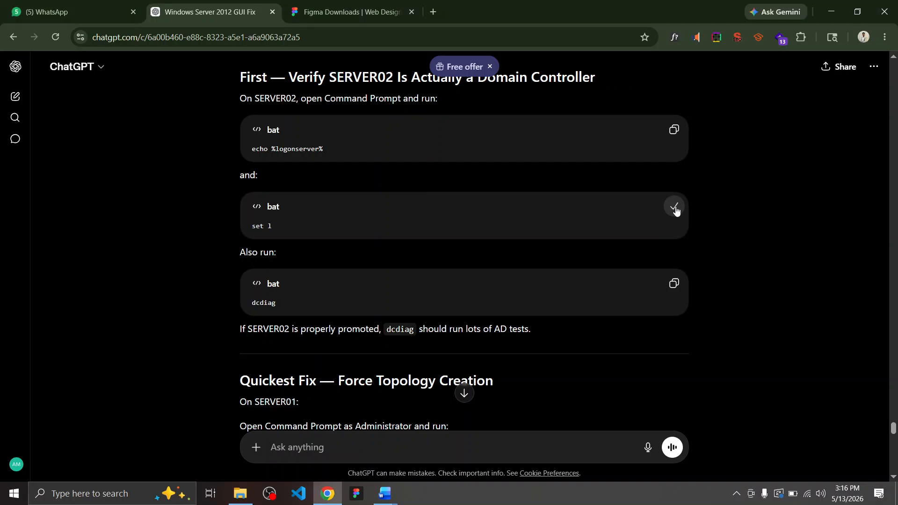
Run set l in the VM's Command Prompt, showing LOGONSERVER=\\SERVER01
key("alt+Tab")
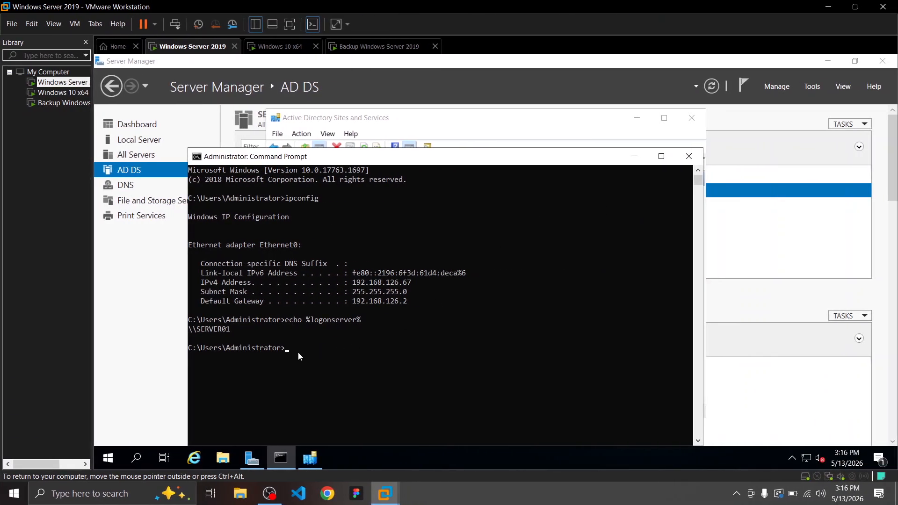
key("BackSpace")
type("set l")
key("Return")
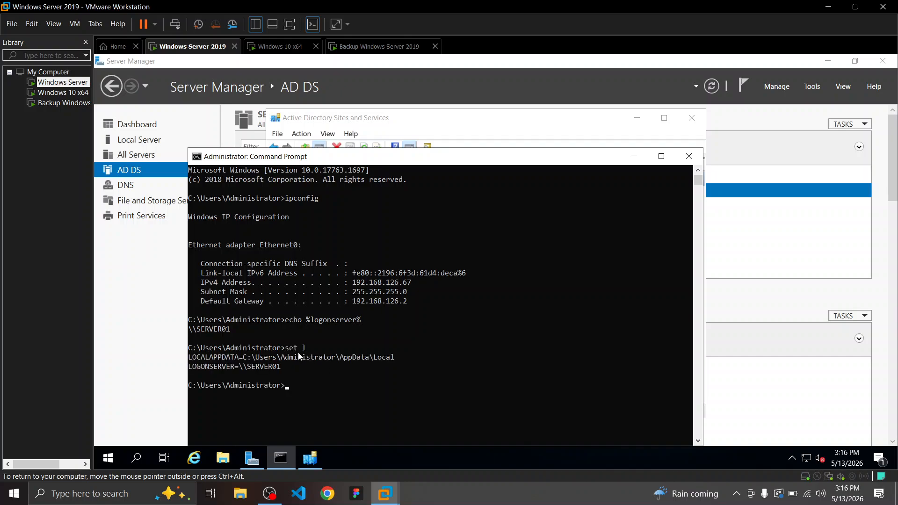
left_click(535, 502)
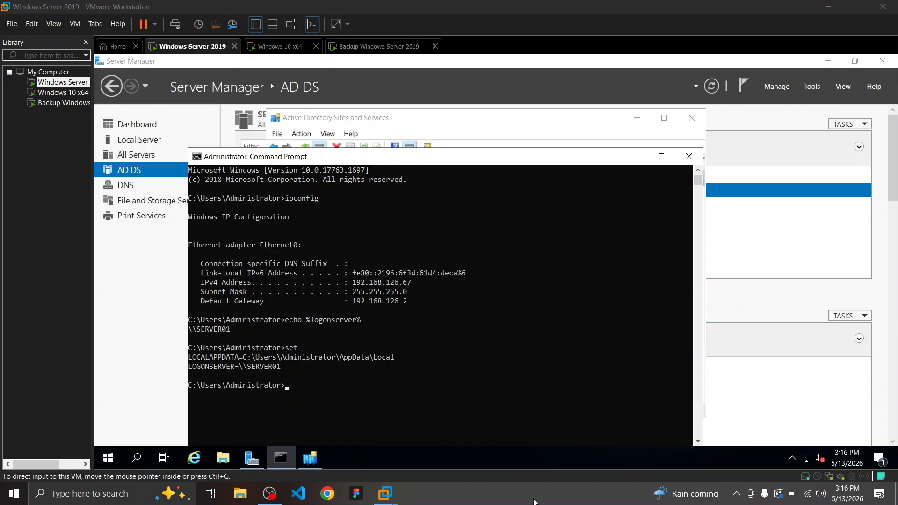
key("ctrl+super+Left")
Copy dcdiag from ChatGPT and run it in the VM to test the domain controller
left_click(672, 283)
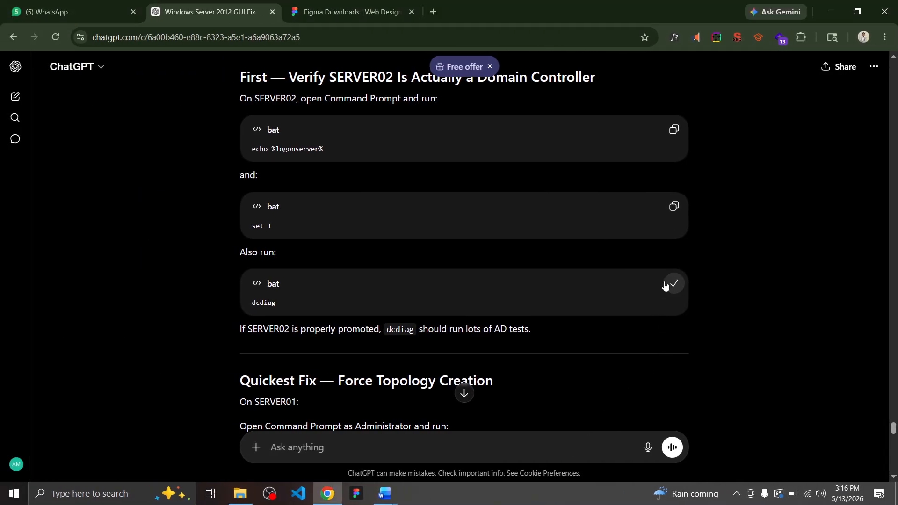
key("ctrl+super+Right")
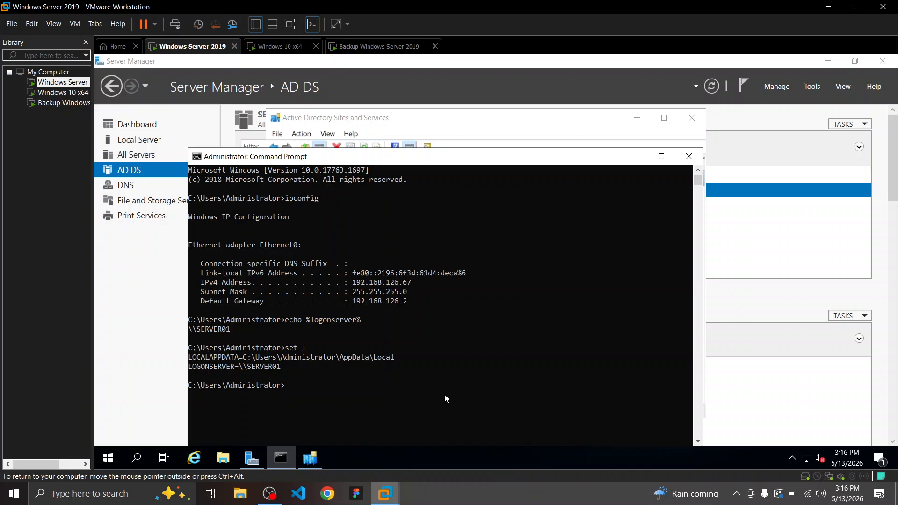
key("ctrl+super+Left")
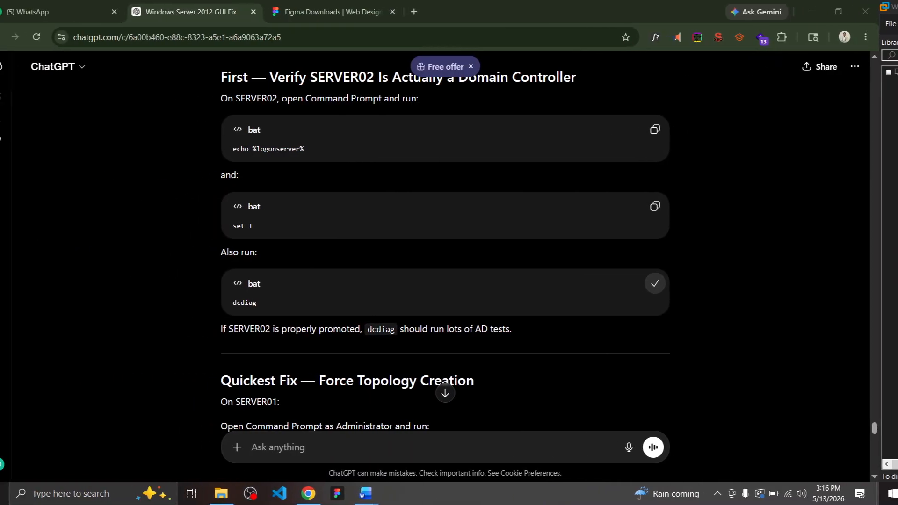
key("ctrl+super+Right")
left_click(321, 390)
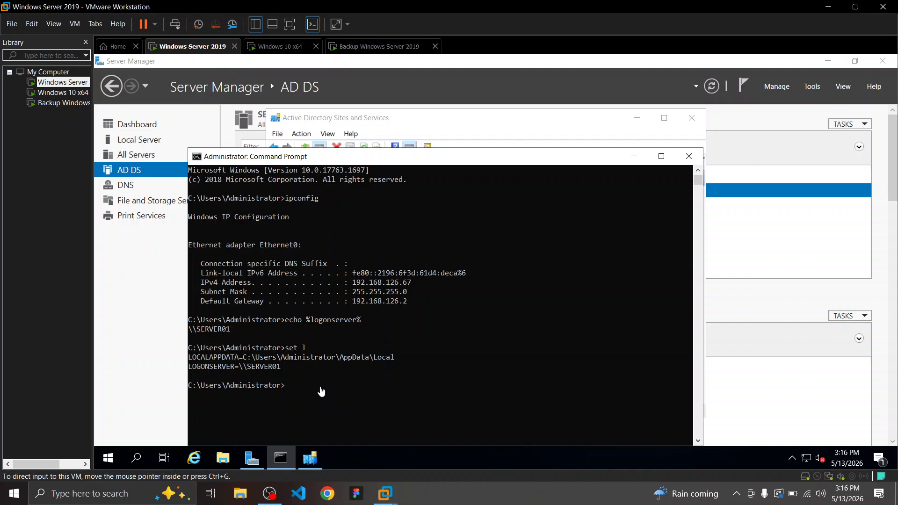
type("dcd")
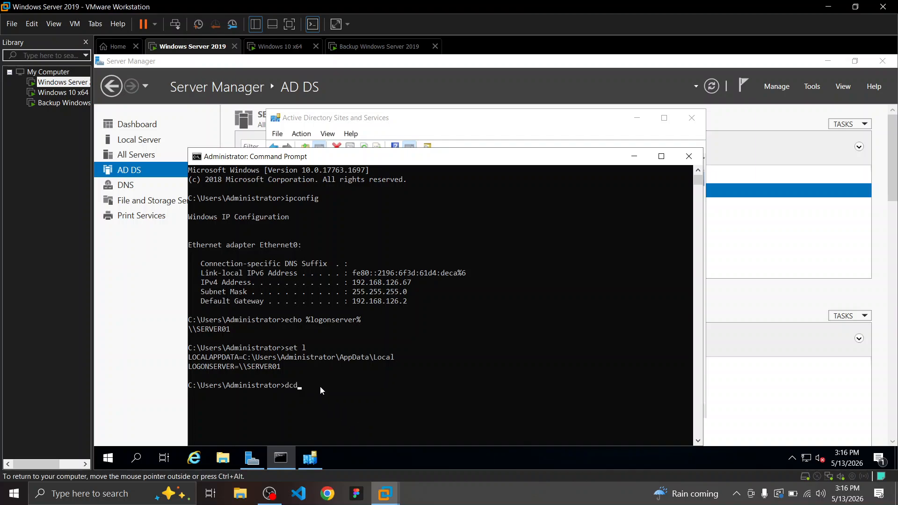
type("iag")
key("Return")
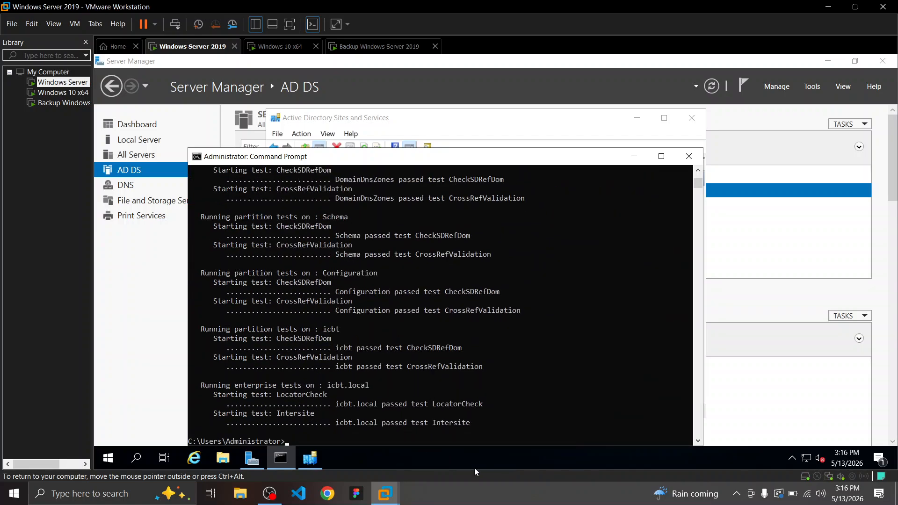
Read ChatGPT's repadmin /kcc, refresh and Replicate Now steps for forcing replication
left_click(327, 494)
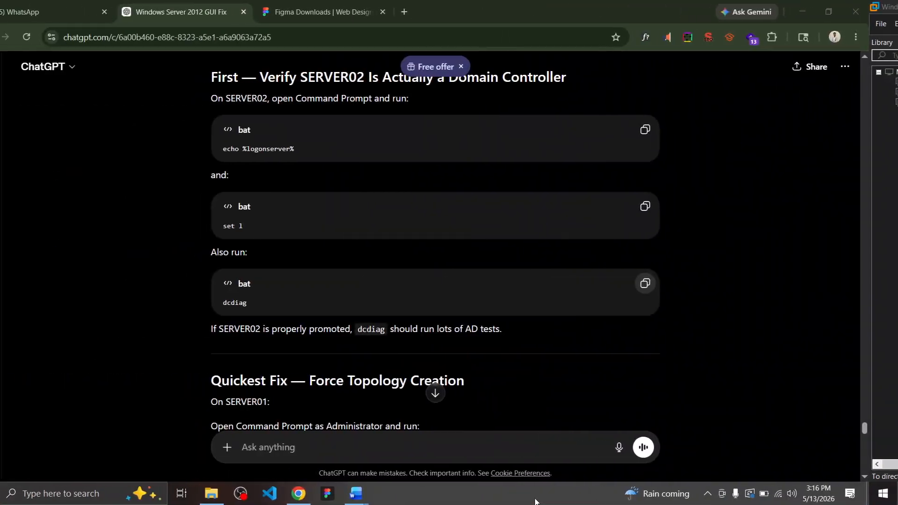
scroll(177, 339, "down", 2)
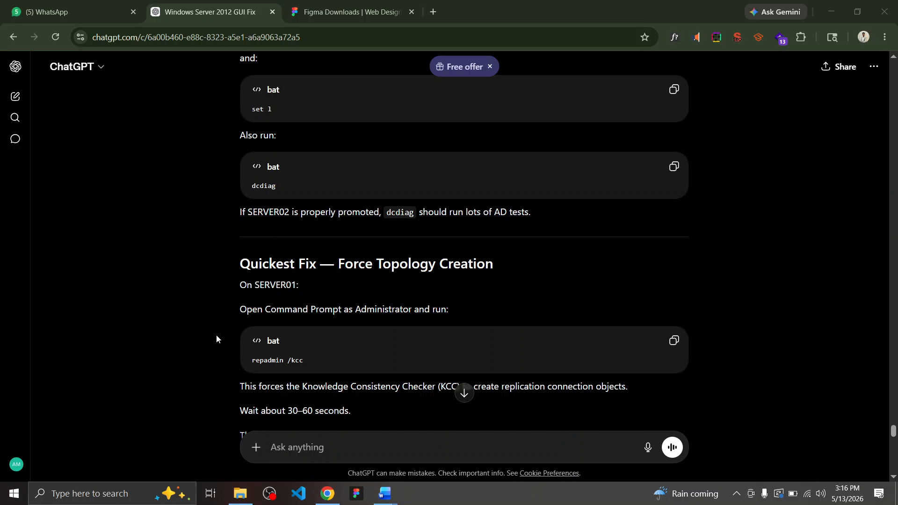
scroll(216, 335, "down", 3)
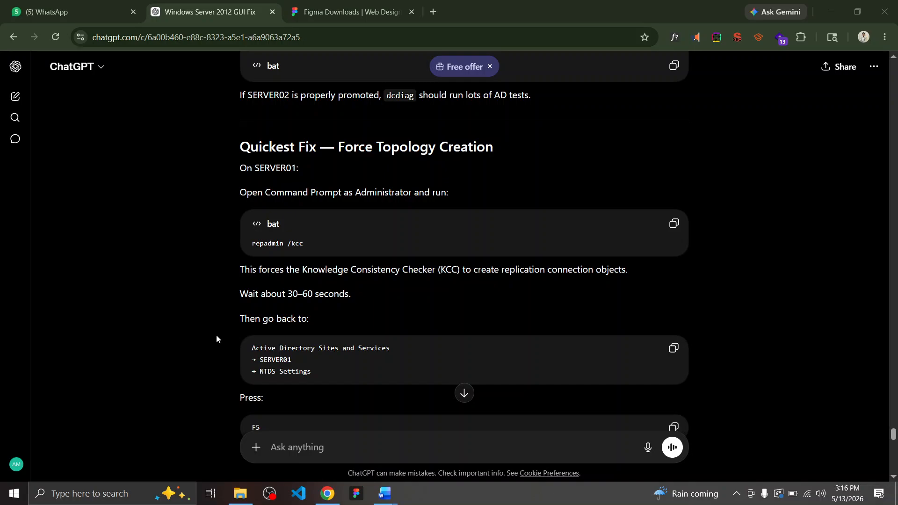
scroll(216, 335, "down", 1)
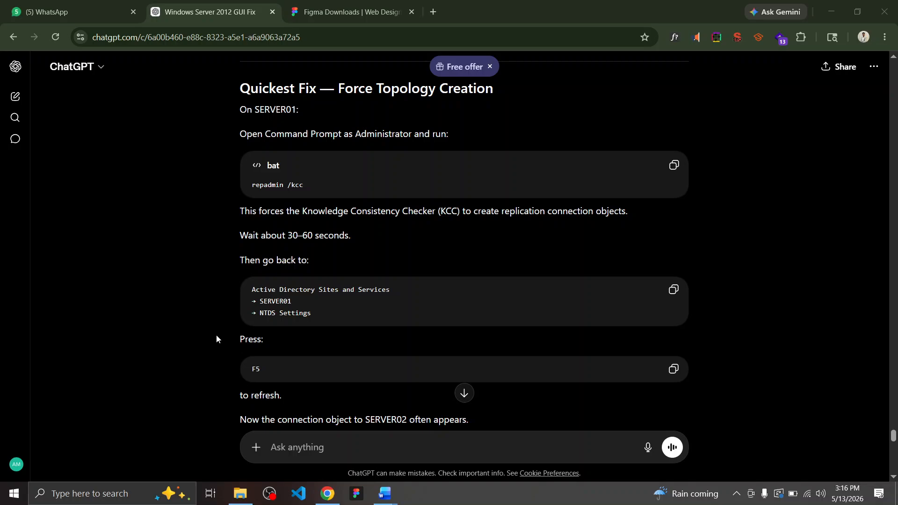
scroll(217, 338, "down", 2)
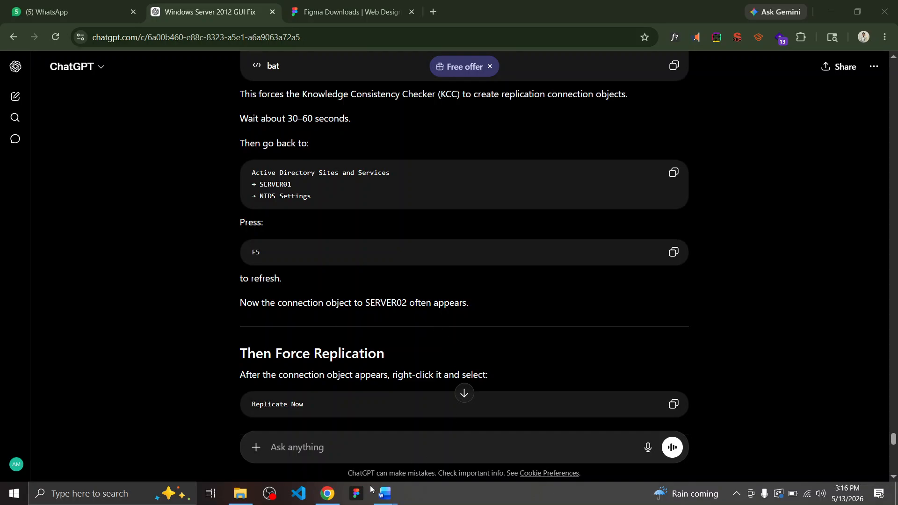
mouse_move(380, 494)
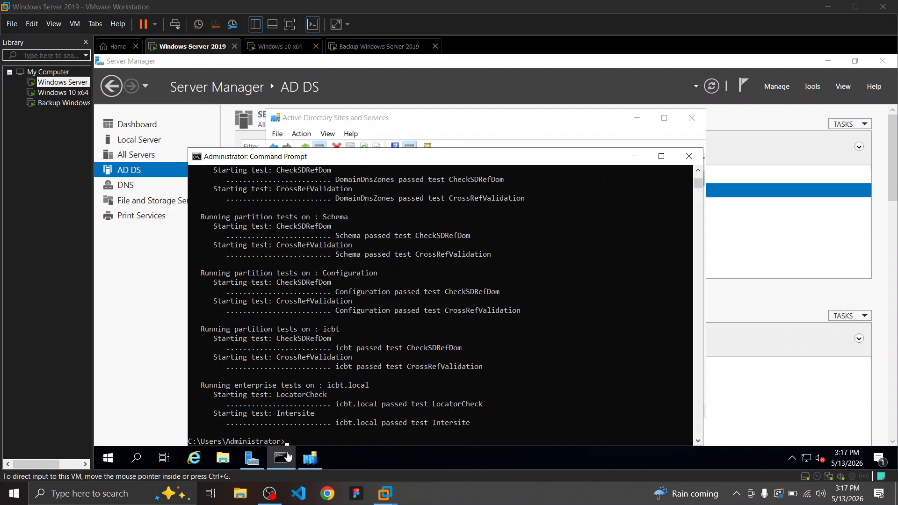
Refresh SERVER01's NTDS Settings to reveal the automatically generated connection from SERVER02
left_click(304, 460)
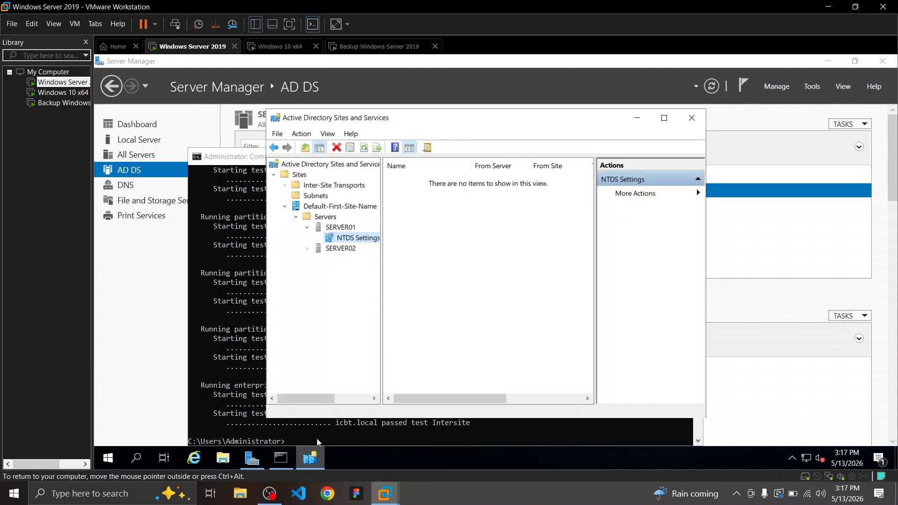
left_click(344, 227)
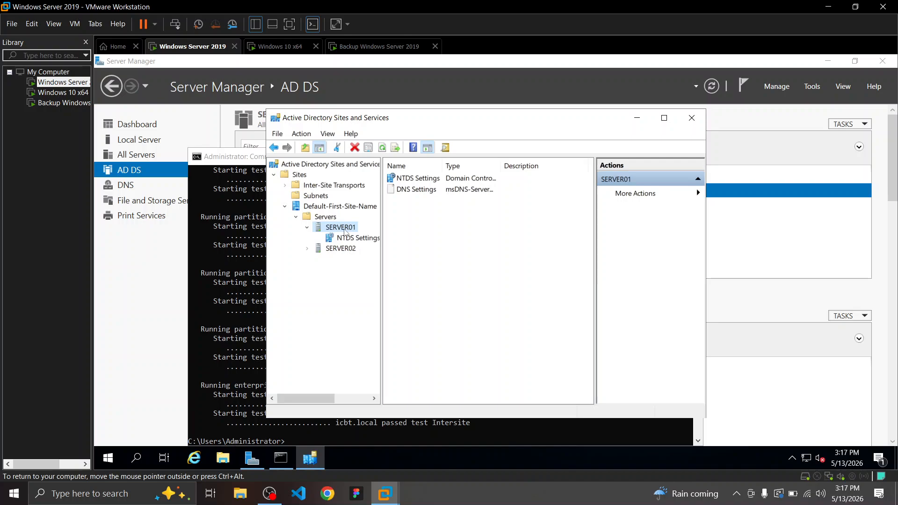
left_click(348, 240)
right_click(348, 239)
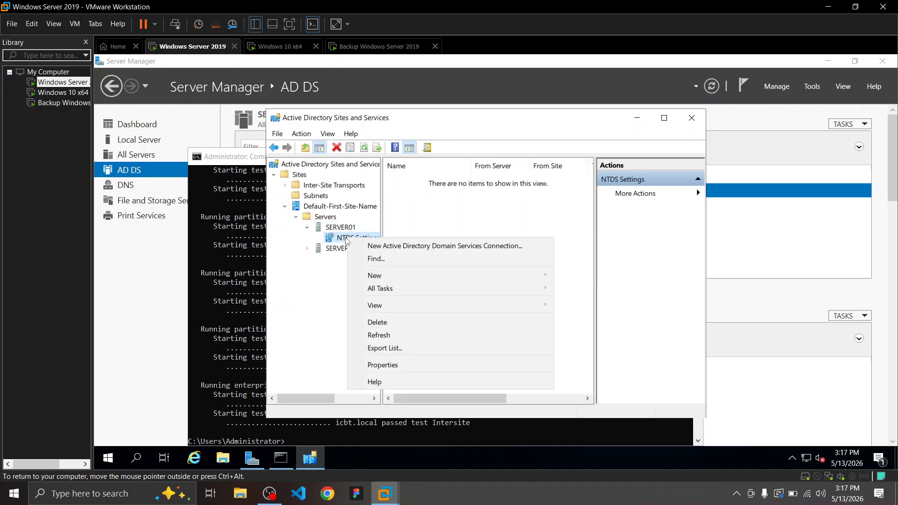
left_click(387, 335)
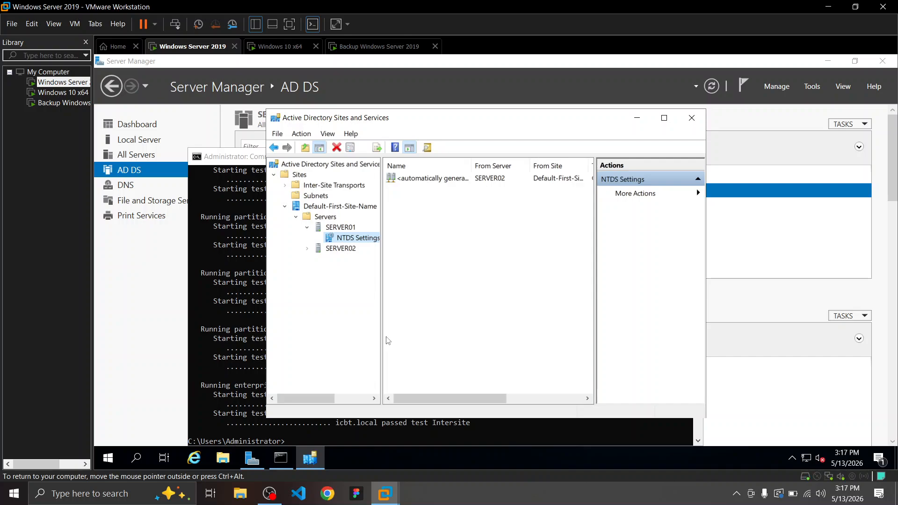
left_click(446, 180)
right_click(447, 181)
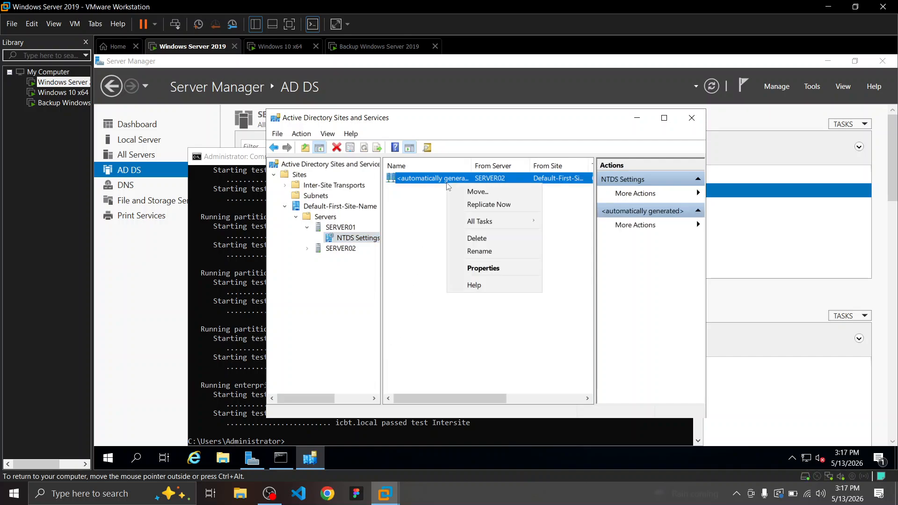
left_click(419, 236)
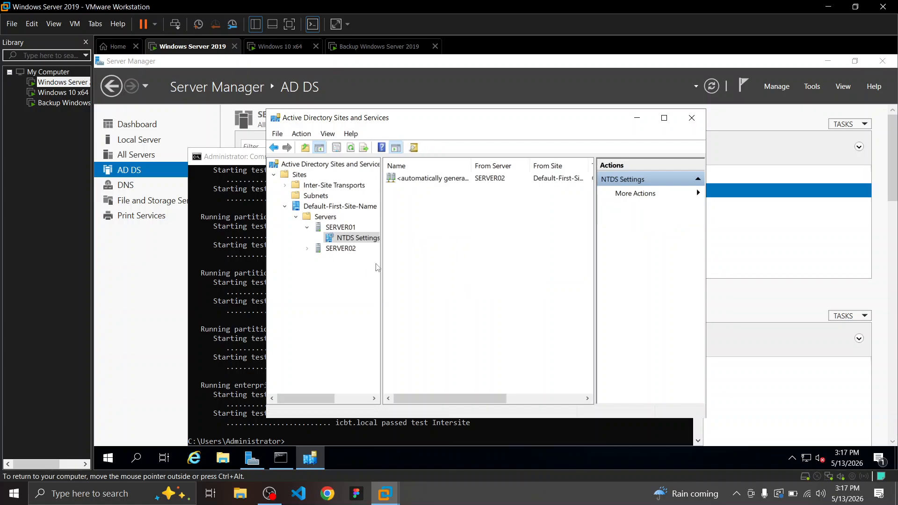
Close the finished Command Prompt and move to the ChatGPT desktop
left_click(254, 157)
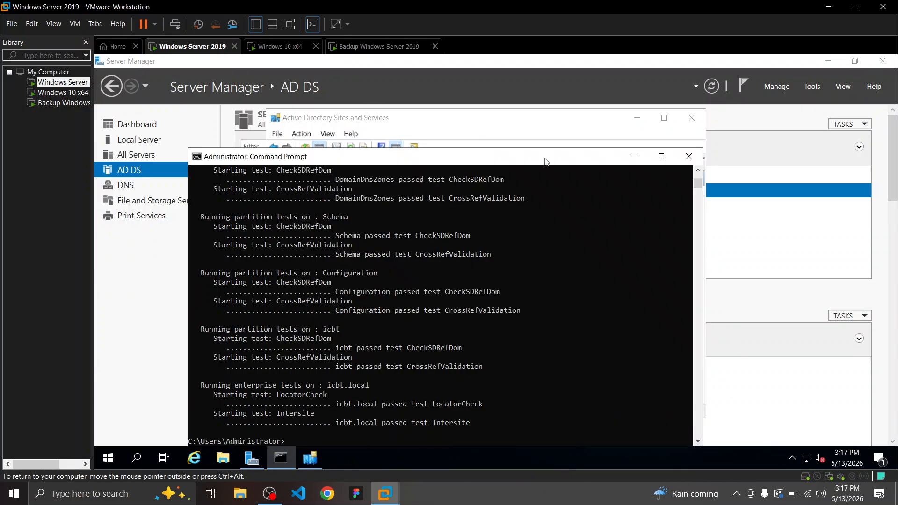
left_click(687, 156)
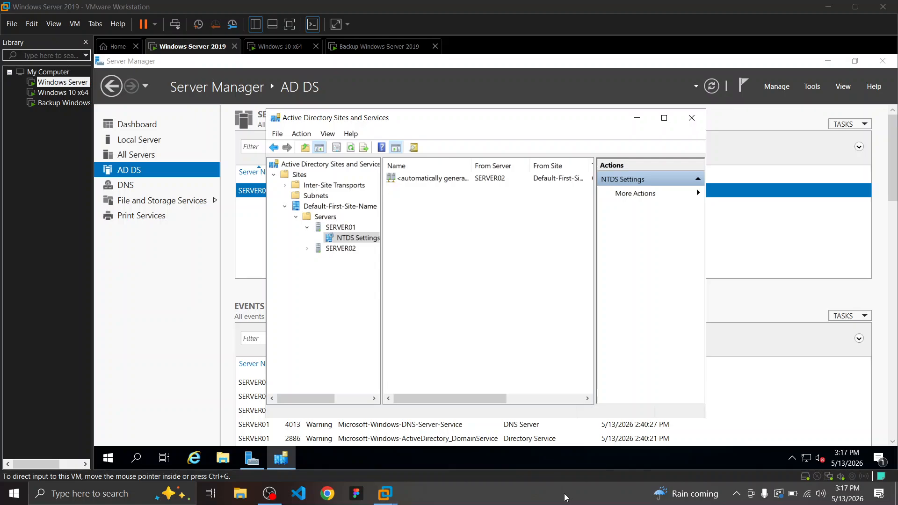
key("ctrl+super+Left")
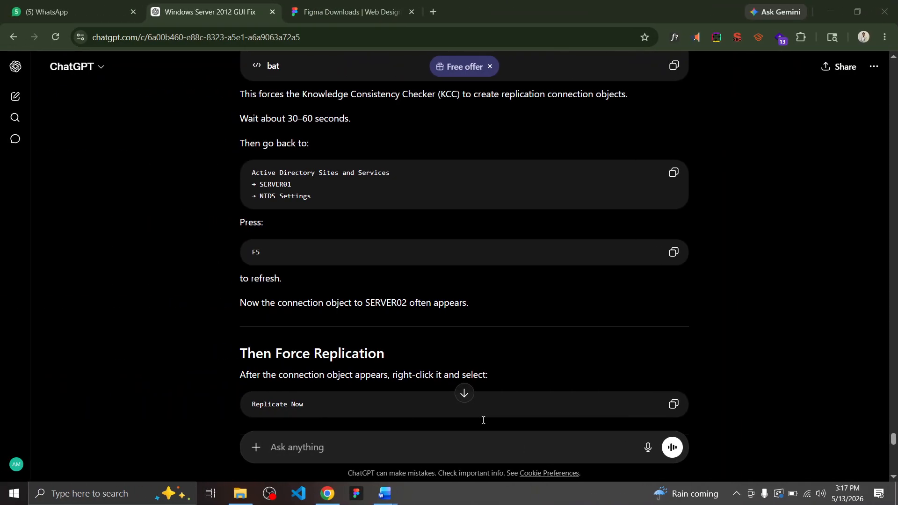
Reread ChatGPT's F5 refresh and Replicate Now steps, then return to the virtual machine
left_click_drag(255, 252, 283, 254)
scroll(387, 253, "up", 5)
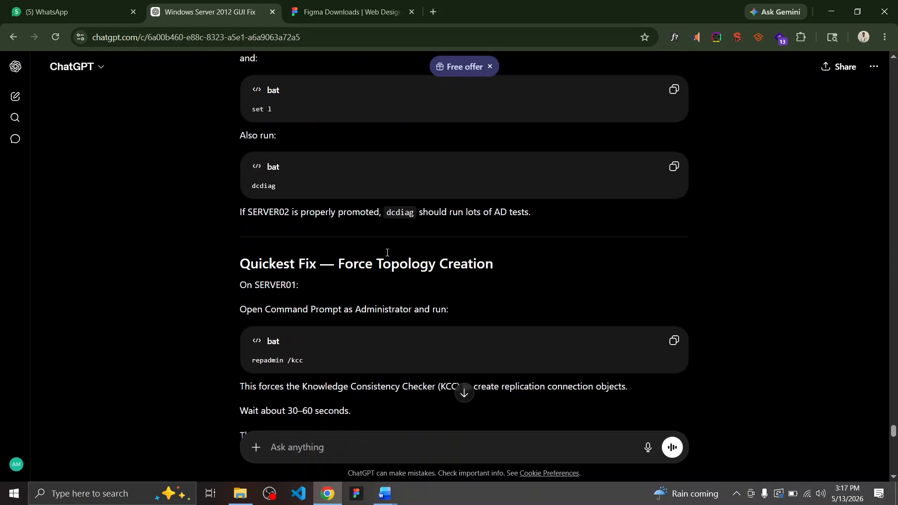
scroll(387, 253, "down", 5)
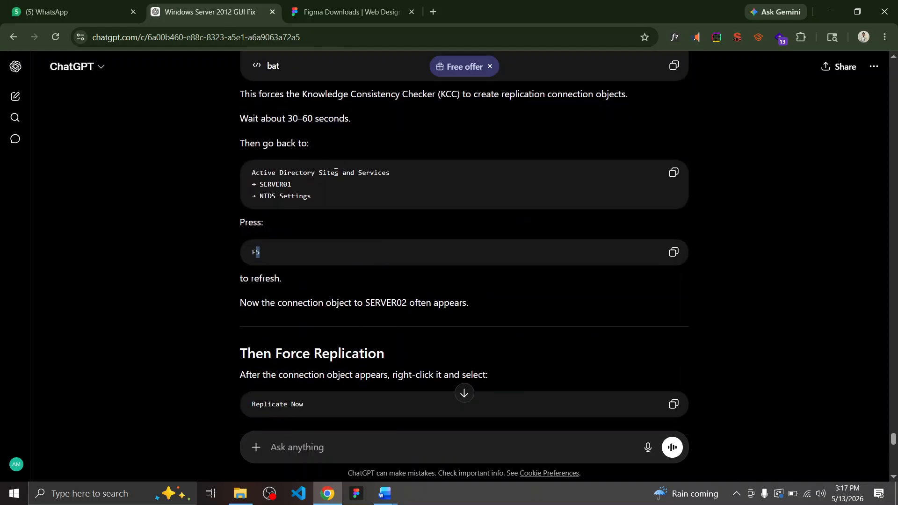
key("alt+Tab")
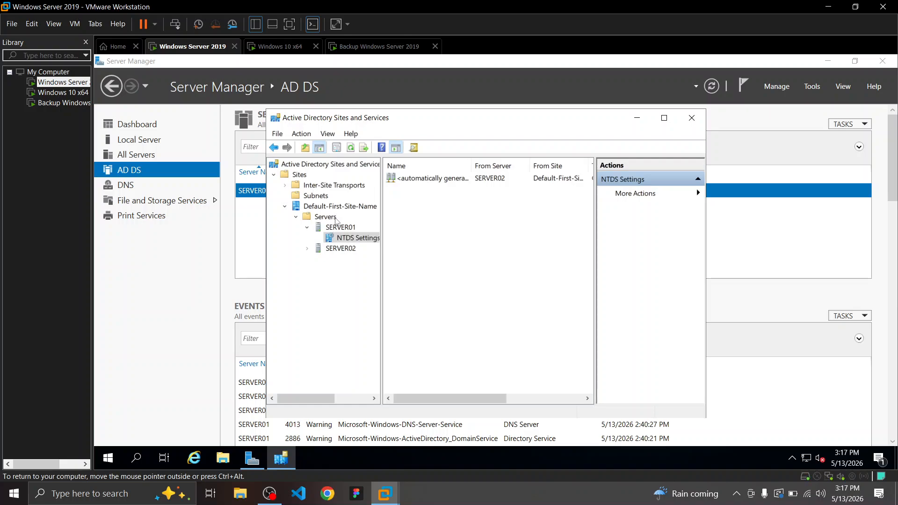
Refresh SERVER01's NTDS Settings again and select the automatically generated SERVER02 connection
left_click(340, 228)
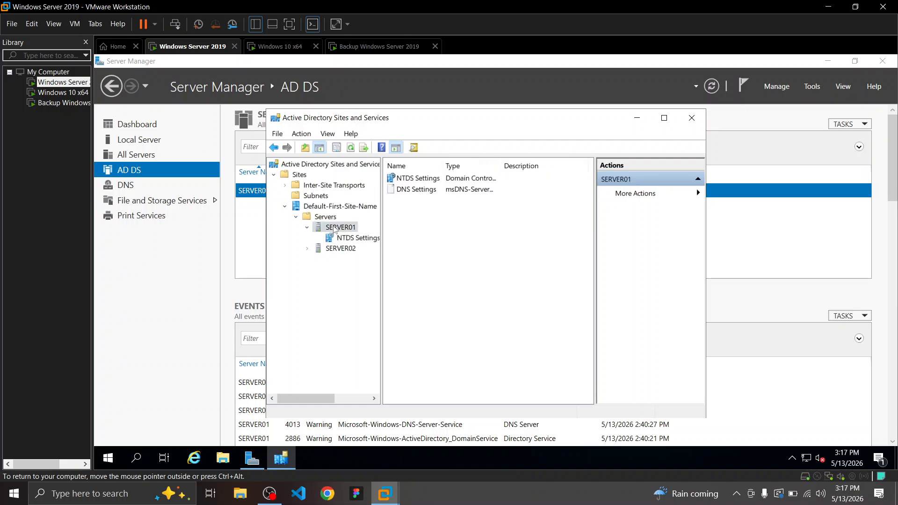
left_click(348, 238)
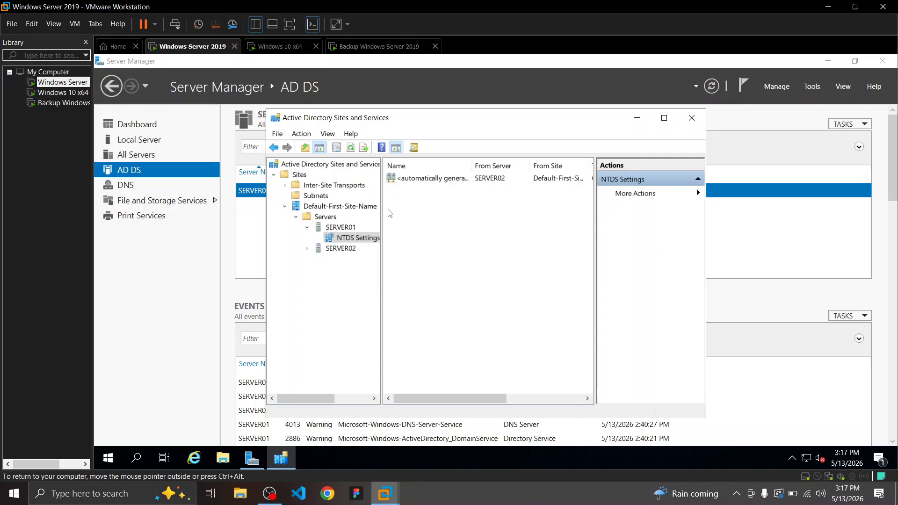
right_click(356, 241)
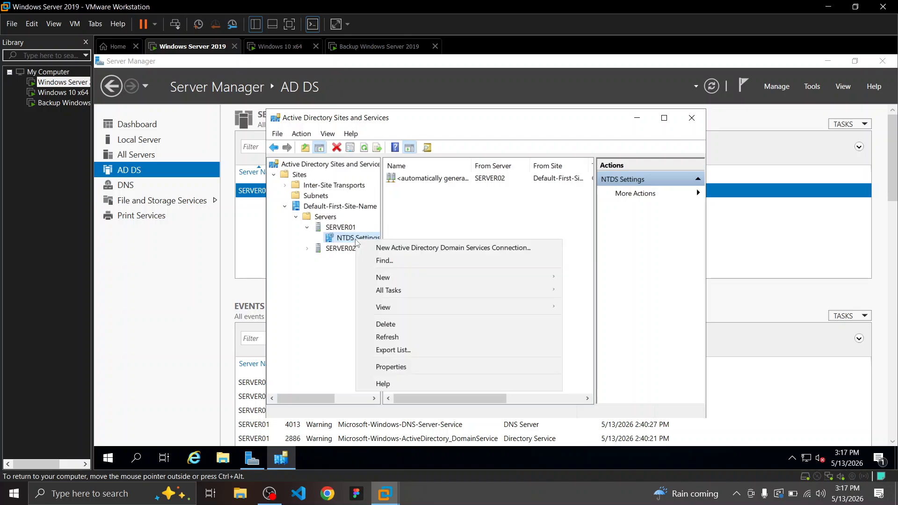
left_click(393, 335)
left_click(429, 179)
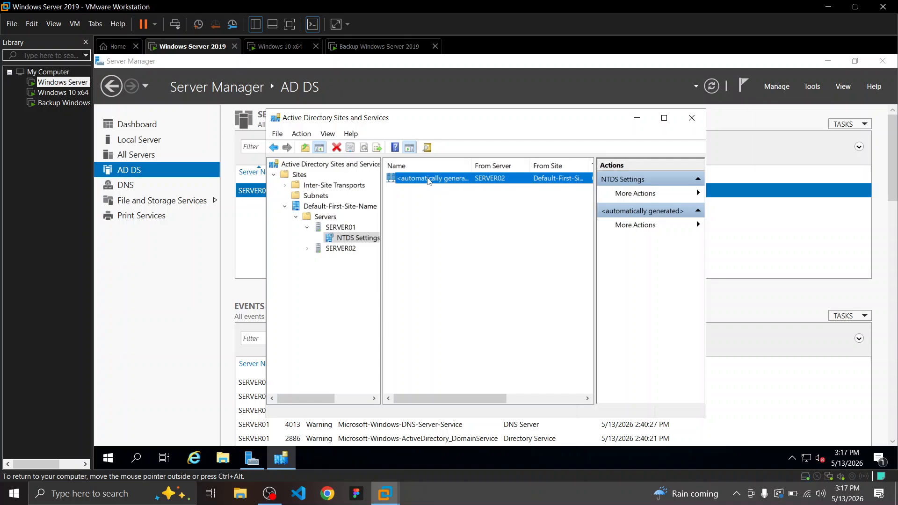
right_click(428, 179)
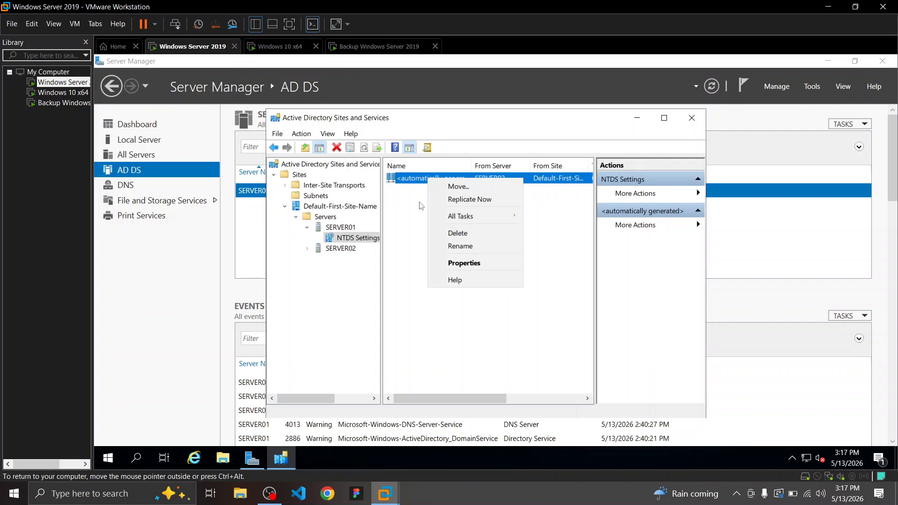
left_click(490, 500)
key("ctrl+super+Left")
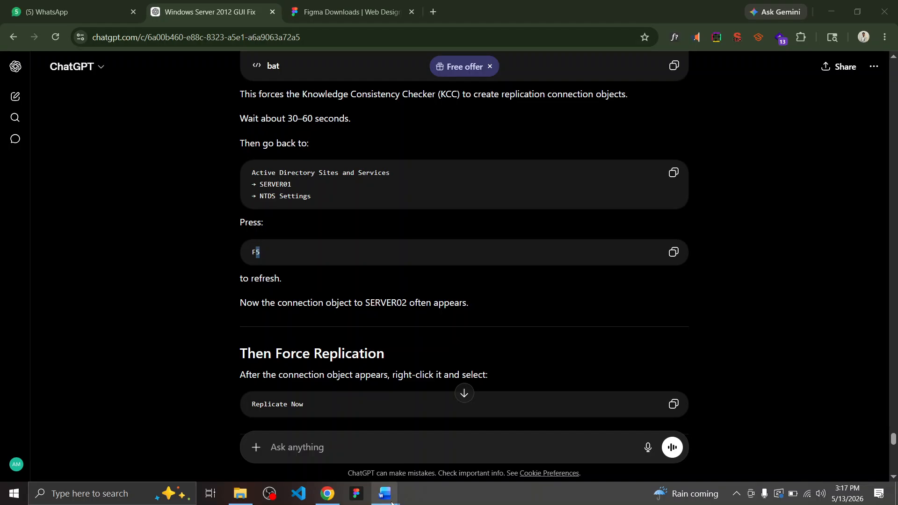
Read the CNT4008 task guide's lines 146–148 on the right panel and Replicate Now
mouse_move(392, 502)
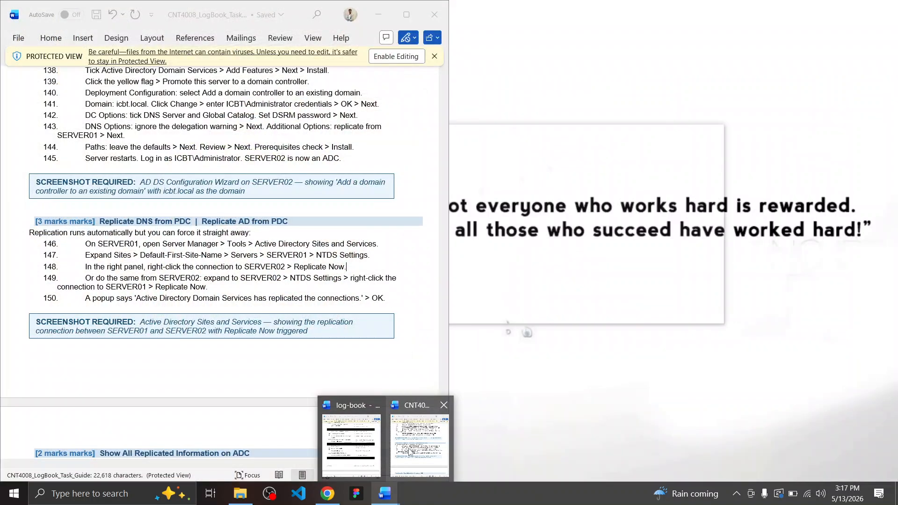
left_click(409, 451)
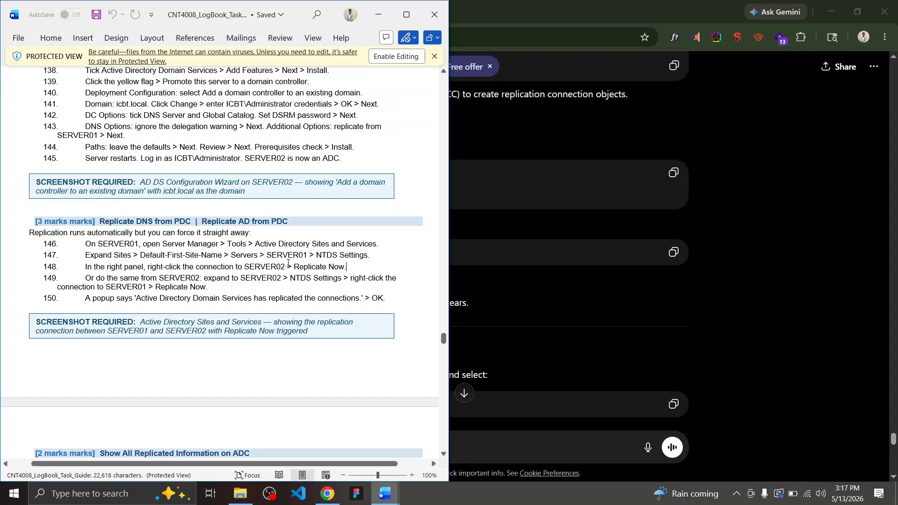
left_click_drag(99, 242, 187, 244)
left_click(176, 243)
left_click_drag(117, 269, 150, 267)
left_click(158, 268)
left_click_drag(294, 268, 347, 268)
left_click(335, 268)
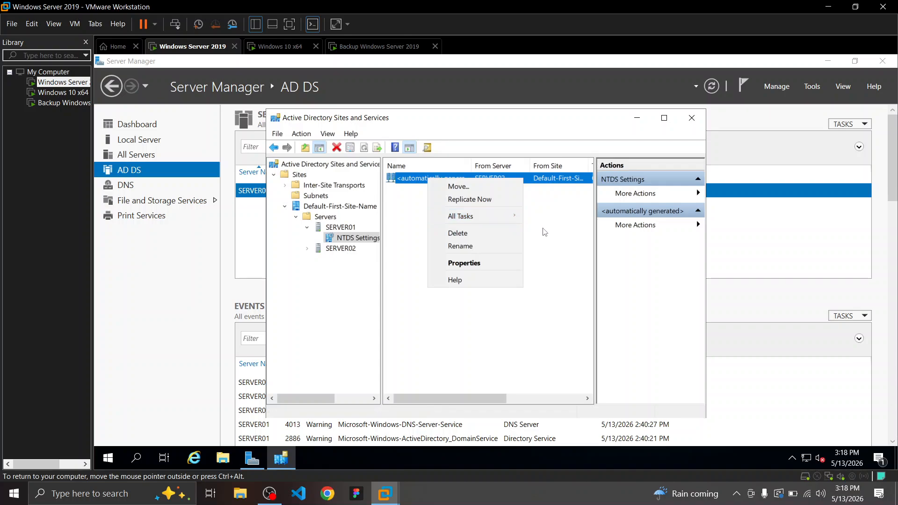
Run Replicate Now on SERVER01's automatically generated connection from SERVER02 and acknowledge the confirmation
left_click(456, 178)
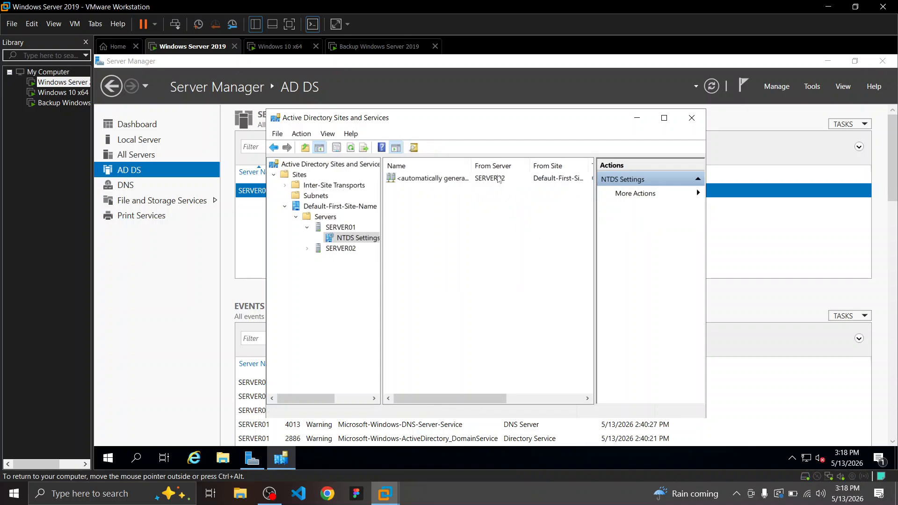
right_click(428, 178)
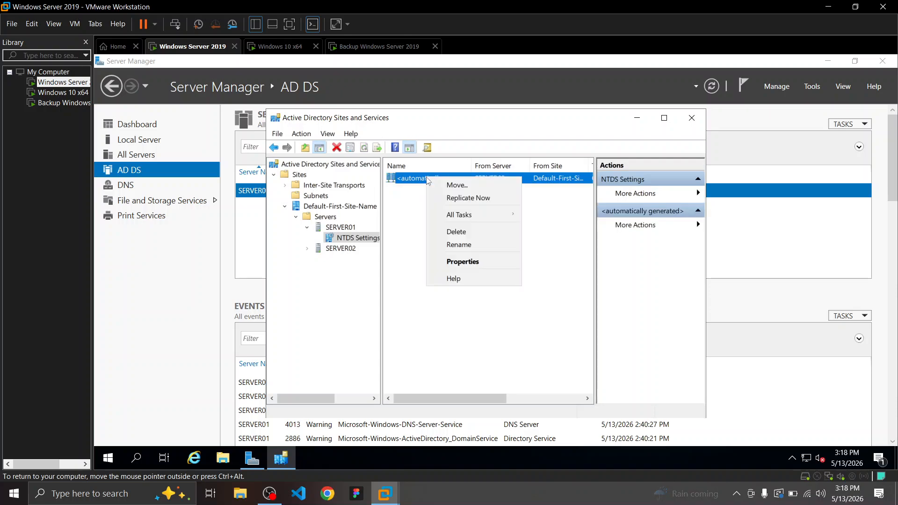
left_click(468, 198)
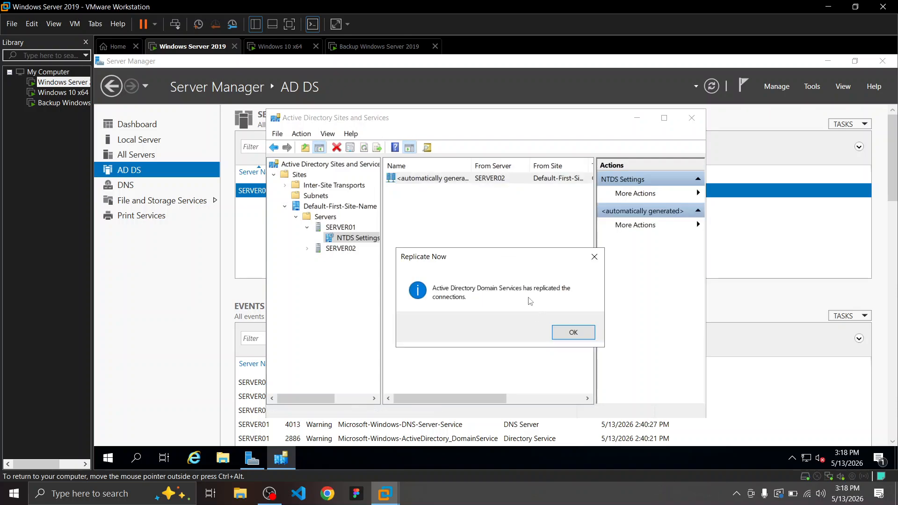
left_click(574, 333)
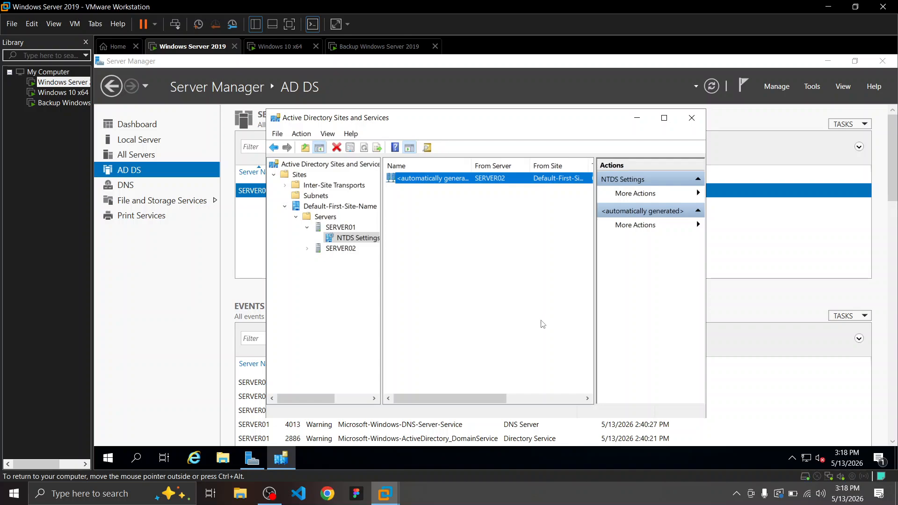
left_click(580, 493)
key("ctrl+super+Left")
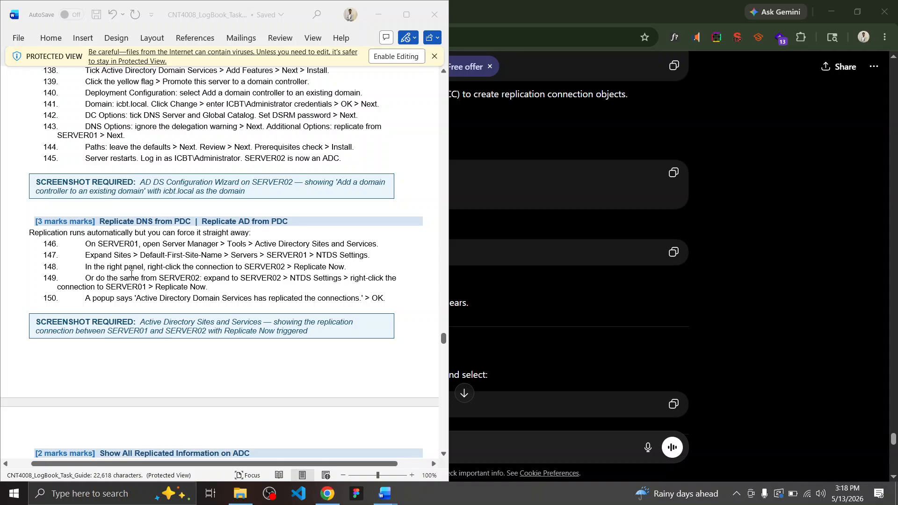
Review guide lines 149–150, including the expected replication popup, then return to the VM
left_click_drag(86, 281, 128, 270)
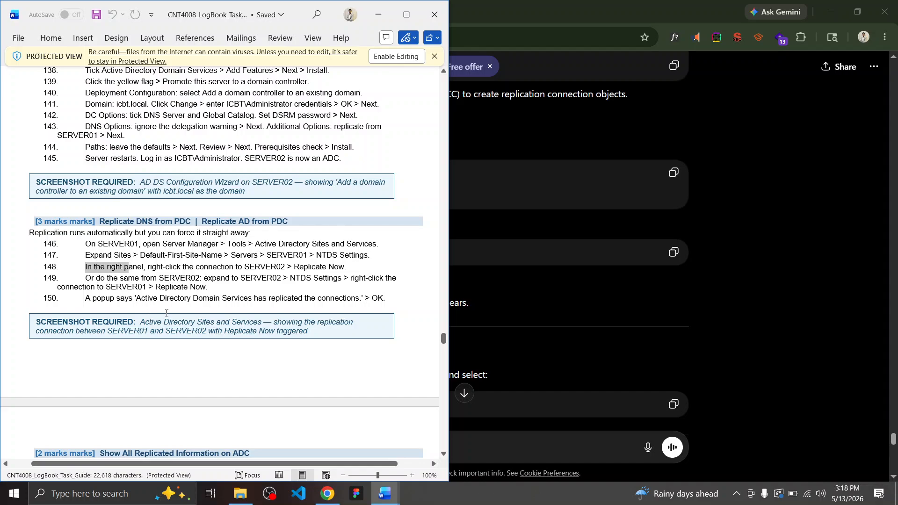
left_click(129, 299)
left_click_drag(104, 298, 387, 297)
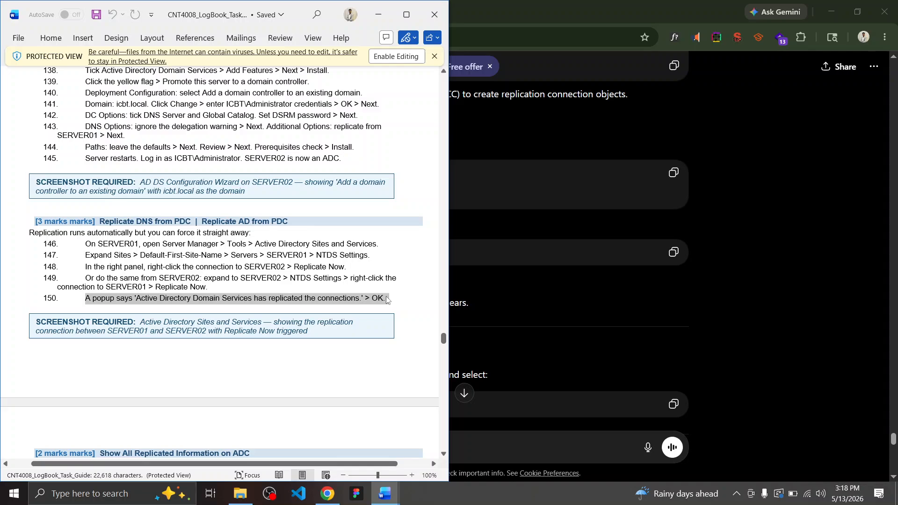
scroll(386, 300, "down", 7)
left_click(296, 293)
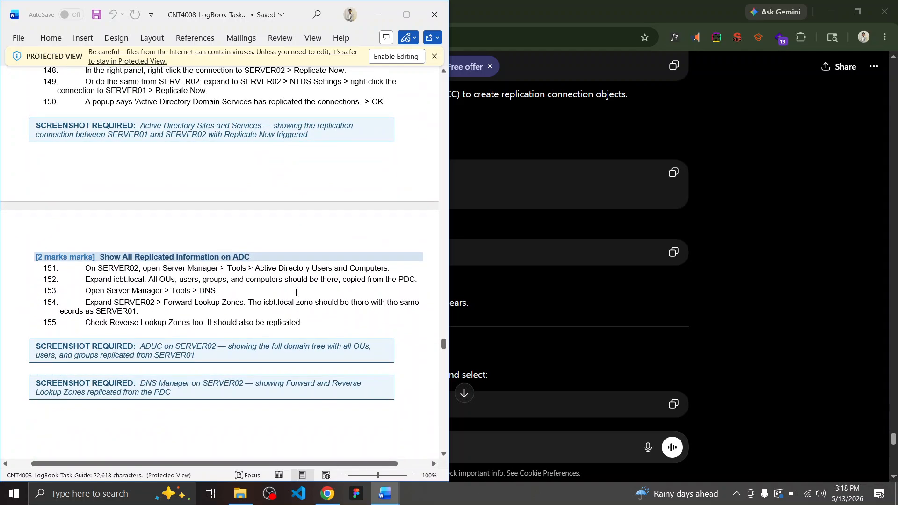
scroll(296, 293, "up", 4)
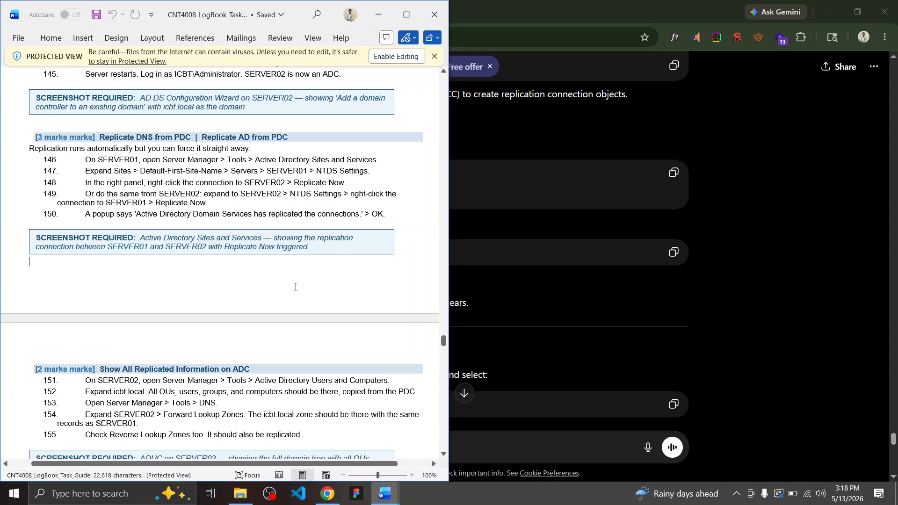
key("alt+Tab")
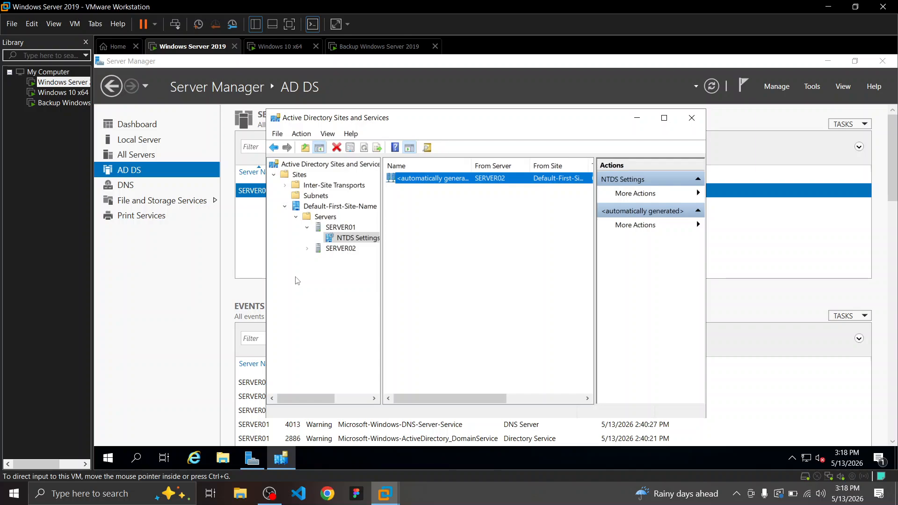
key("alt+Tab")
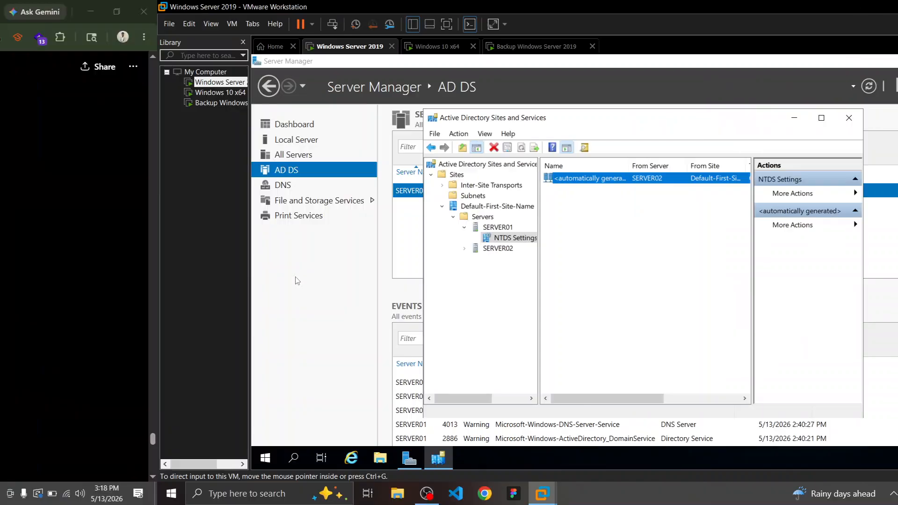
left_click(552, 315)
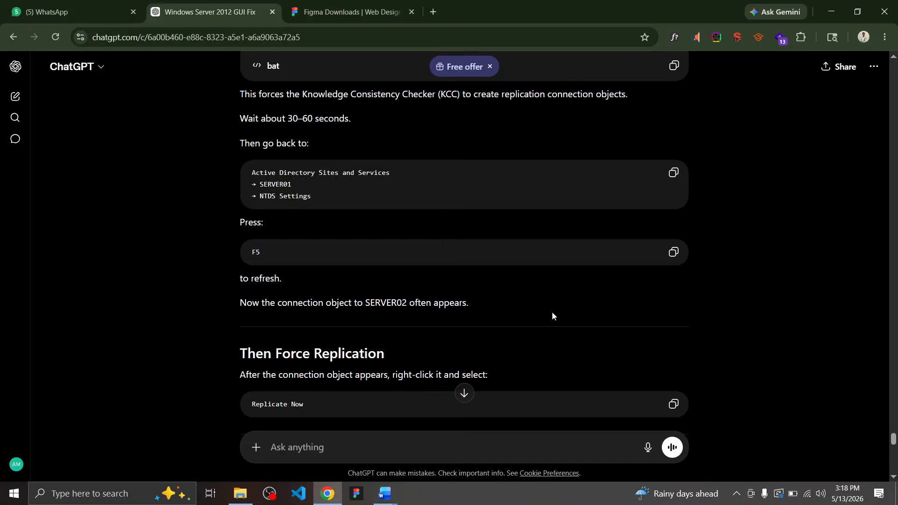
left_click(647, 449)
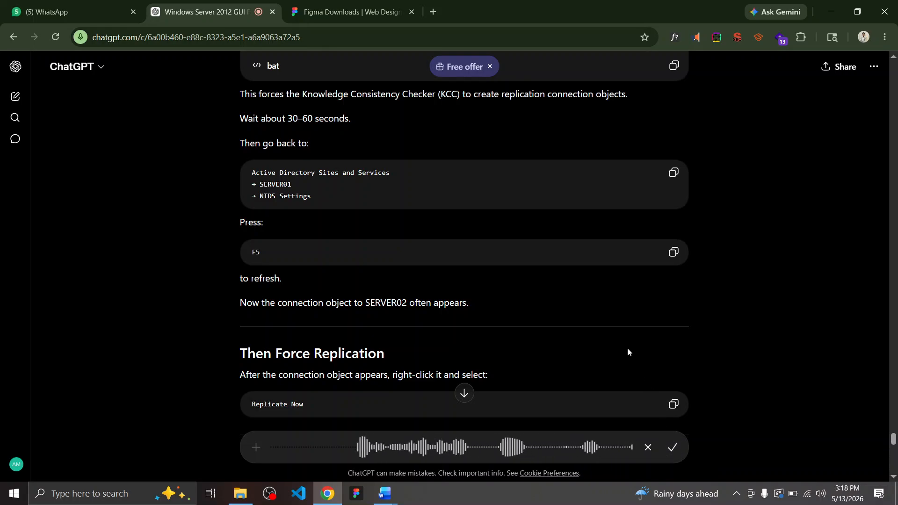
scroll(655, 385, "up", 4)
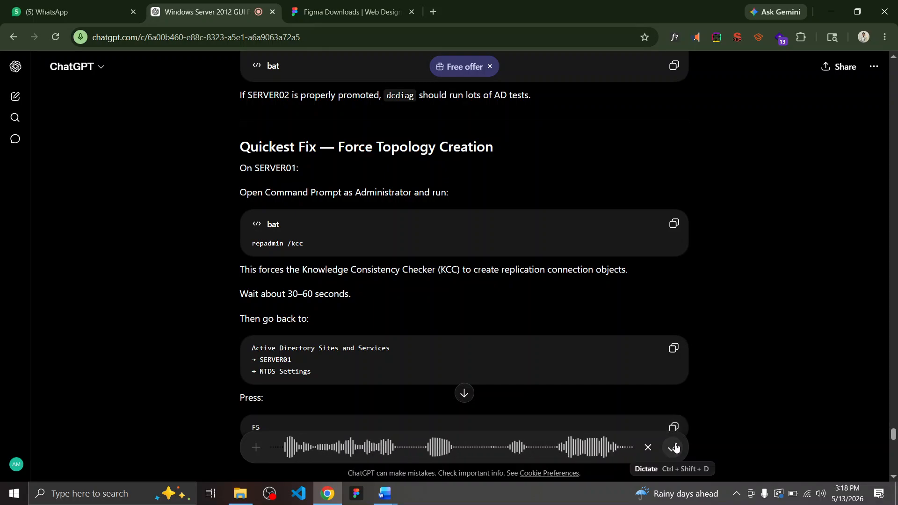
left_click(674, 447)
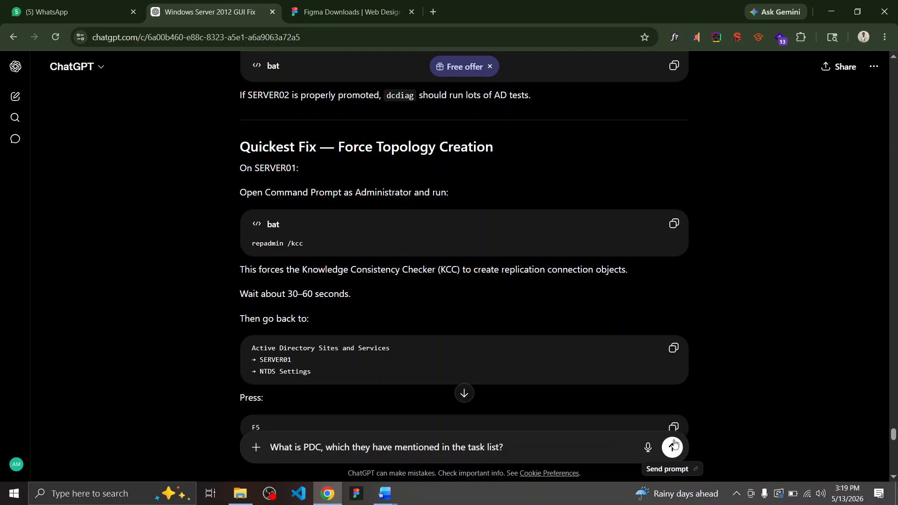
left_click(674, 446)
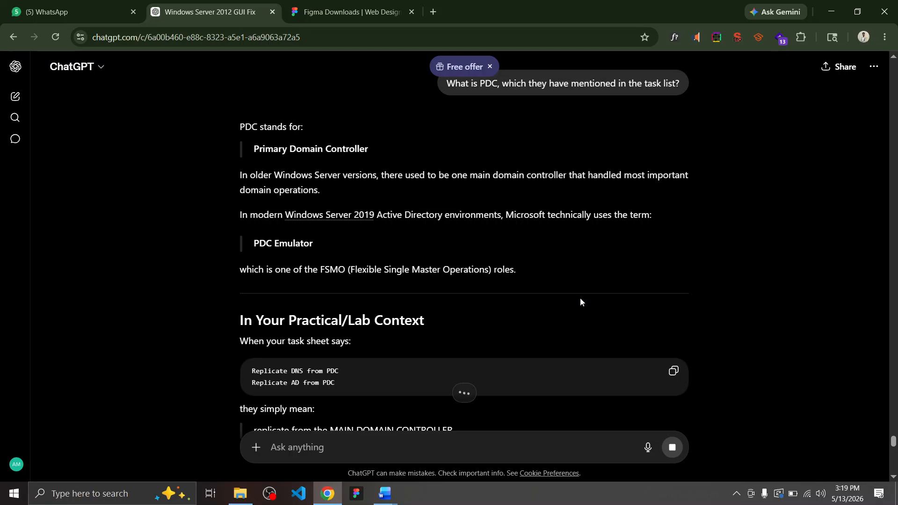
scroll(580, 299, "down", 12)
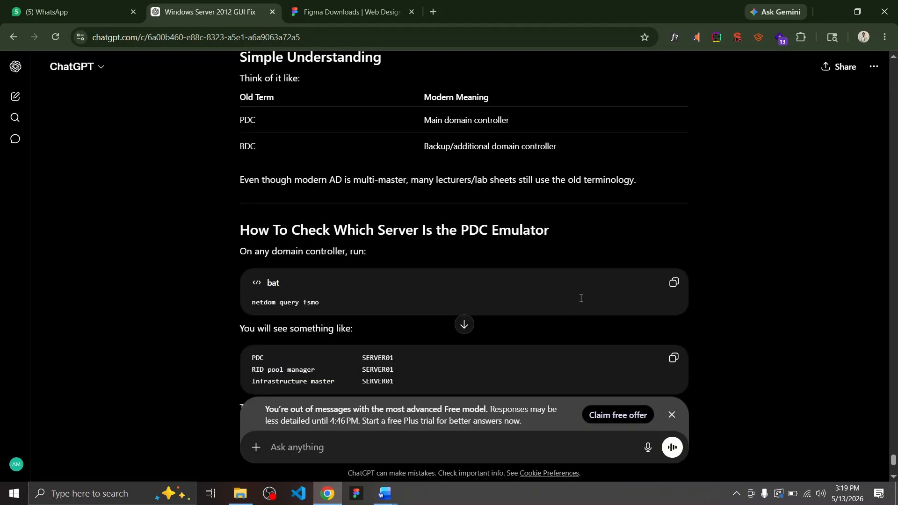
scroll(581, 299, "up", 20)
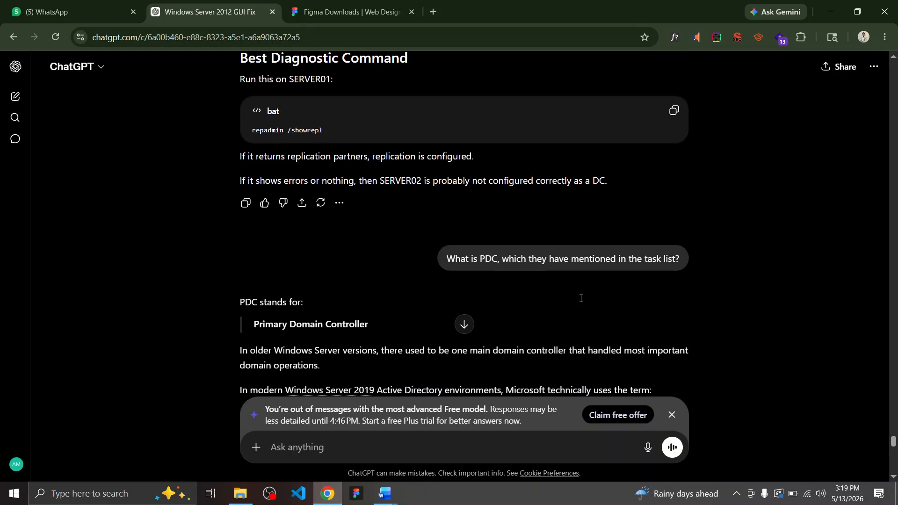
scroll(580, 298, "down", 4)
scroll(427, 221, "down", 15)
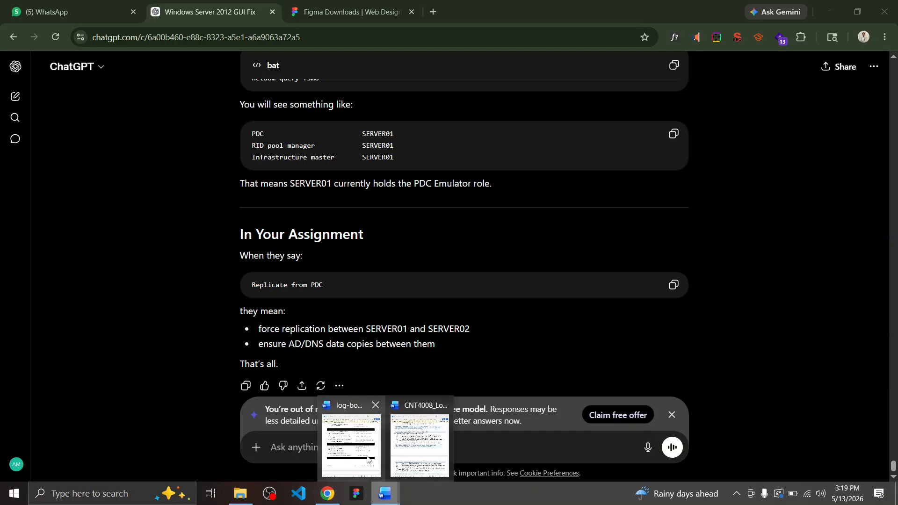
Bring the task guide forward and mark PDC and DNS in the section heading
left_click(386, 496)
left_click(419, 446)
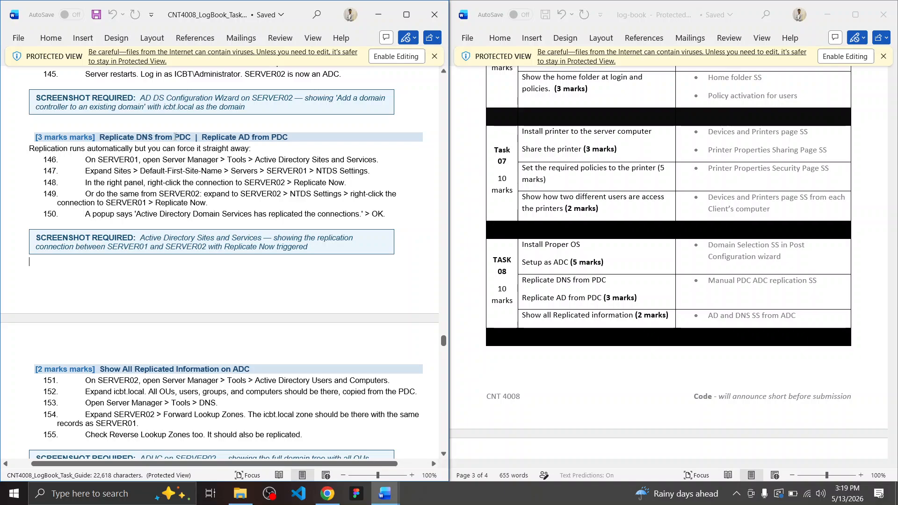
left_click_drag(174, 137, 194, 137)
left_click_drag(187, 139, 188, 139)
left_click(187, 140)
left_click_drag(137, 138, 193, 141)
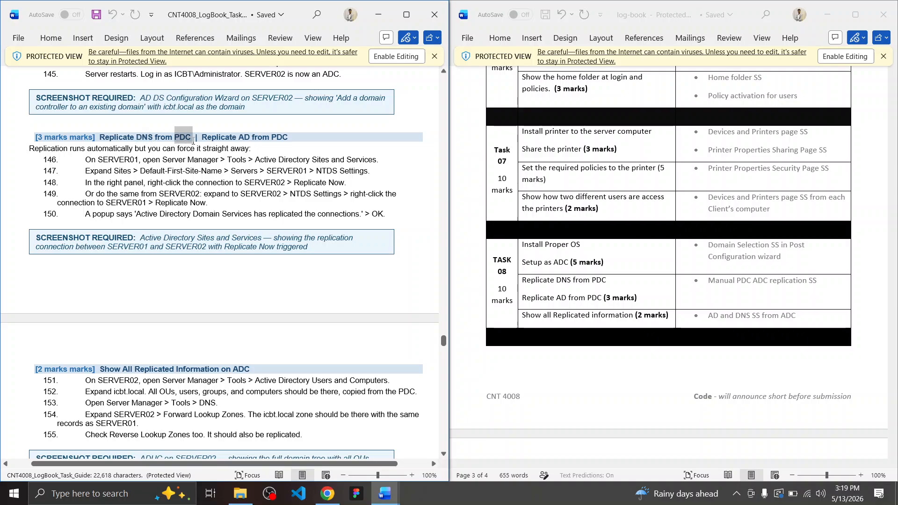
left_click(190, 142)
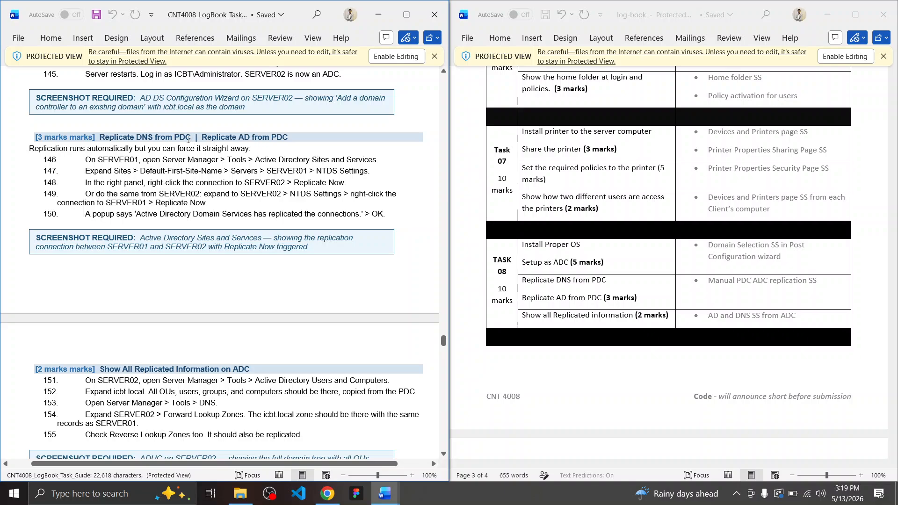
Reselect PDC in the heading, scroll to the ADC verification steps, and return to VMware
double_click(187, 140)
left_click(183, 139)
left_click_drag(110, 135, 194, 139)
left_click(180, 138)
left_click(193, 139)
scroll(237, 210, "down", 6)
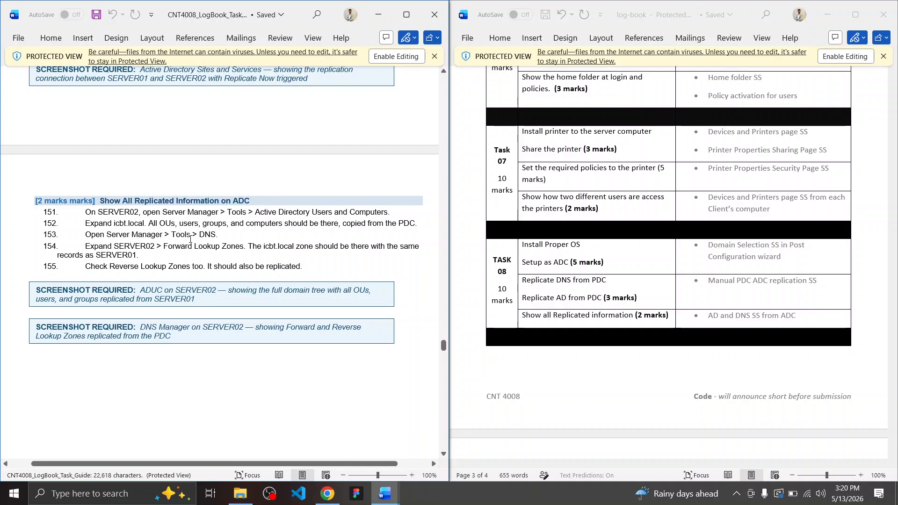
key("ctrl+super+Right")
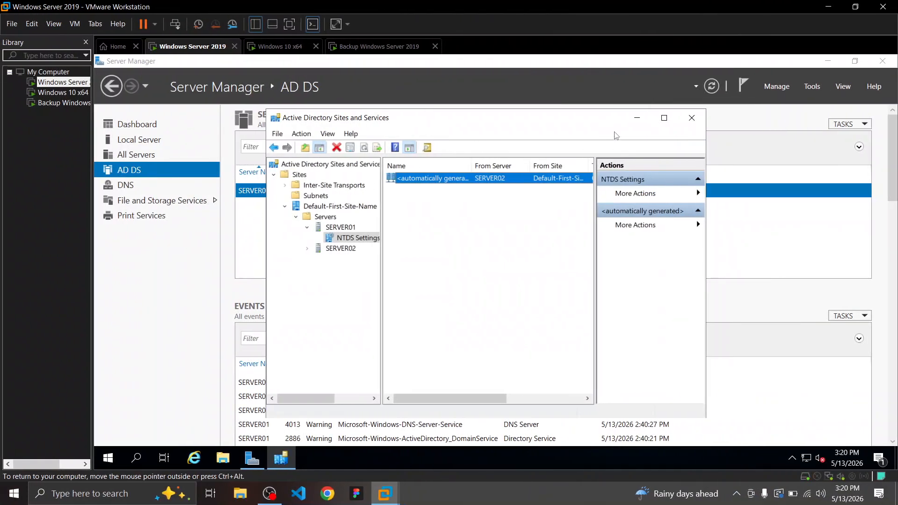
Close Sites and Services and launch Active Directory Administrative Center on the backup server
left_click(692, 118)
left_click(380, 46)
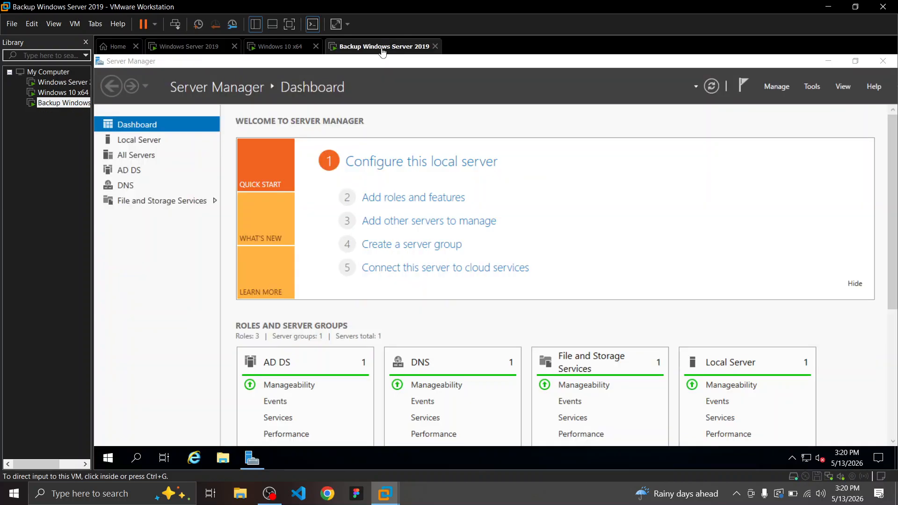
left_click(174, 50)
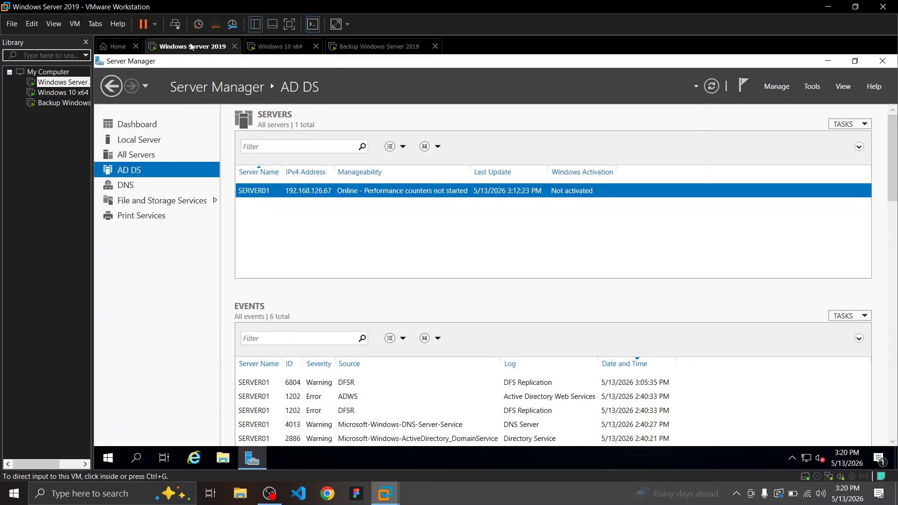
left_click(392, 46)
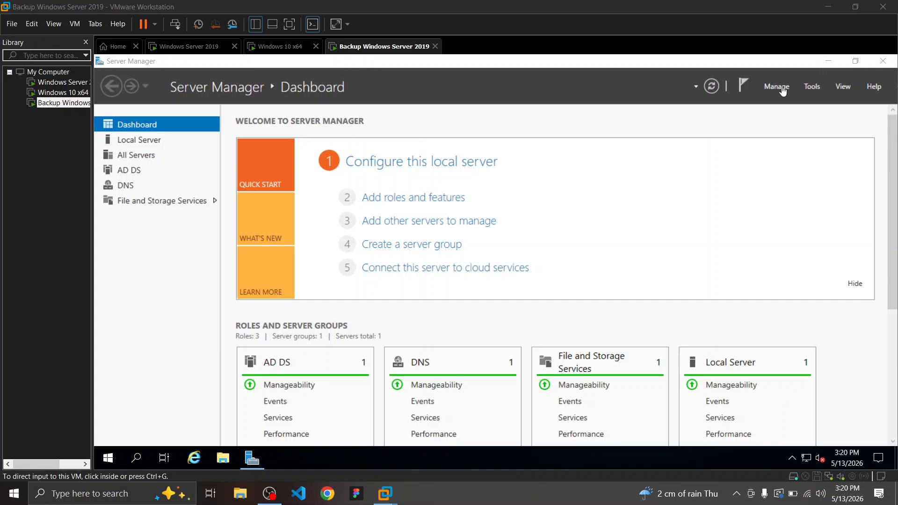
left_click(807, 90)
left_click(807, 87)
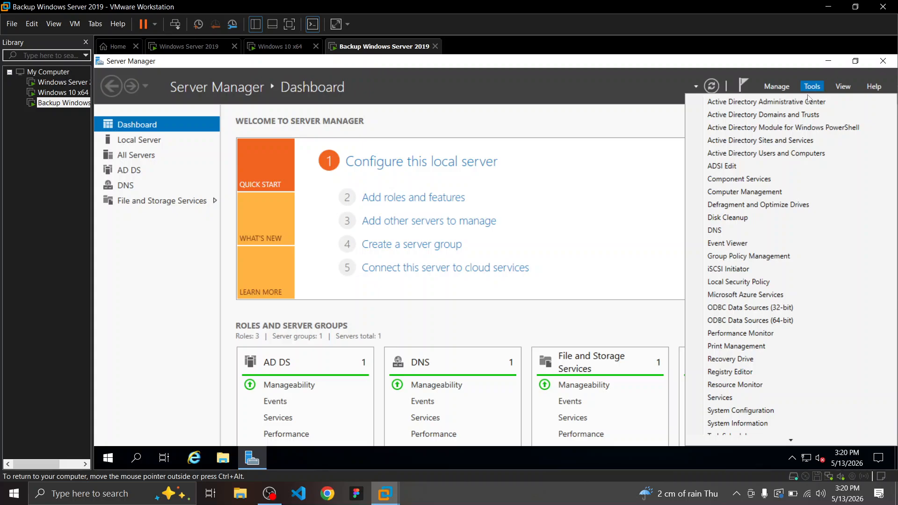
left_click(809, 101)
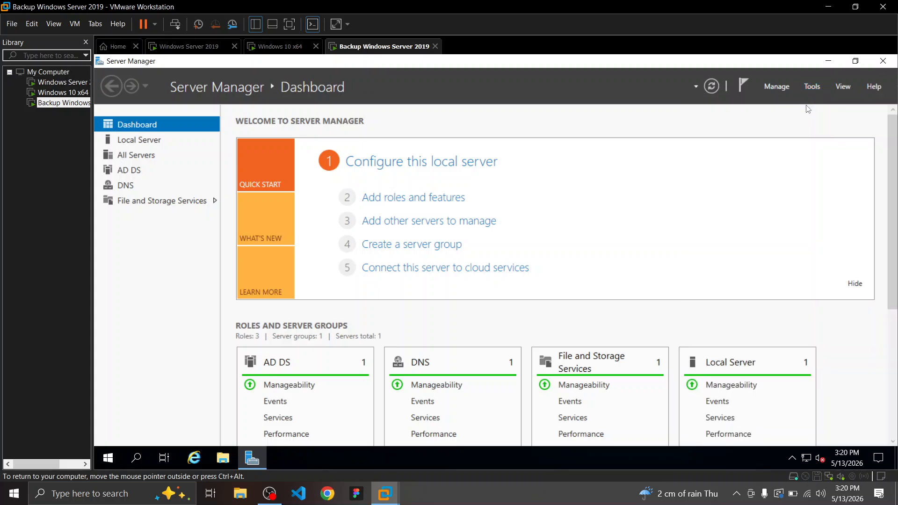
Check the guide's step 152 about verifying users, groups and computers
left_click(385, 494)
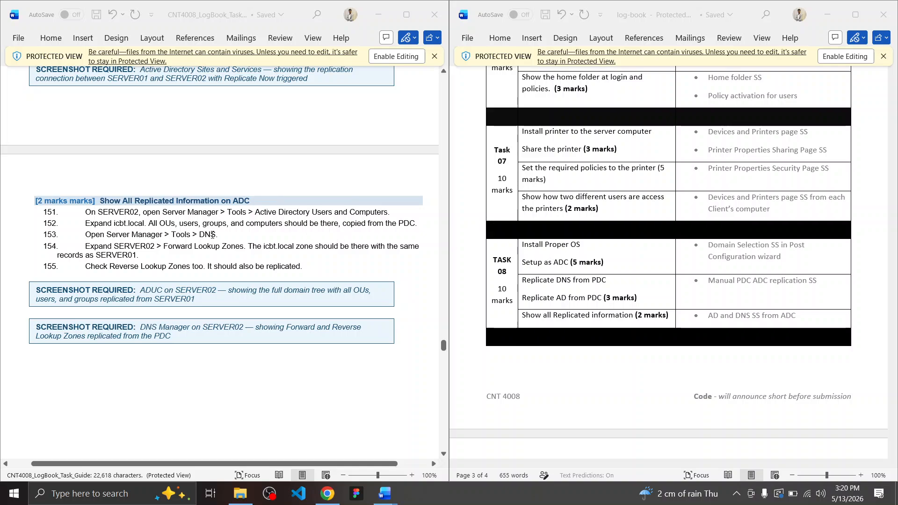
left_click_drag(194, 222, 263, 224)
left_click(263, 224)
key("ctrl+super+Right")
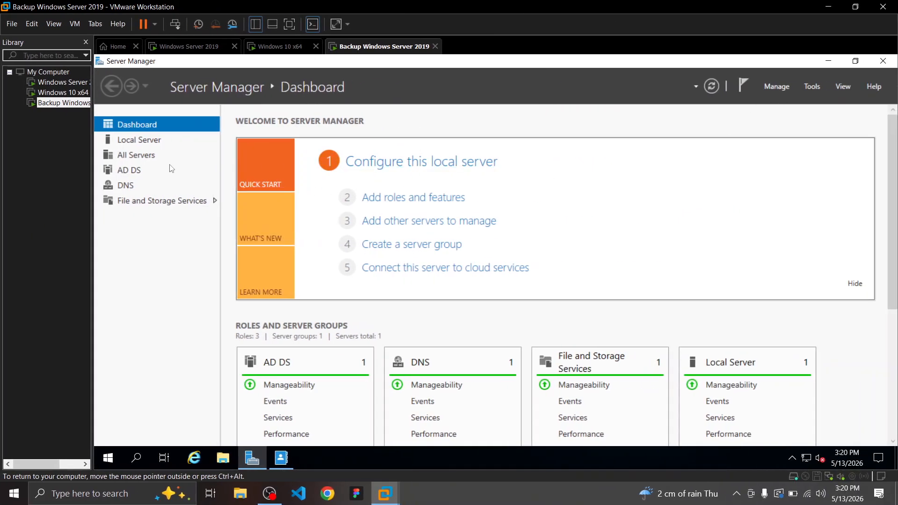
Maximize ADAC and open icbt (local)'s Users container, showing 28 replicated entries
left_click(813, 87)
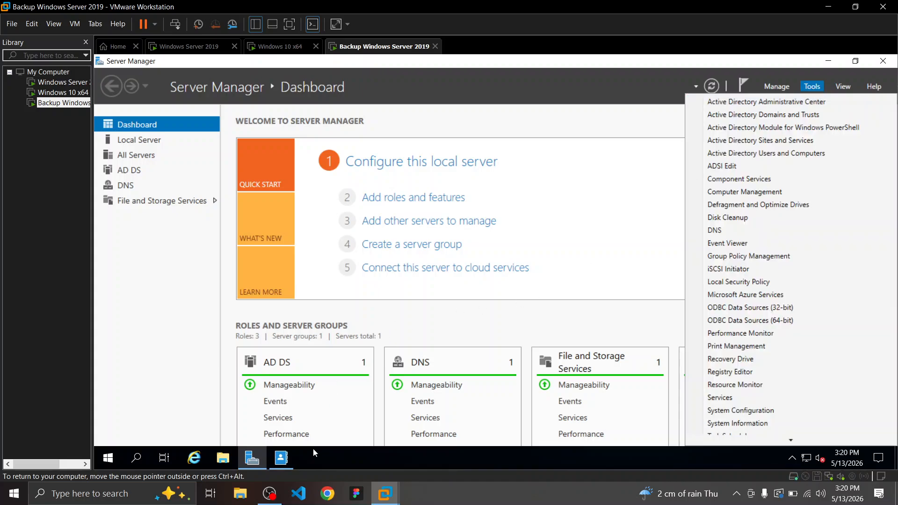
left_click(281, 458)
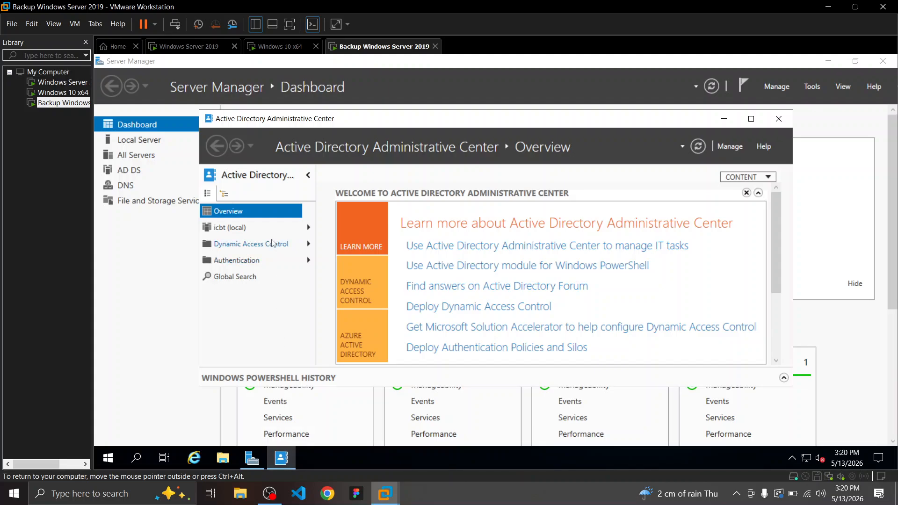
left_click(272, 228)
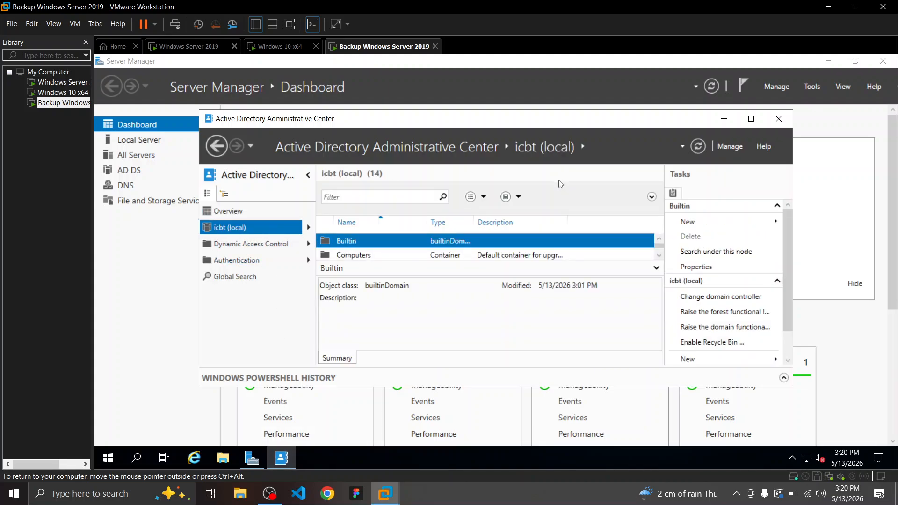
left_click(752, 119)
left_click(204, 169)
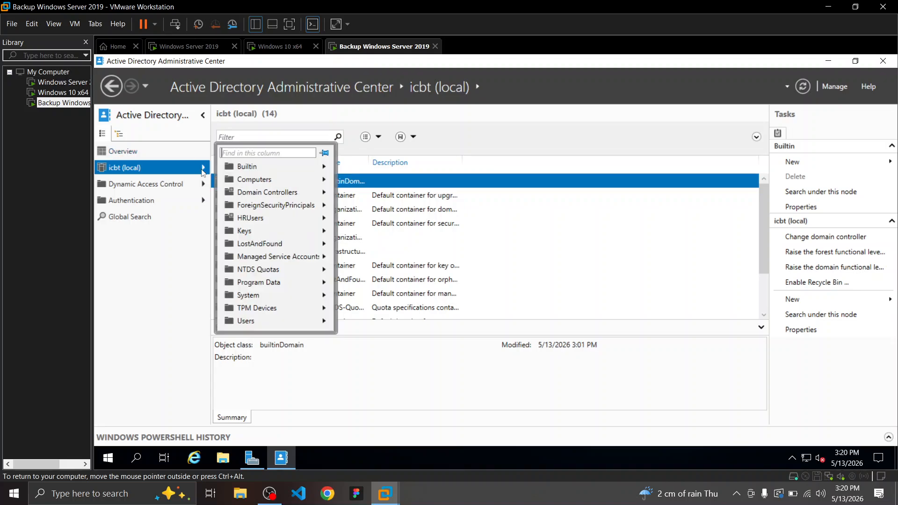
left_click(254, 323)
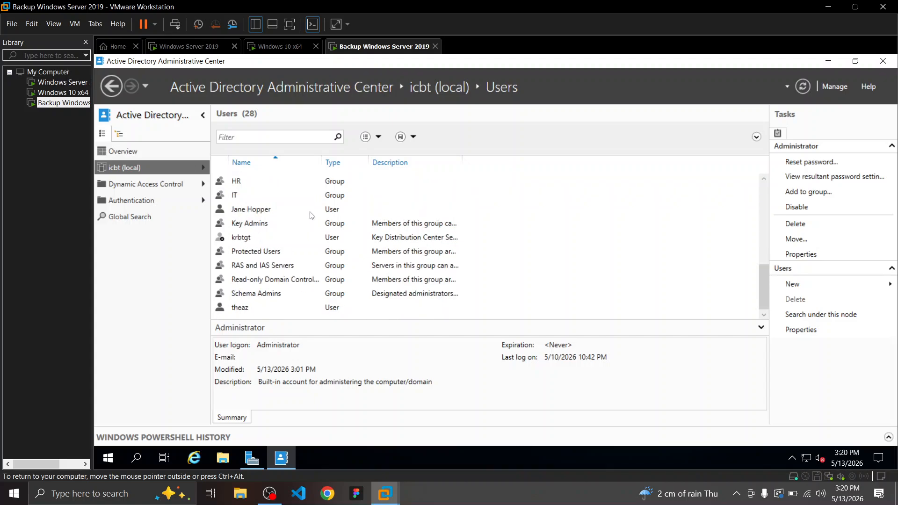
Inspect the details of several replicated user accounts in icbt (local) Users on the backup server
left_click(274, 210)
scroll(303, 247, "up", 3)
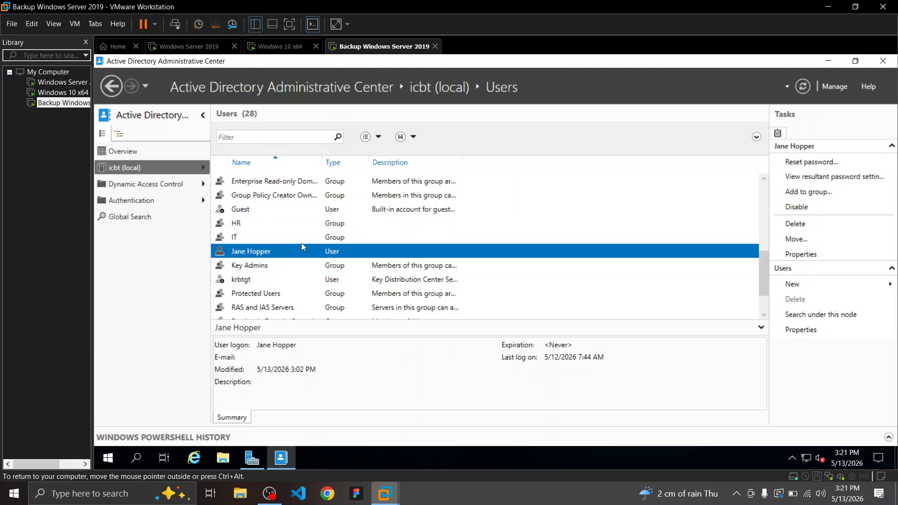
scroll(303, 247, "up", 3)
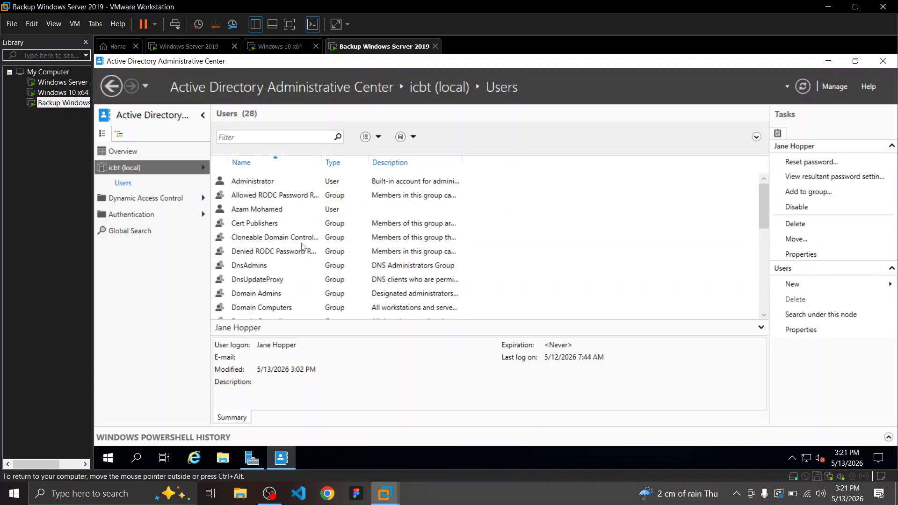
scroll(326, 247, "down", 6)
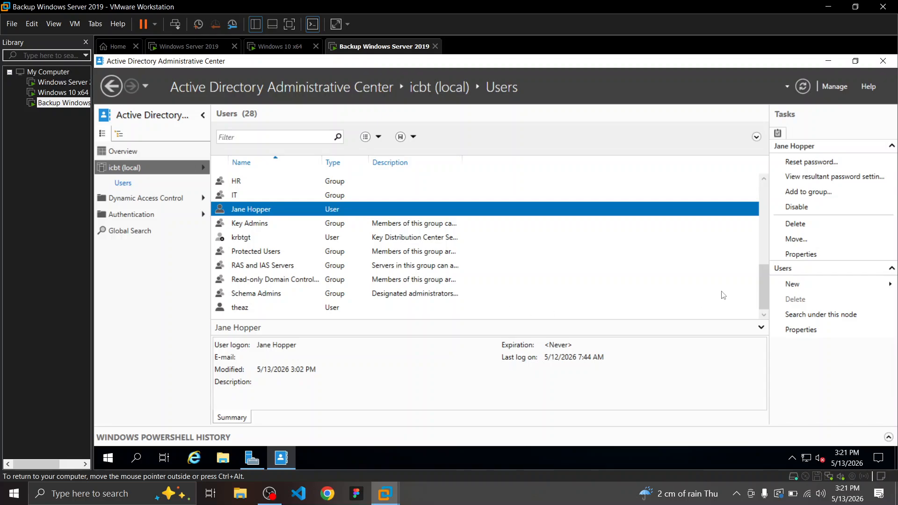
left_click_drag(762, 297, 736, 215)
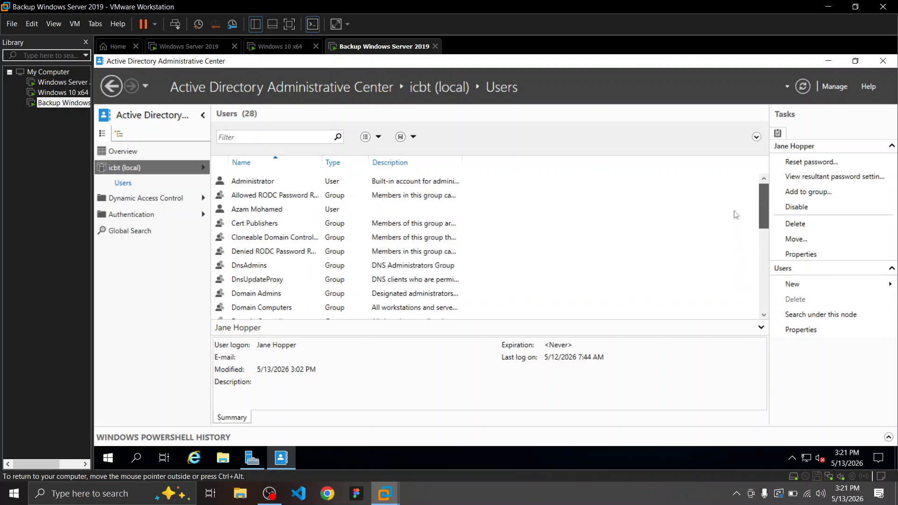
left_click(299, 209)
scroll(513, 187, "down", 6)
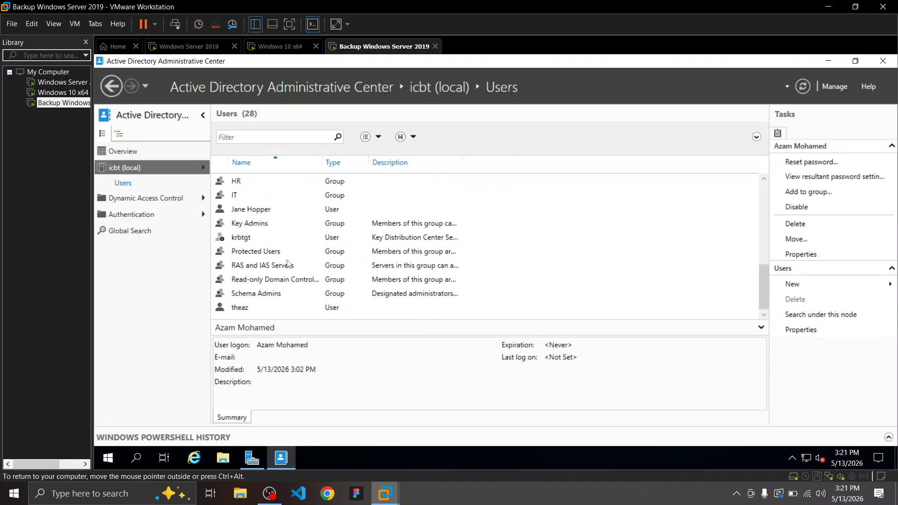
List the icbt (local) containers and view the replicated HR and IT groups
left_click(203, 168)
left_click(239, 186)
left_click(238, 195)
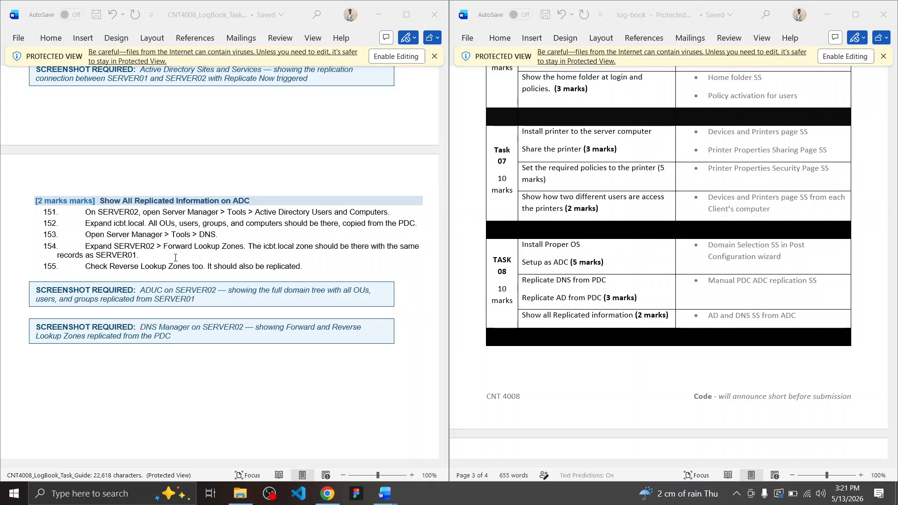
key("alt+Tab")
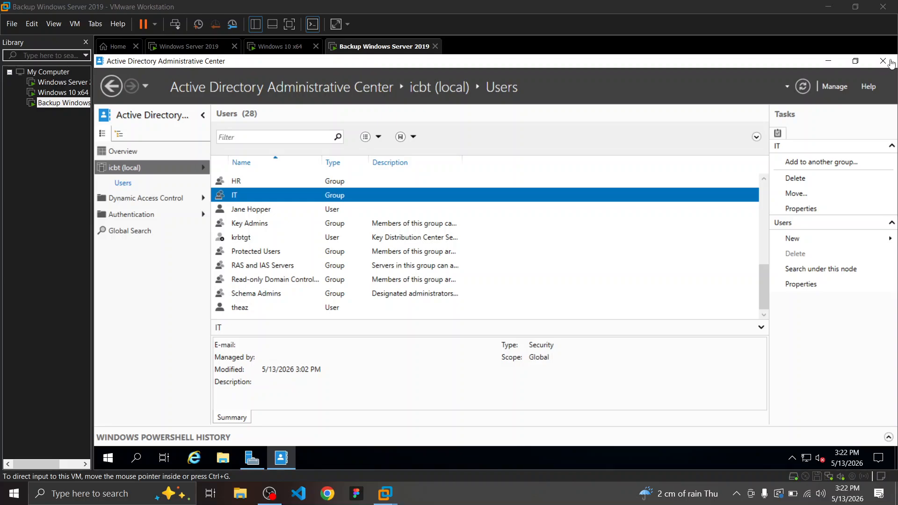
Close Active Directory Administrative Center and dismiss Server Manager's Tools menu without choosing anything
left_click(884, 61)
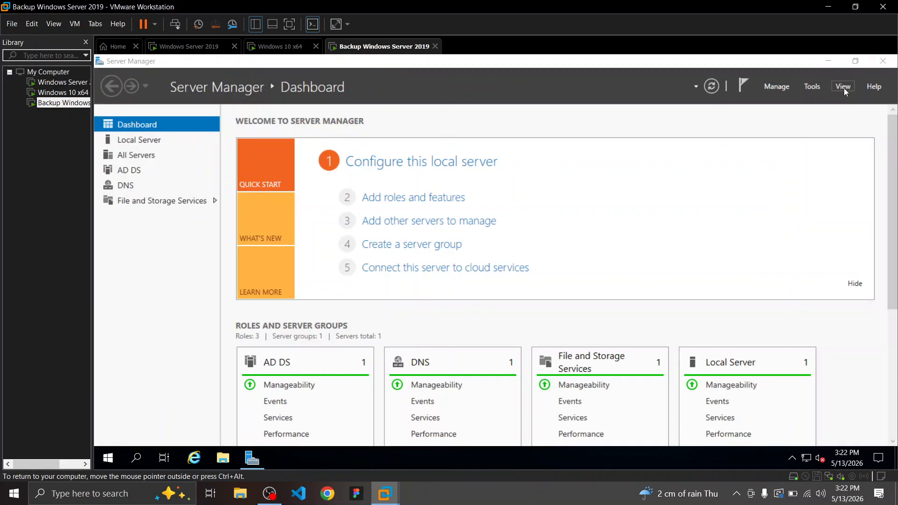
left_click(815, 86)
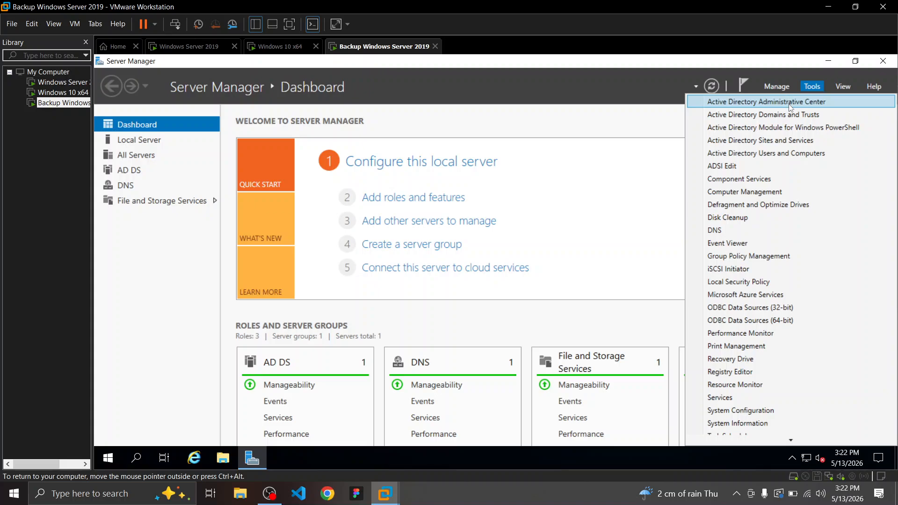
left_click(611, 136)
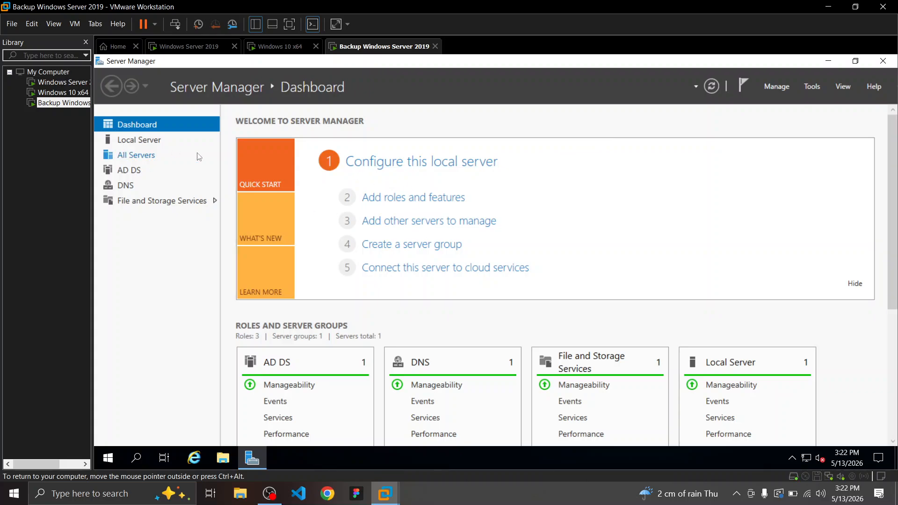
left_click(270, 494)
key("ctrl+super+Left")
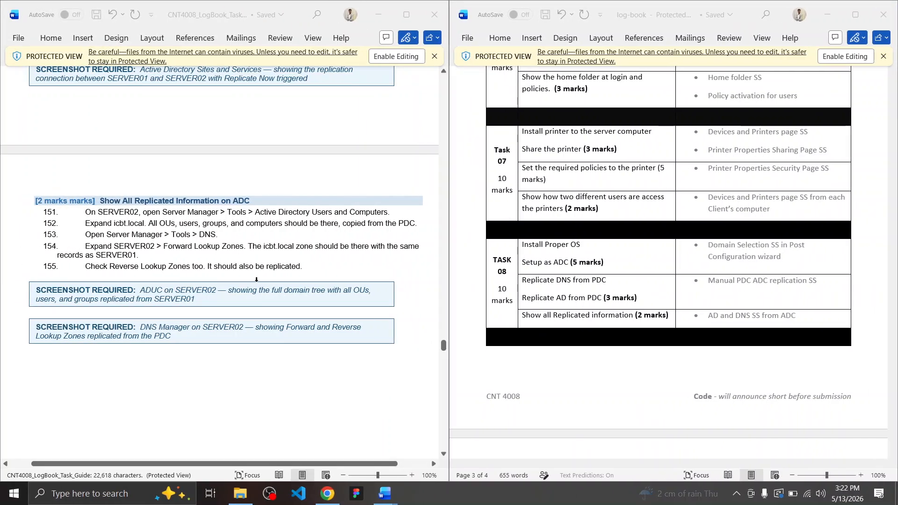
key("alt+Tab")
key("alt+Tab")
key("alt+Tab")
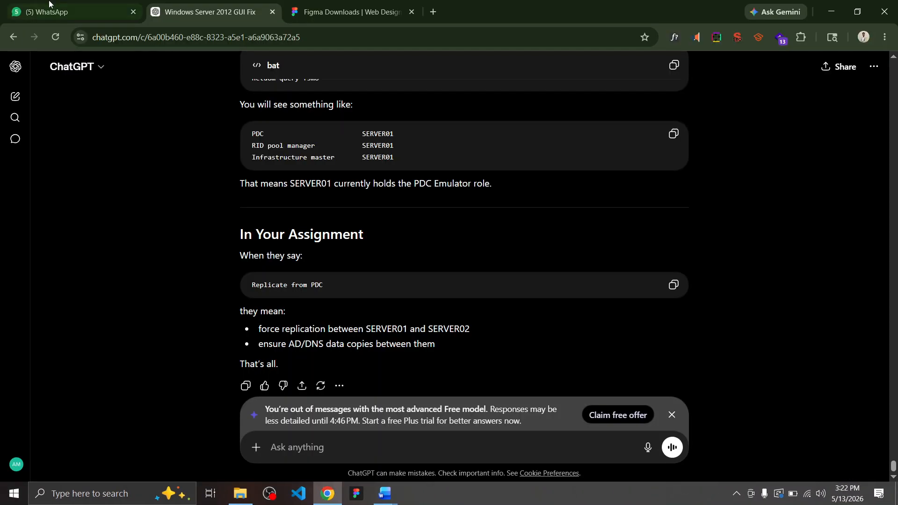
left_click(52, 1)
left_click(191, 4)
key("ctrl+super+Right")
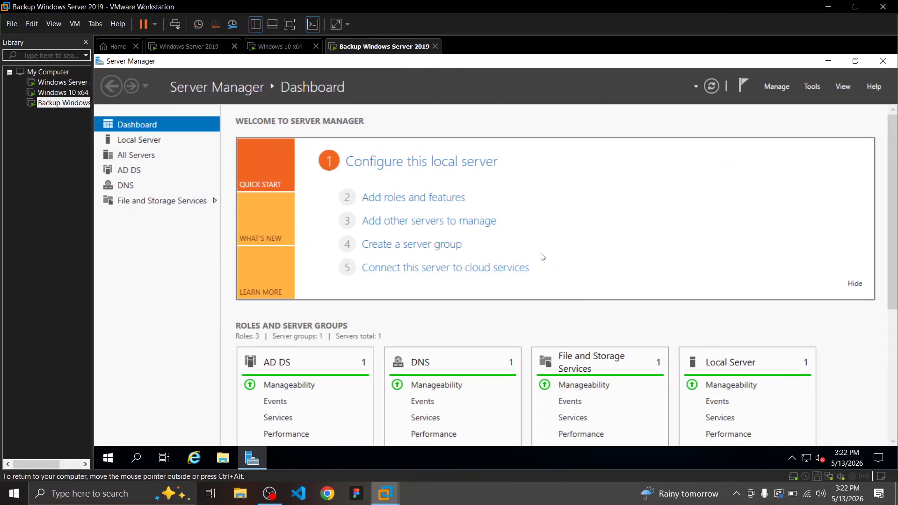
Open DNS Manager for SERVER02 from Server Manager's DNS page
left_click(159, 186)
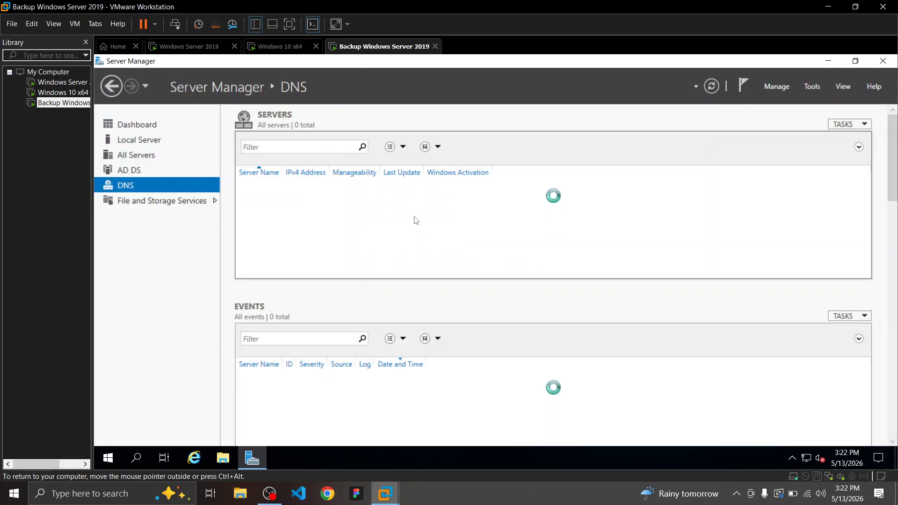
right_click(405, 188)
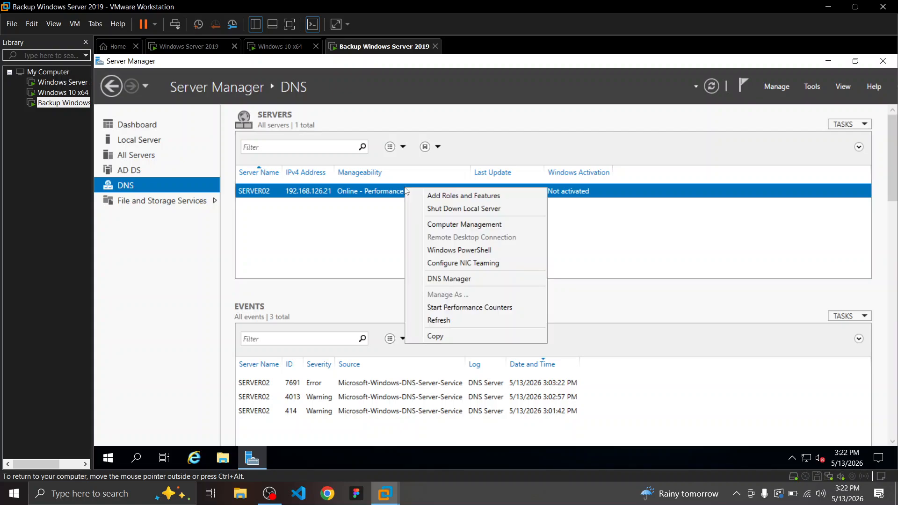
left_click(458, 278)
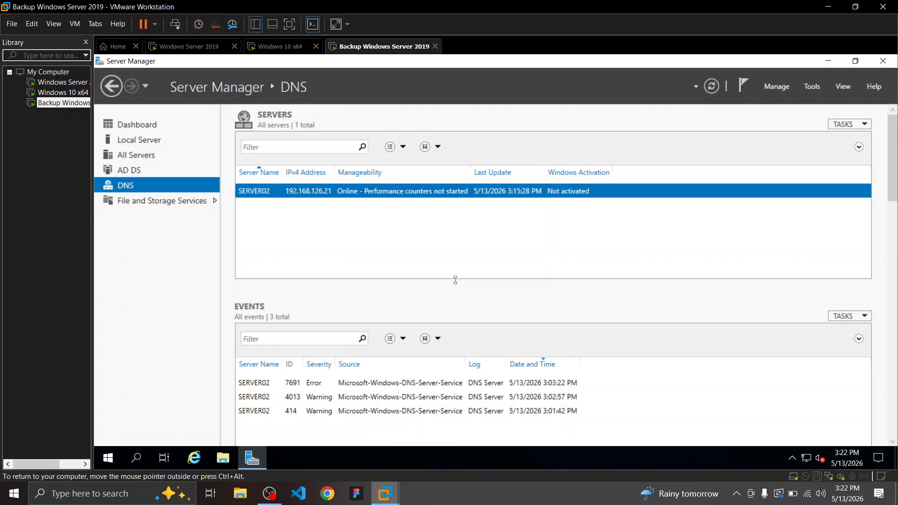
Confirm SERVER02's replicated icbt.local and 126.168.192.in-addr.arpa zones, then switch to the Windows Server 2019 VM
double_click(274, 152)
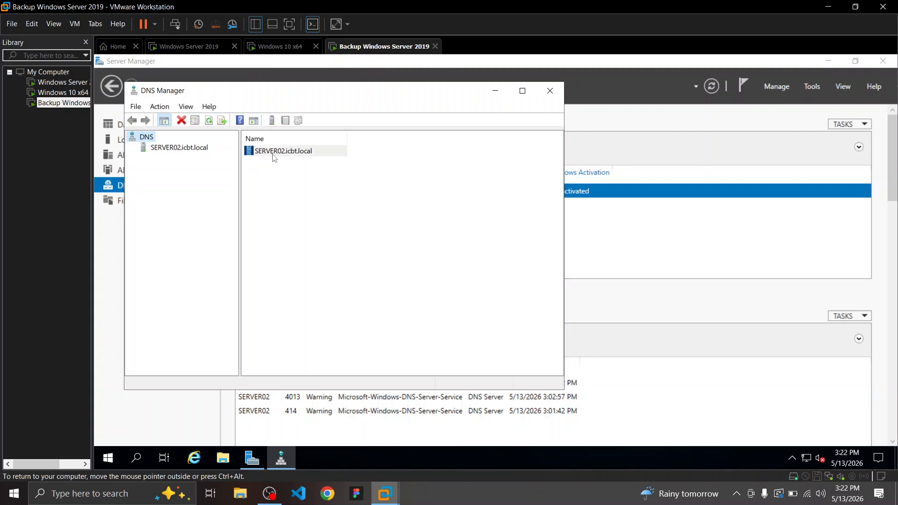
double_click(279, 152)
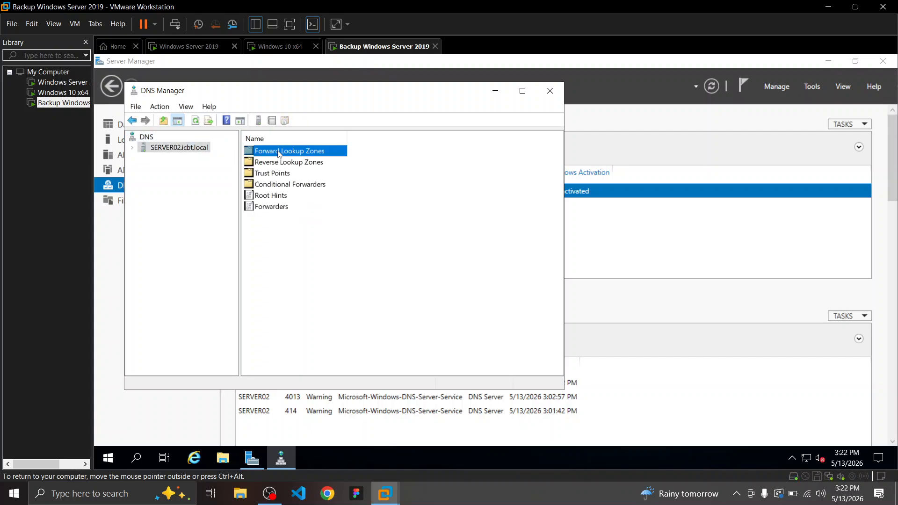
double_click(286, 163)
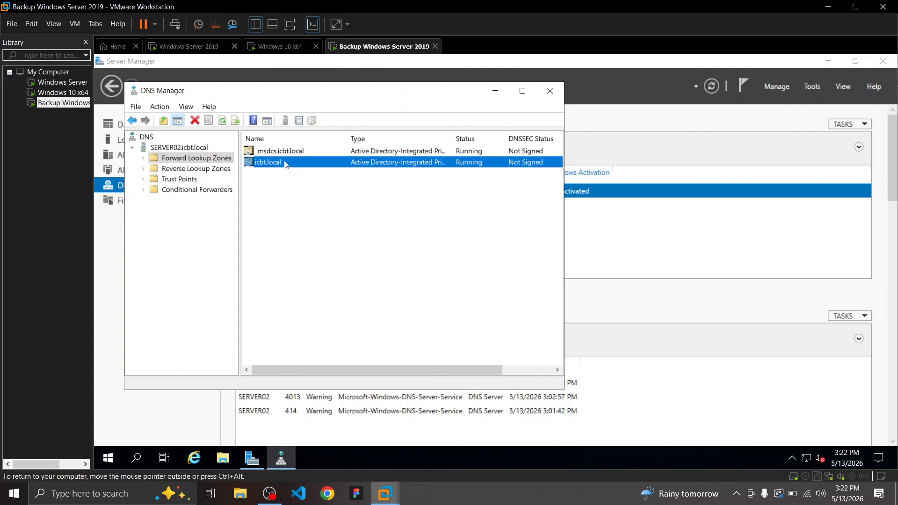
left_click(156, 190)
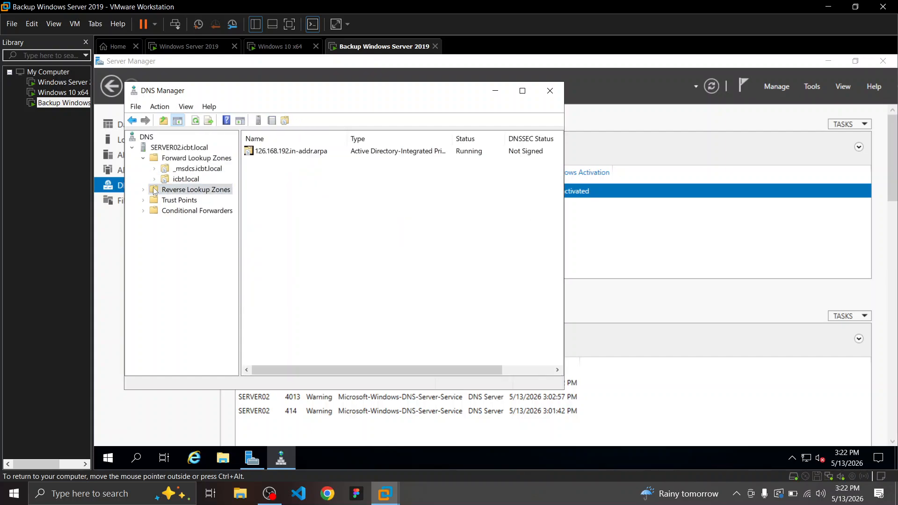
left_click(278, 152)
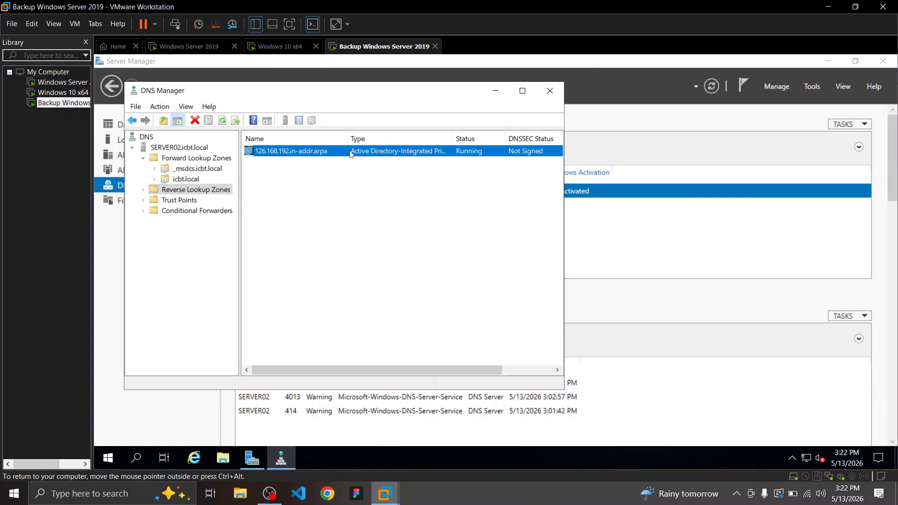
left_click(189, 46)
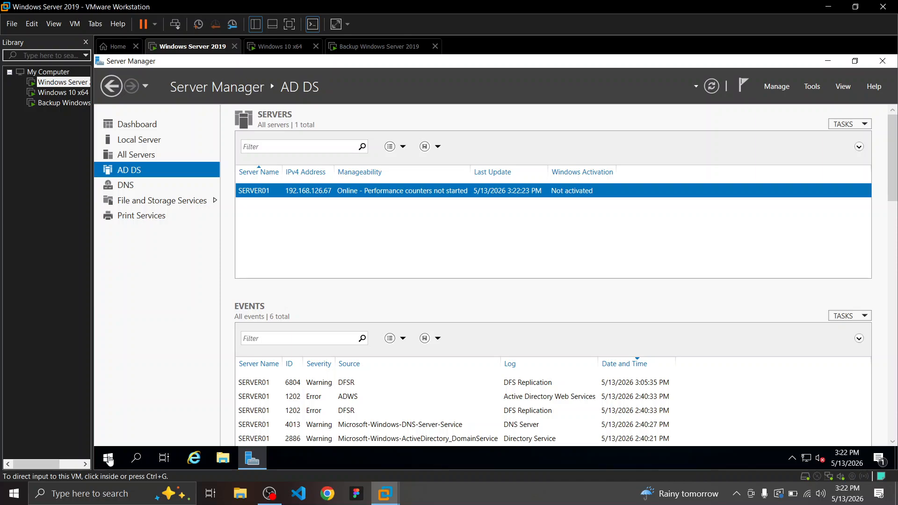
Select SERVER01 and open the DNS overview on the primary server
left_click(316, 191)
right_click(317, 192)
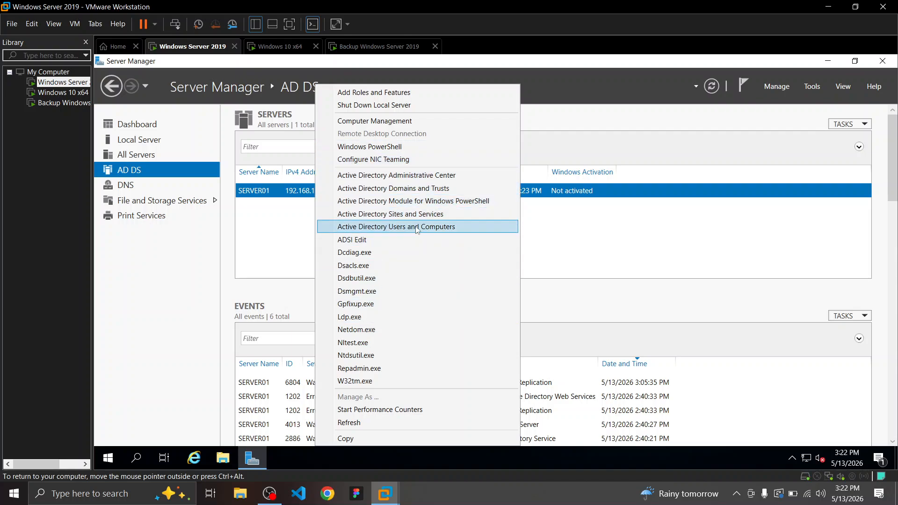
left_click(136, 197)
left_click(122, 184)
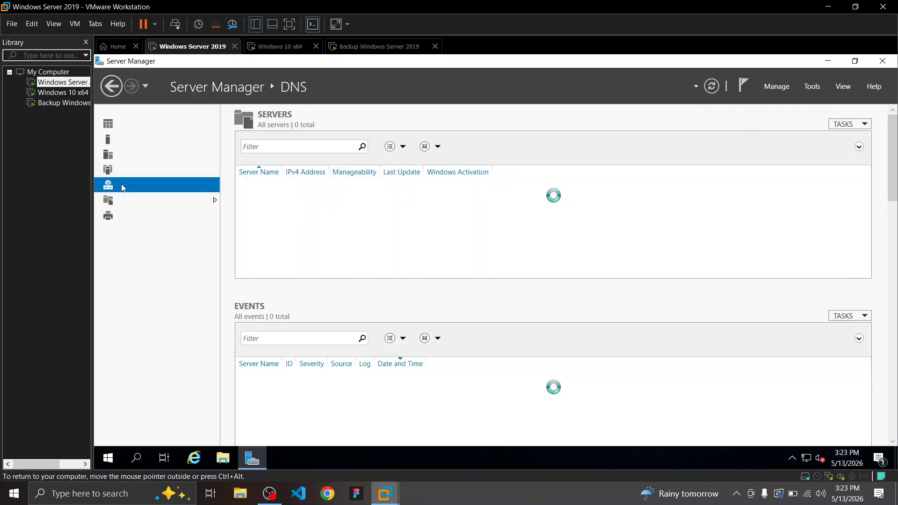
Open SERVER01's DNS Manager on the 126.168.192.in-addr.arpa zone, then return to the backup VM
right_click(349, 195)
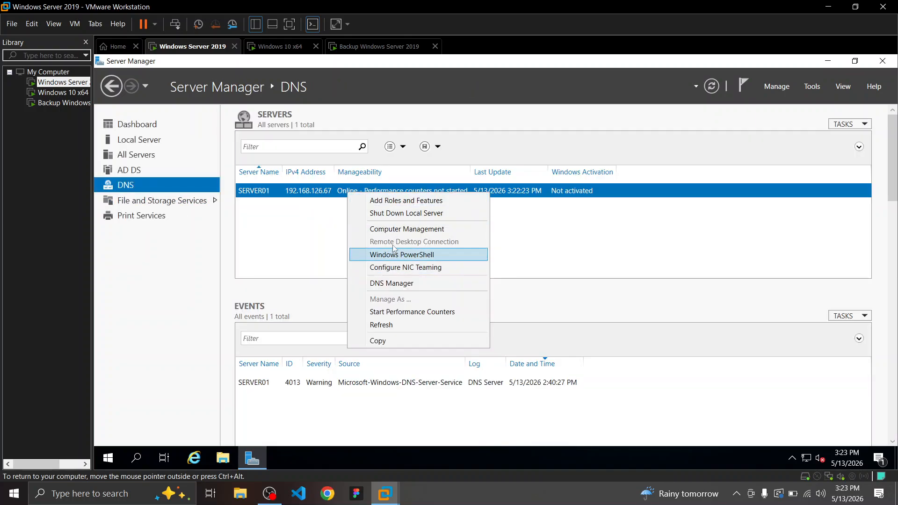
left_click(392, 284)
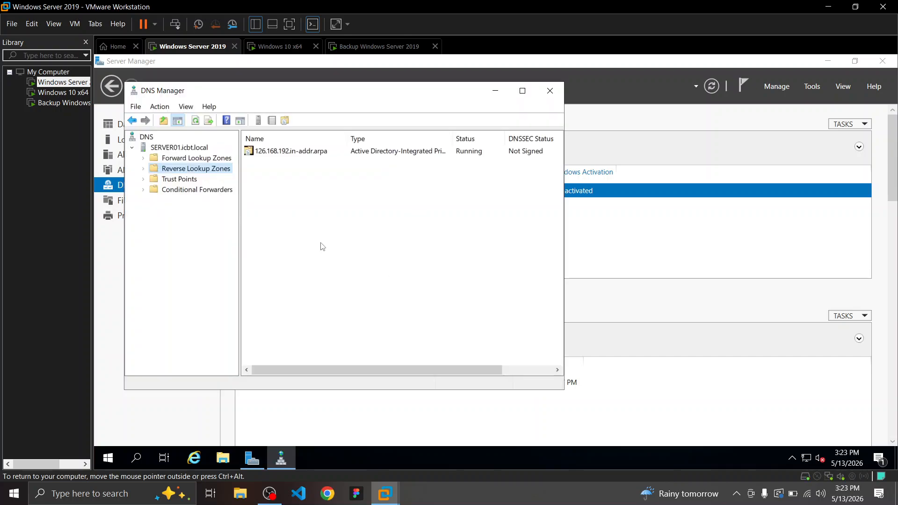
left_click(287, 152)
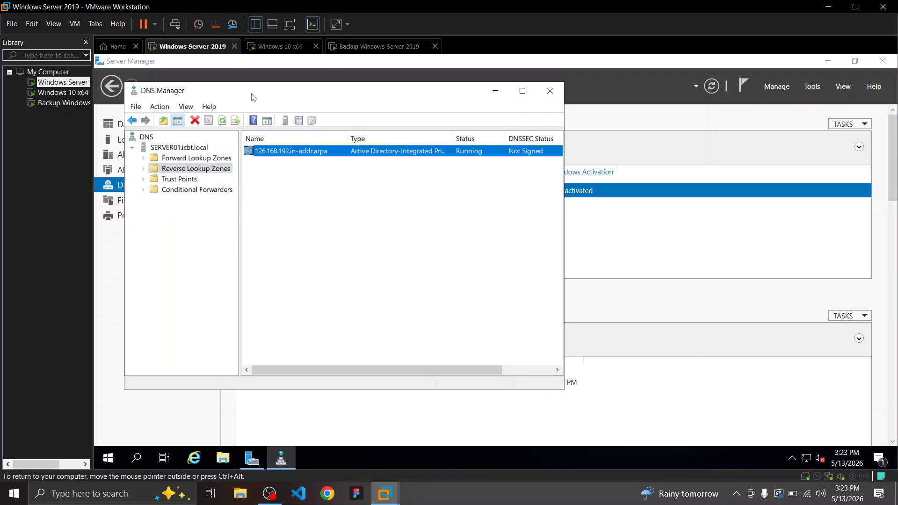
left_click(375, 48)
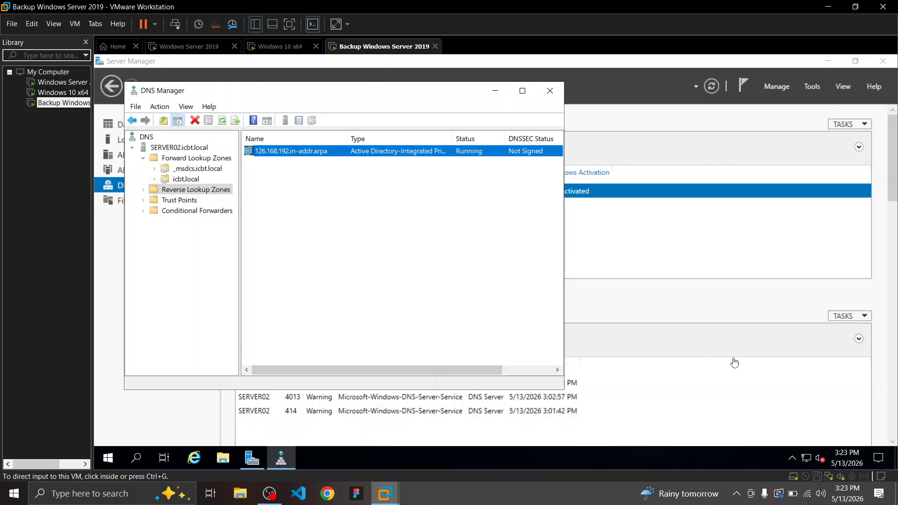
key("alt+Tab")
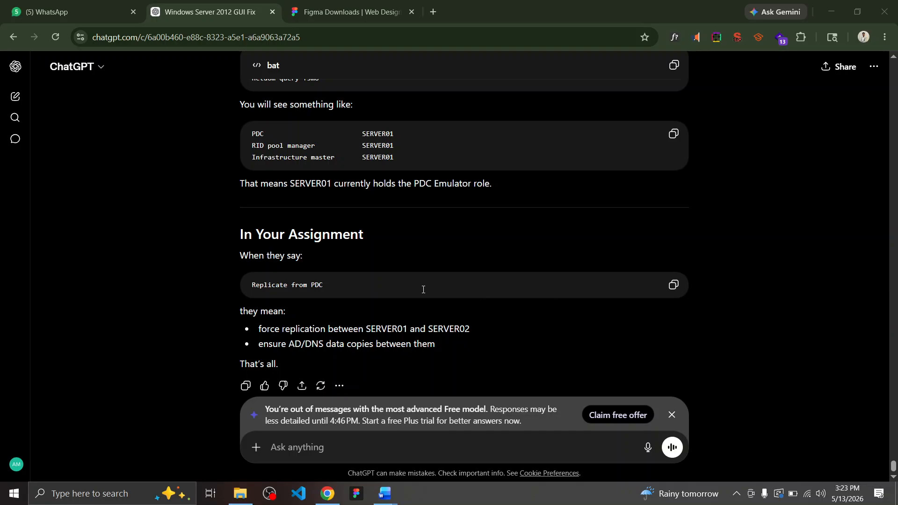
scroll(338, 275, "up", 3)
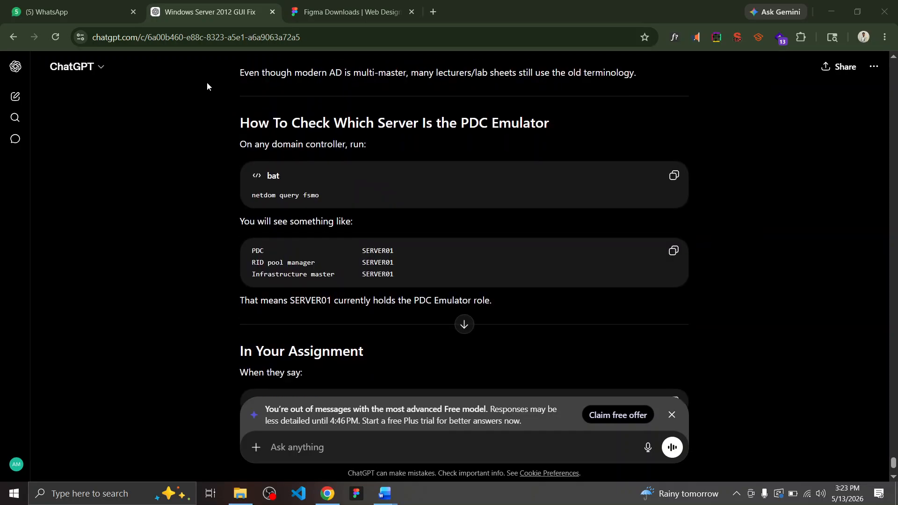
key("alt+Tab")
key("alt+Tab")
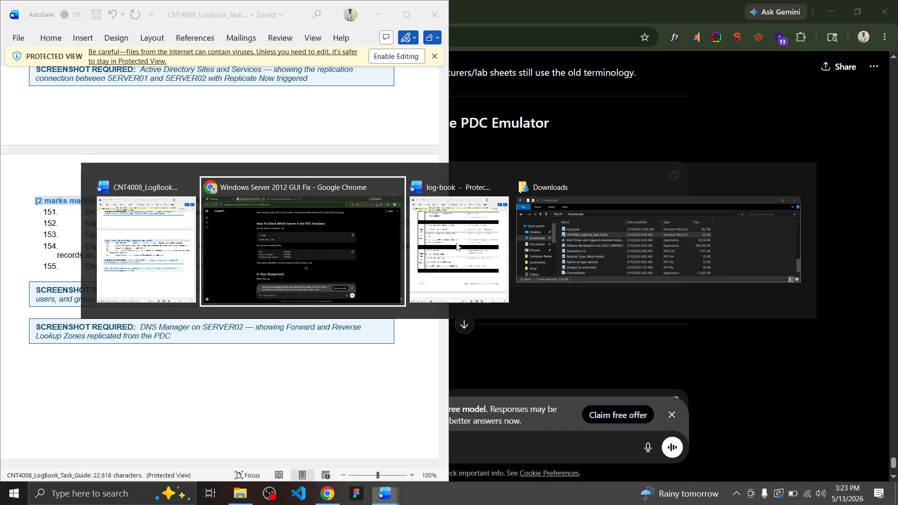
left_click(457, 247)
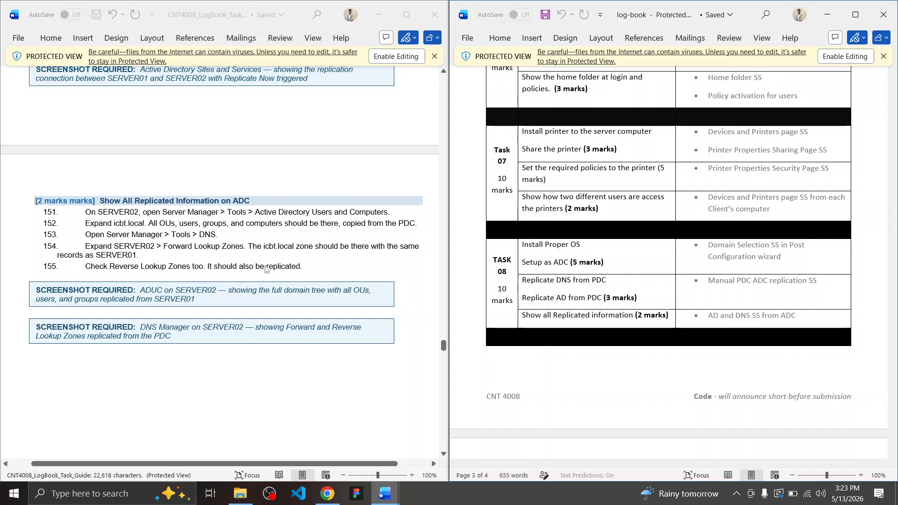
scroll(316, 270, "down", 15)
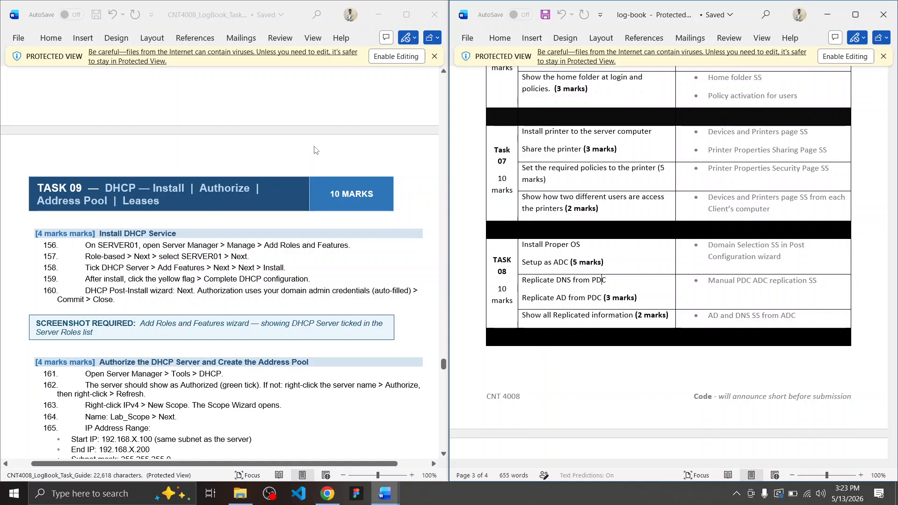
left_click(314, 144)
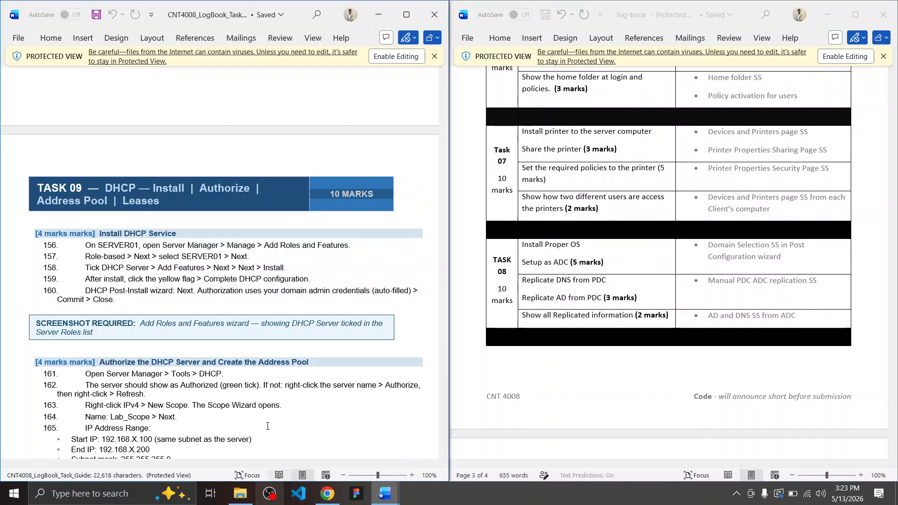
scroll(262, 169, "down", 1)
scroll(262, 169, "down", 5)
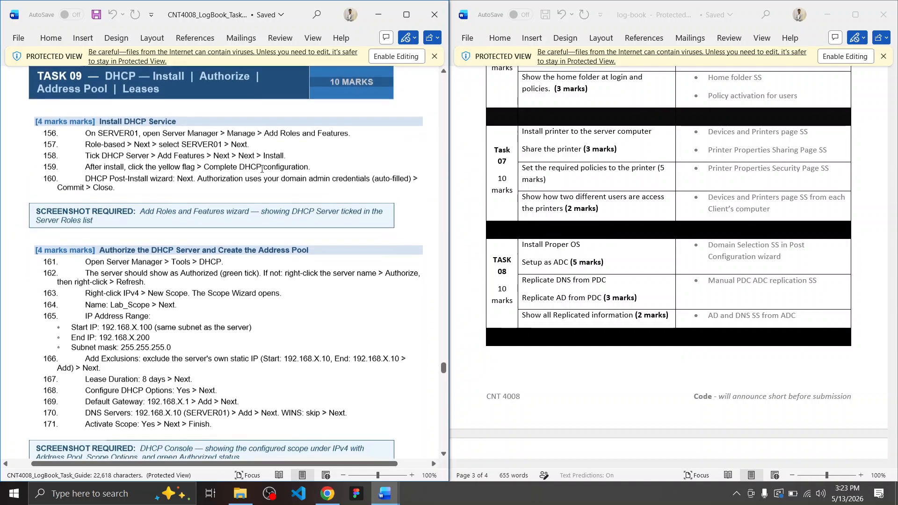
scroll(263, 169, "up", 4)
scroll(264, 170, "down", 2)
scroll(263, 170, "down", 20)
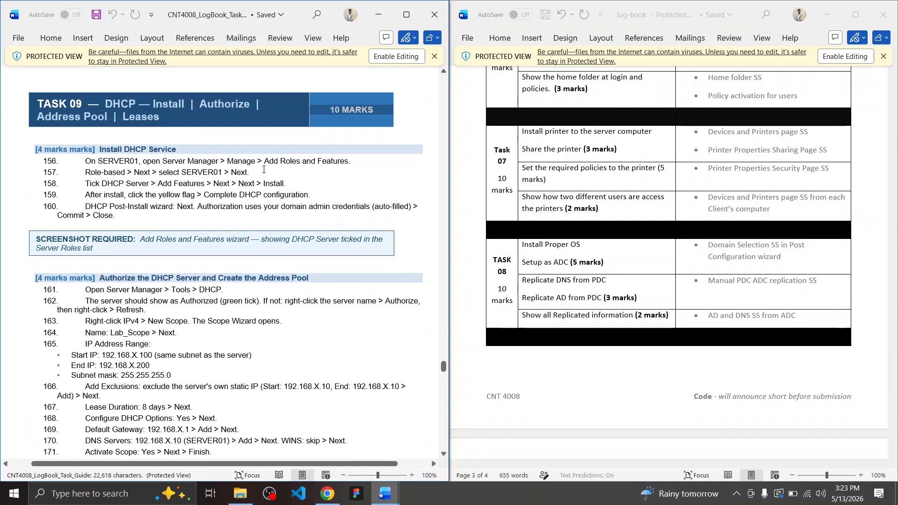
scroll(263, 169, "down", 10)
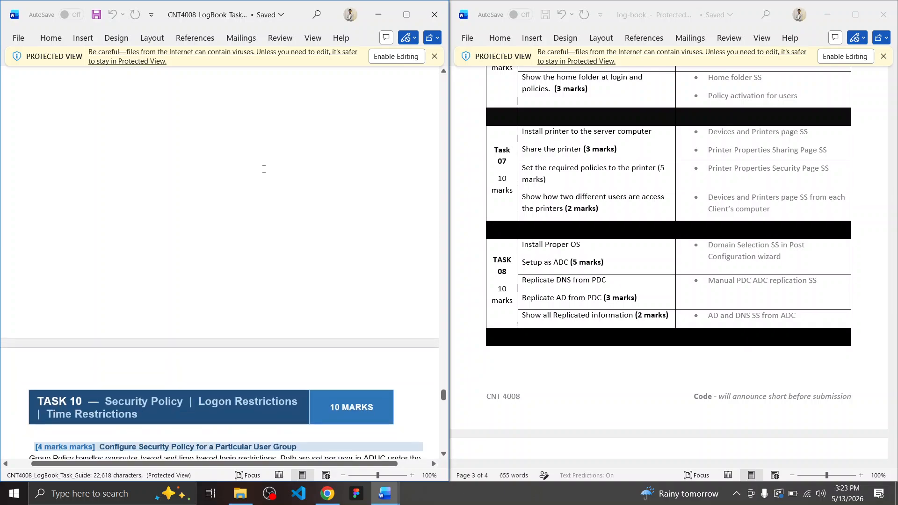
left_click(847, 493)
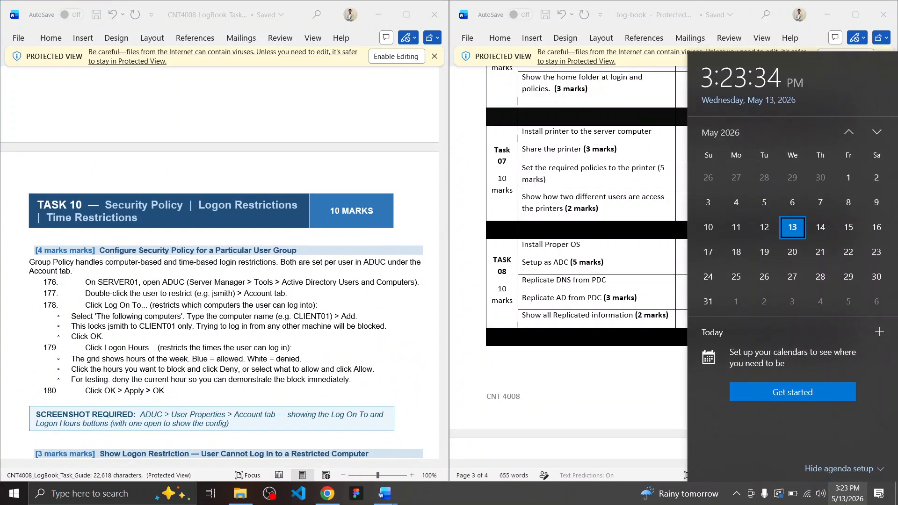
left_click(847, 502)
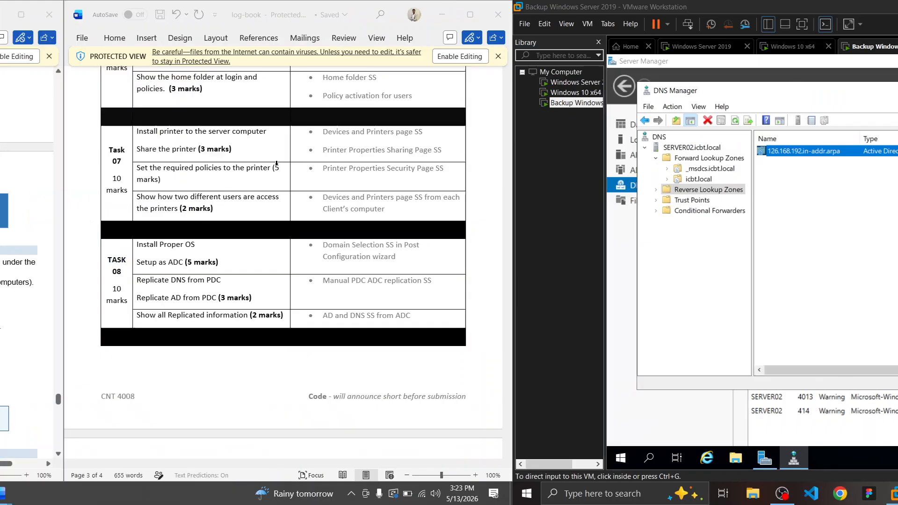